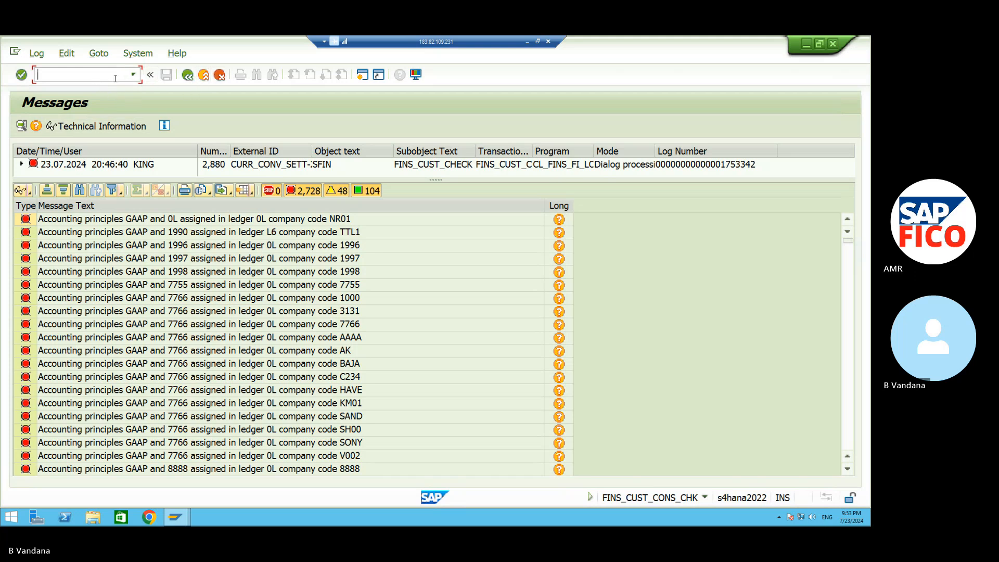
- Open the SAP Reference IMG with /NSPRO and expand Financial Accounting, Financial Accounting Global Settings, Ledgers and Ledger
type("/NSPRO")
key("Return")
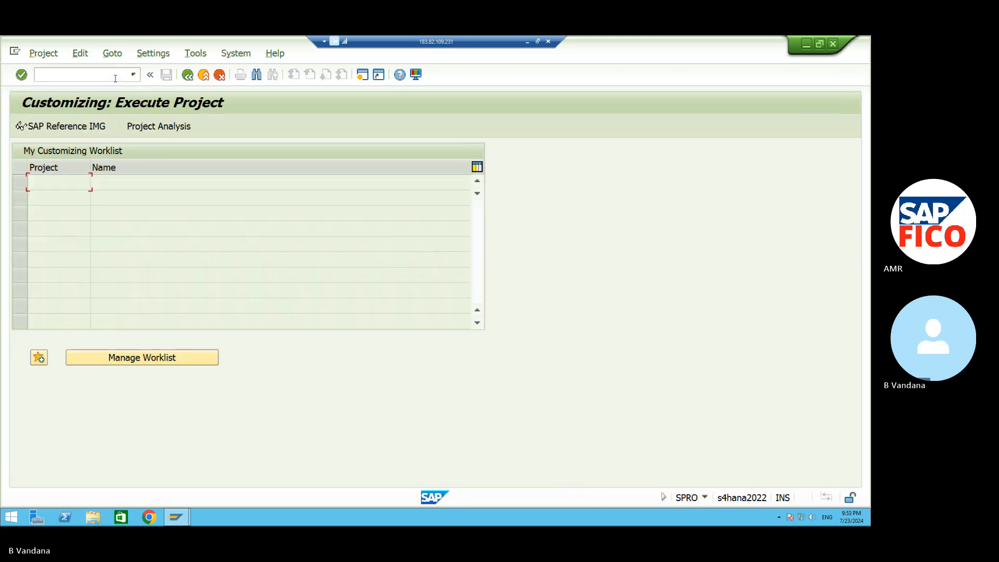
left_click(93, 129)
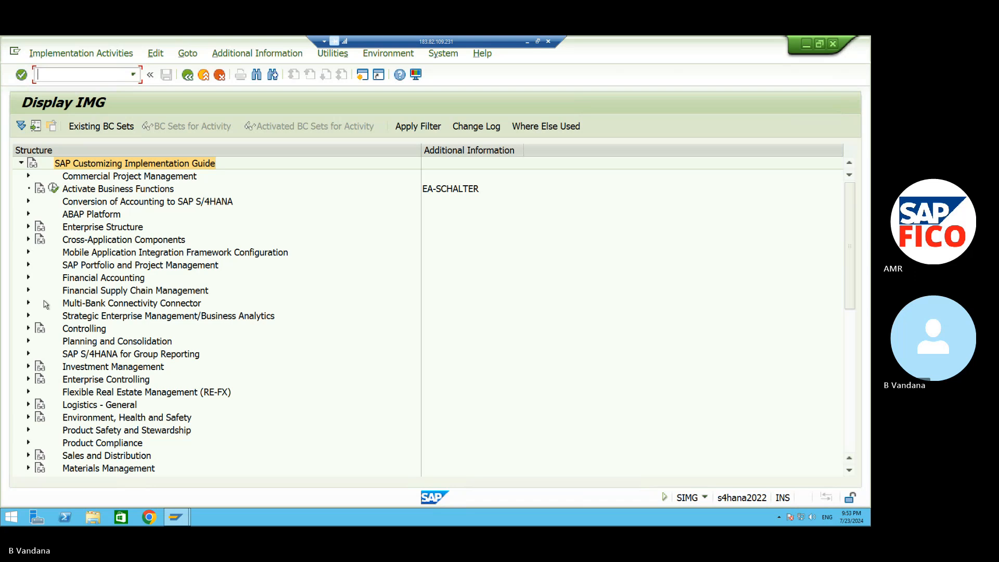
left_click(29, 278)
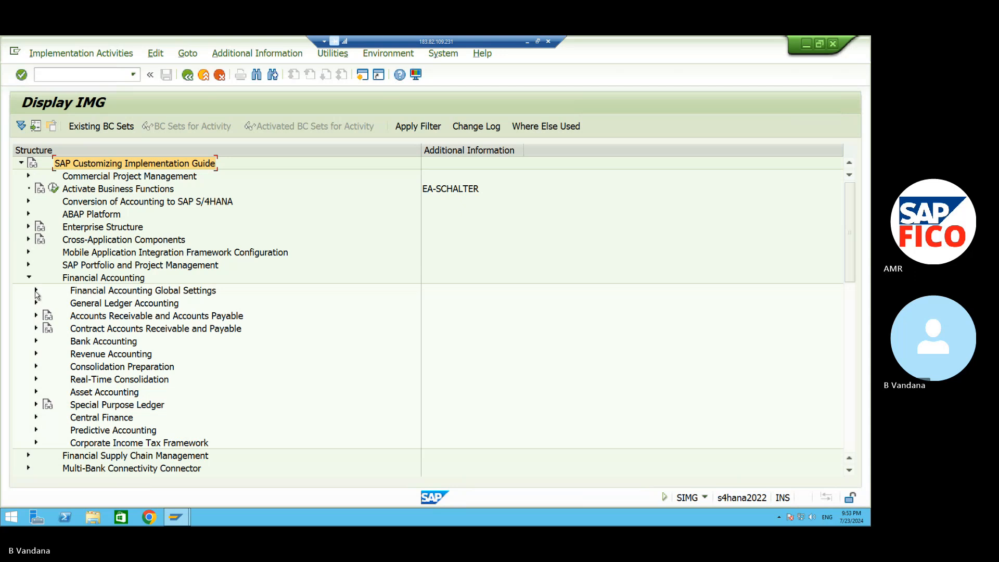
left_click(36, 291)
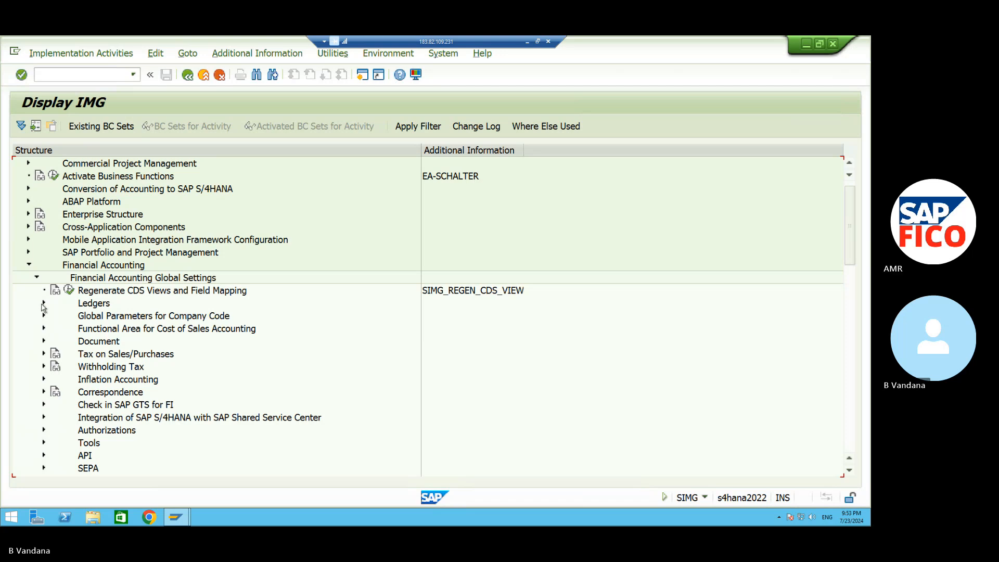
left_click(43, 304)
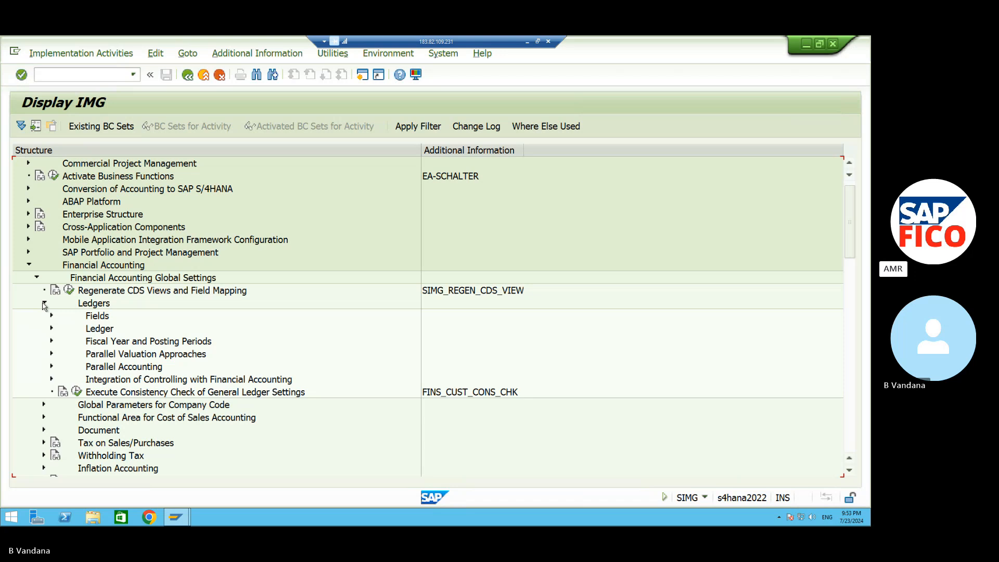
left_click(51, 328)
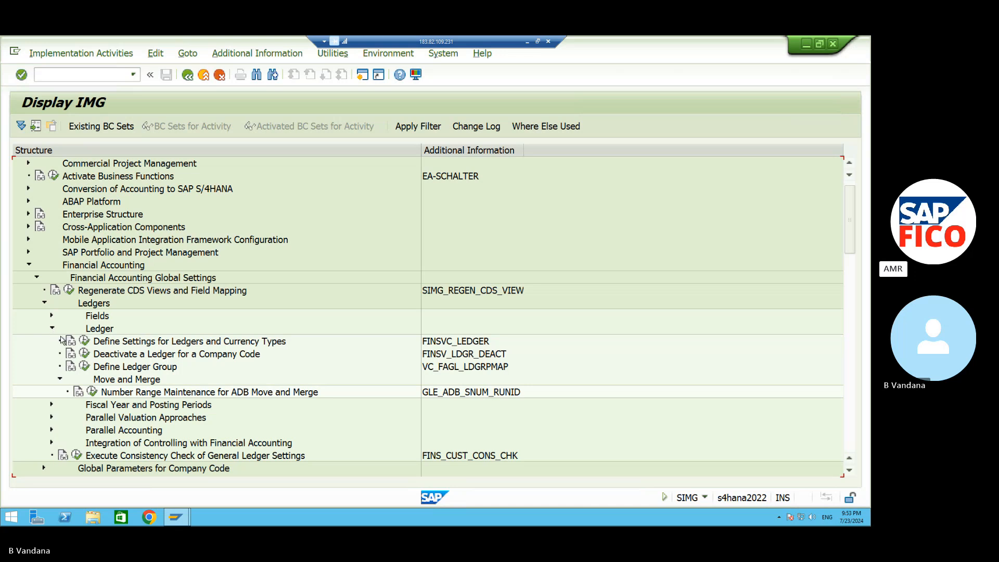
- Open Define Settings for Ledgers and Currency Types, accepting display of the locked data and closing the consistency check messages
left_click(83, 342)
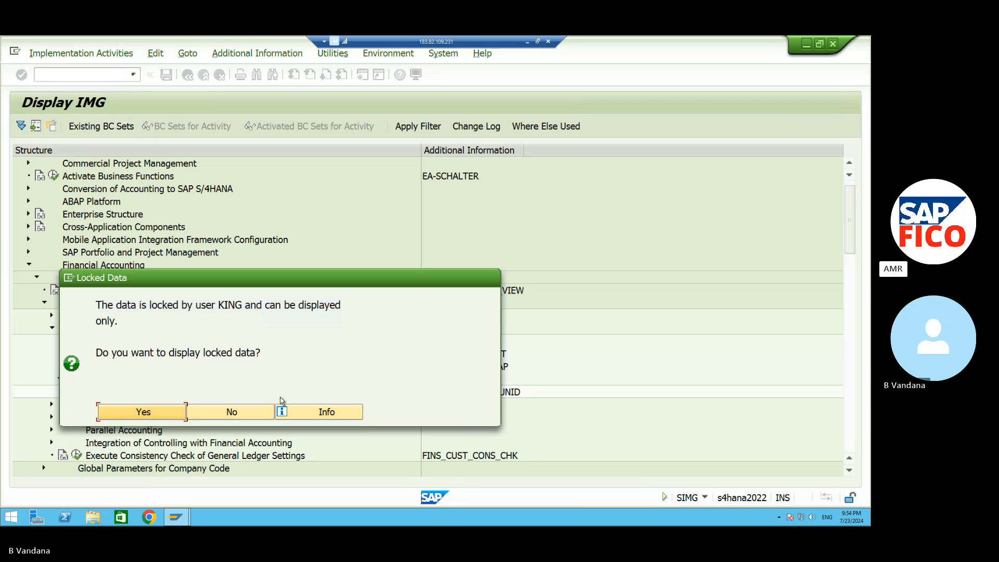
left_click(146, 413)
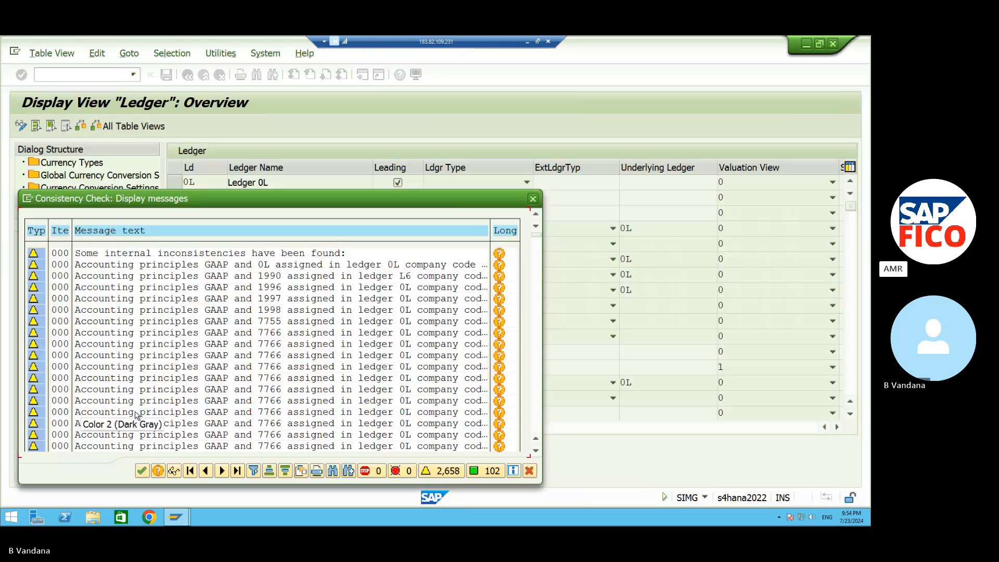
left_click(141, 472)
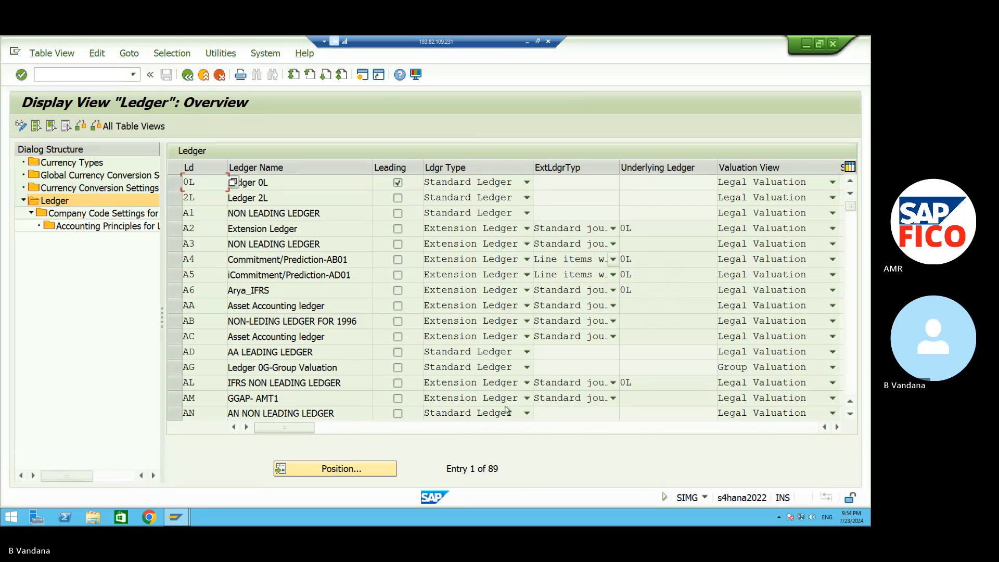
- Position the ledger overview at ledger V4
left_click(353, 477)
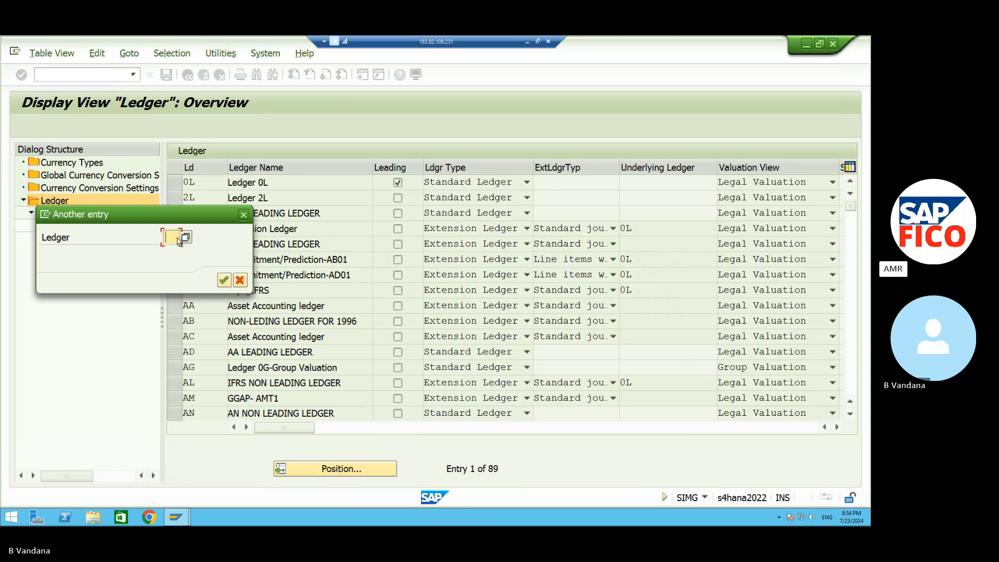
type("V")
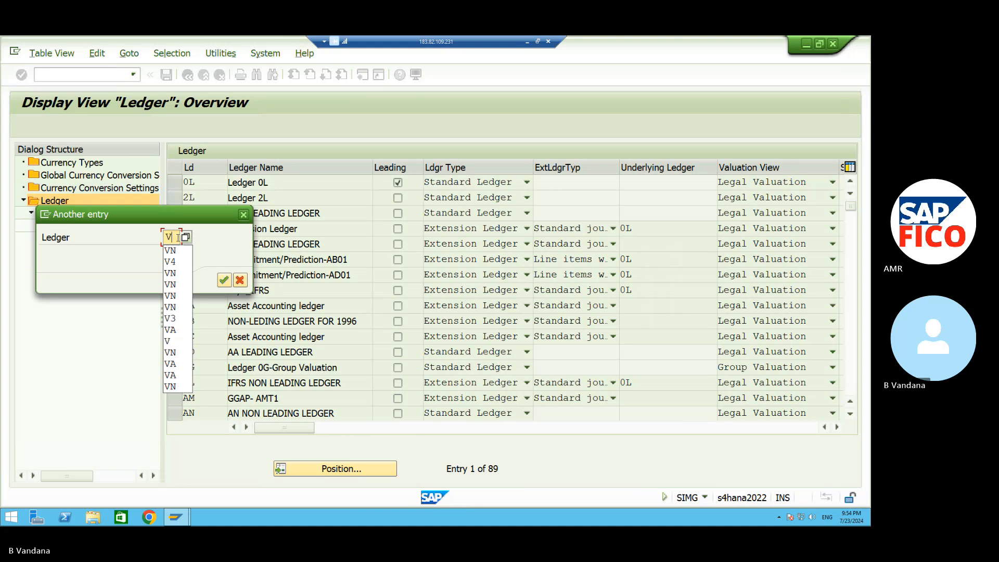
left_click(171, 262)
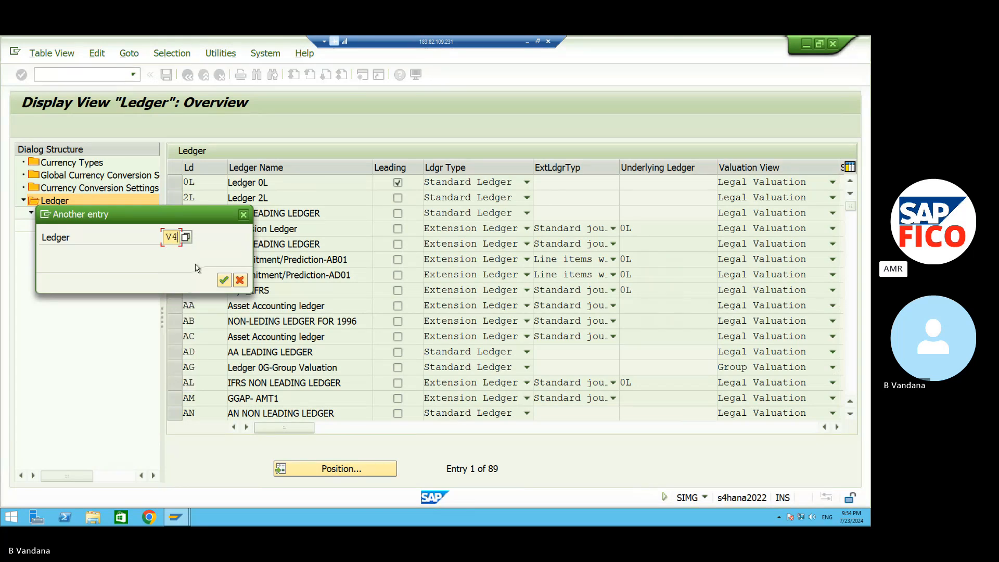
left_click(224, 281)
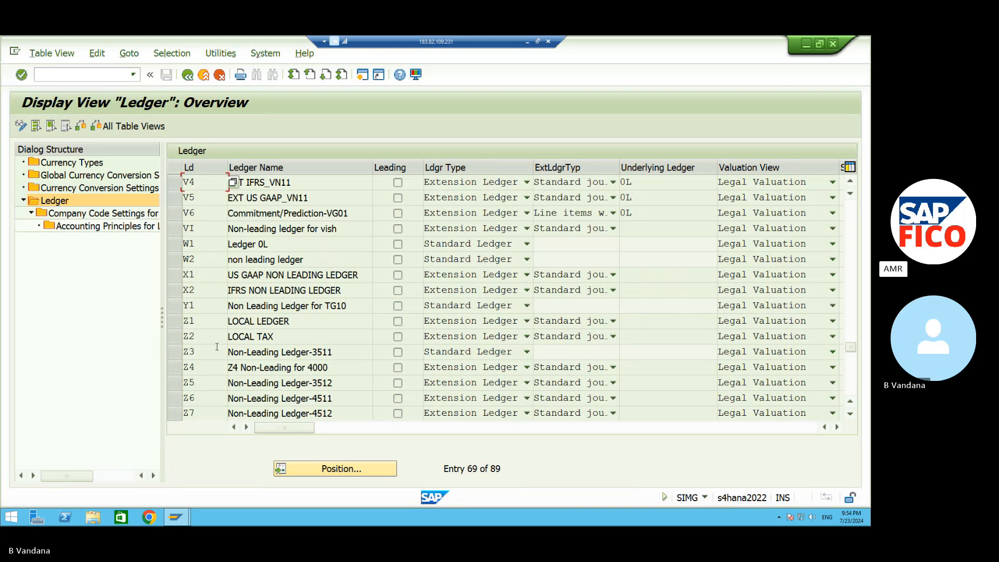
- Display the company code settings for ledger V4, closing the consistency check messages
left_click(176, 186)
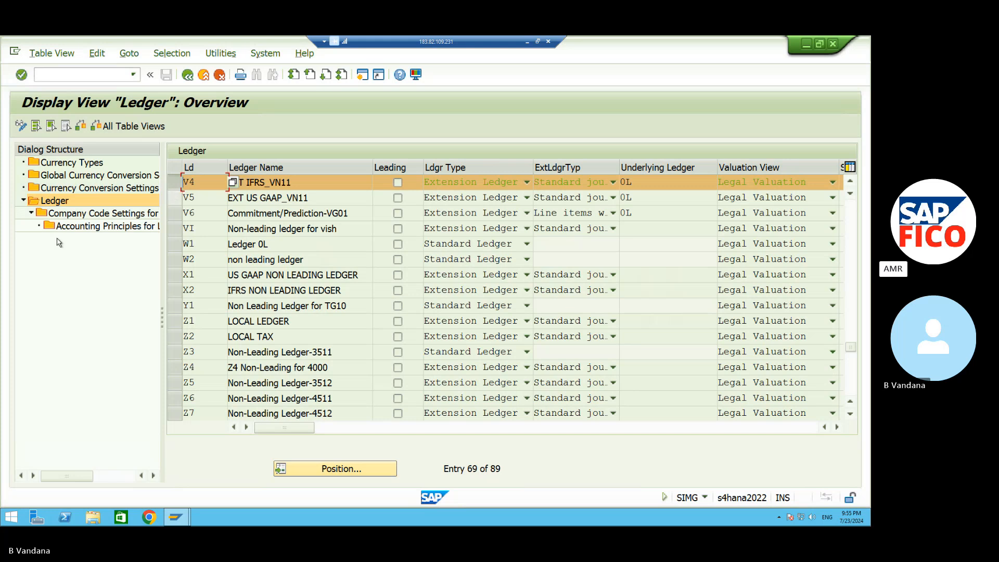
double_click(84, 218)
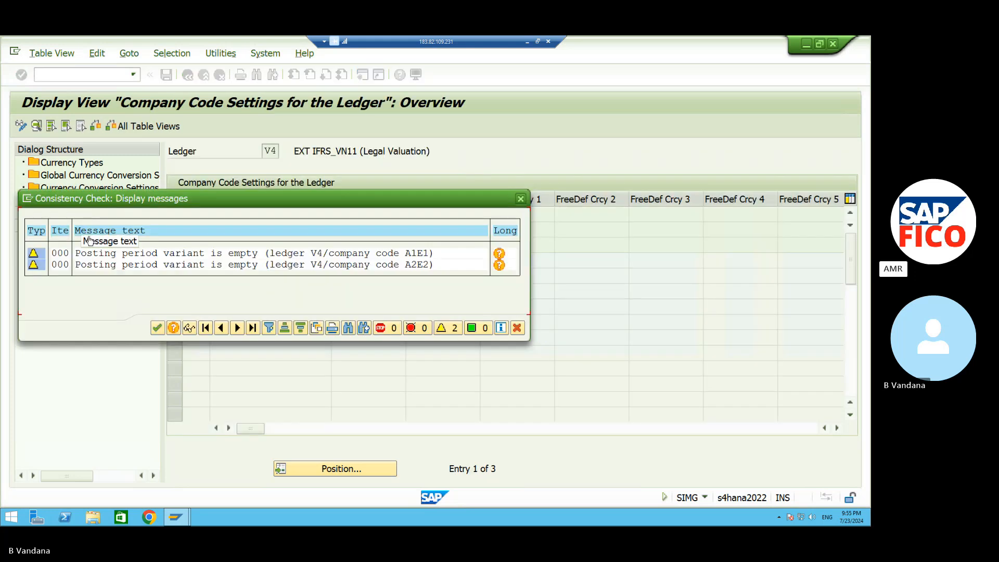
left_click(157, 328)
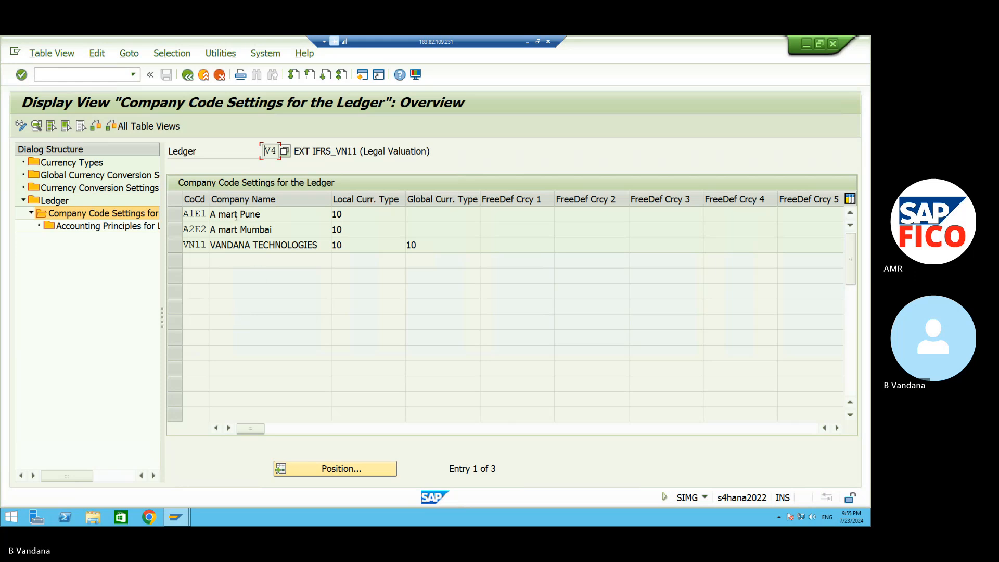
left_click(174, 219)
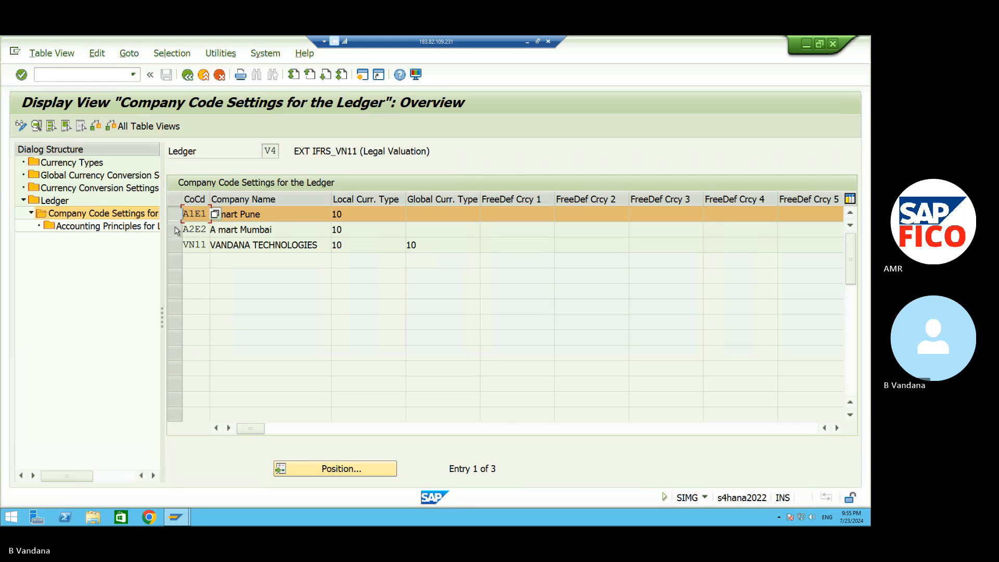
left_click(175, 229)
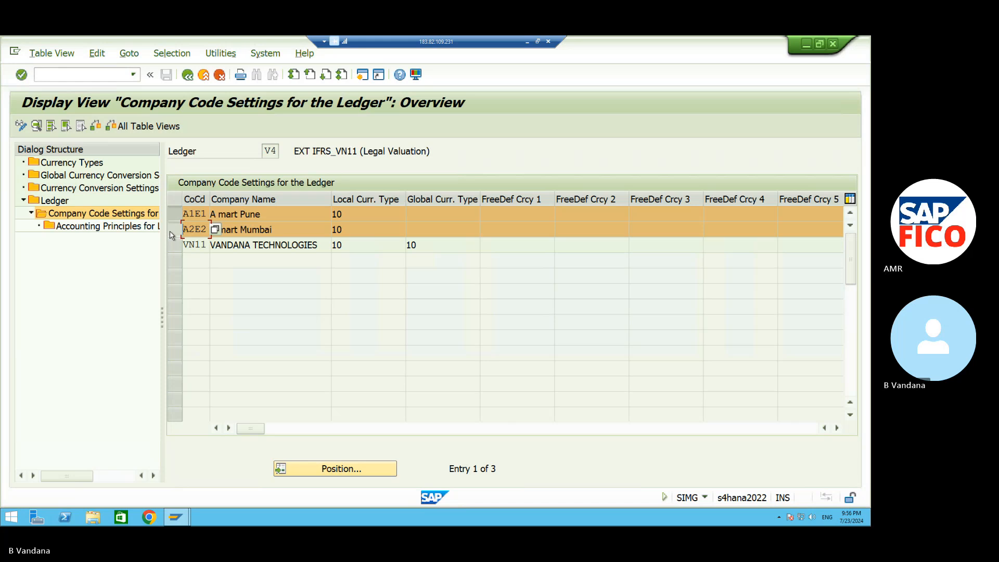
left_click(173, 230)
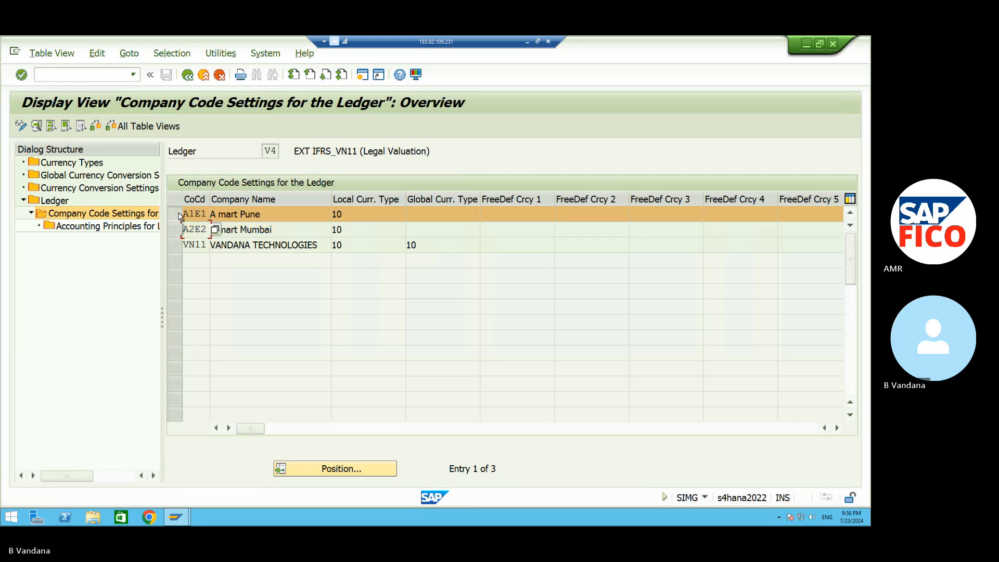
left_click(175, 214)
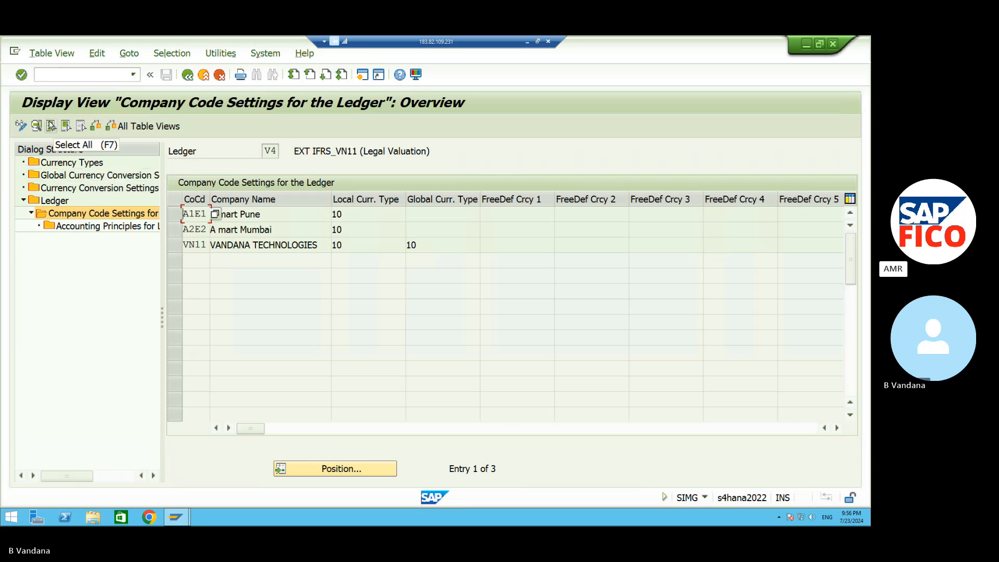
left_click(51, 126)
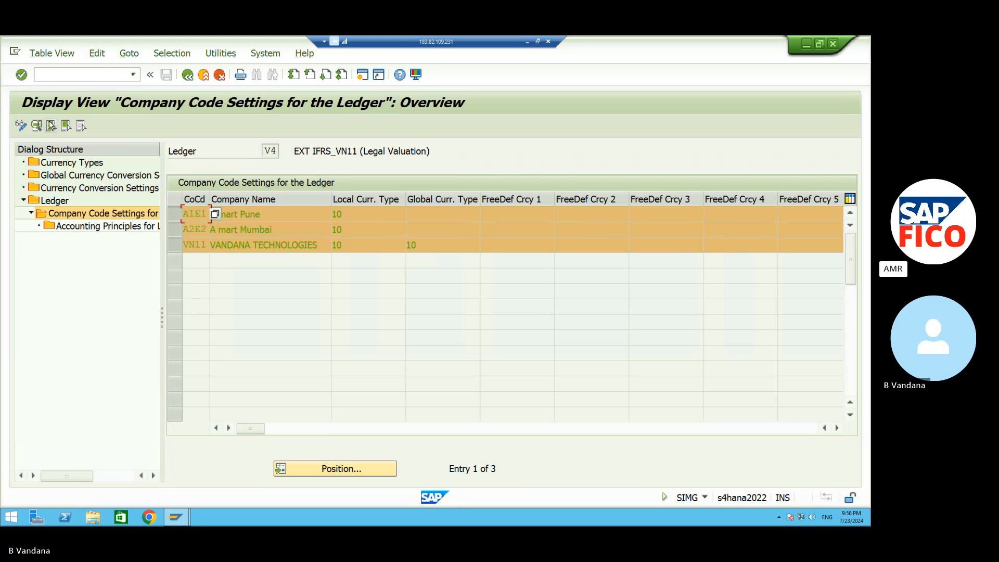
left_click(179, 252)
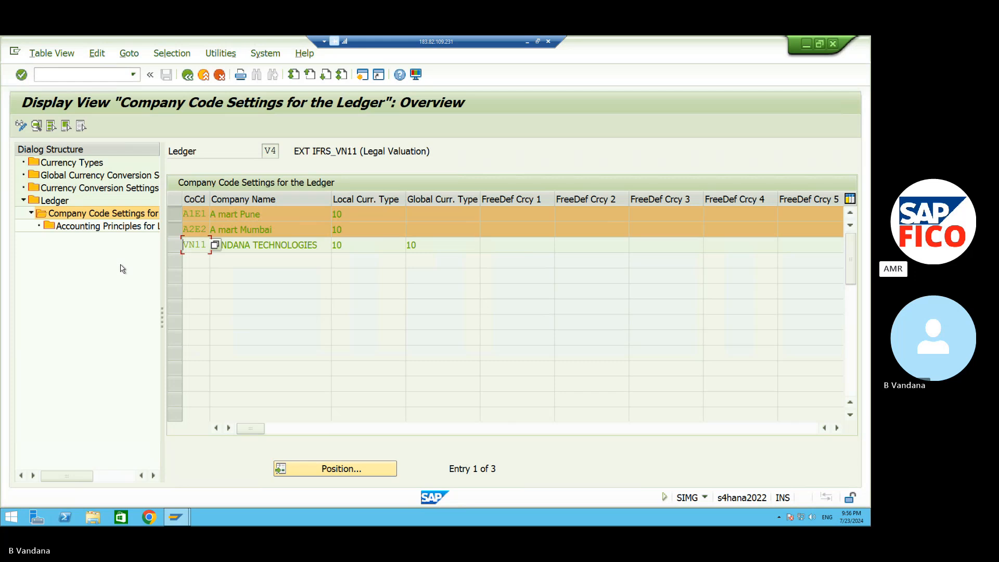
left_click(175, 229)
left_click(174, 214)
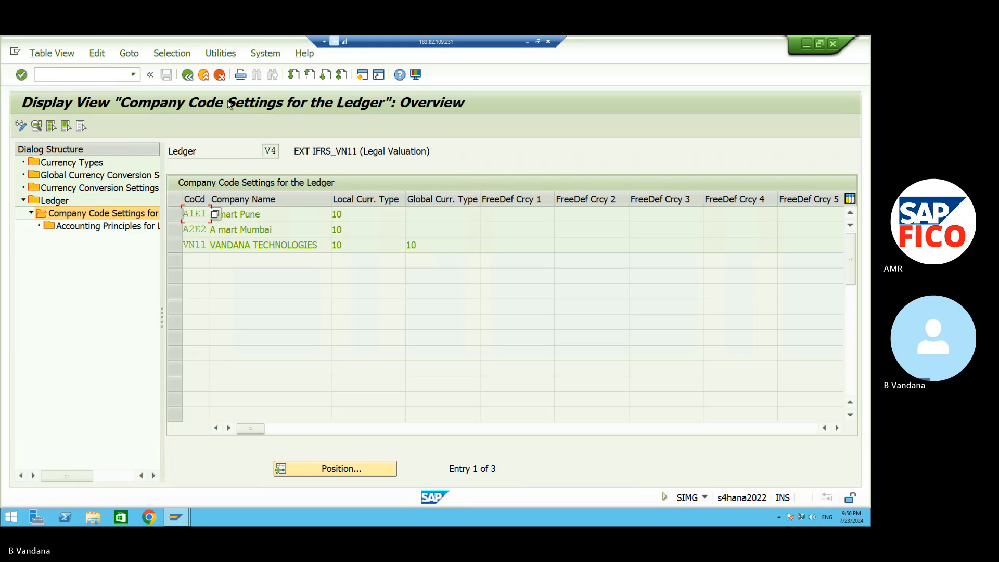
- Open the lock administration (SM12) and search for the locks of all users in client 100
left_click(117, 74)
key("Return")
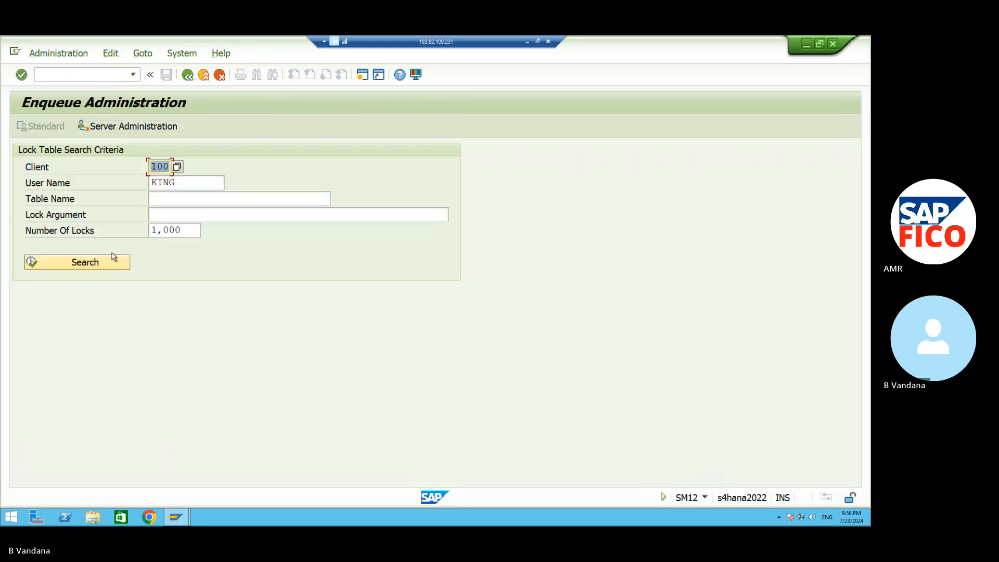
left_click(181, 186)
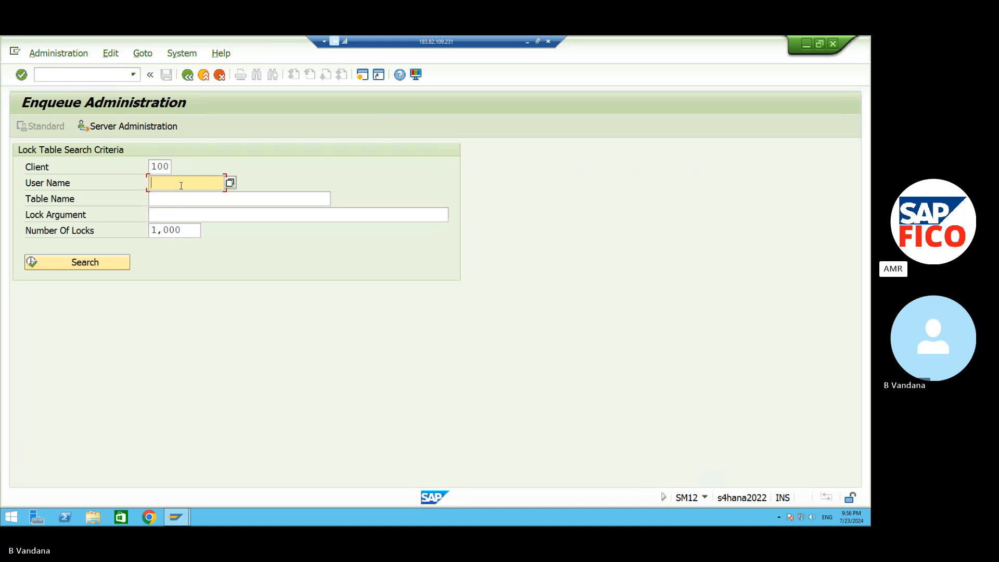
left_click(95, 268)
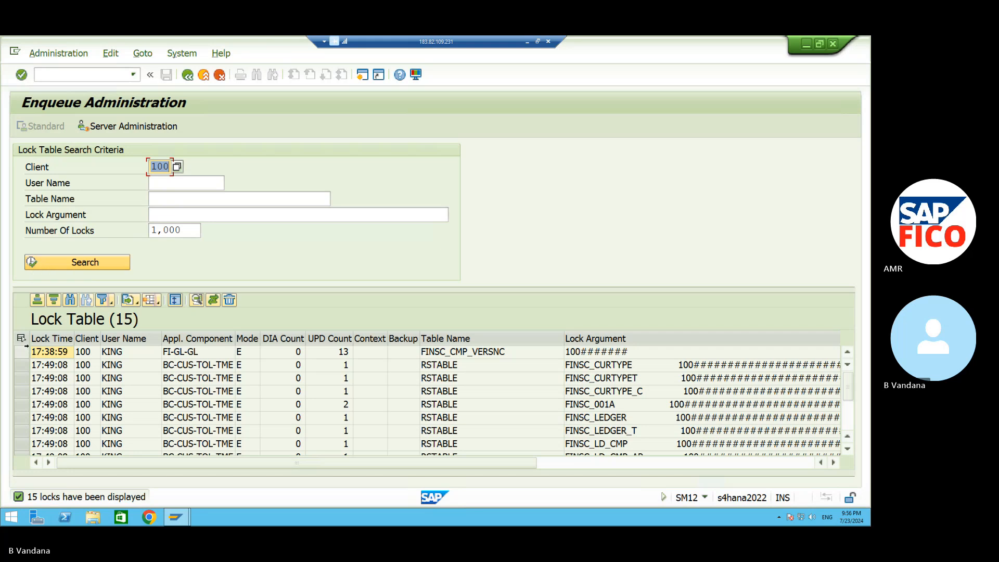
- Delete all lock entries in the lock table, accepting the deletion
left_click(22, 353)
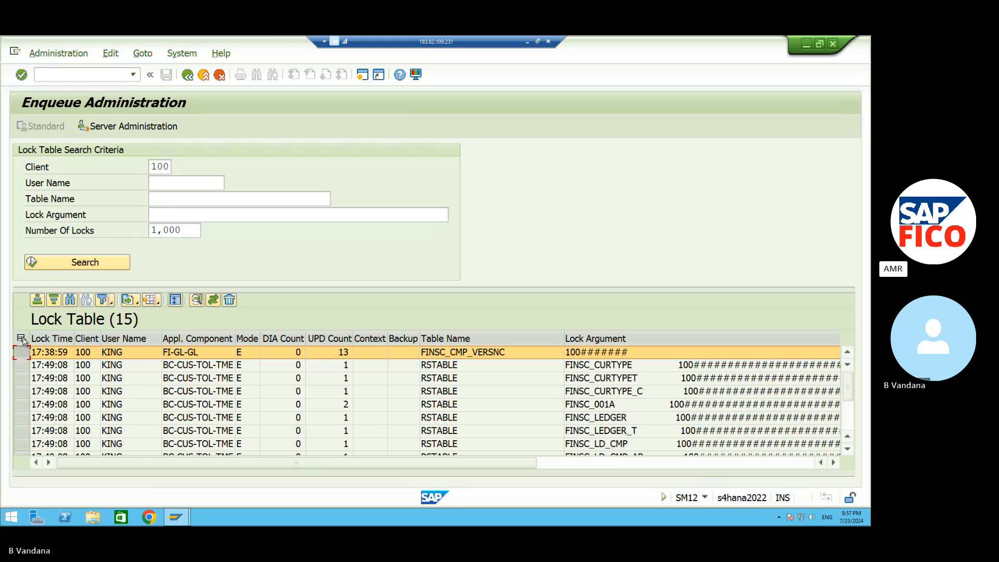
left_click(21, 339)
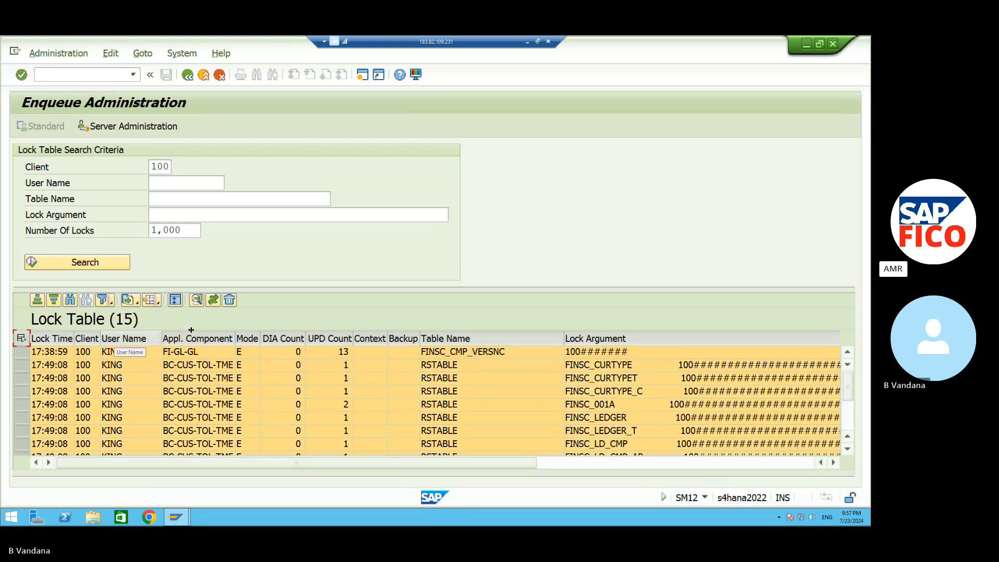
left_click(229, 300)
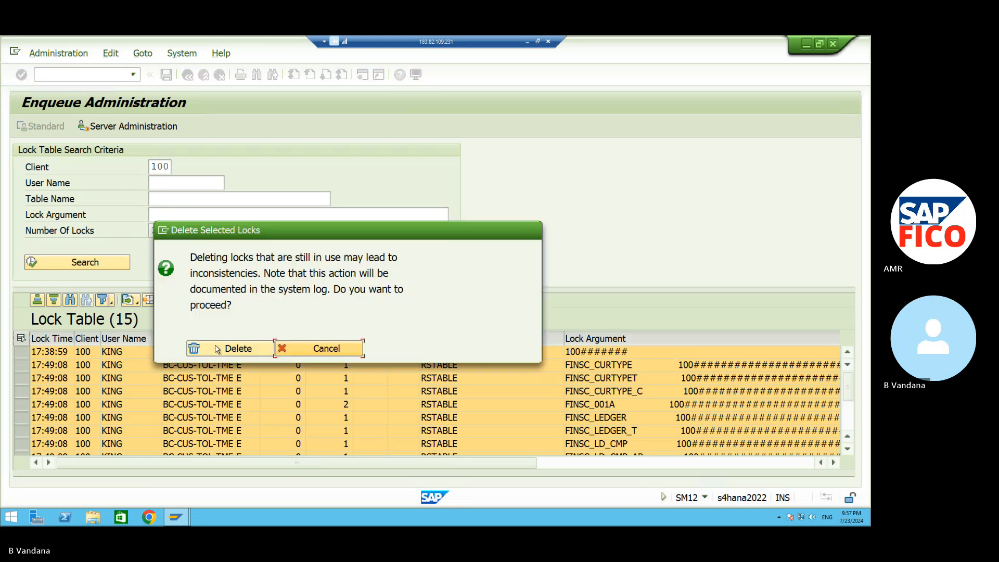
left_click(229, 348)
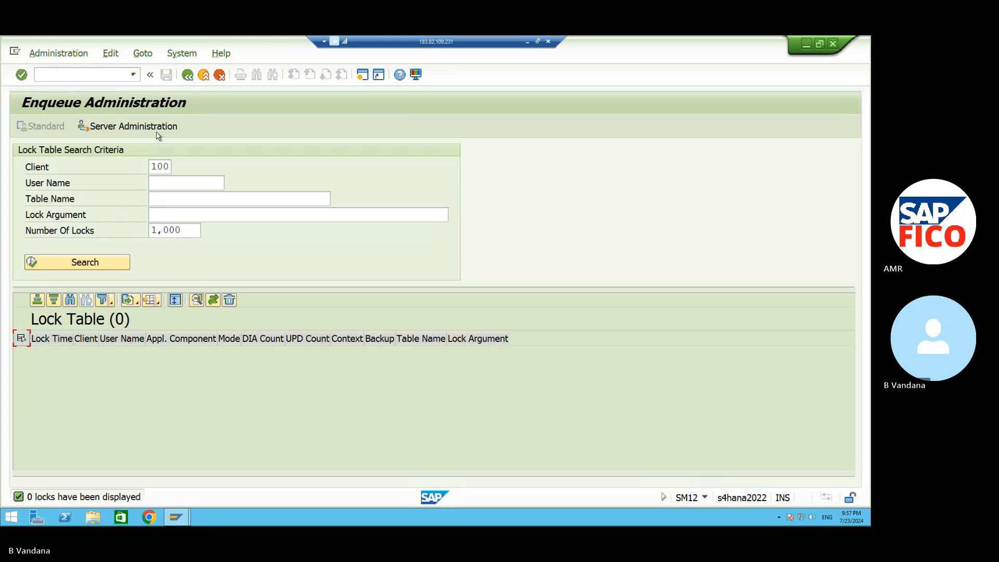
- Leave the lock administration and open the SAP Reference IMG through transaction SPRO
left_click(187, 76)
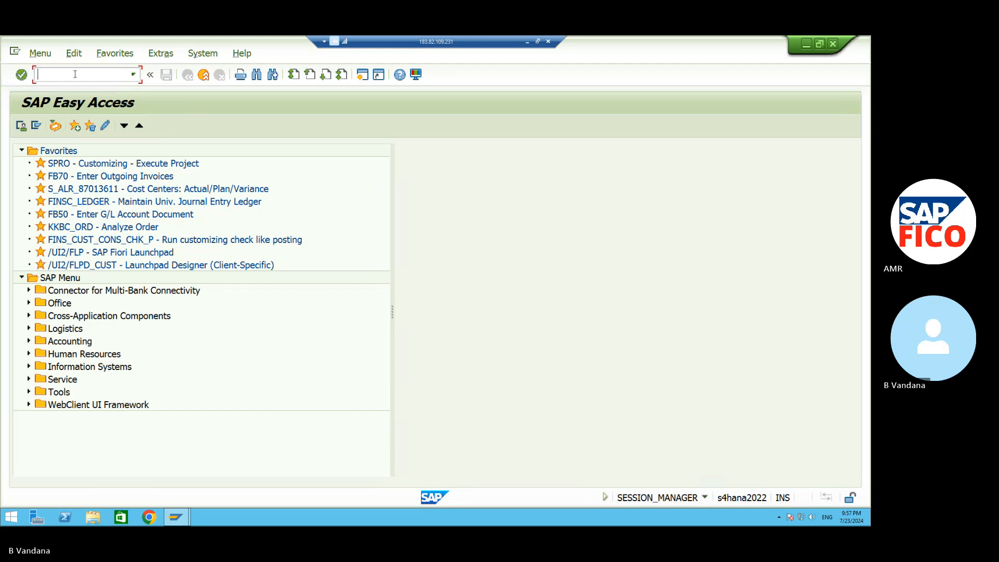
type("/NSPRO")
key("Return")
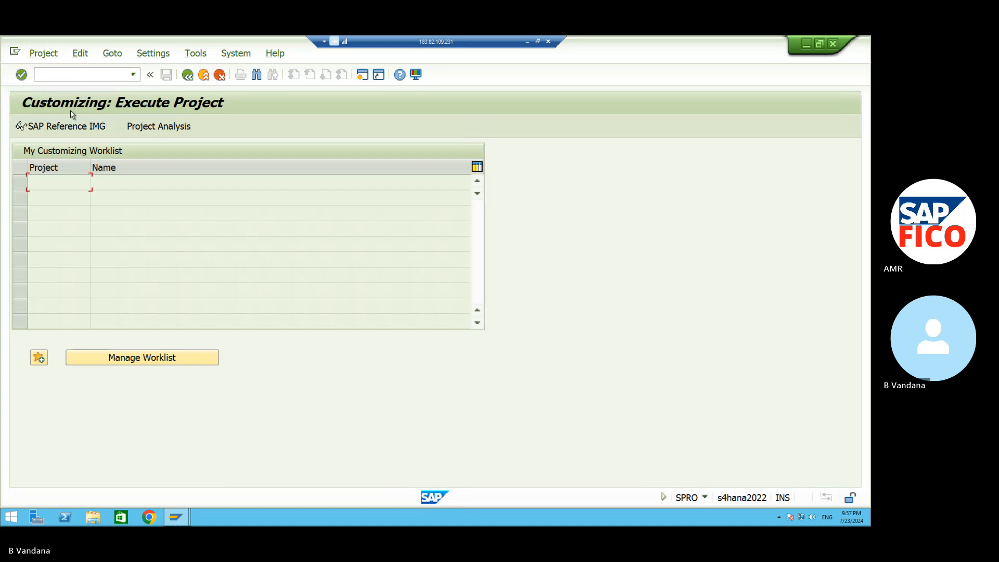
left_click(81, 131)
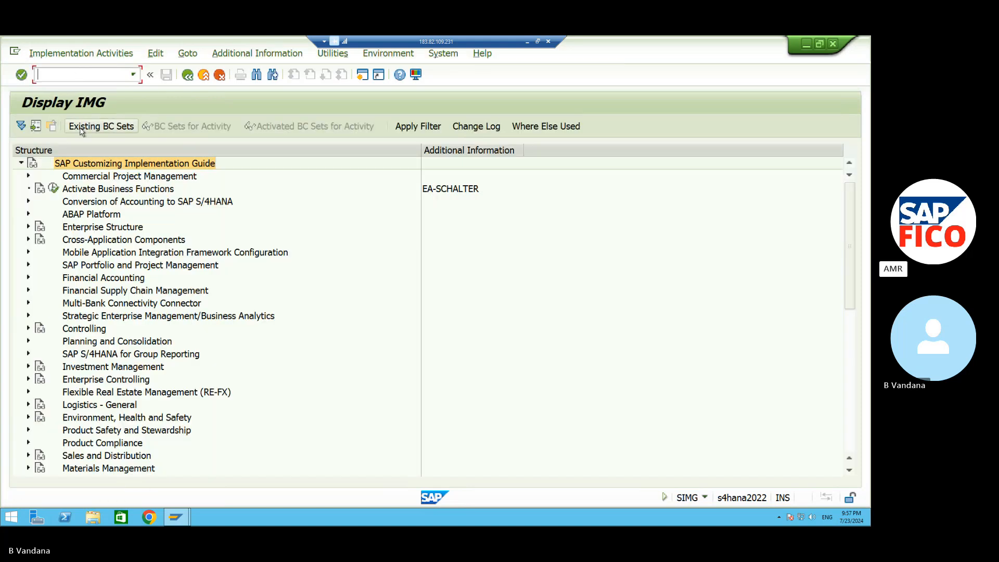
- Open Define Settings for Ledgers and Currency Types under Financial Accounting Global Settings, Ledgers, Ledger, closing the consistency check messages
left_click(29, 277)
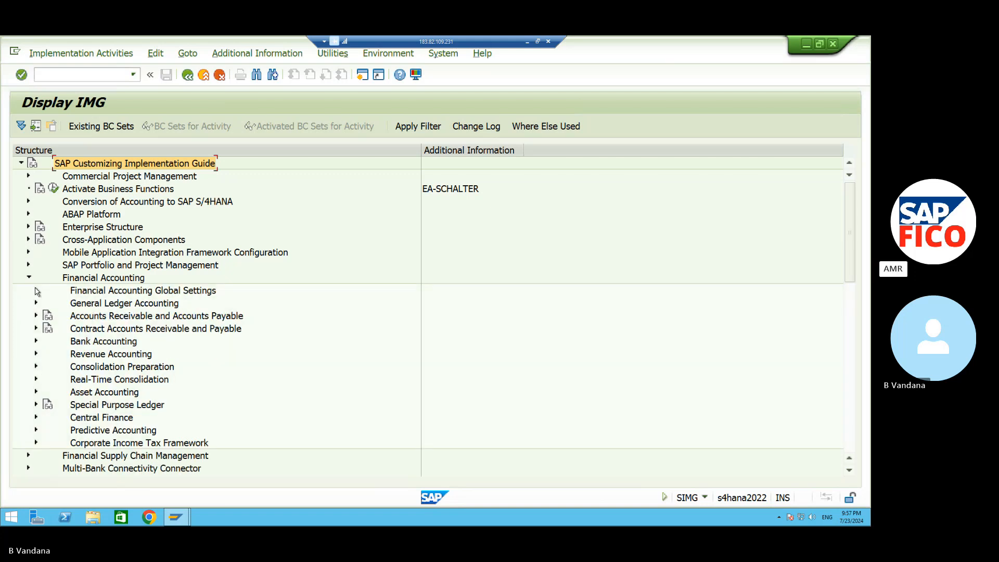
left_click(36, 290)
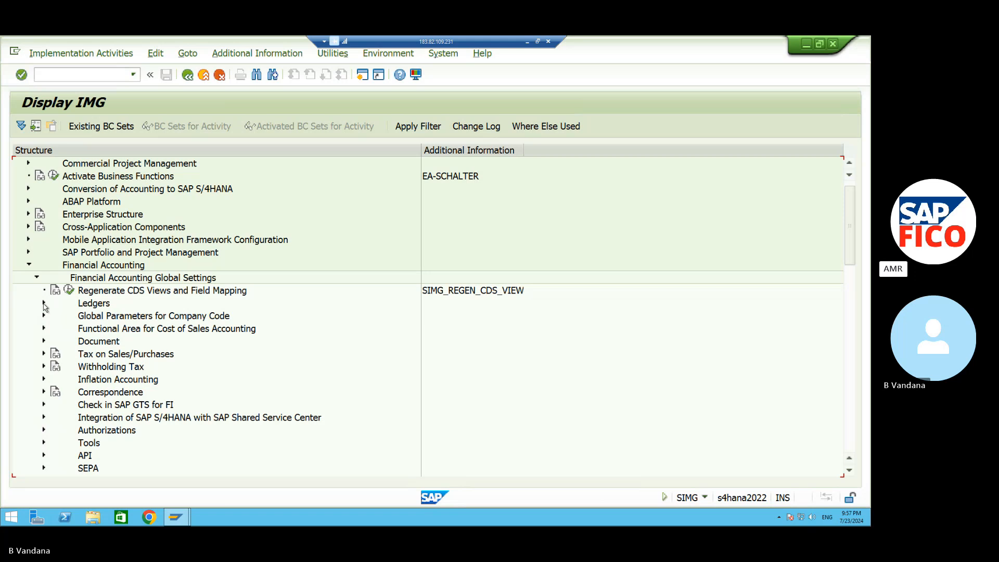
left_click(43, 304)
left_click(51, 328)
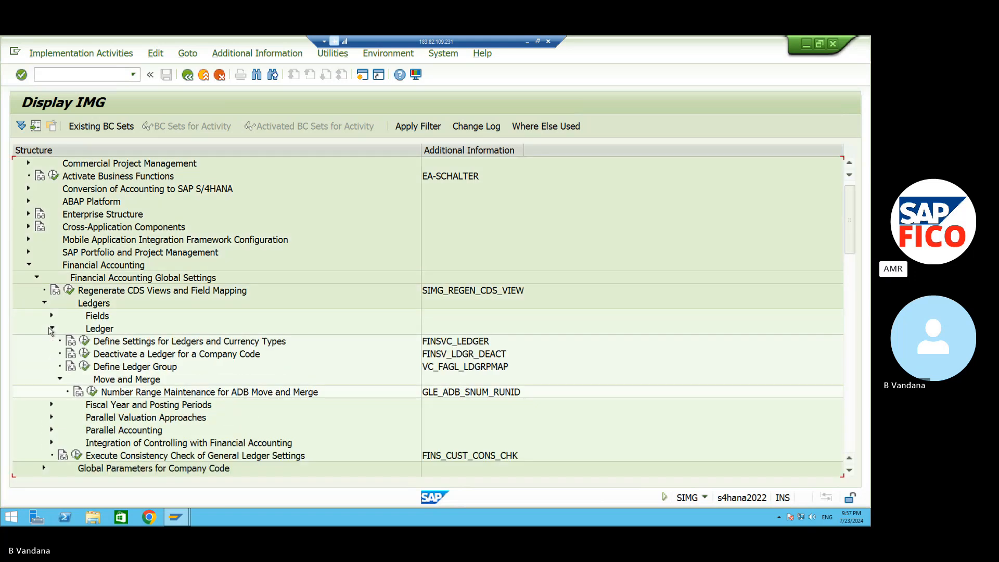
left_click(84, 343)
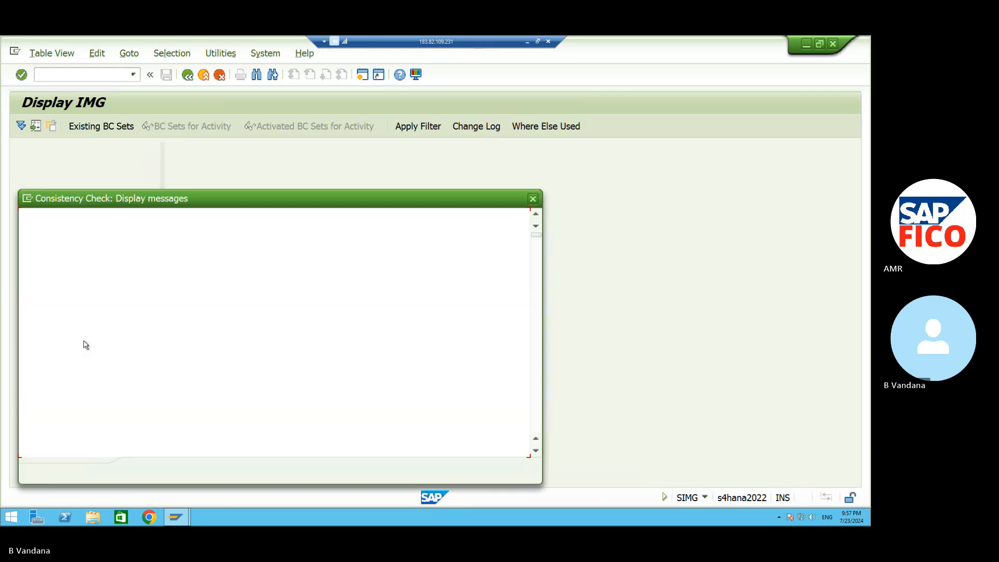
left_click(141, 471)
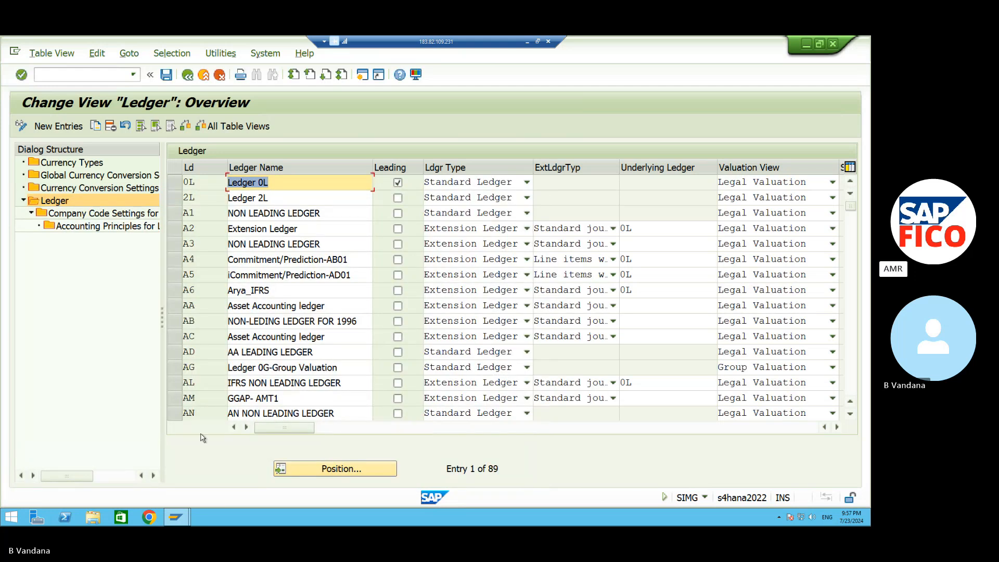
- Position the ledger overview at V4 and display that ledger's company code settings, closing the consistency check messages
left_click(341, 468)
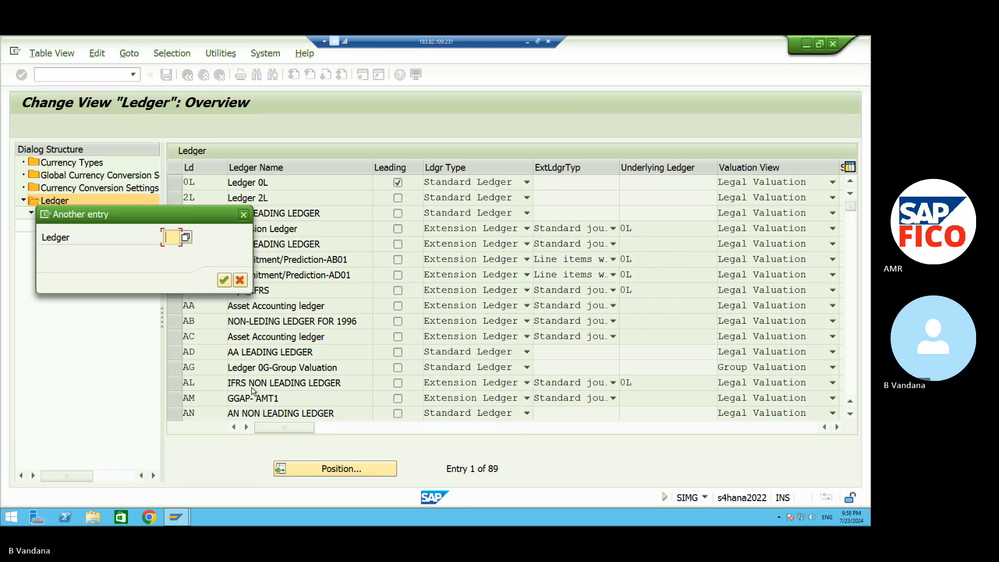
type("V4")
left_click(225, 280)
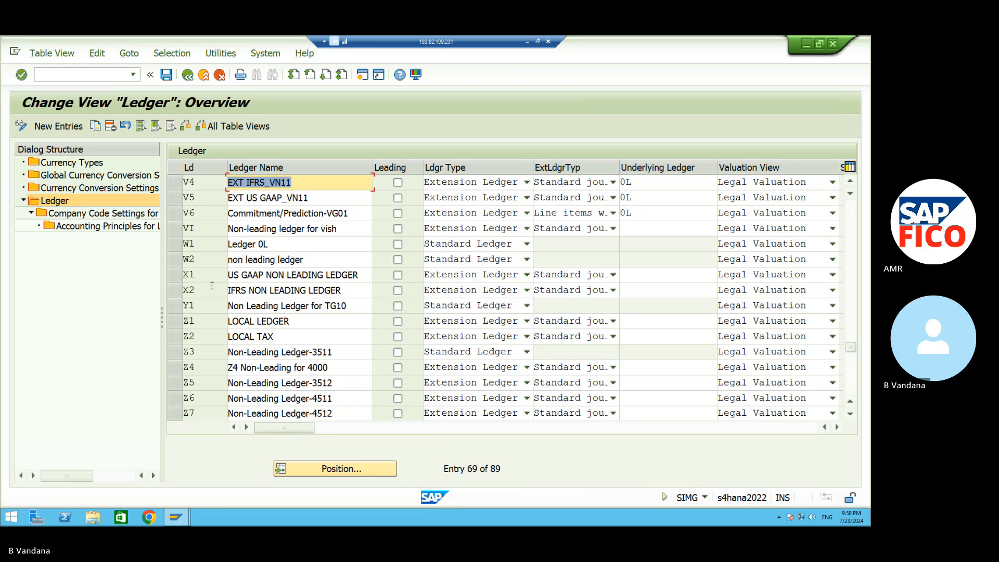
left_click(174, 183)
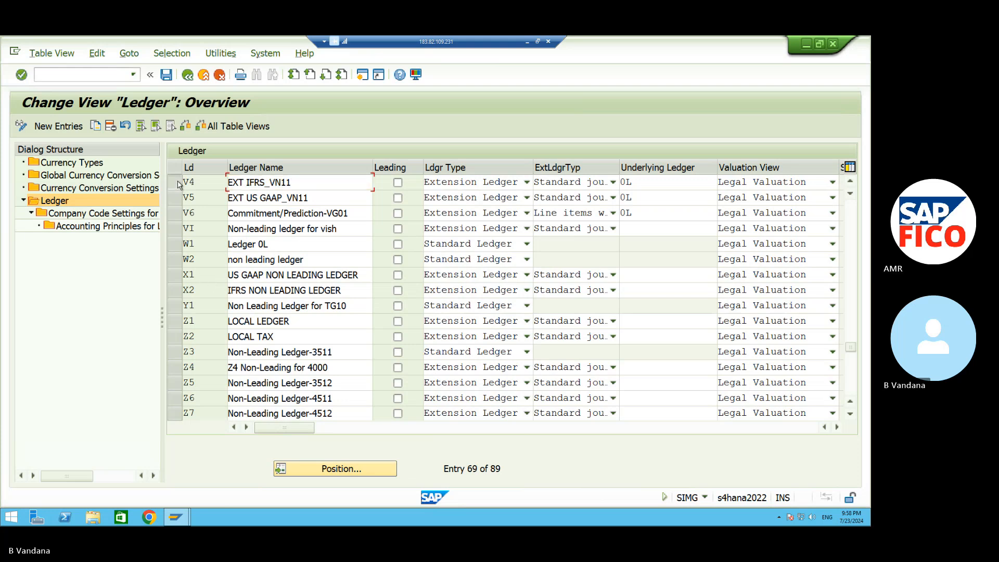
left_click(130, 216)
double_click(129, 216)
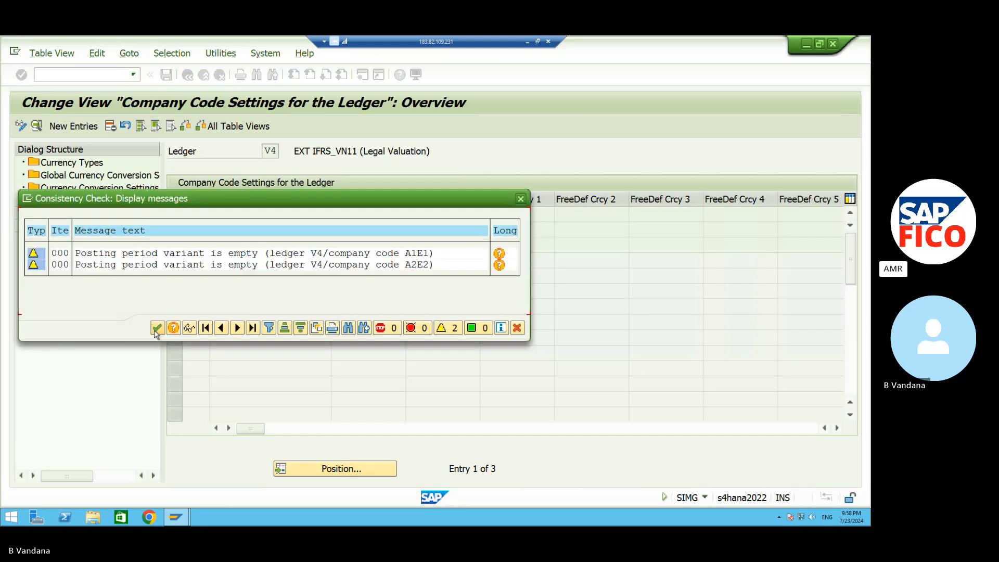
left_click(156, 327)
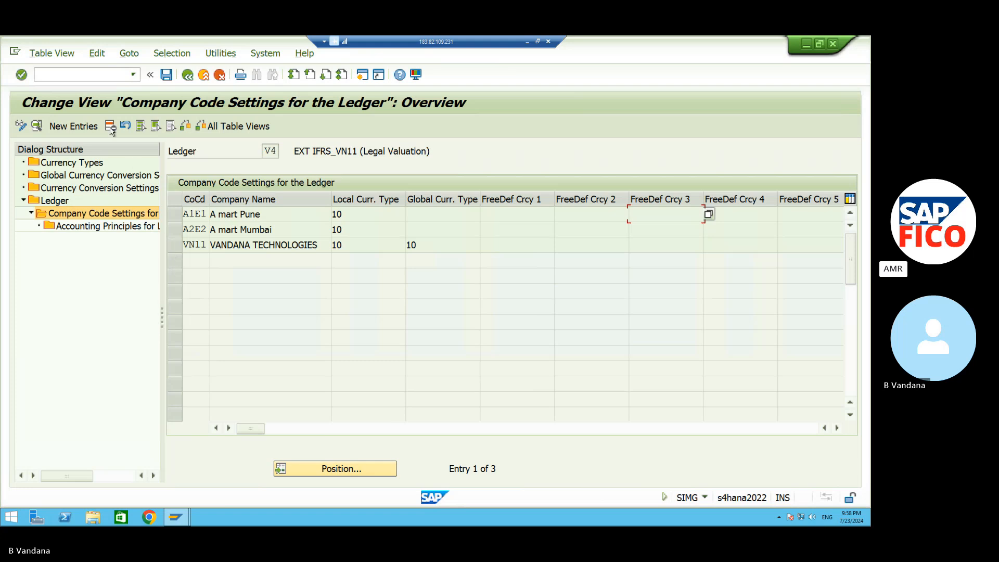
- Delete company codes A1E1 and A2E2 from ledger V4 and save the change to the proposed customizing request
left_click(174, 215)
left_click(174, 229)
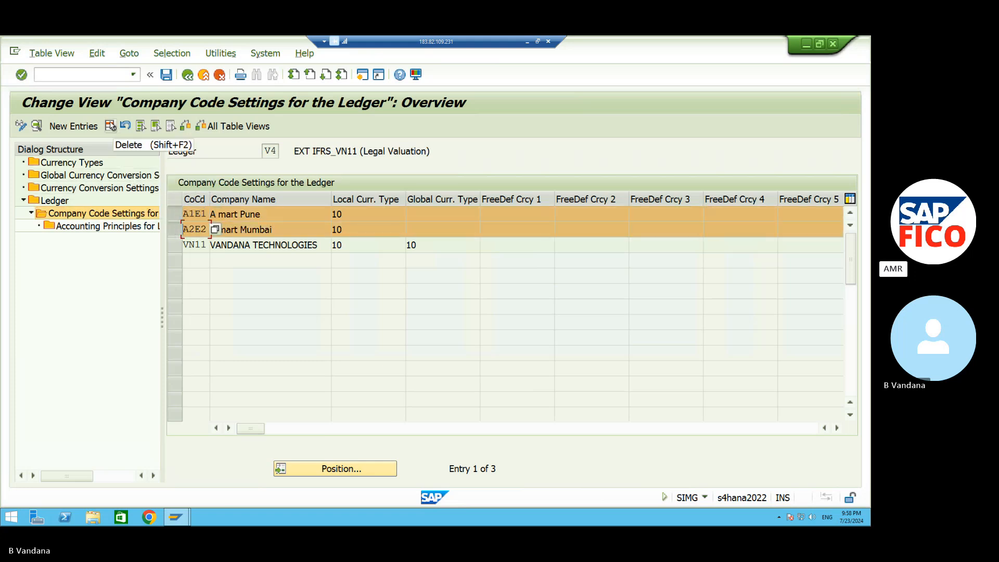
left_click(111, 126)
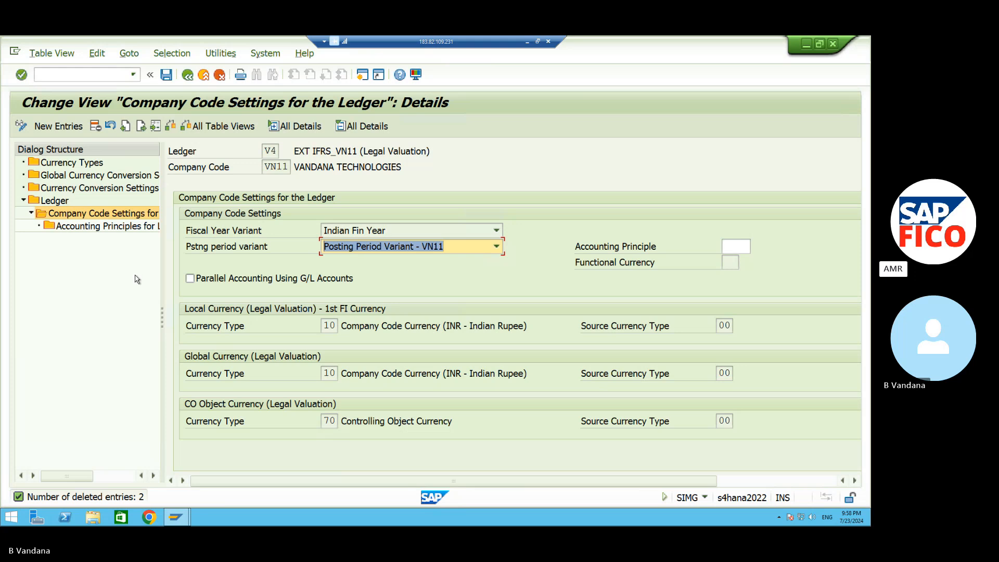
left_click(166, 75)
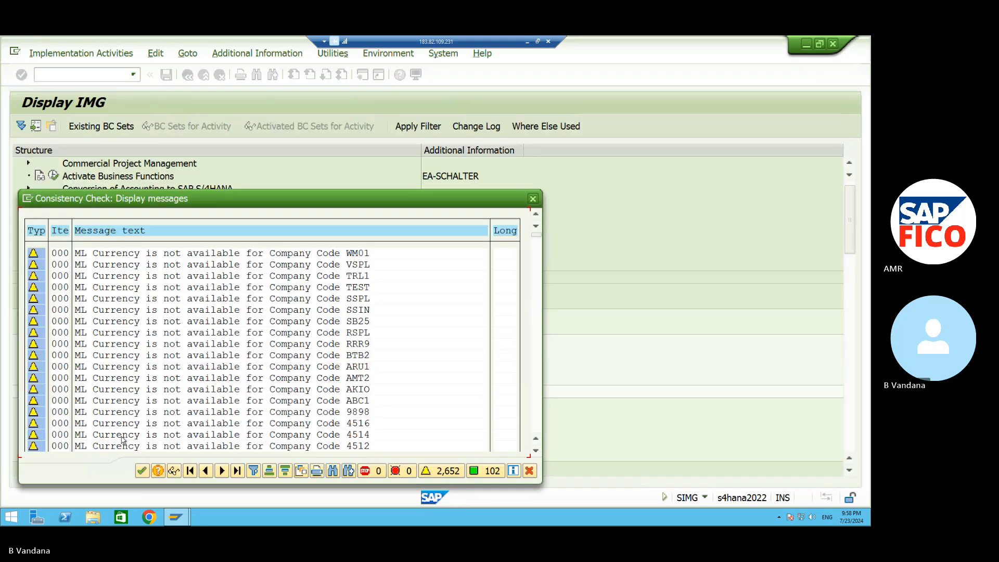
left_click(141, 471)
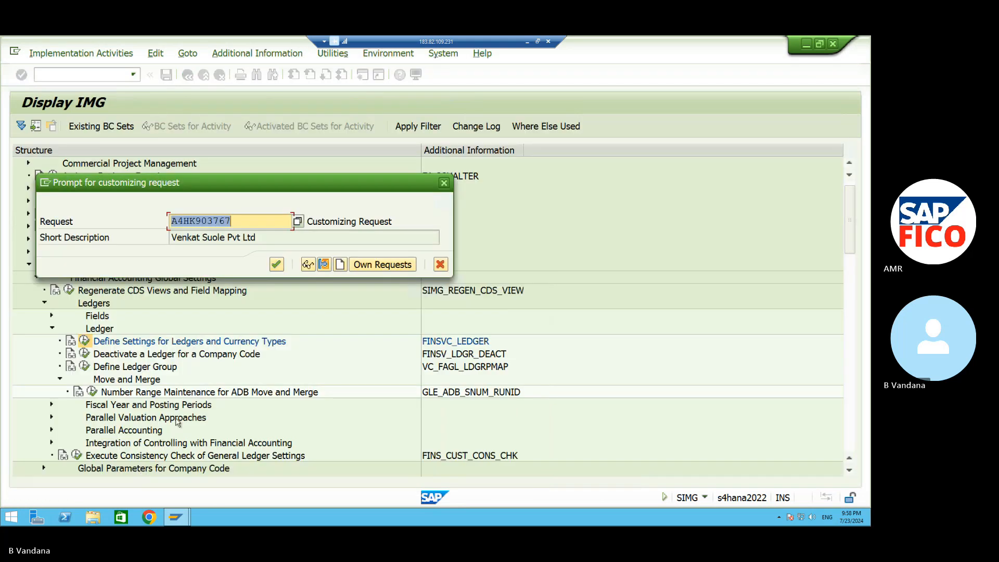
left_click(276, 265)
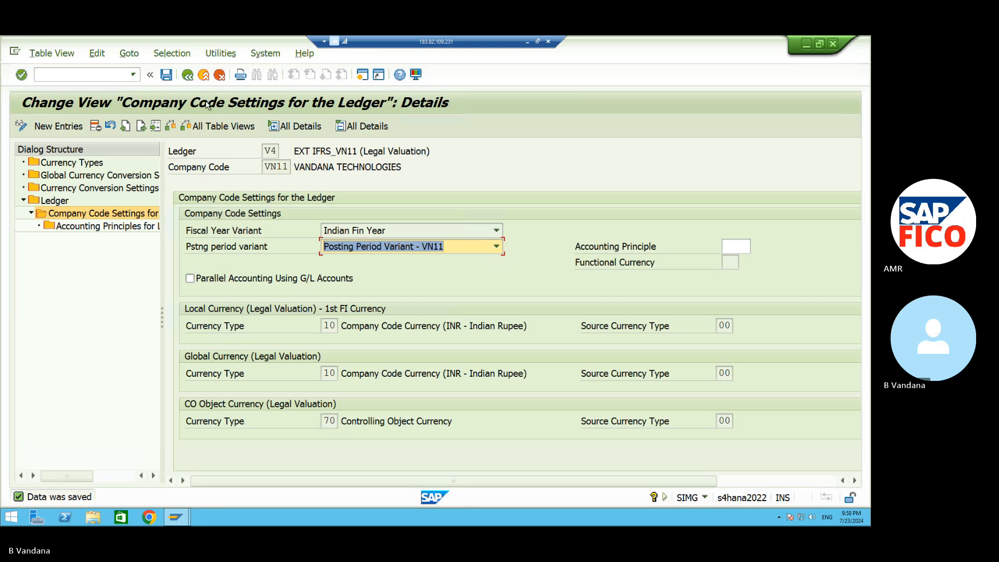
- Return to the ledger overview and display the company code settings for ledger V5, closing the consistency check messages
left_click(186, 77)
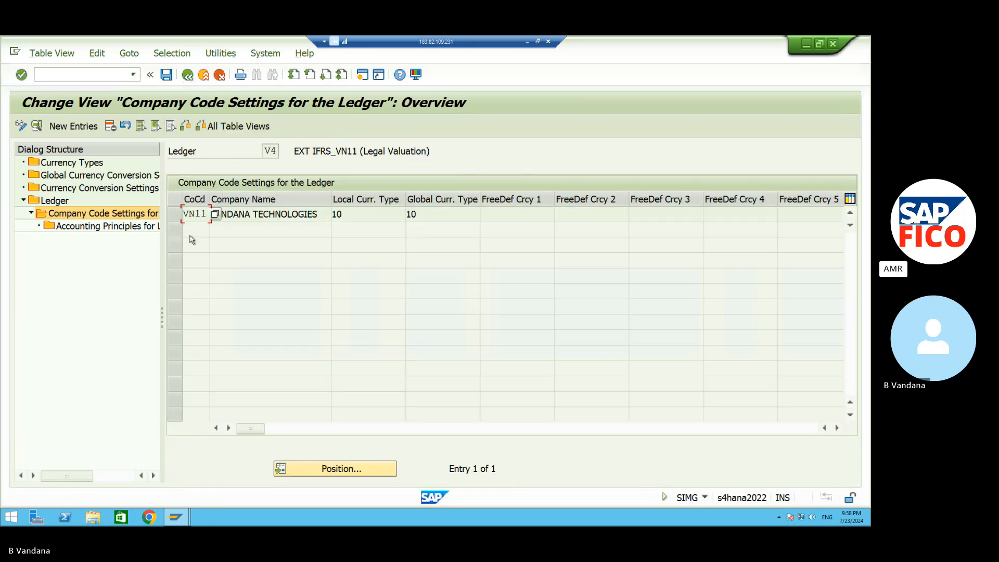
left_click(189, 77)
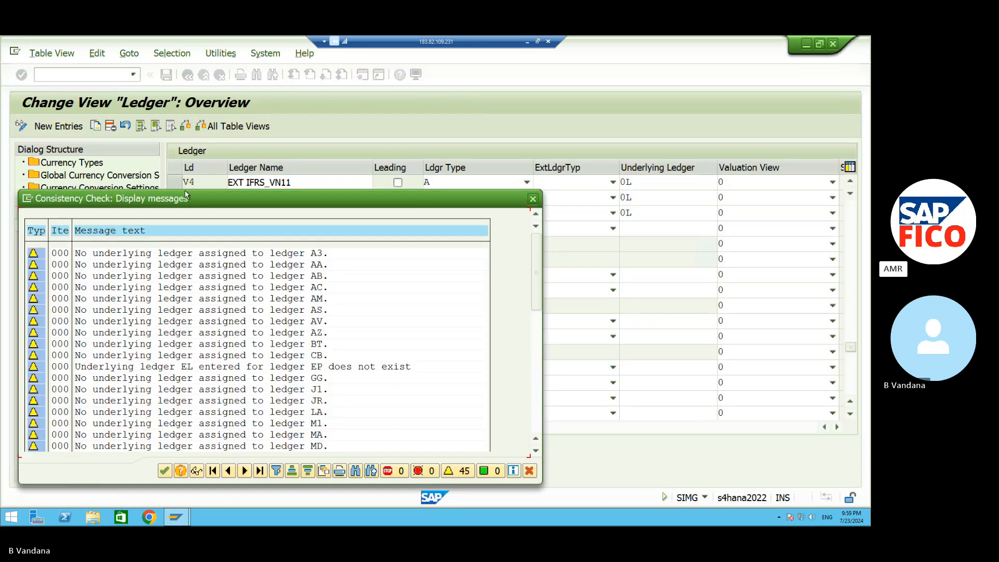
left_click(169, 471)
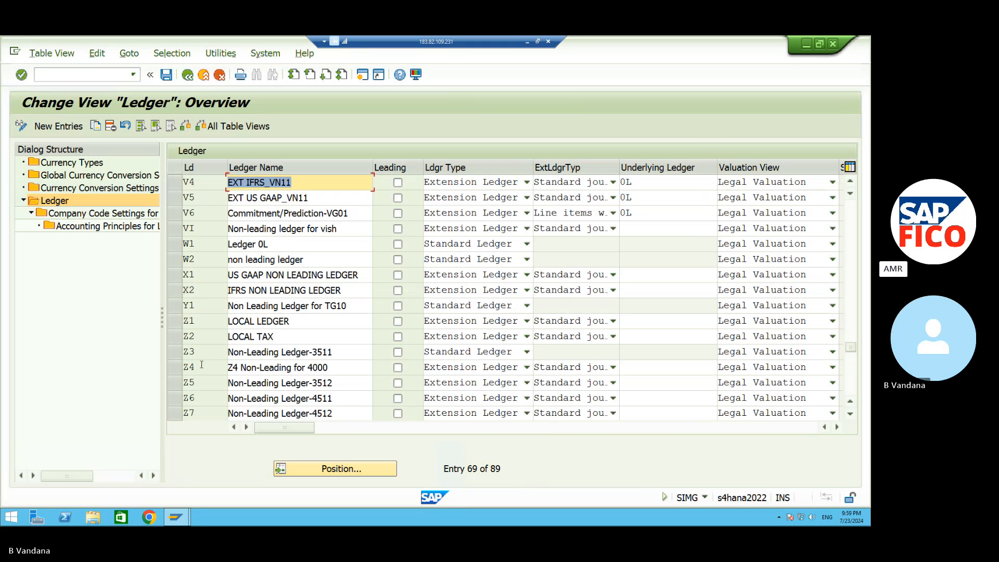
left_click(175, 197)
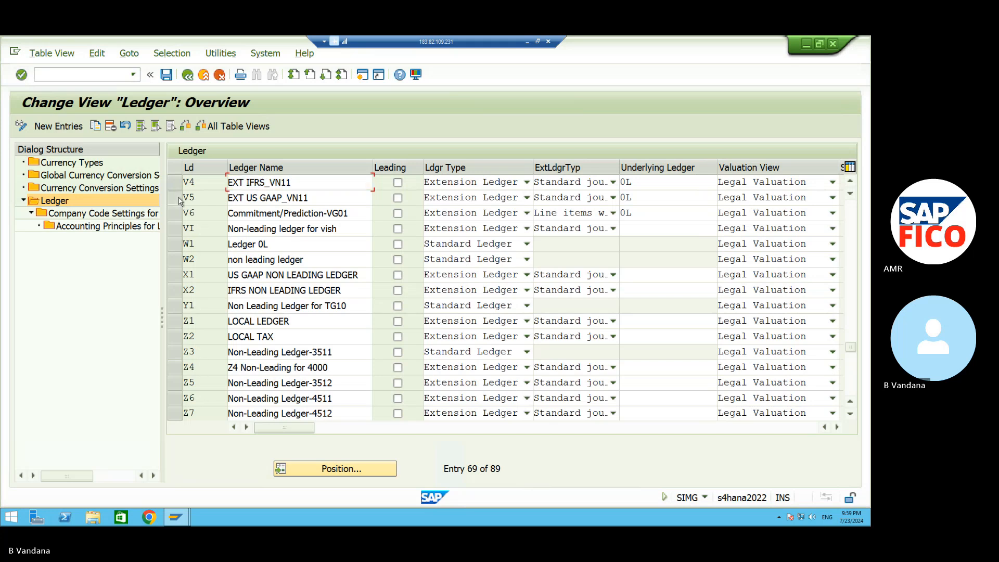
double_click(138, 218)
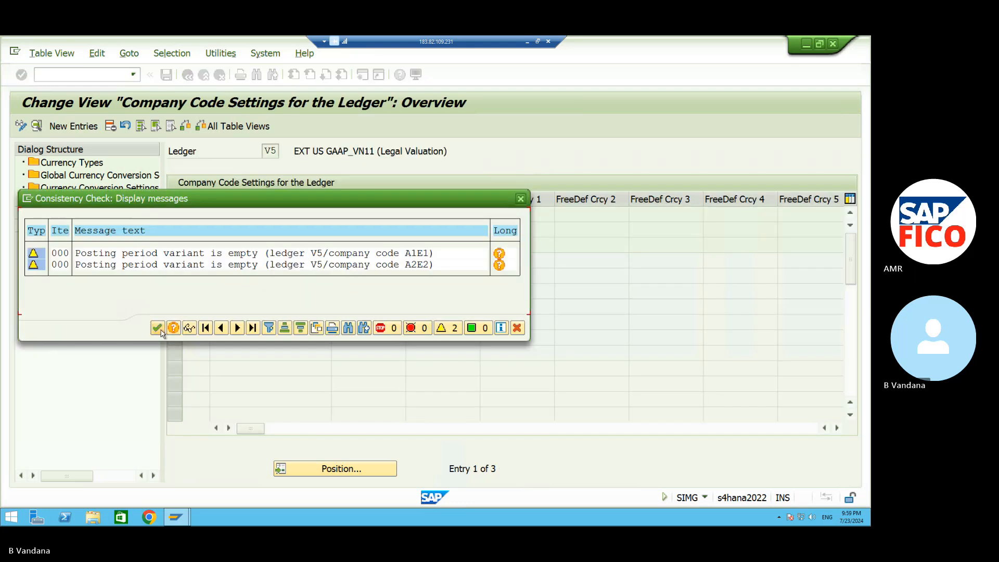
left_click(159, 329)
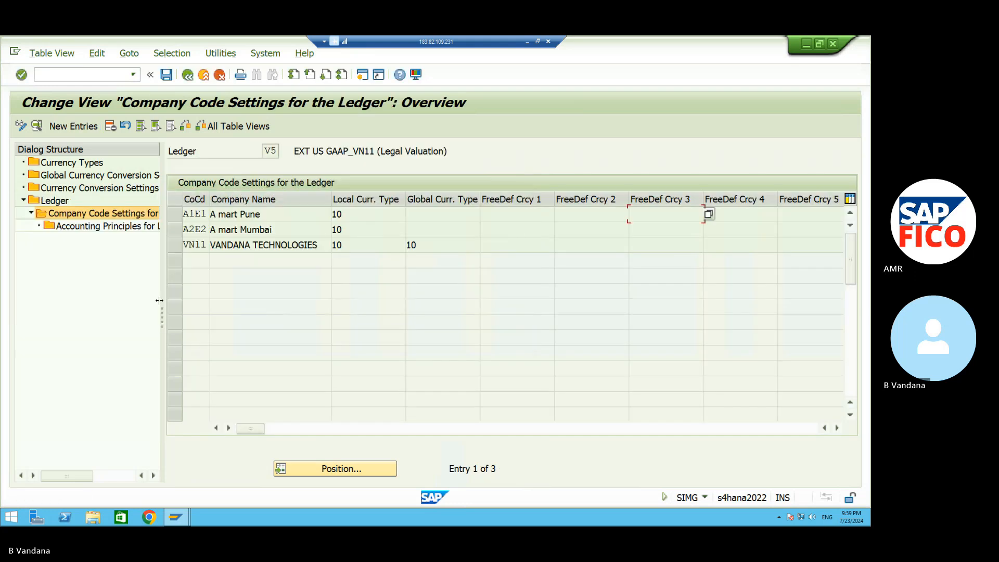
- Delete company codes A1E1 and A2E2 from ledger V5 and save, accepting the consistency check messages
left_click(177, 218)
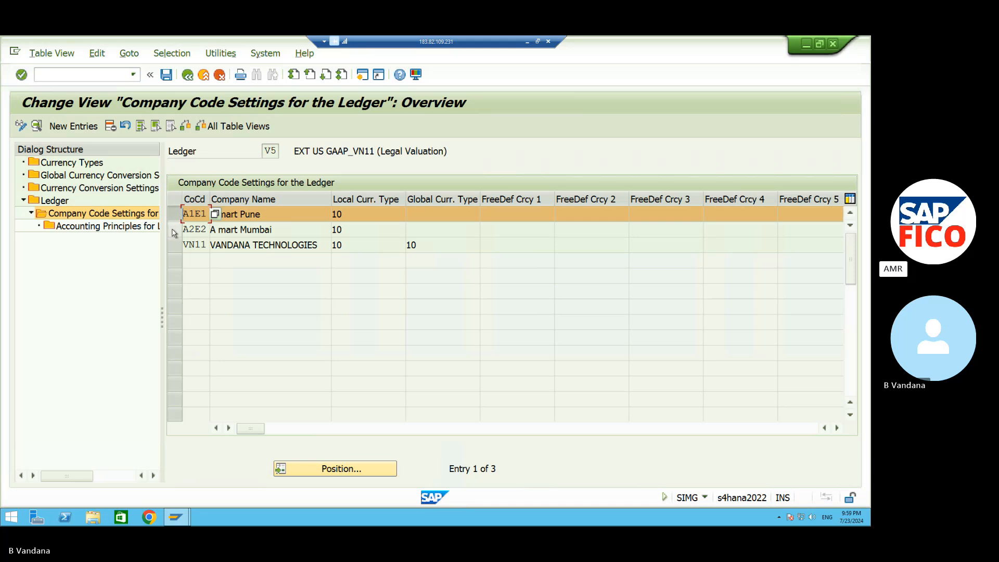
left_click(175, 229)
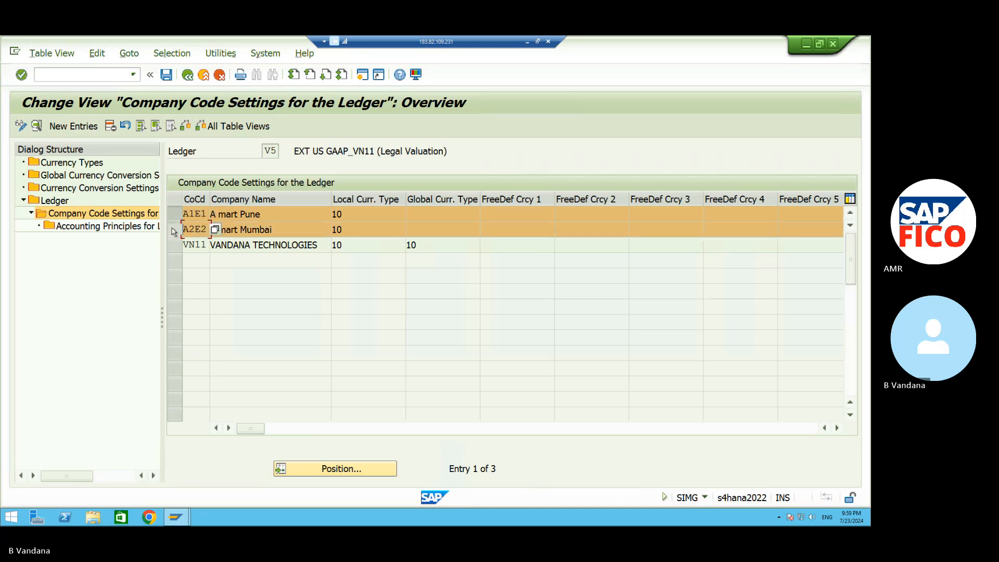
left_click(111, 126)
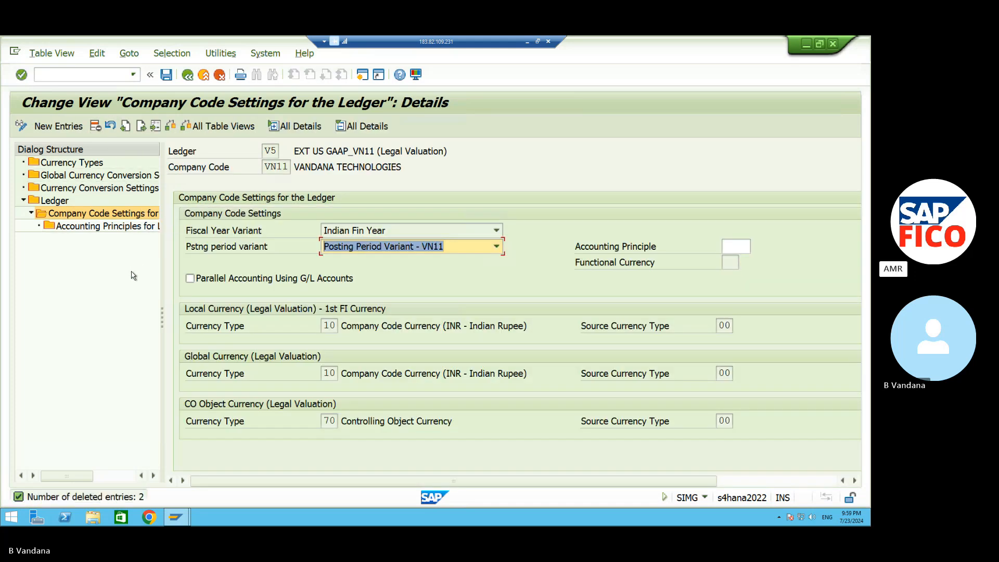
left_click(163, 81)
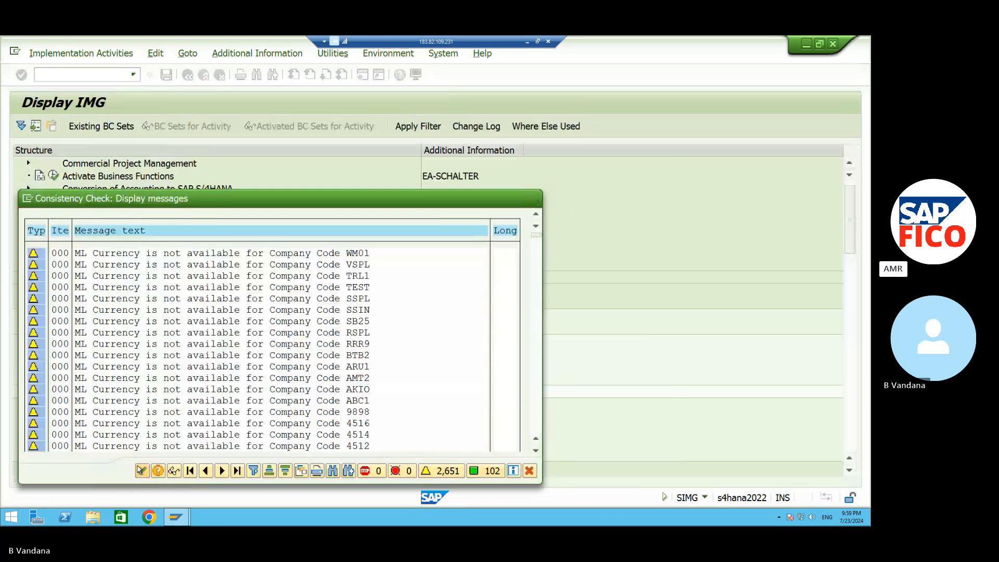
left_click(141, 472)
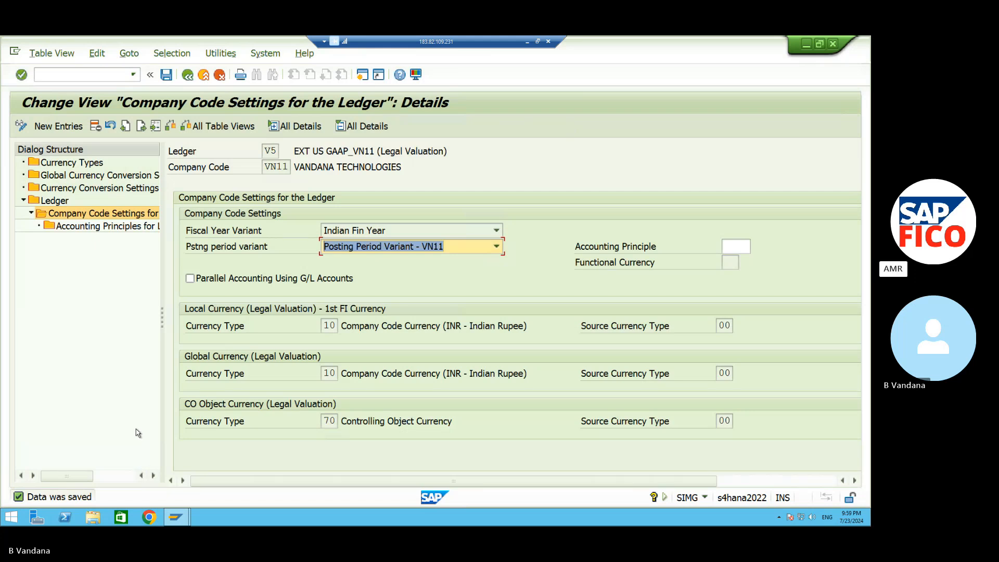
- Try to open the G/L account document entry with the command /FB50
left_click(89, 74)
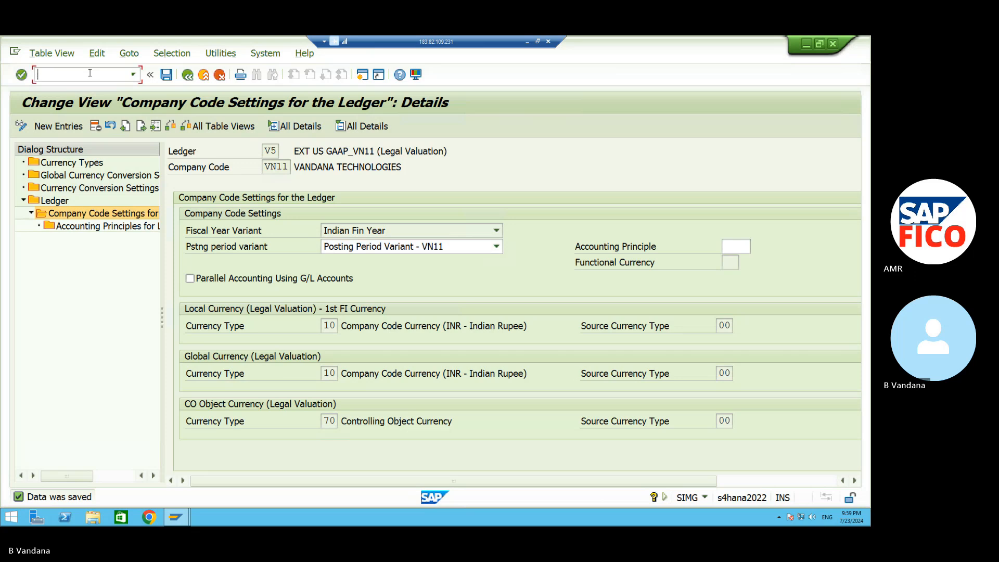
type("/F")
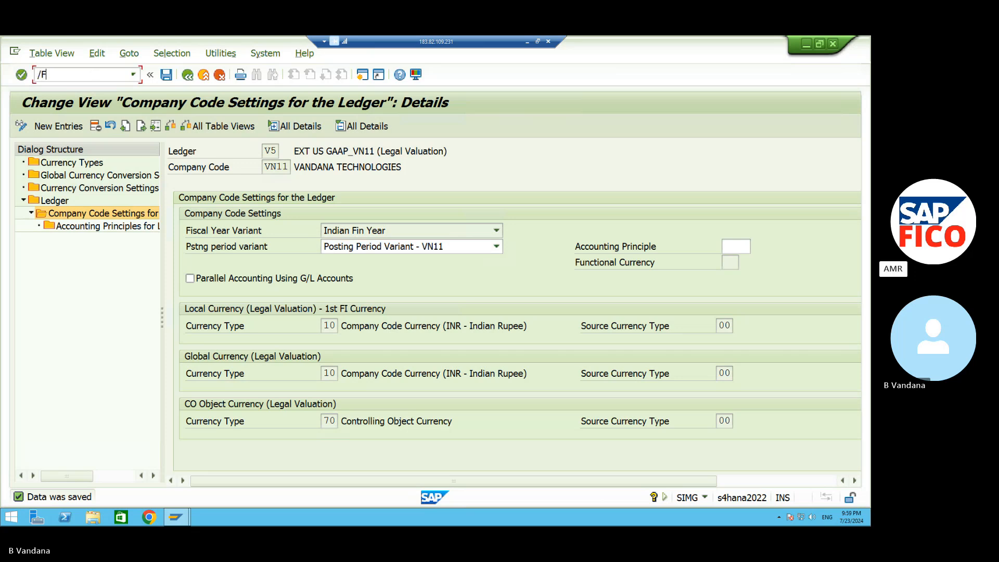
type("B50")
key("Return")
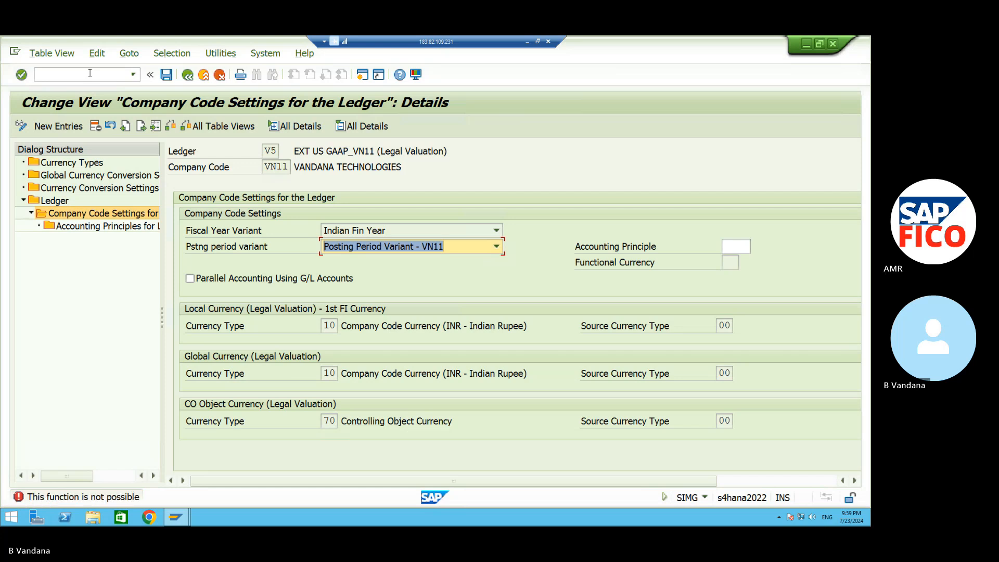
- Open the G/L account document entry with the command /NFB50
left_click(90, 73)
type("/NF")
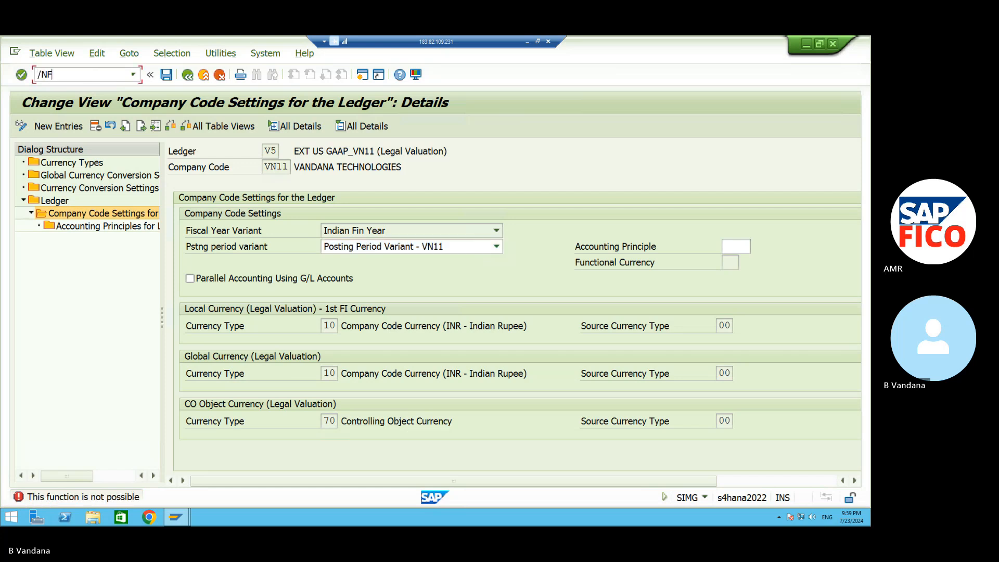
type("B50")
key("Return")
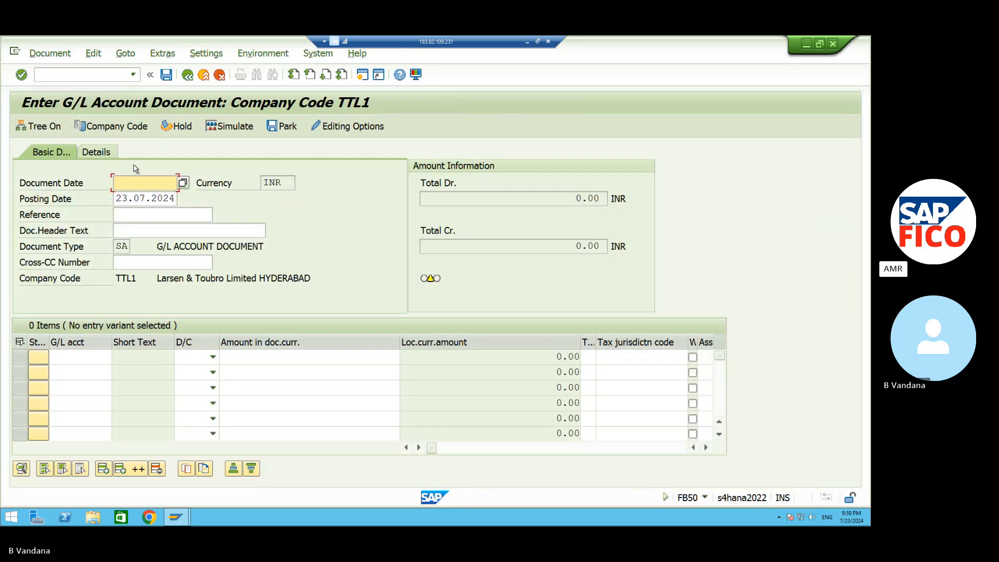
left_click(183, 183)
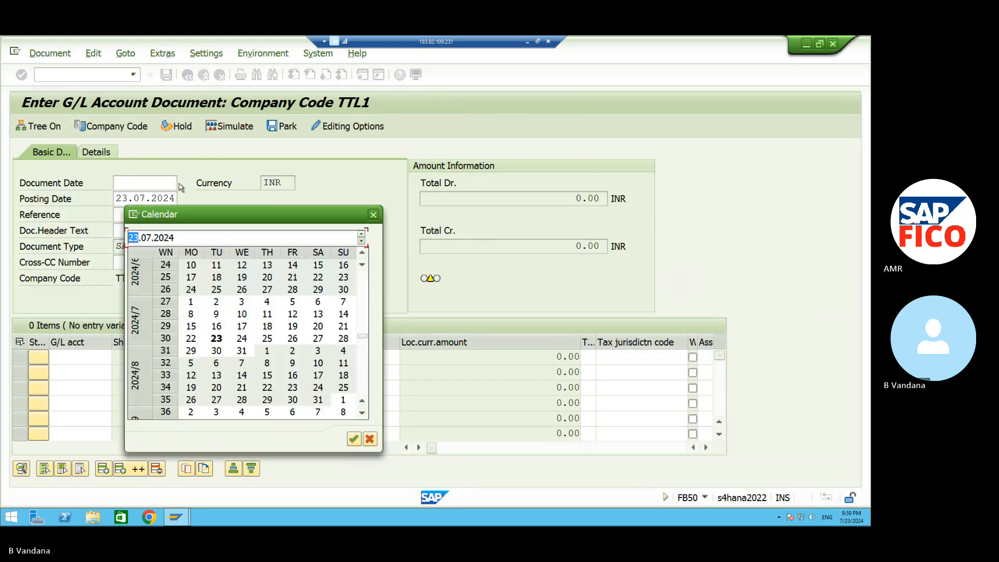
left_click(355, 440)
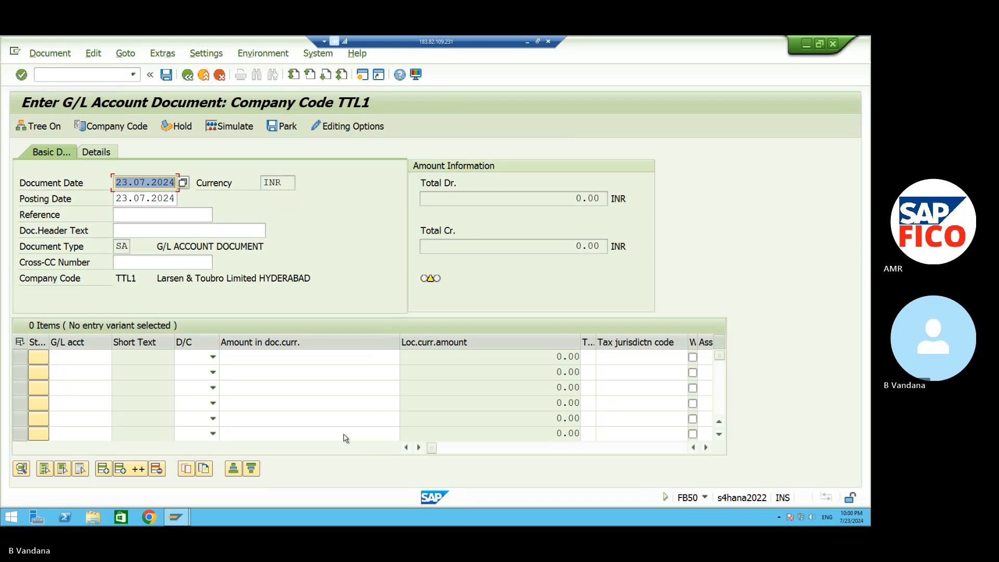
left_click(86, 357)
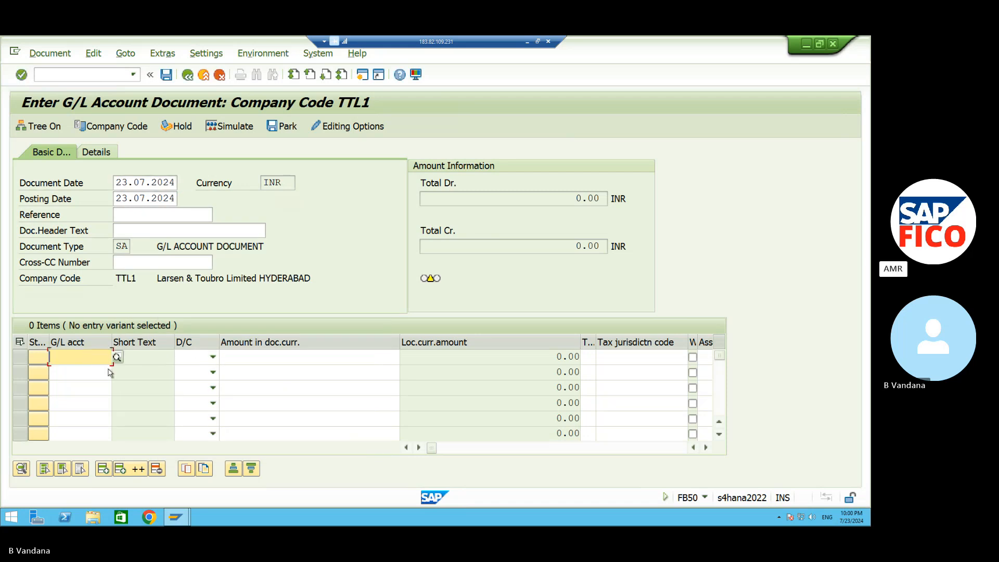
left_click(117, 358)
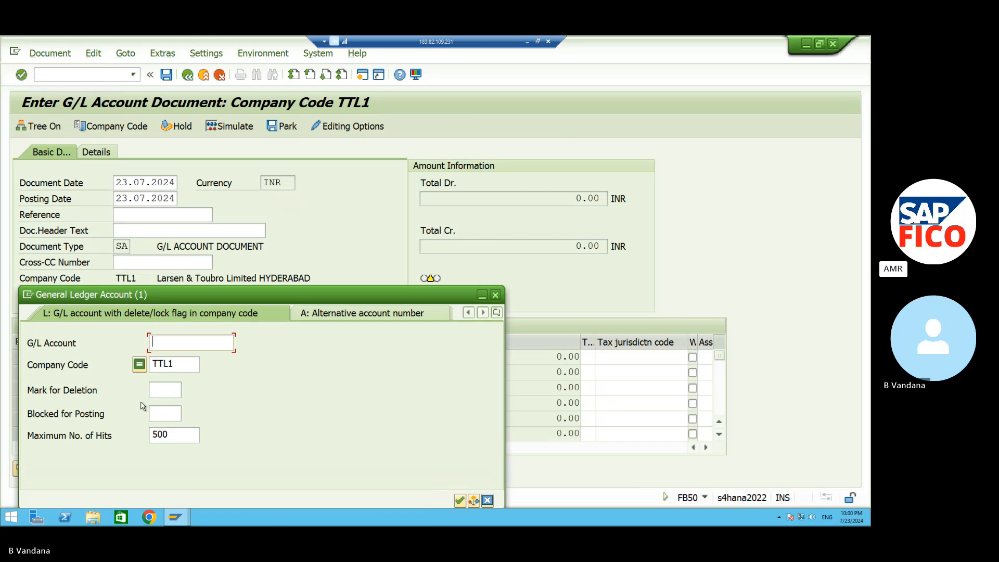
left_click(459, 500)
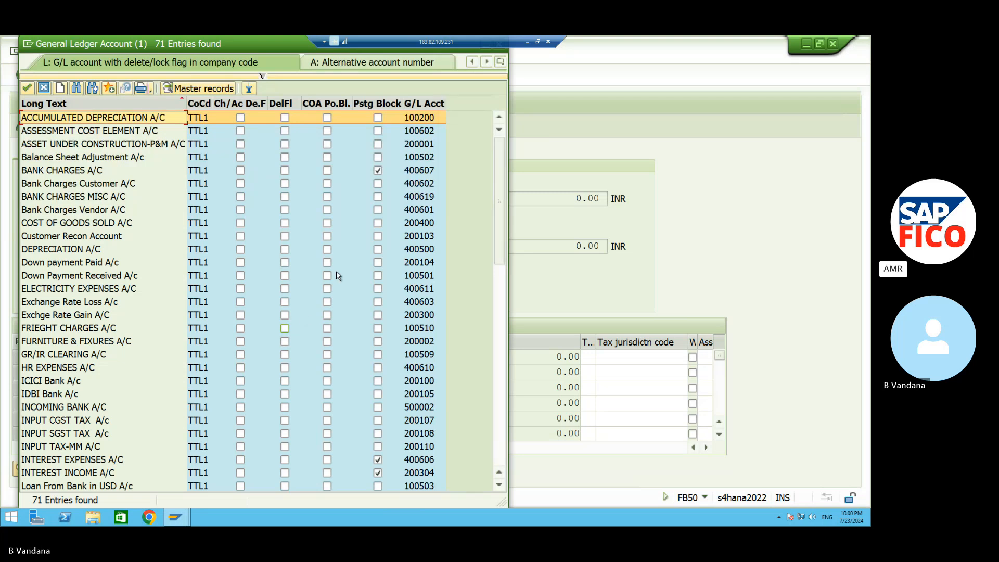
left_click(39, 88)
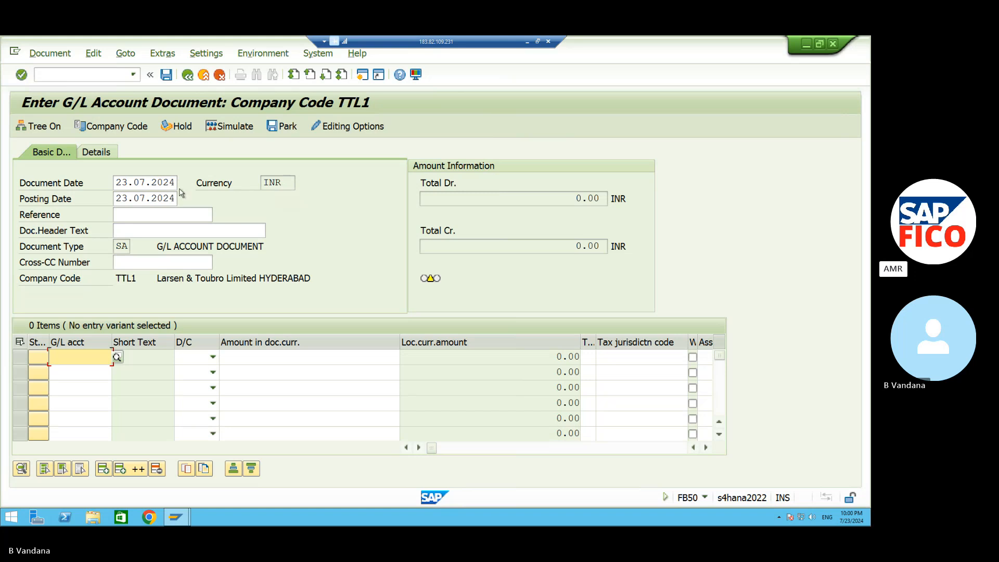
- Change the company code of the document to VN11 and set the document date to 23.07.2024
left_click(130, 128)
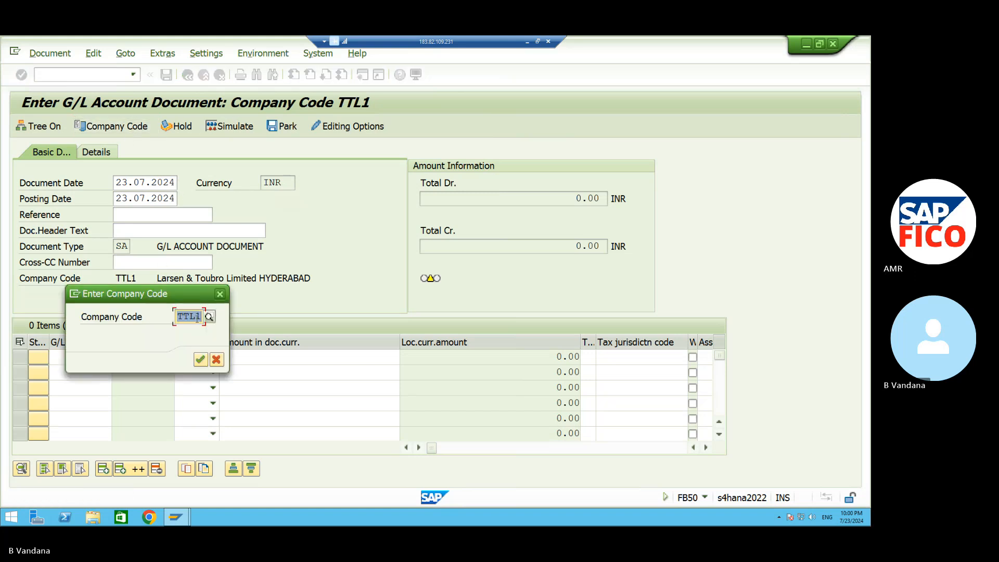
left_click(200, 316)
key("BackSpace")
key("BackSpace")
key("BackSpace")
key("BackSpace")
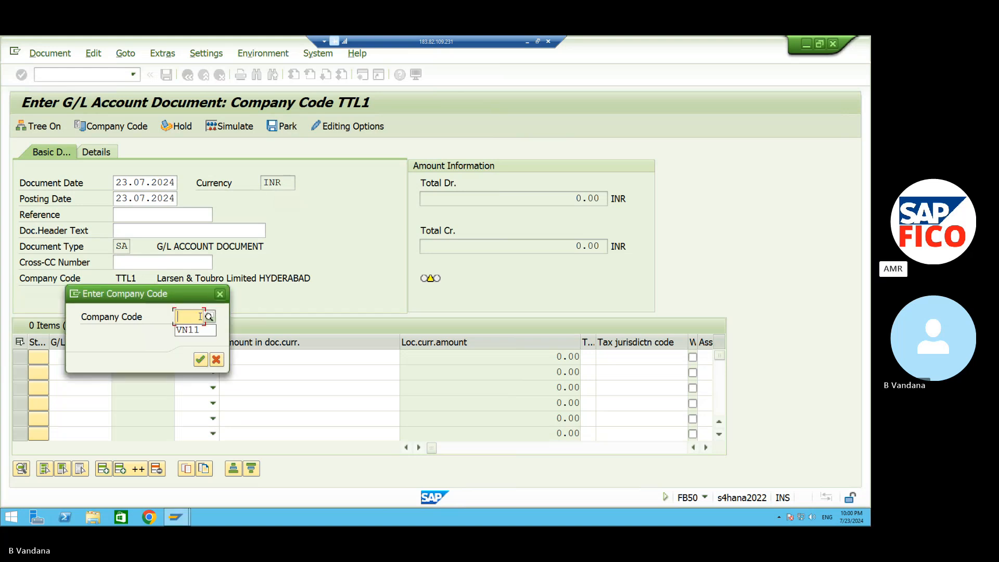
left_click(188, 330)
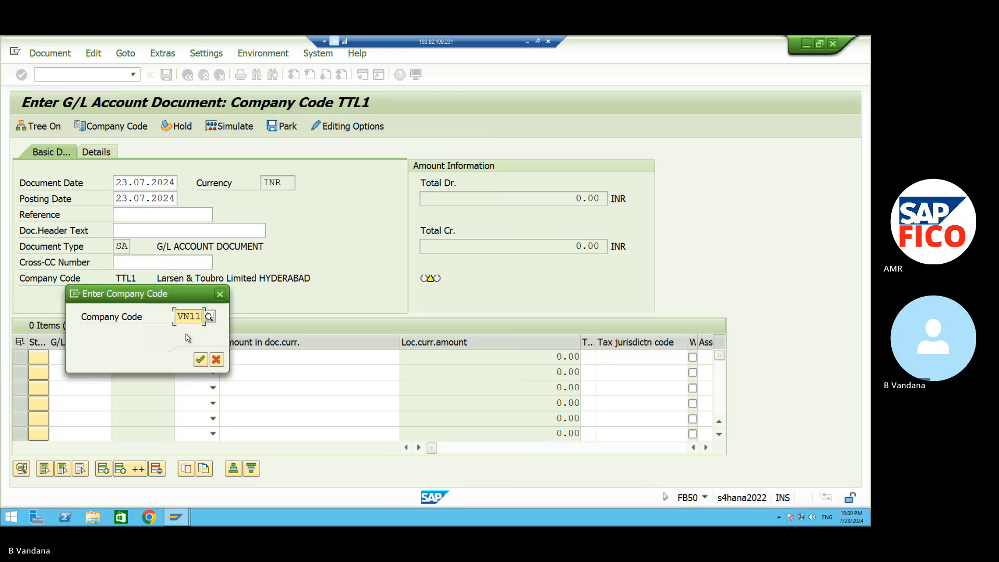
left_click(202, 360)
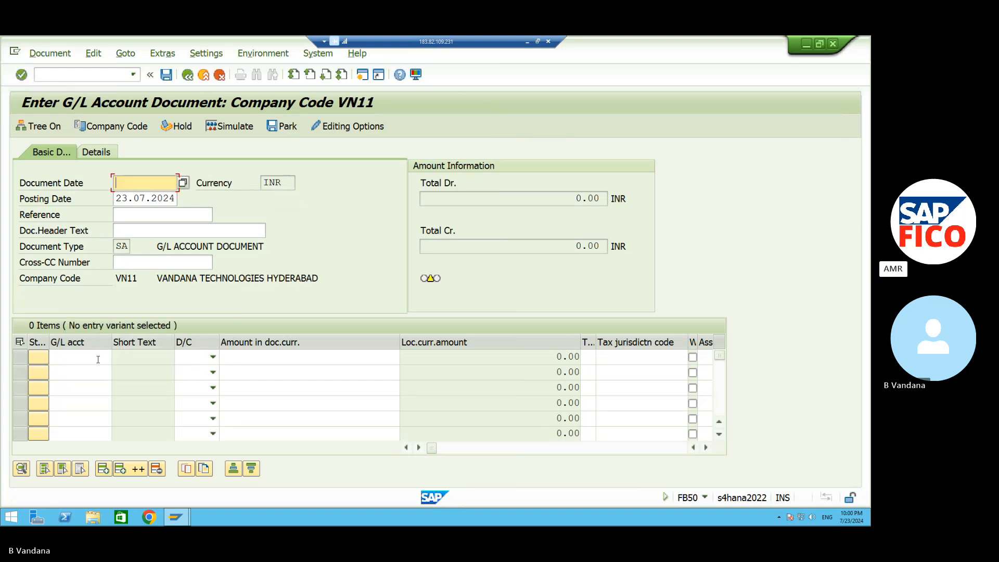
left_click(182, 182)
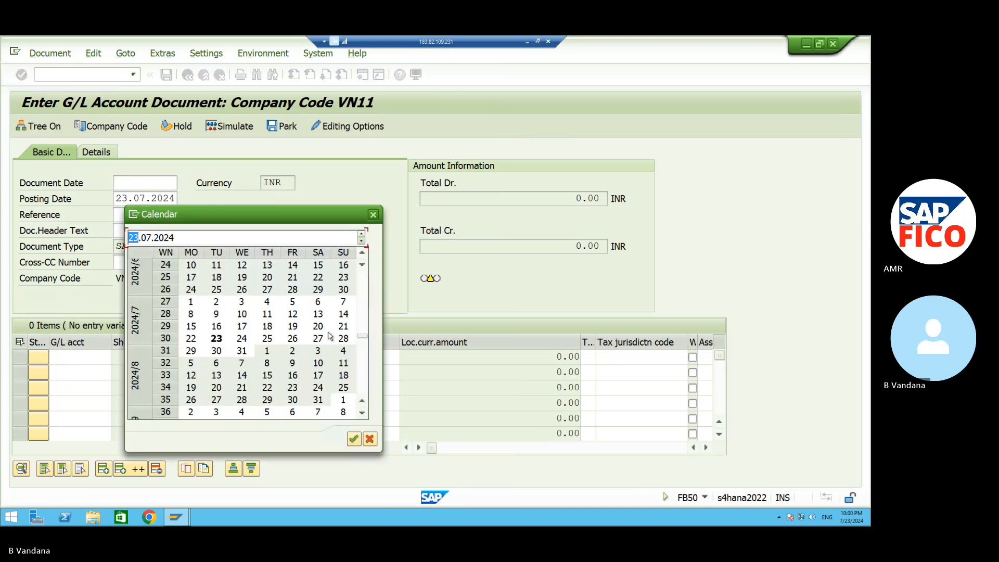
left_click(354, 438)
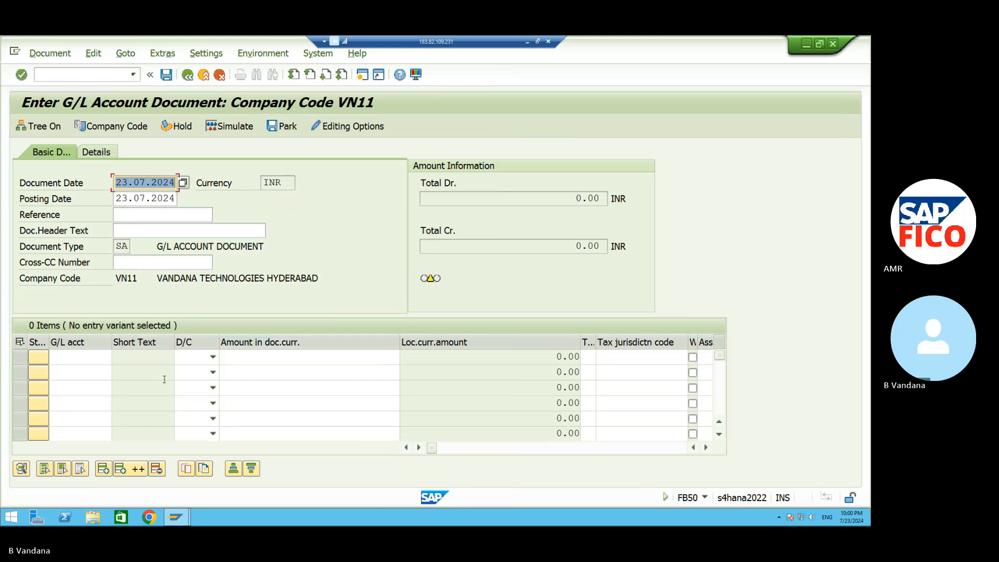
- Enter the first line item with the COMMISSION PAID A/C account as Debit with an amount of 10000
left_click(72, 358)
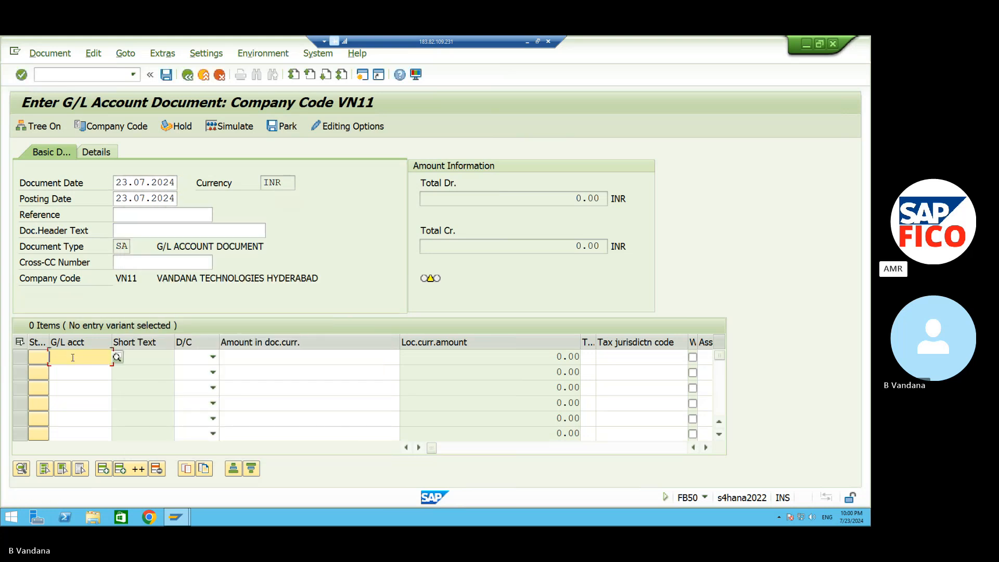
left_click(117, 358)
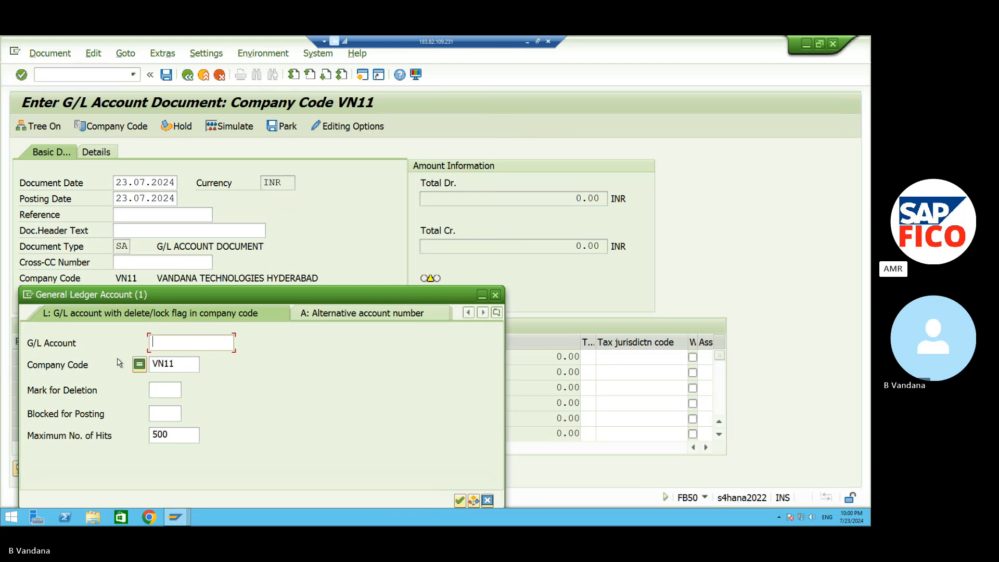
left_click(459, 500)
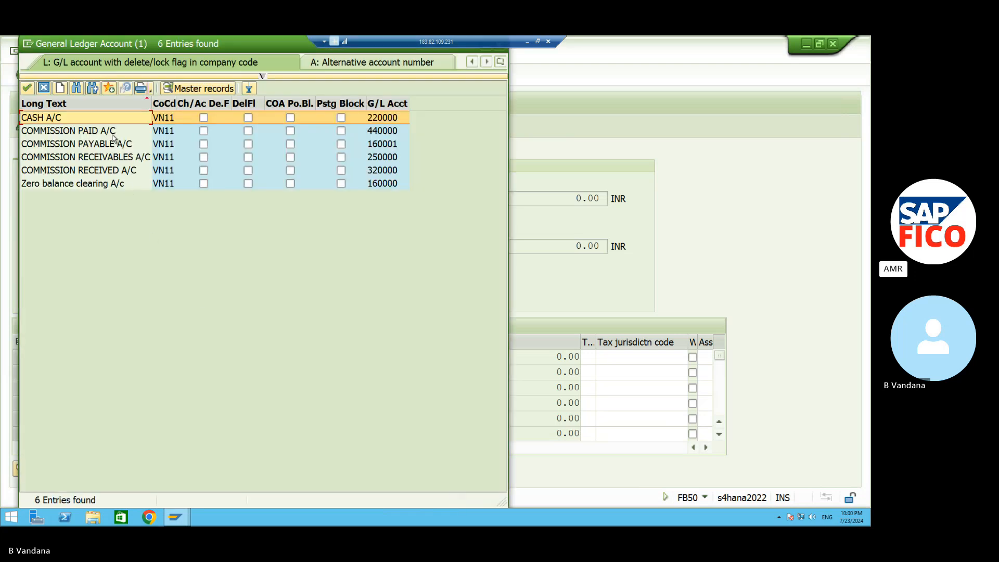
left_click(112, 131)
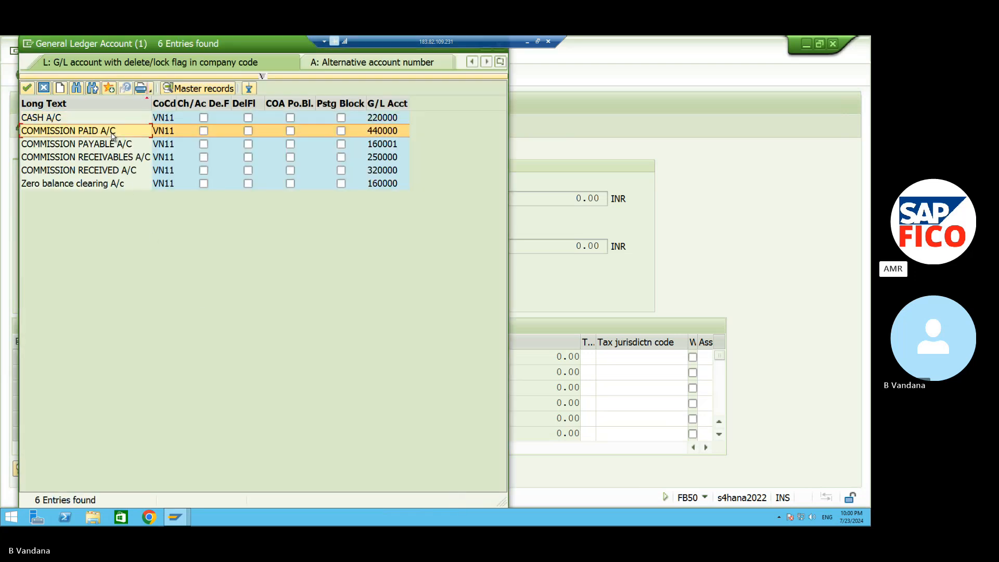
left_click(26, 89)
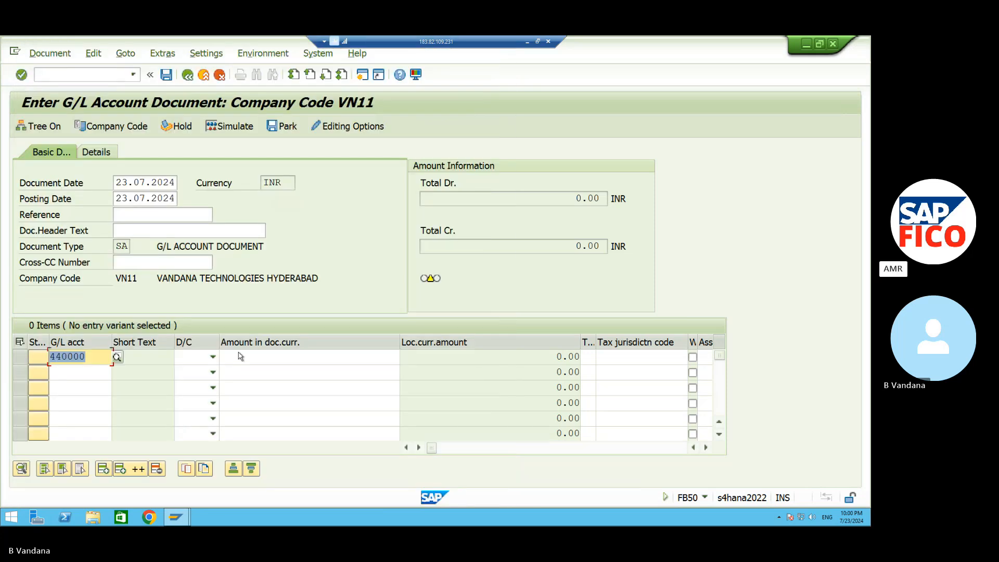
left_click(213, 357)
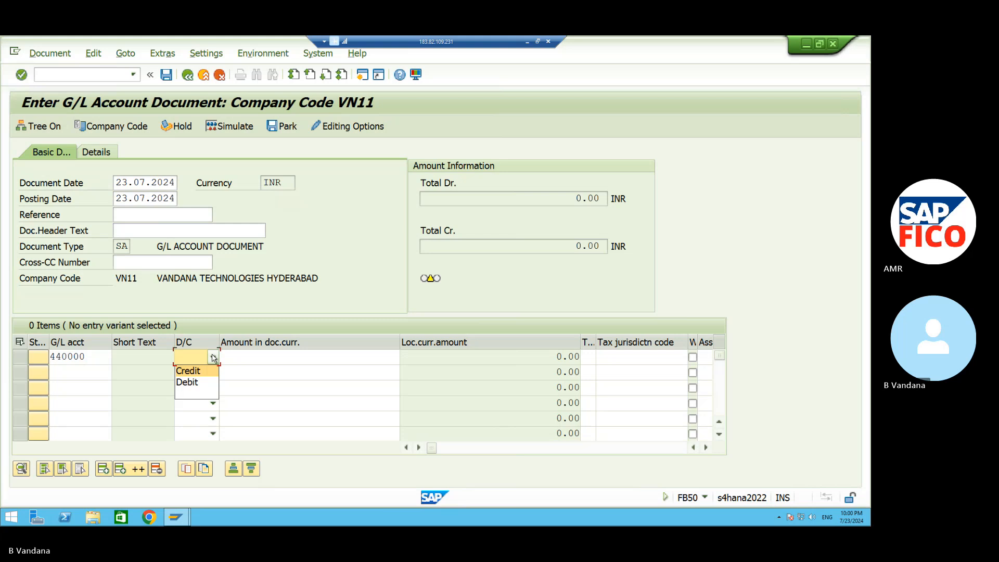
left_click(207, 383)
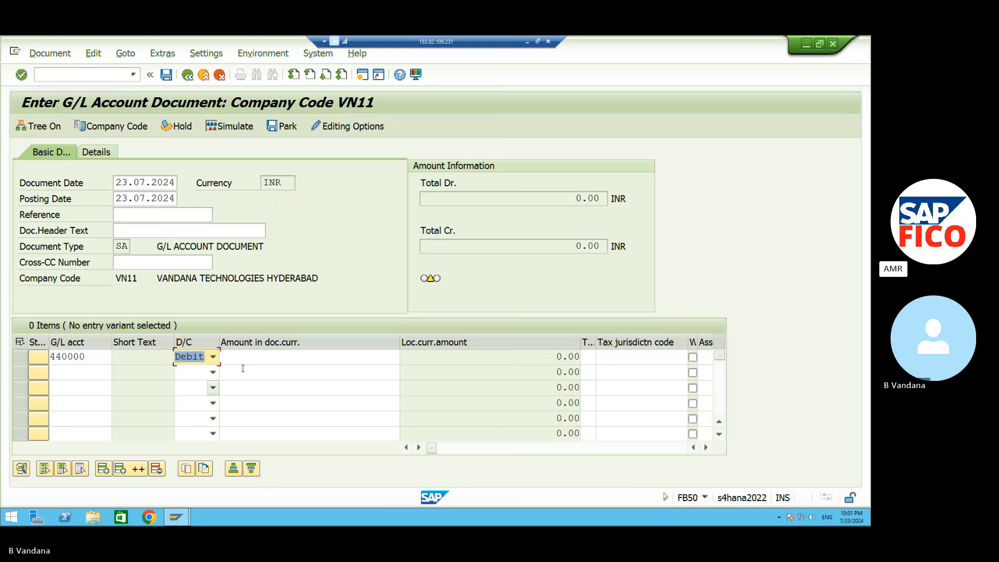
left_click(260, 357)
type("10000")
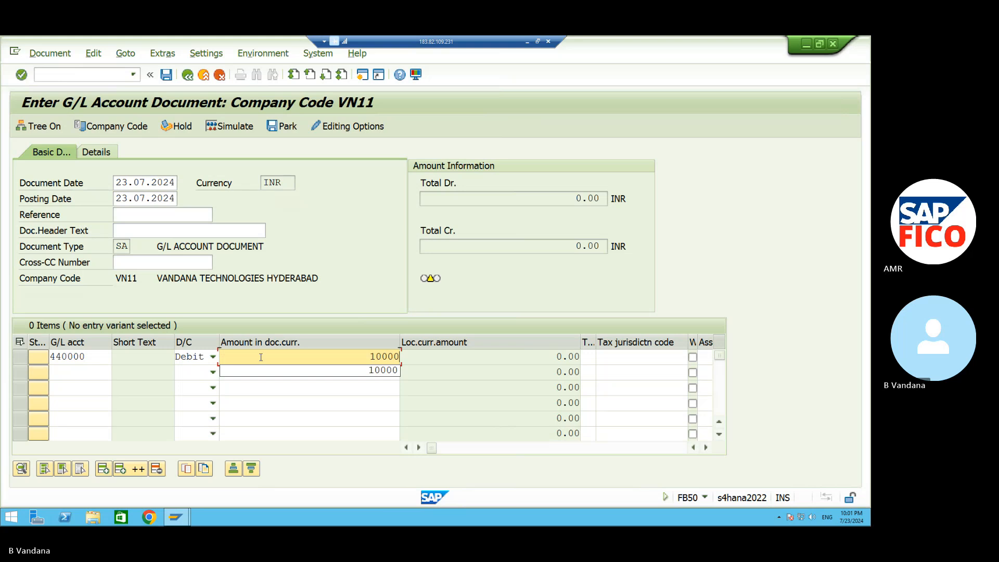
- Enter the second line item with the COMMISSION PAYABLE A/C account as Credit with an amount of 10000 and validate the entries
left_click(69, 374)
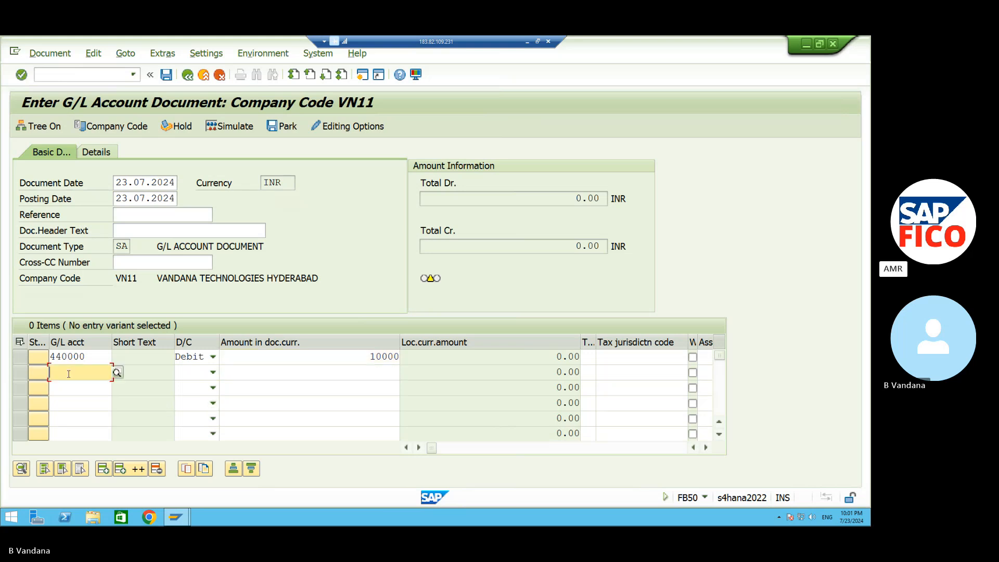
left_click(115, 372)
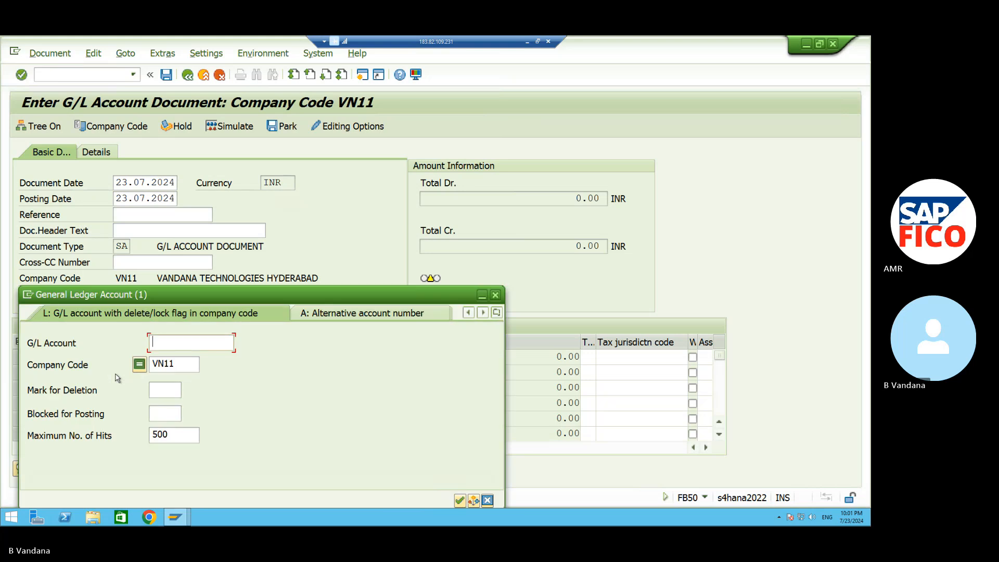
left_click(460, 501)
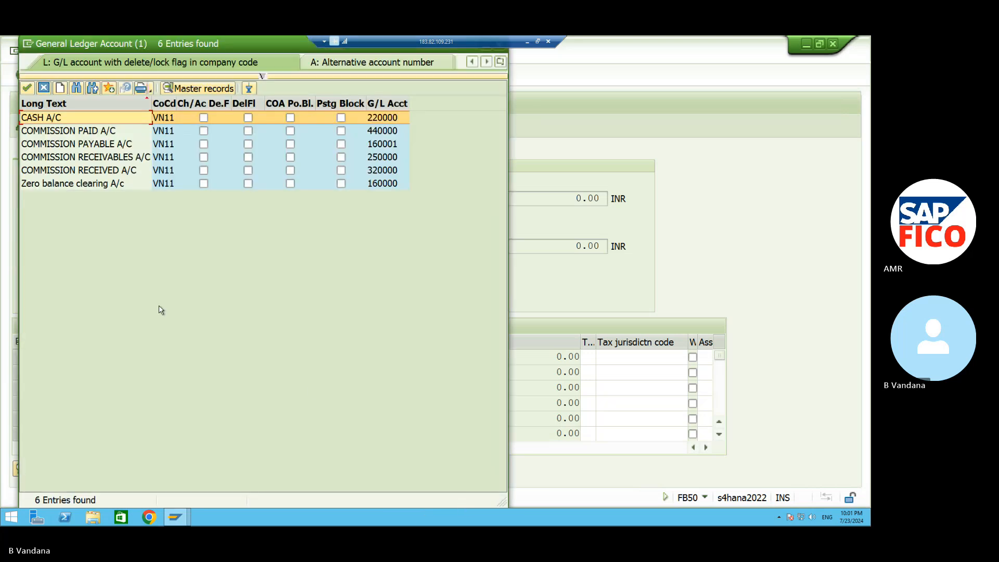
left_click(133, 146)
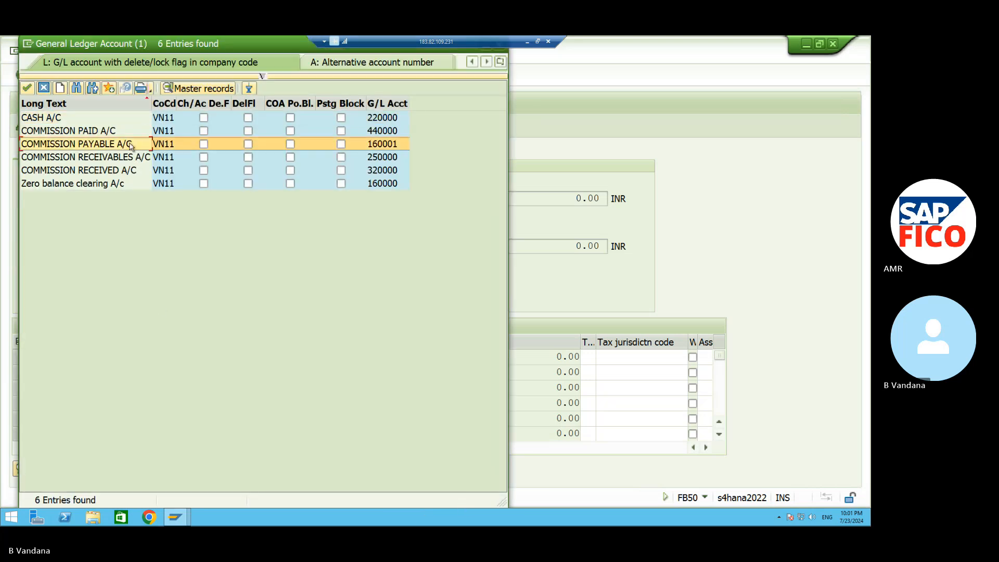
left_click(27, 88)
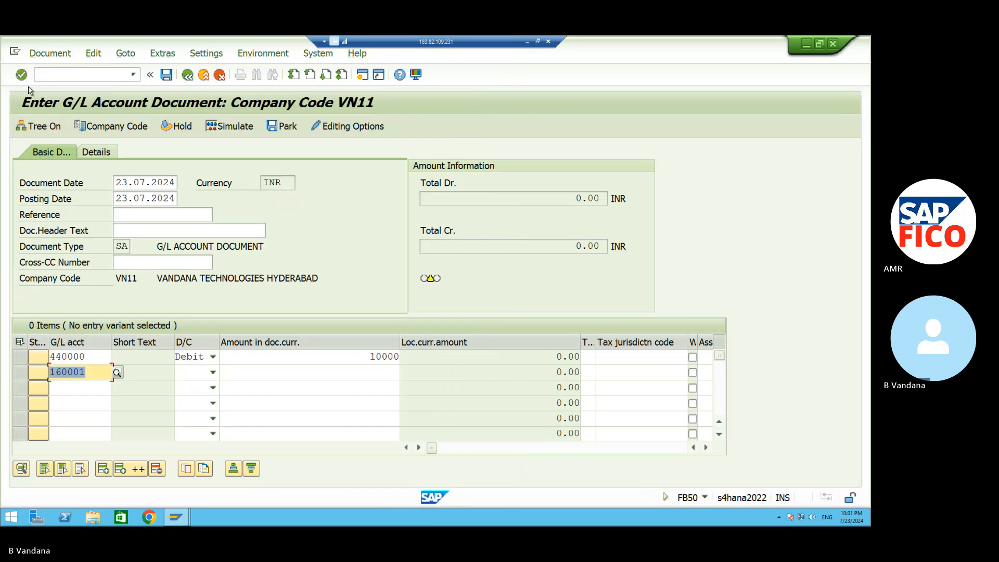
left_click(213, 372)
left_click(195, 387)
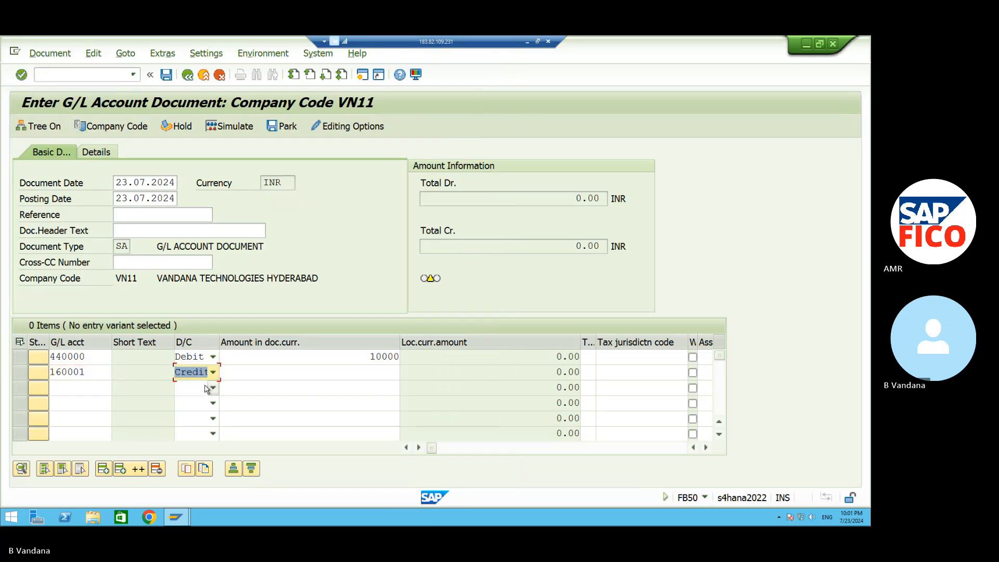
left_click(302, 370)
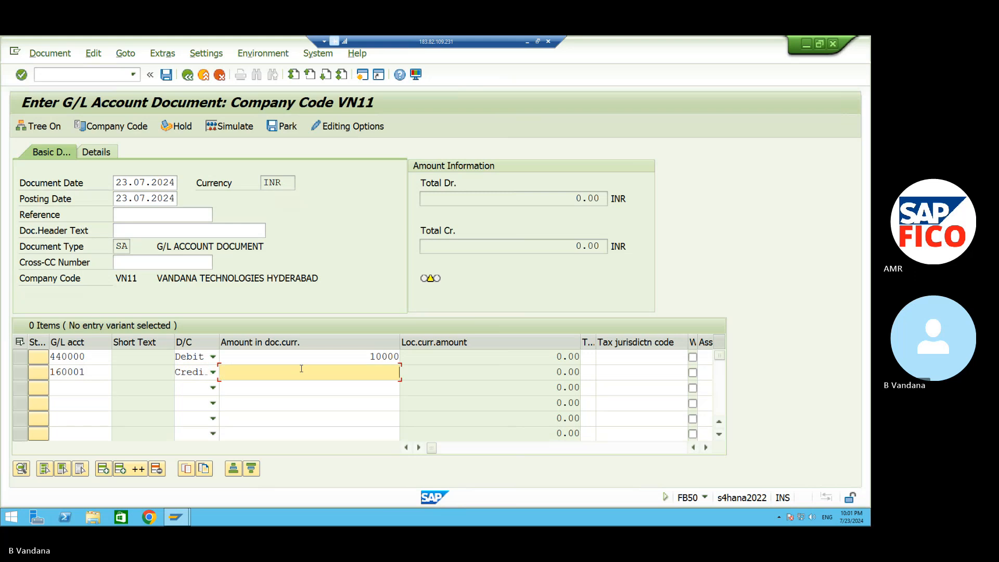
type("100")
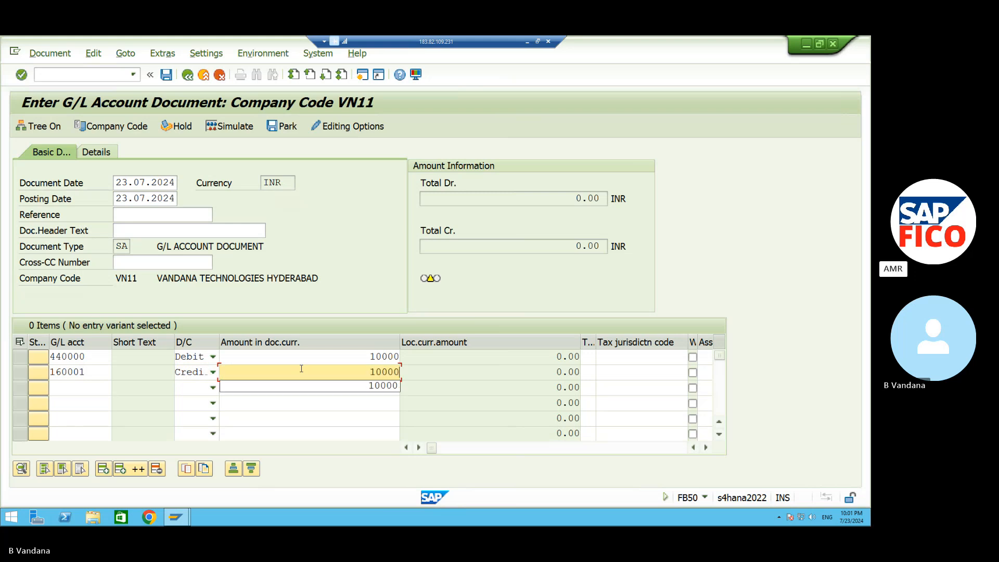
type("00")
key("Return")
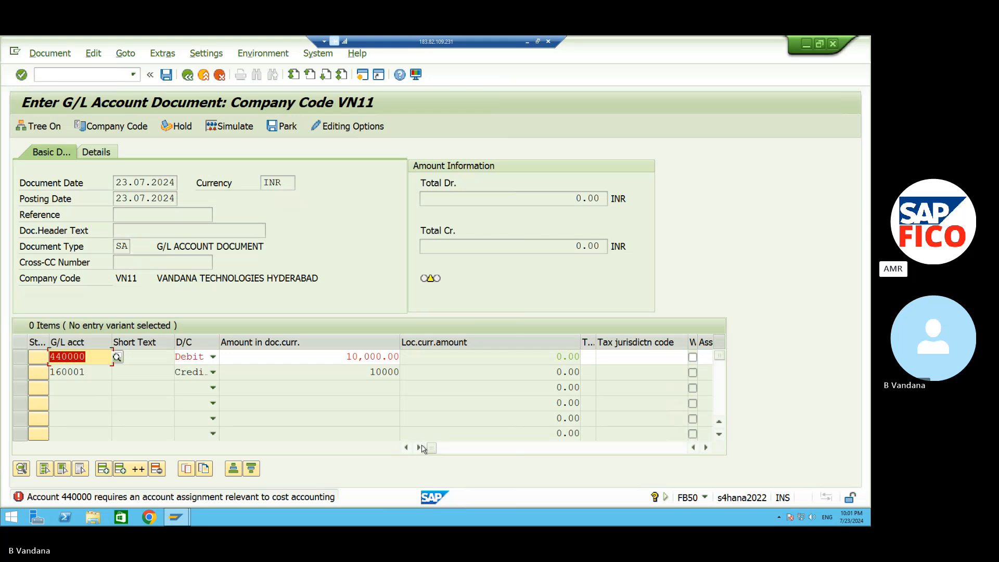
- Assign business area VAHB to the first line item, account 440000
left_click(420, 448)
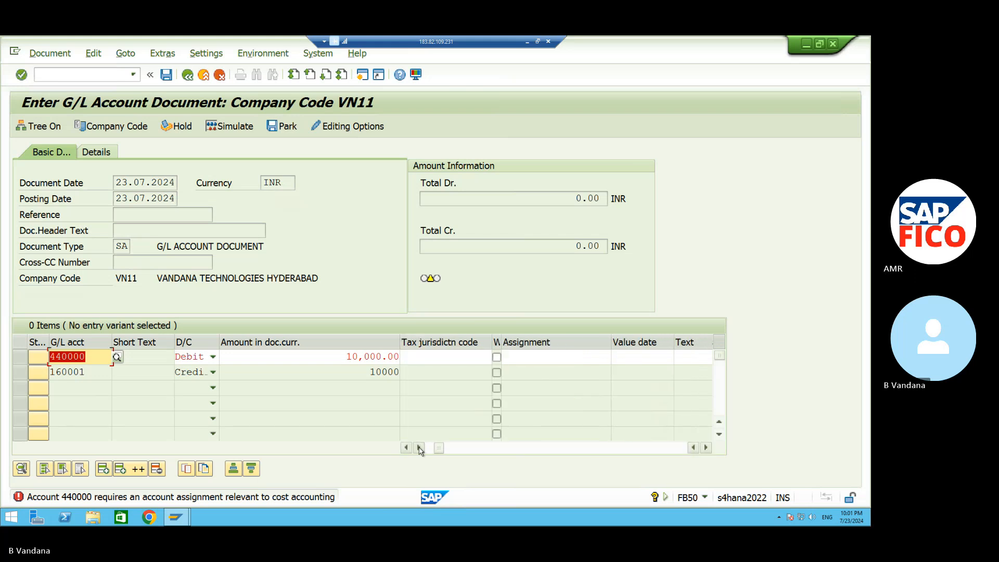
left_click(419, 448)
left_click(420, 448)
left_click(419, 448)
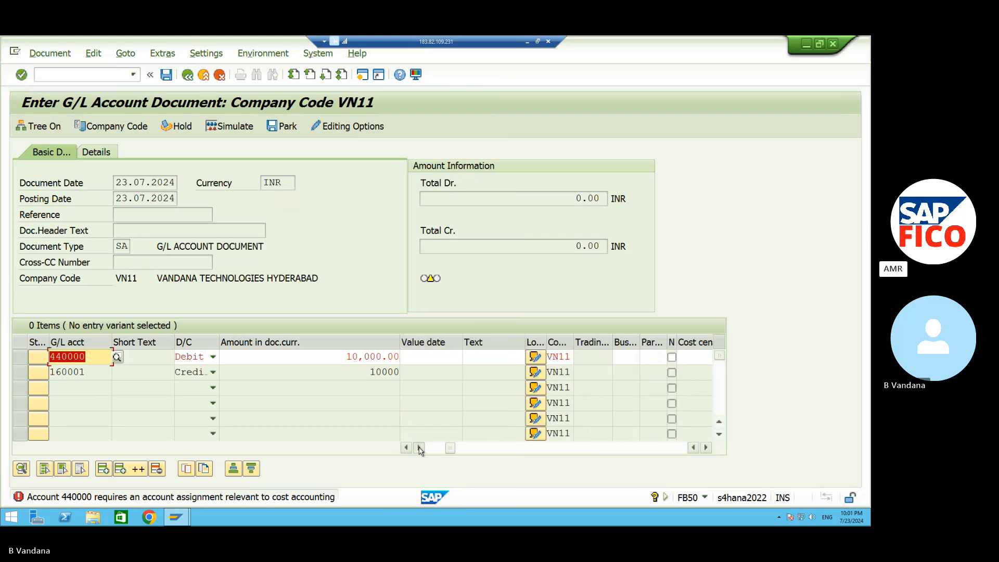
left_click(420, 448)
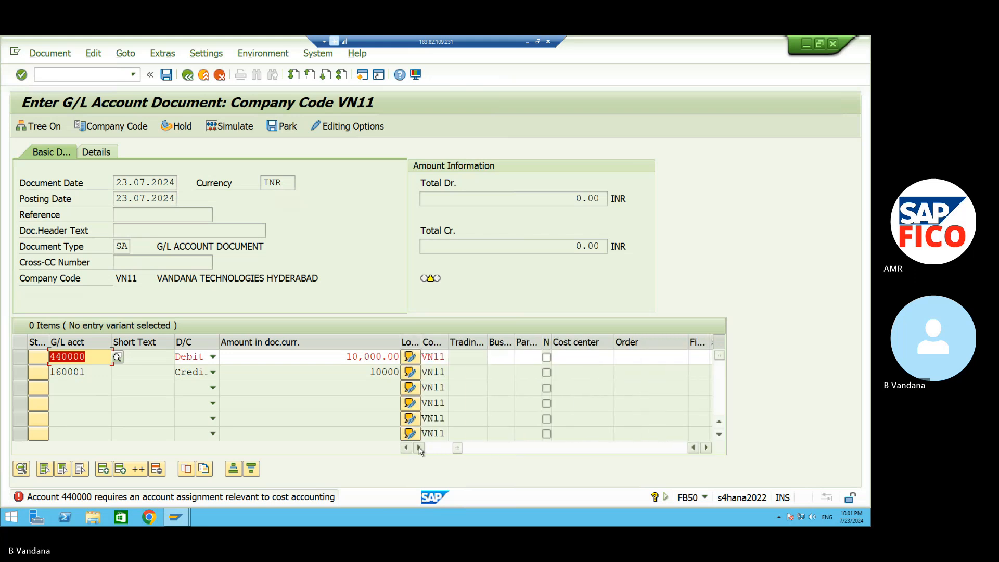
left_click(575, 359)
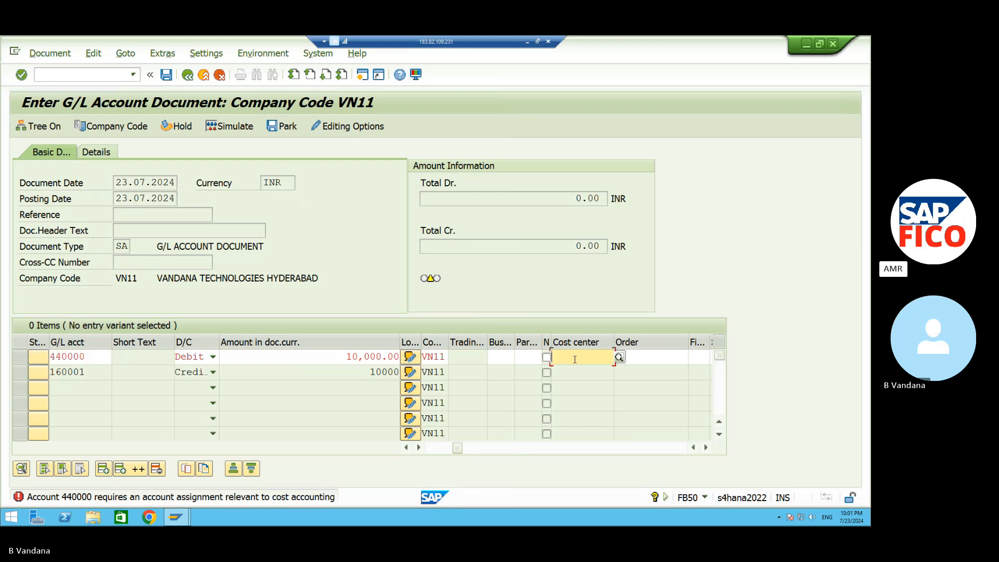
left_click(507, 356)
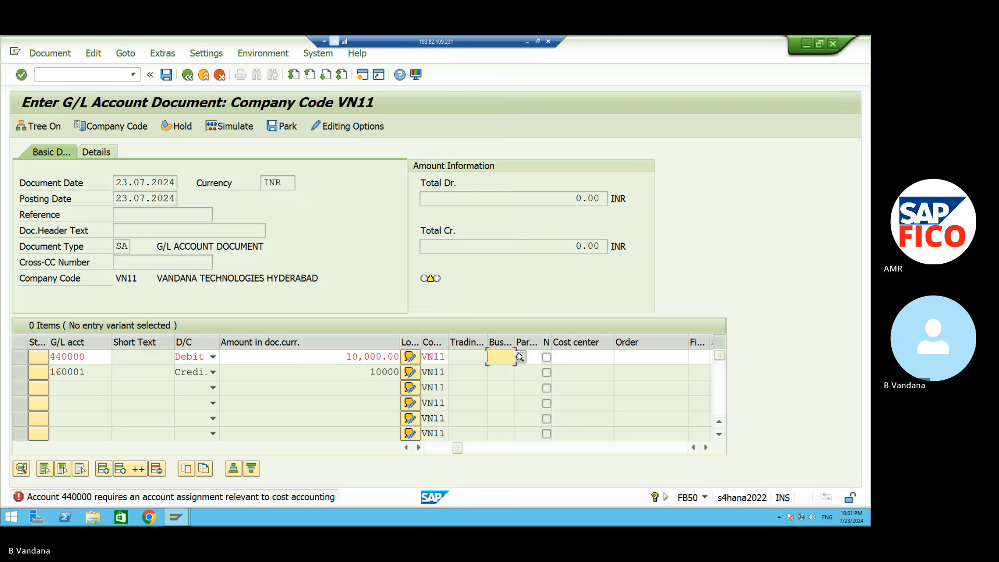
type("V")
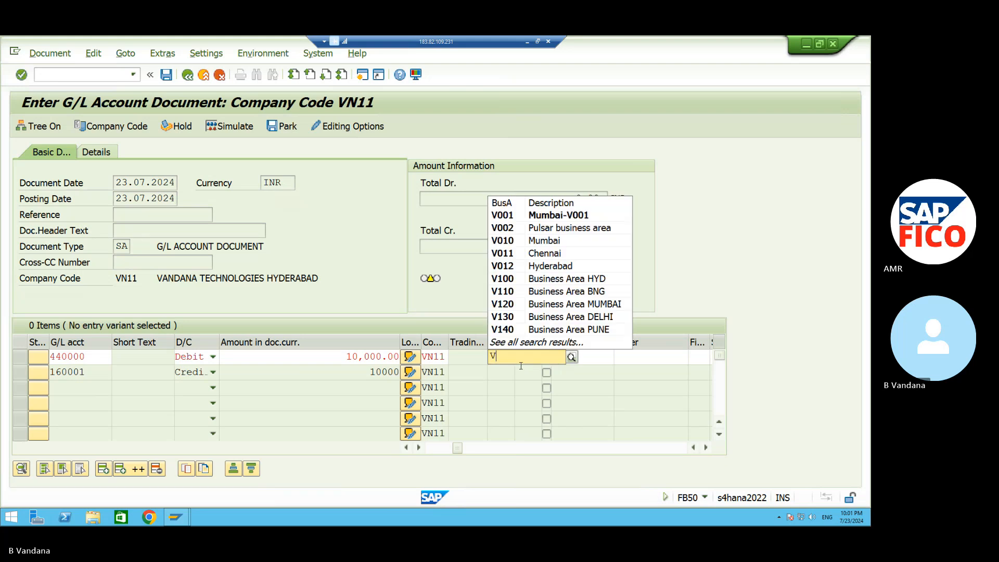
type("N")
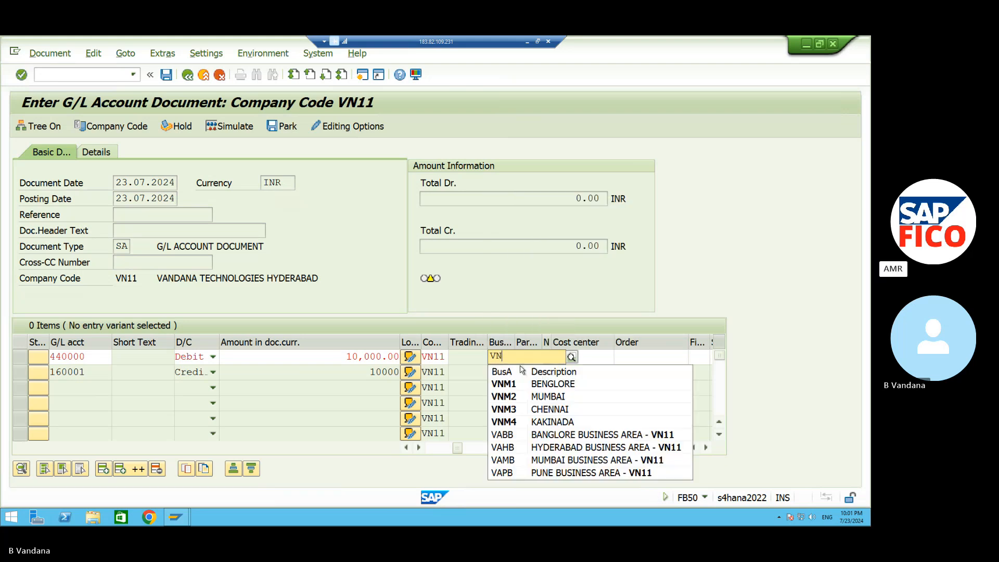
left_click(539, 446)
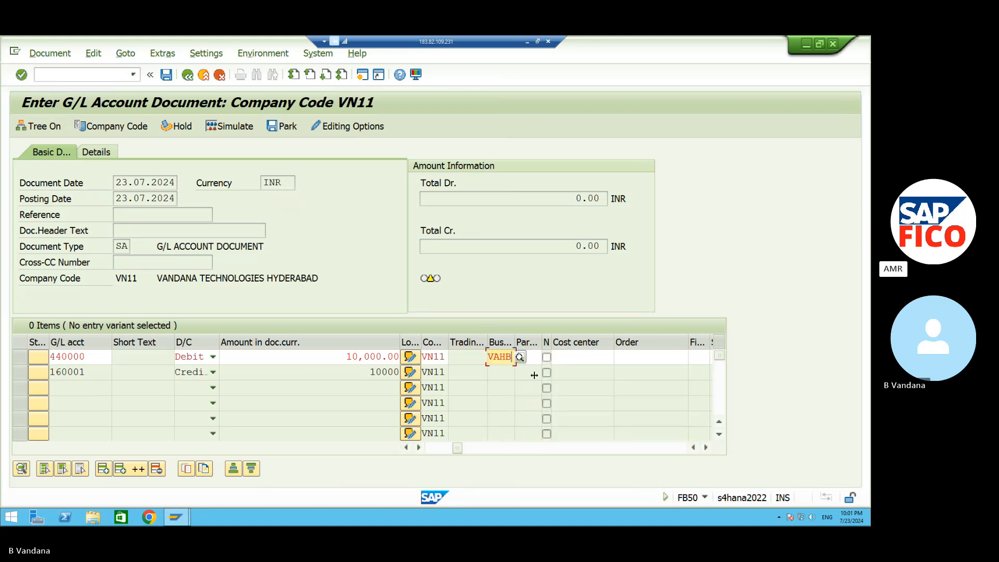
- Enter cost center VNFC for the first line item and validate the document
left_click(573, 356)
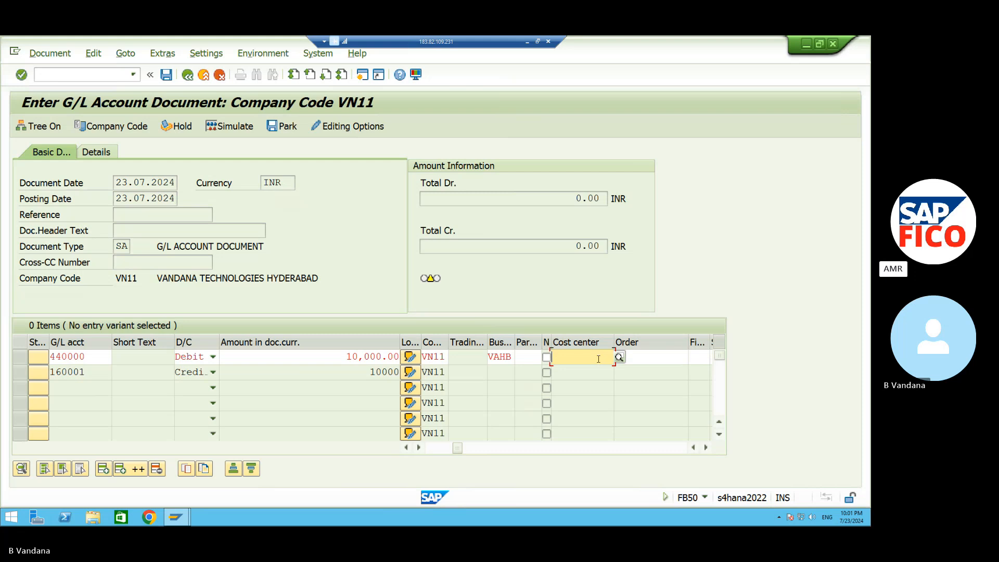
type("V")
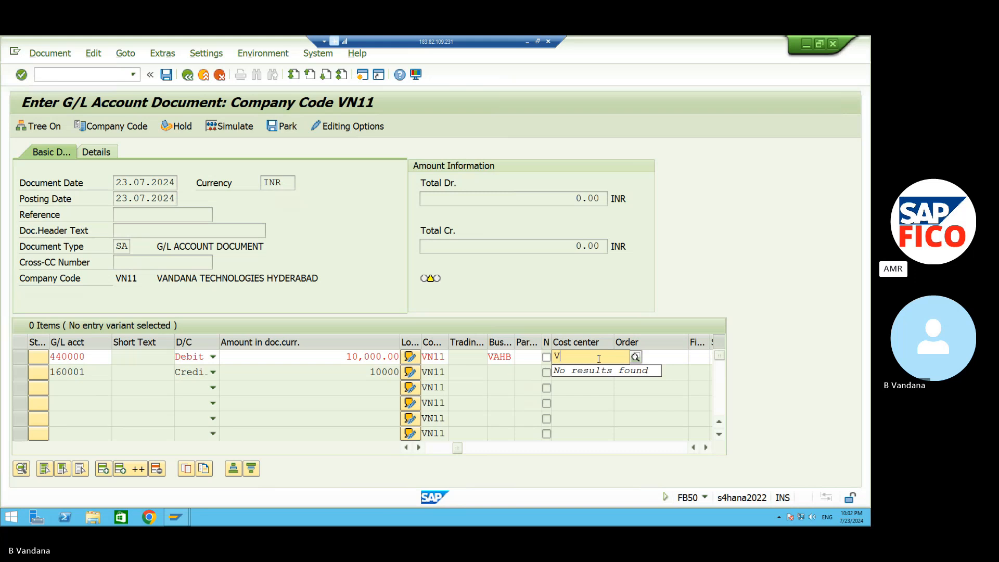
type("N")
type("FC")
key("Return")
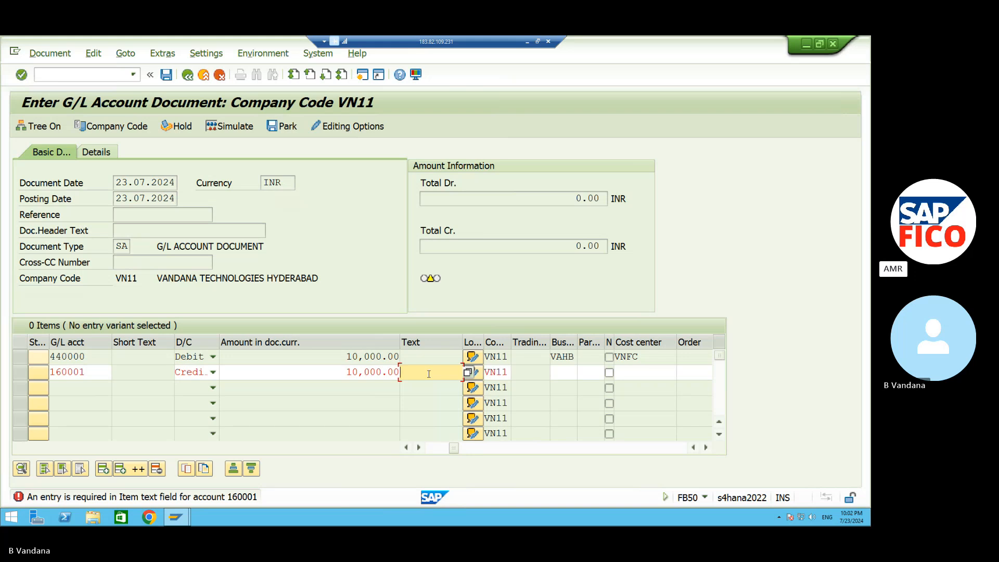
- Enter the item text TEXT and business area VAHB for the second line item, account 160001, and validate the entries
type("TEXT")
key("Return")
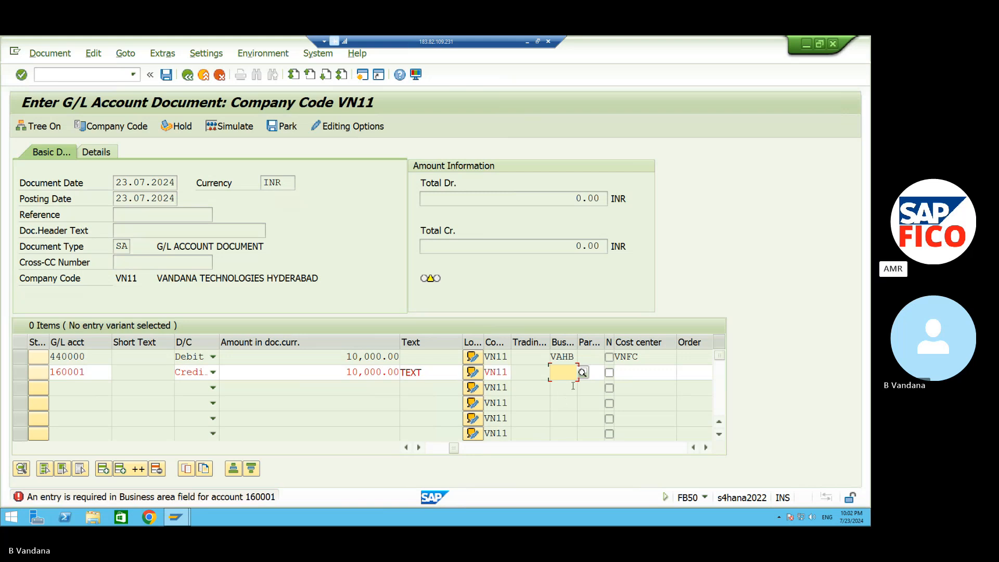
type("VAHB")
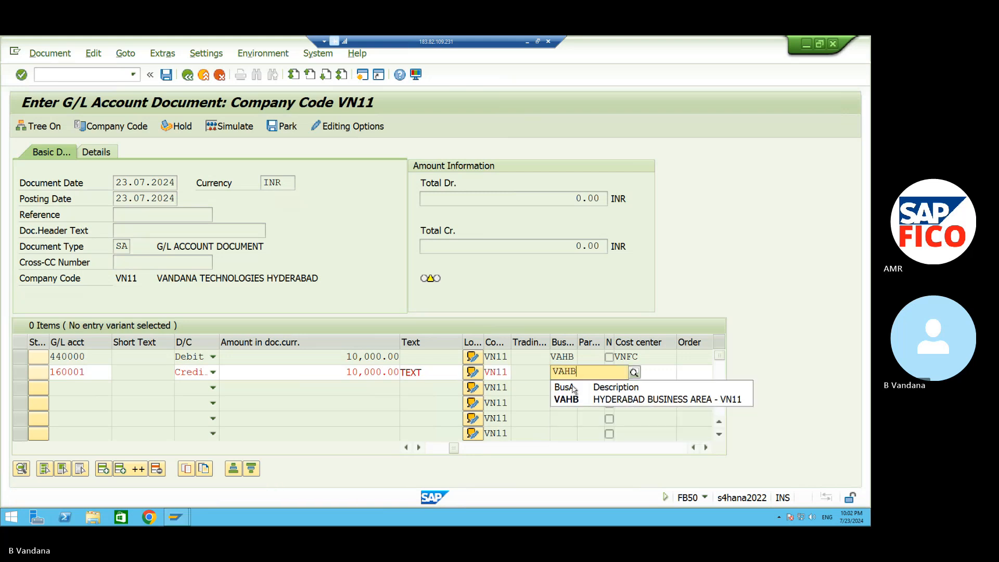
key("Return")
key("Return")
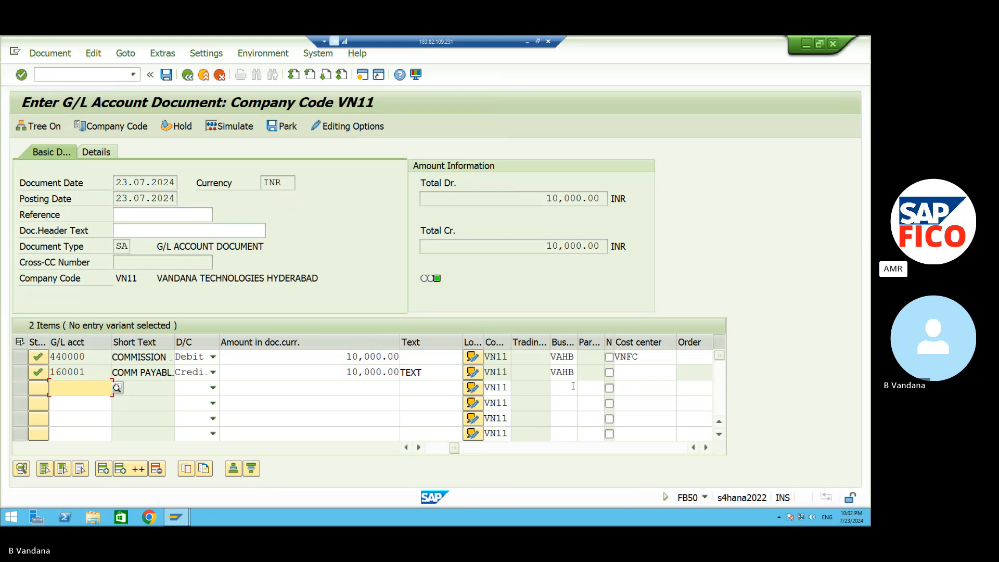
- Simulate the G/L document and try to post it
left_click(232, 128)
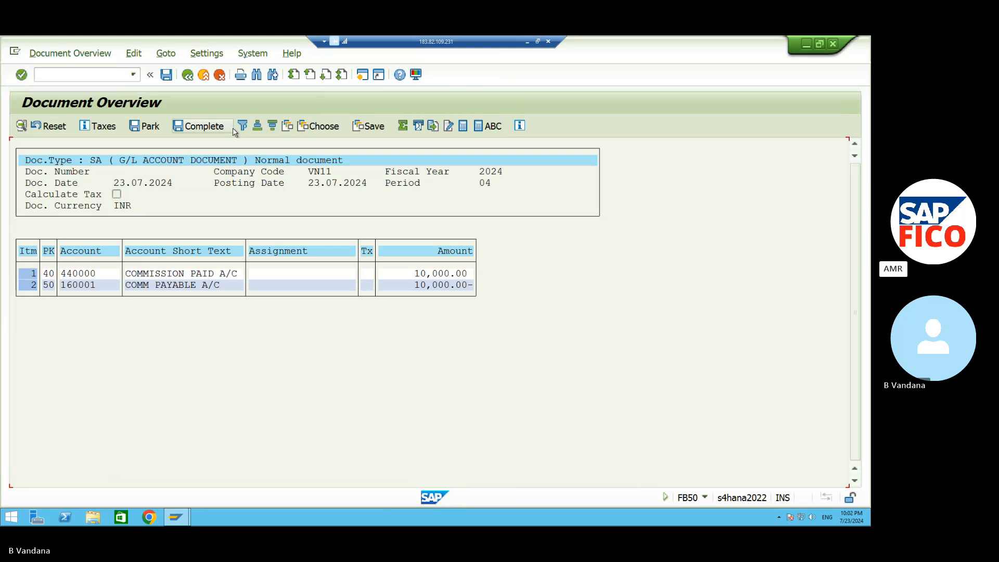
left_click(166, 76)
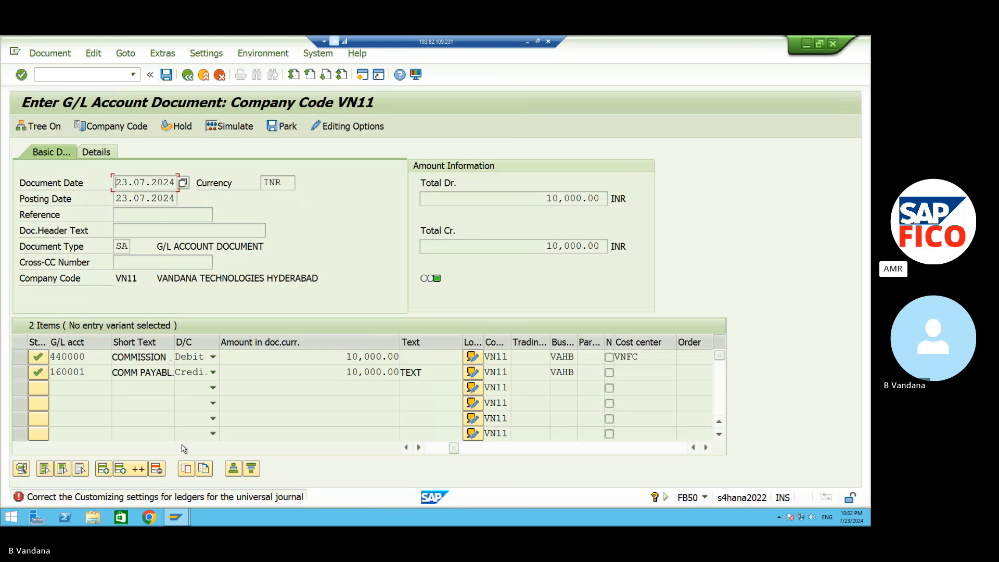
- Open the long text of the posting error, run the linked FINS_CUST_CONS_CHK_P check and examine its messages for company code VN11
double_click(183, 498)
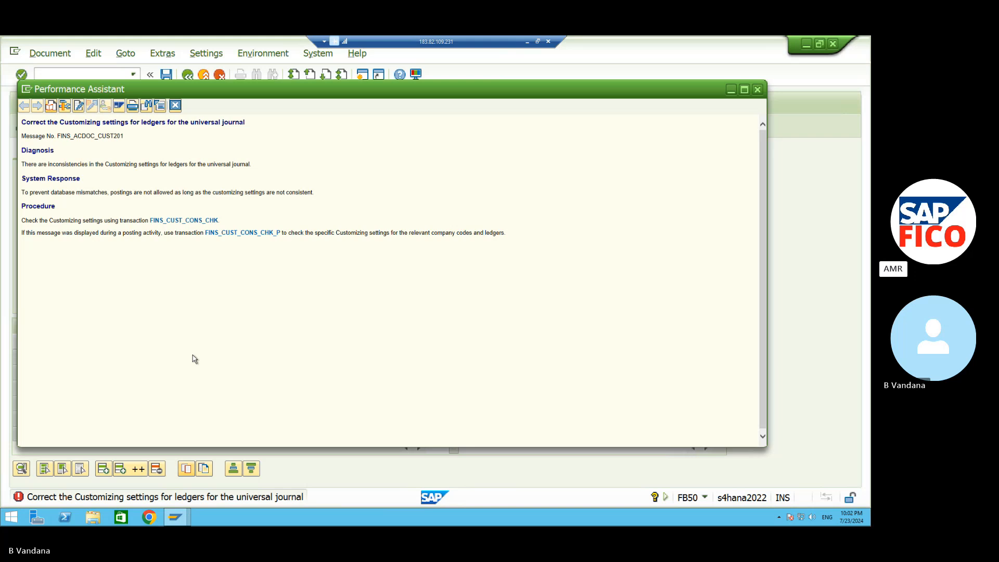
left_click(229, 234)
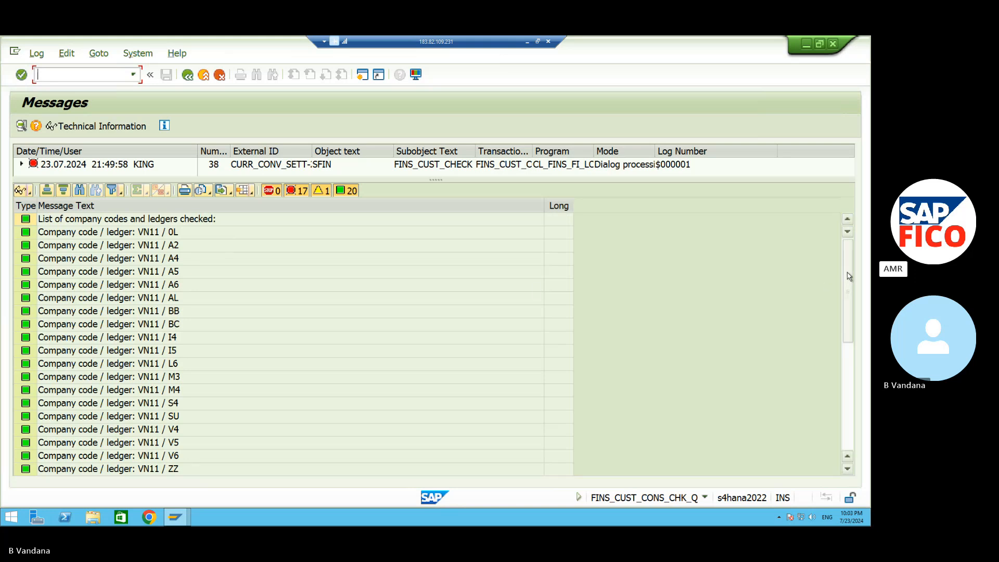
left_click_drag(850, 276, 850, 428)
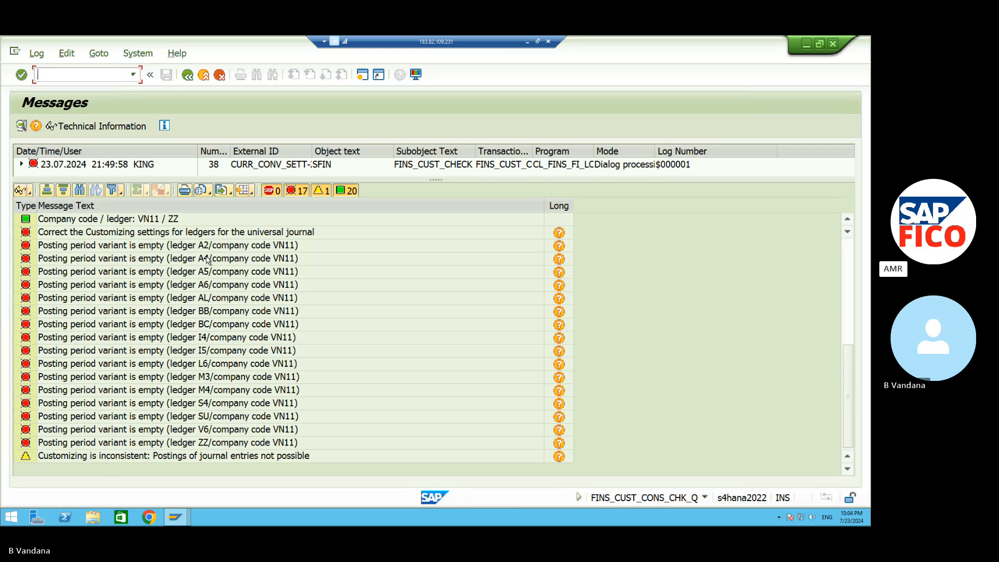
left_click(362, 76)
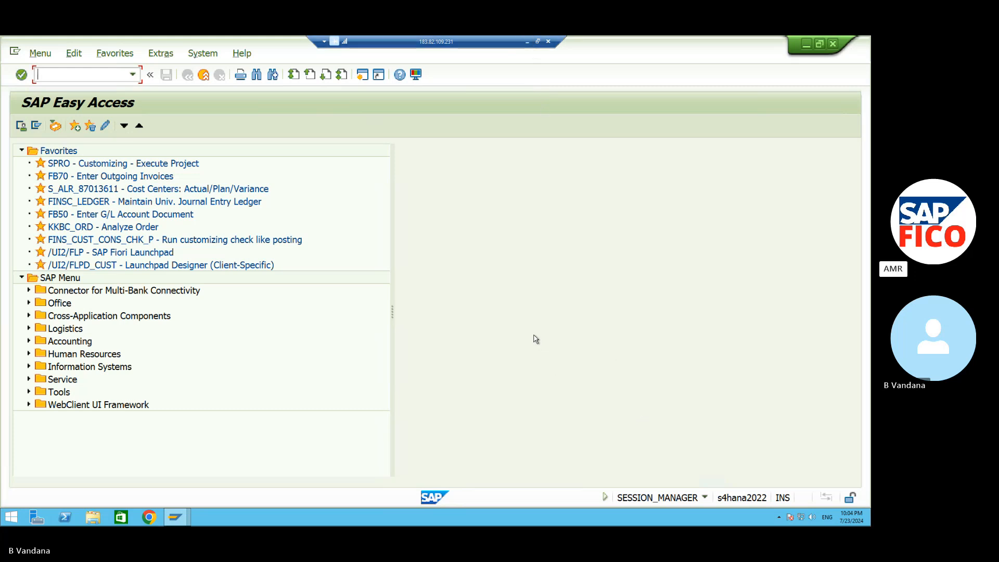
left_click(177, 518)
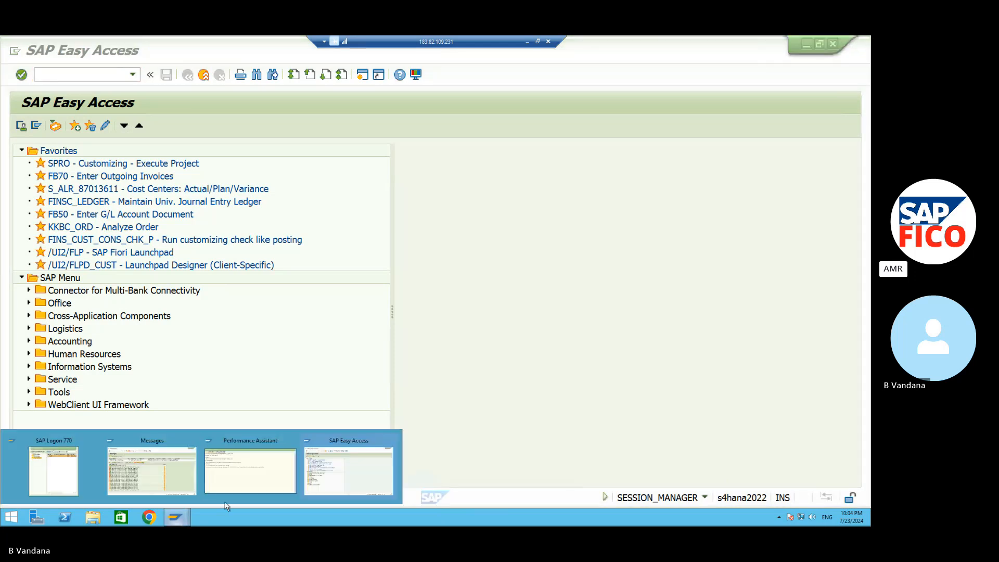
left_click(171, 464)
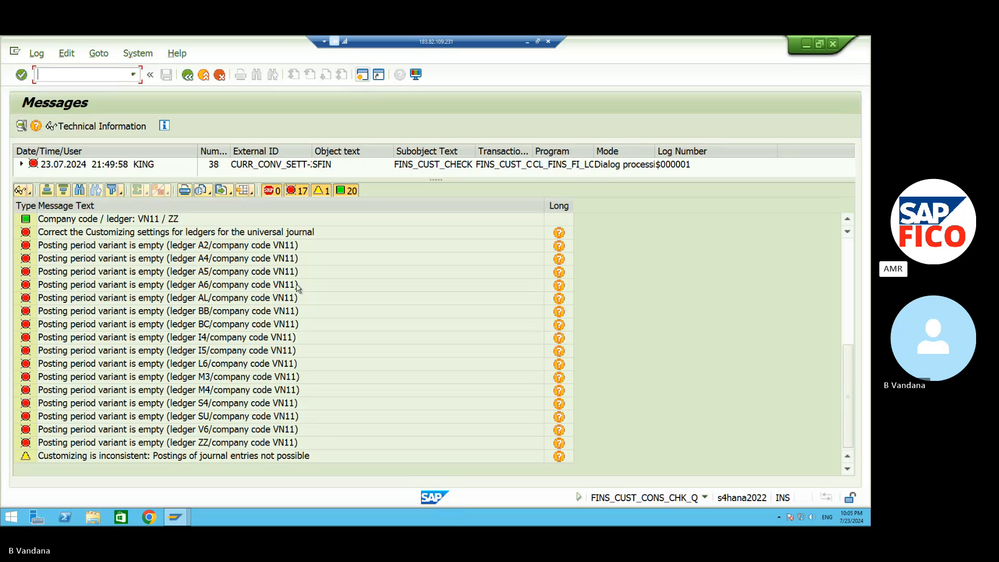
- Open a new session, start customizing with the command /NSPRO and display the SAP Reference IMG
left_click(360, 78)
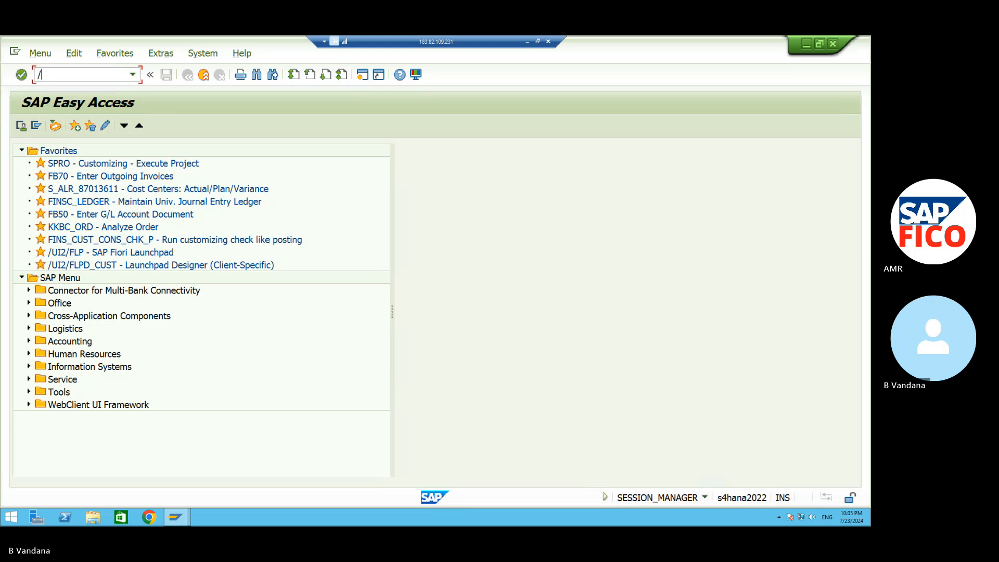
type("RO")
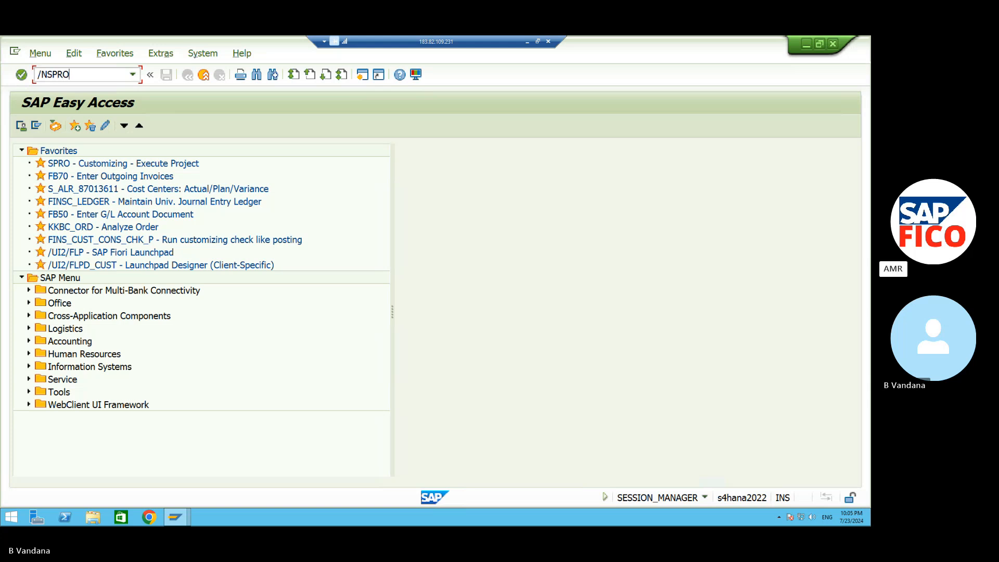
key("Return")
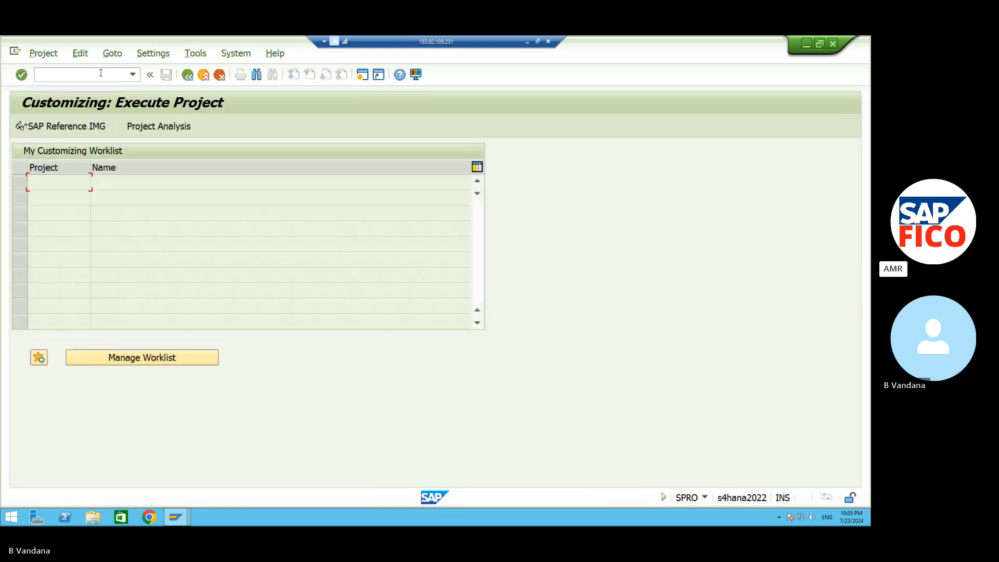
left_click(106, 126)
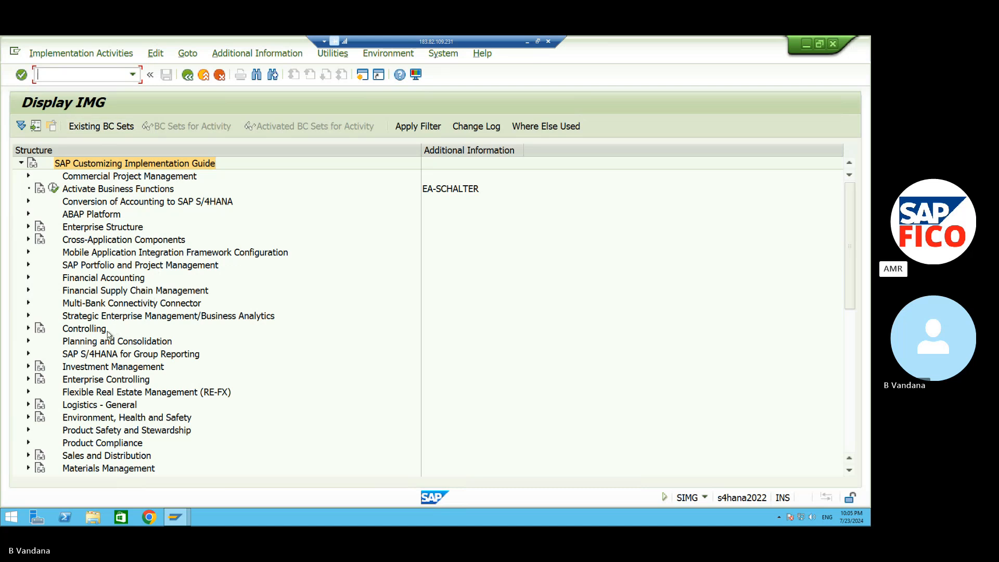
- Open Define Settings for Ledgers and Currency Types under Financial Accounting Global Settings, Ledgers, Ledger, and dismiss the consistency check messages
left_click(29, 278)
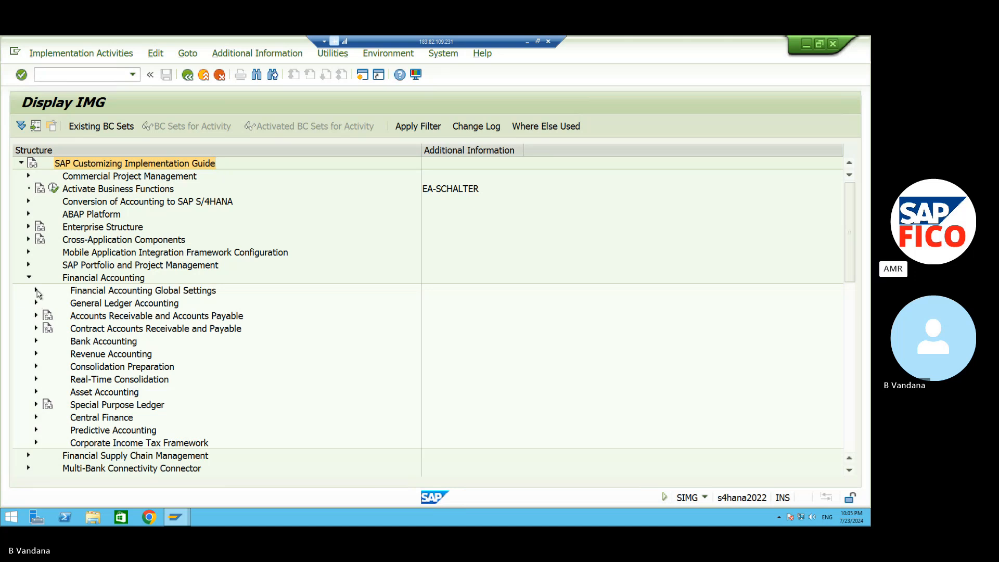
left_click(36, 291)
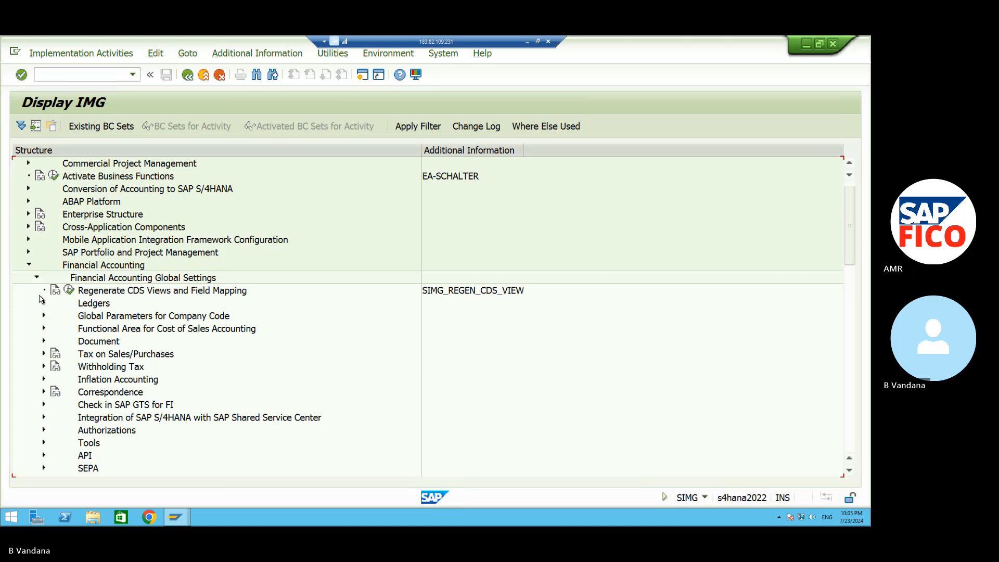
left_click(45, 304)
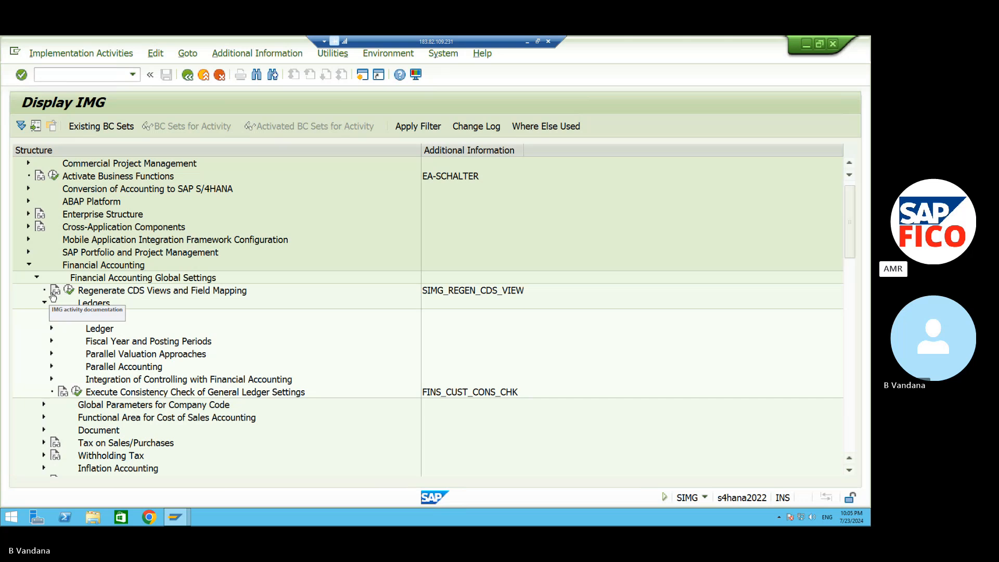
left_click(51, 329)
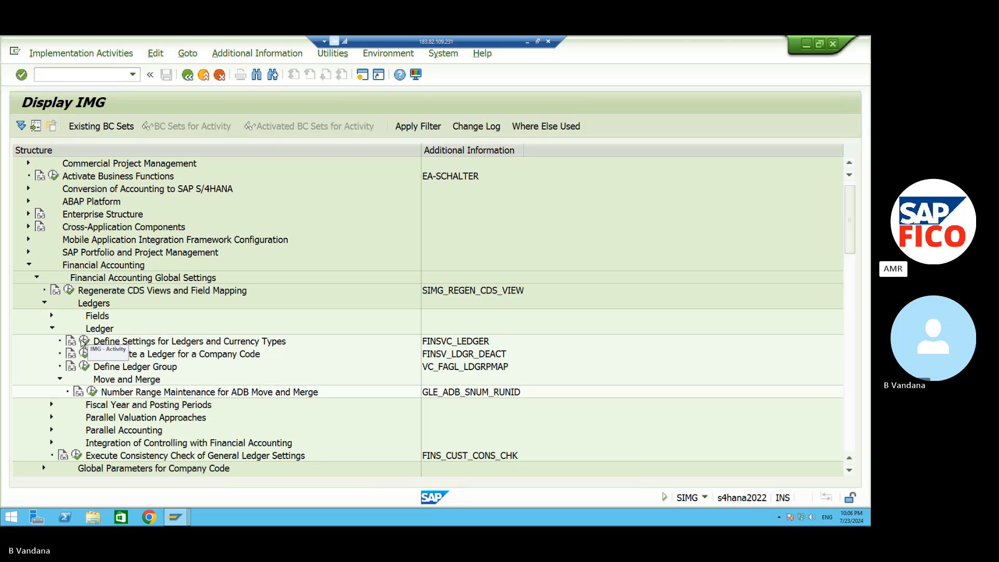
left_click(85, 342)
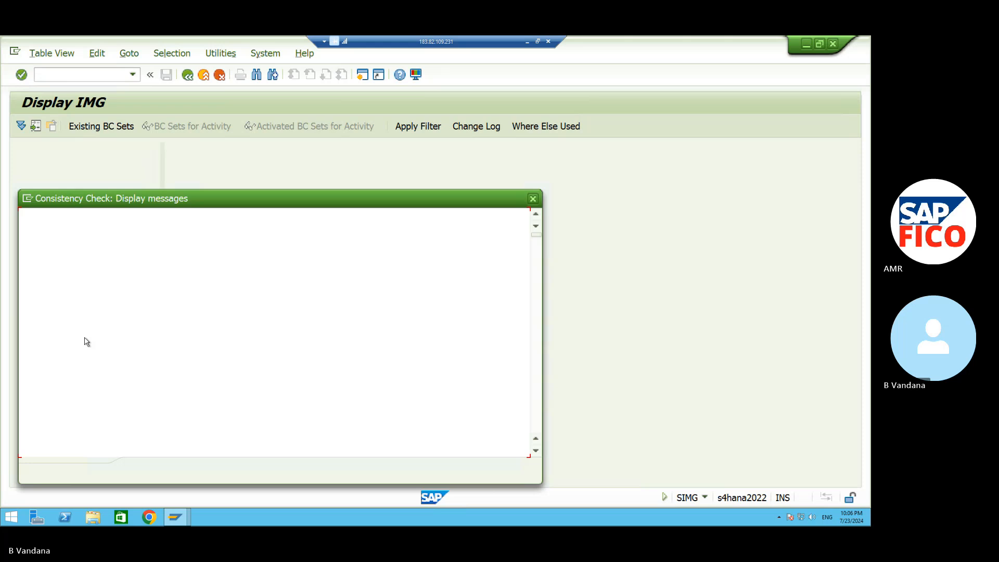
left_click(139, 470)
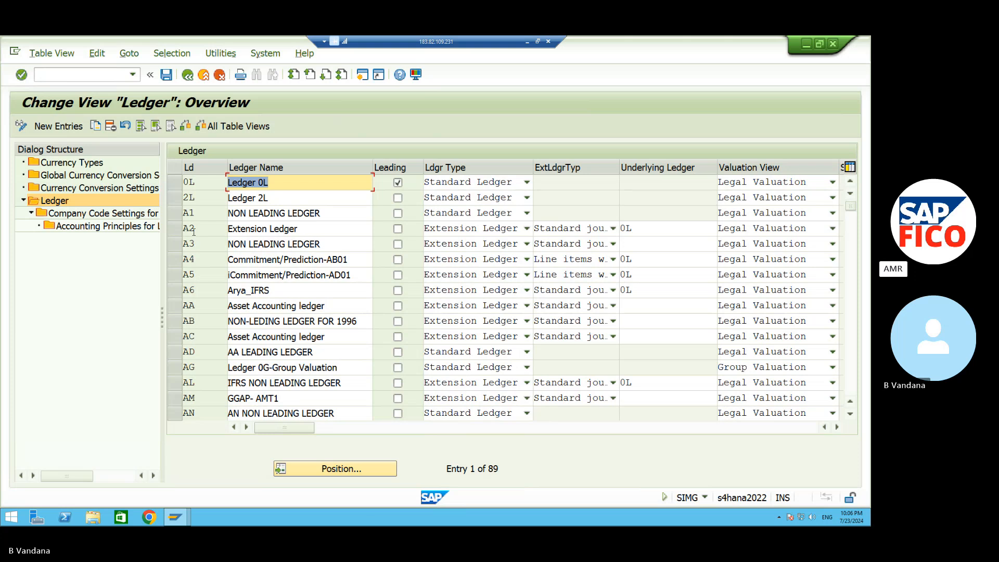
- Open the company code settings of extension ledger A2 and go to the entry for company code VN11
left_click(327, 475)
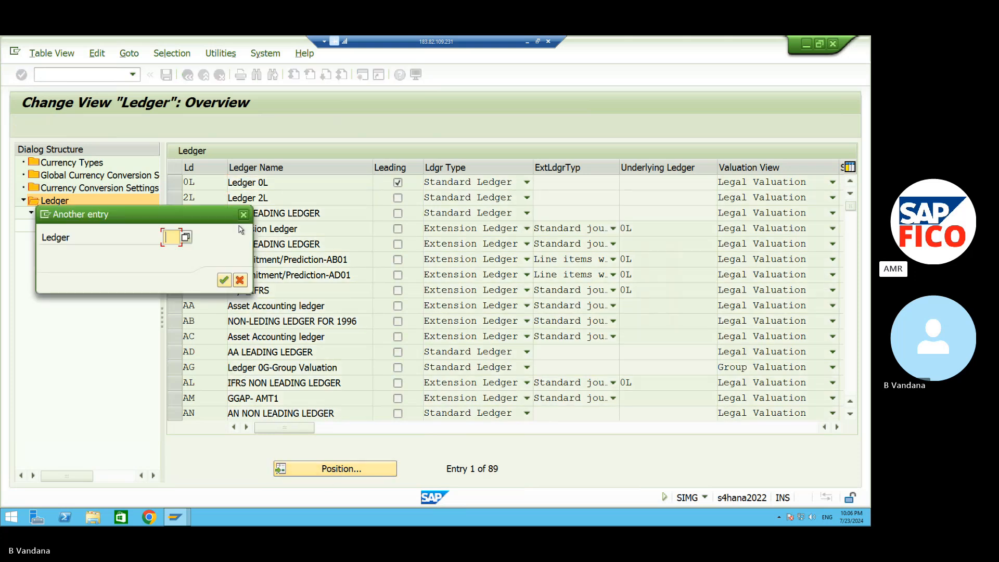
left_click(244, 216)
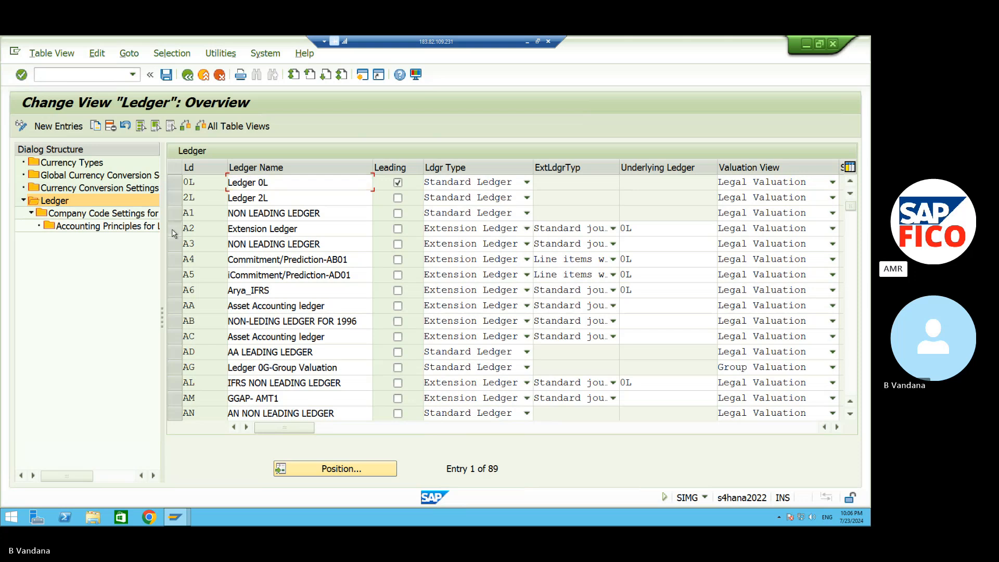
left_click(172, 229)
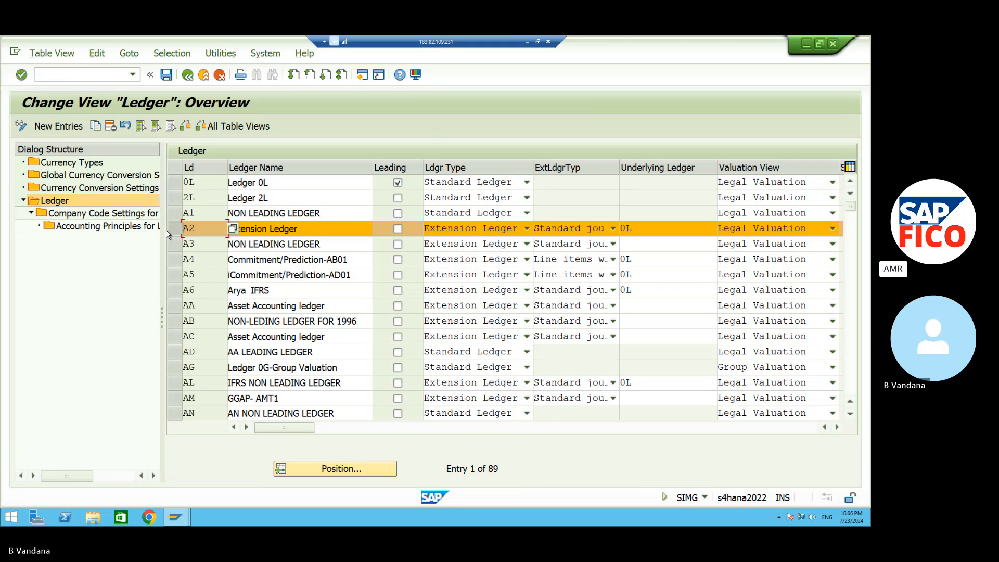
left_click(142, 214)
double_click(141, 215)
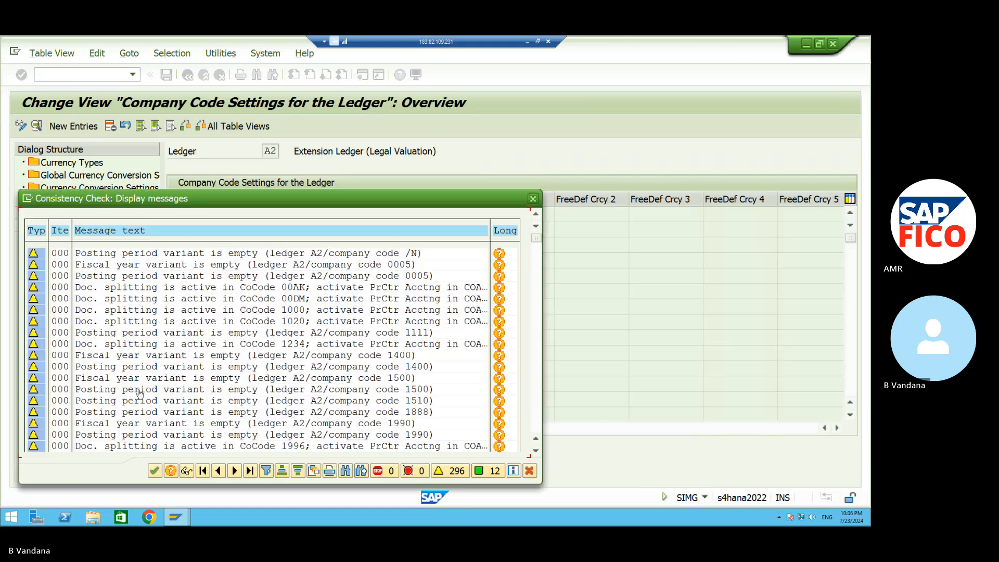
left_click(153, 470)
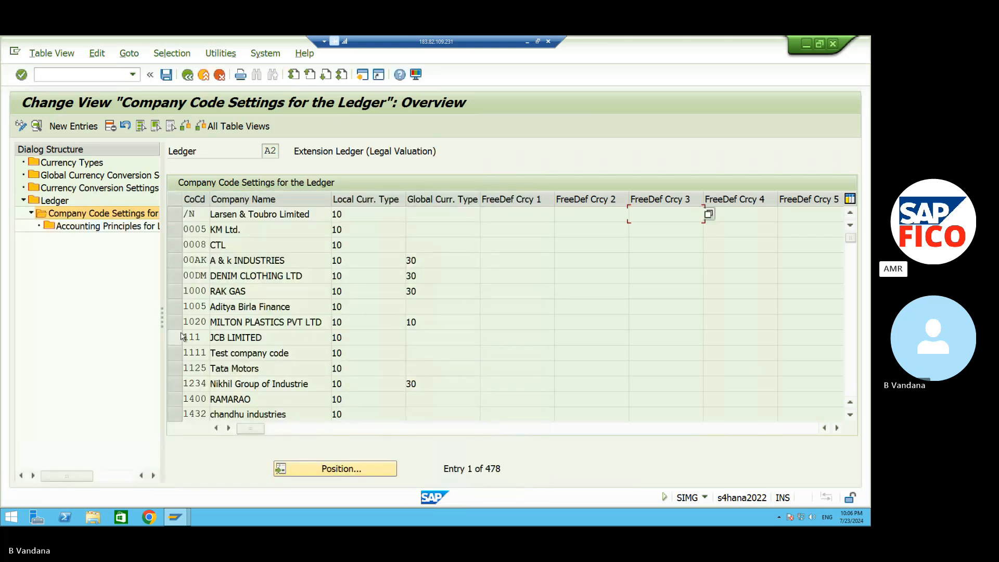
left_click(304, 465)
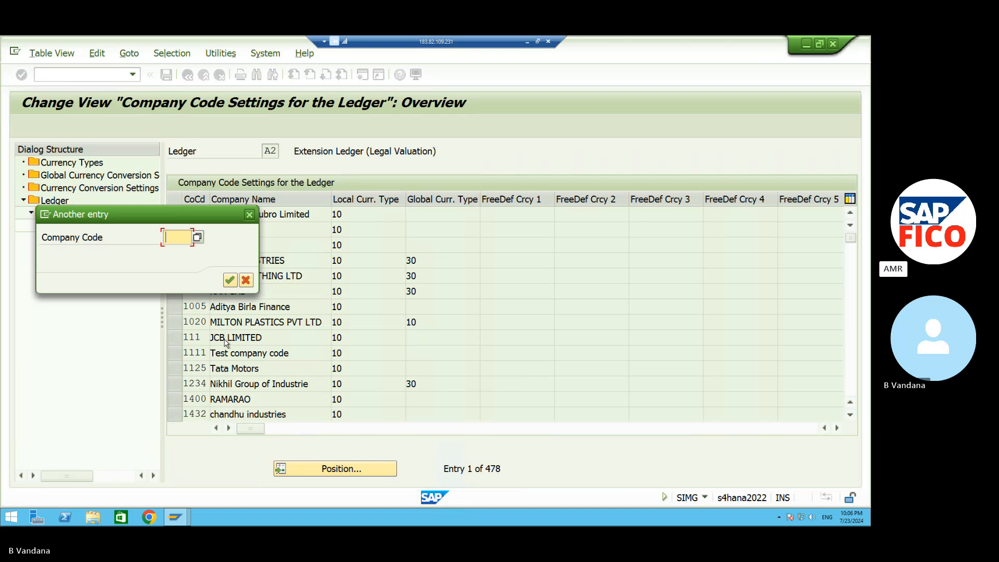
type("V")
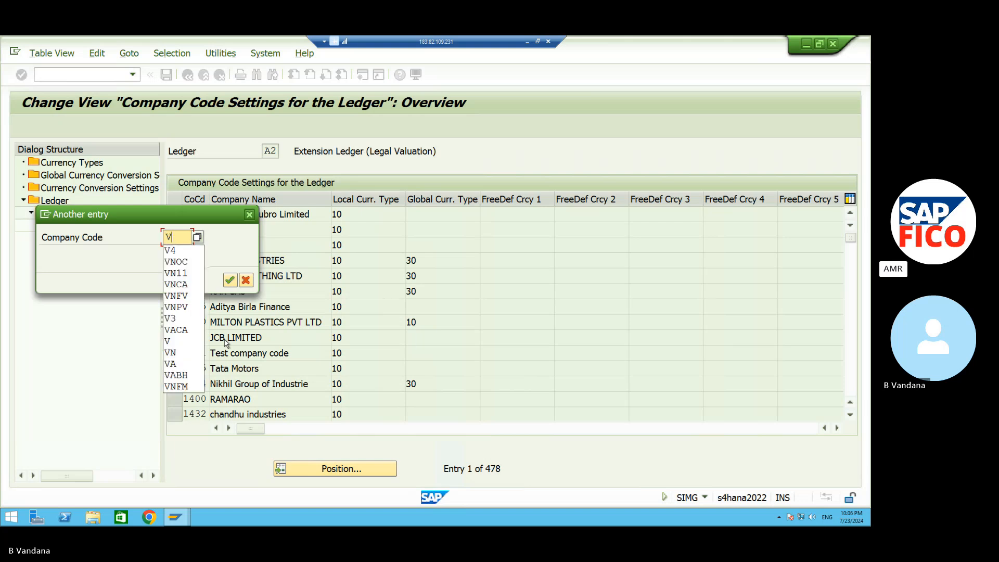
type("N11")
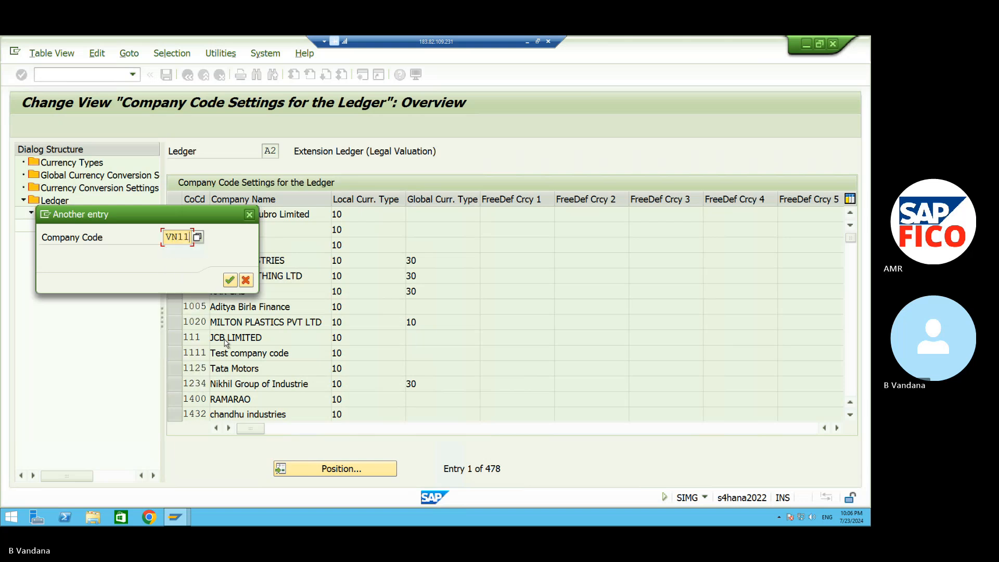
key("Return")
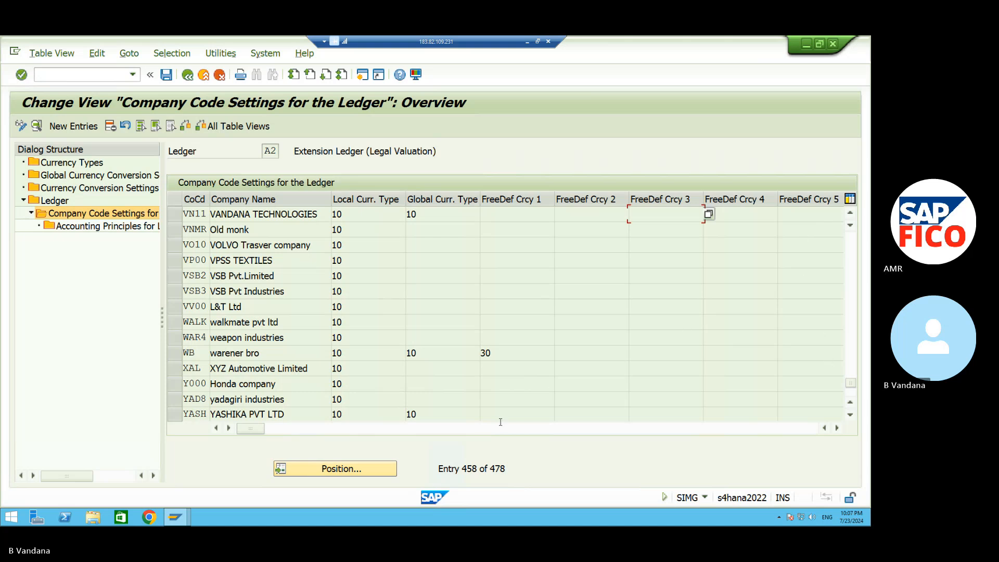
- Set the posting period variant of company code VN11 in ledger A2 to VNPV
left_click(229, 428)
left_click(229, 428)
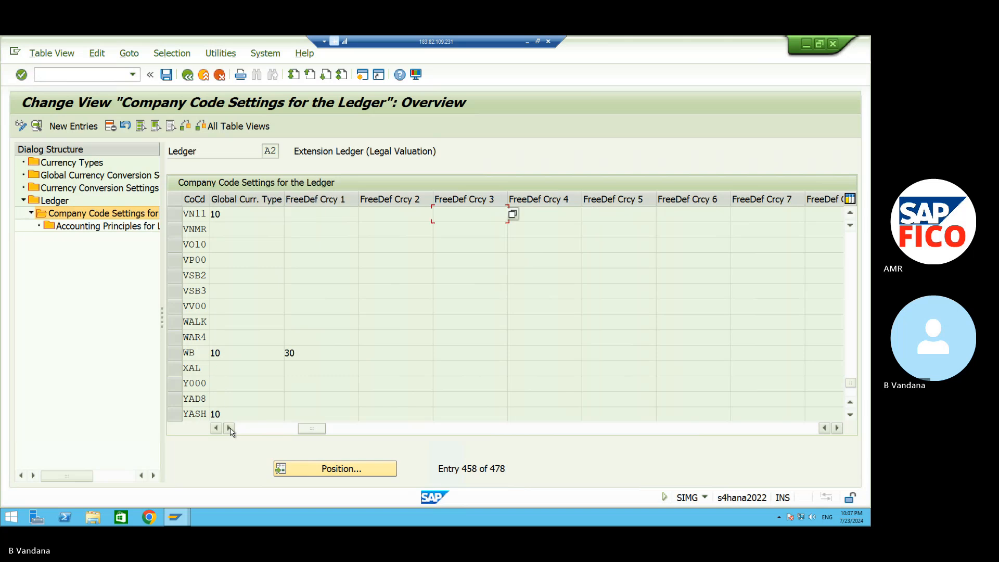
left_click(229, 428)
left_click(229, 428)
left_click(229, 428)
left_click(229, 427)
left_click(229, 428)
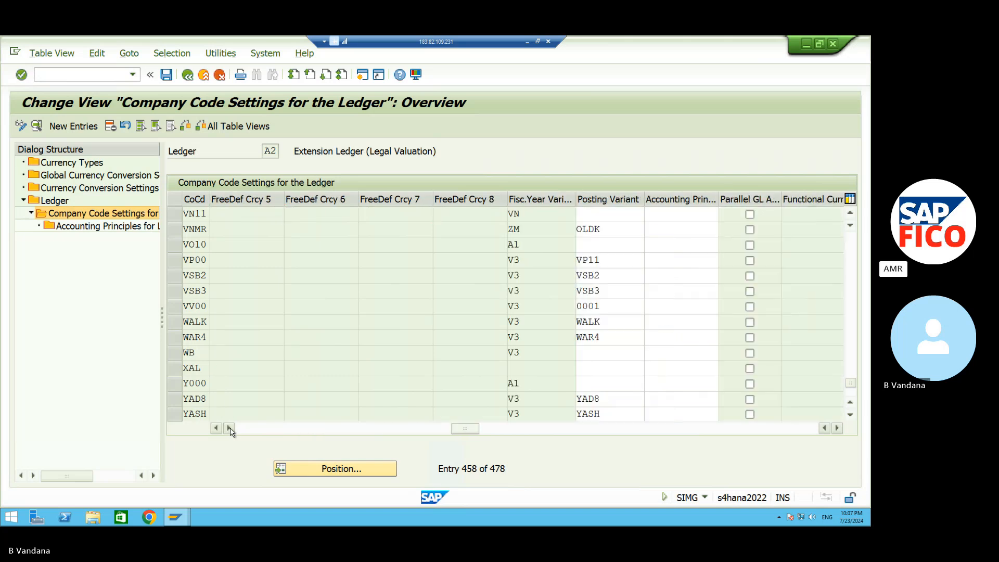
left_click(229, 428)
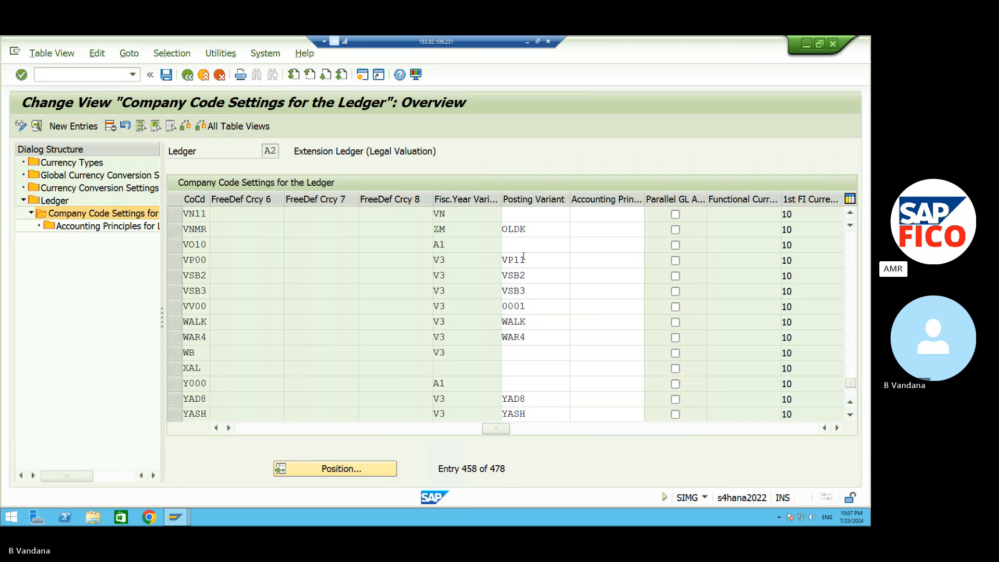
left_click(521, 214)
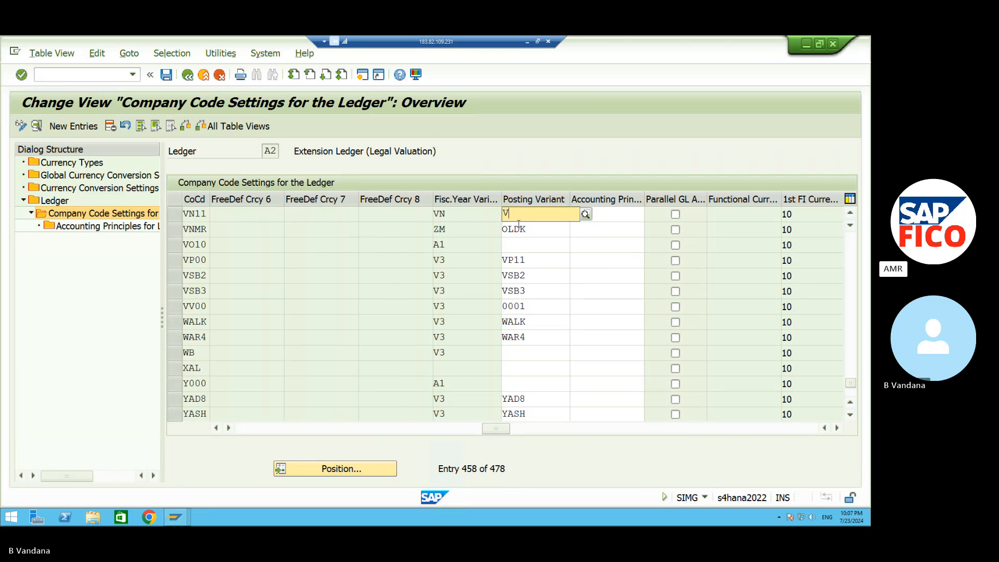
type("V")
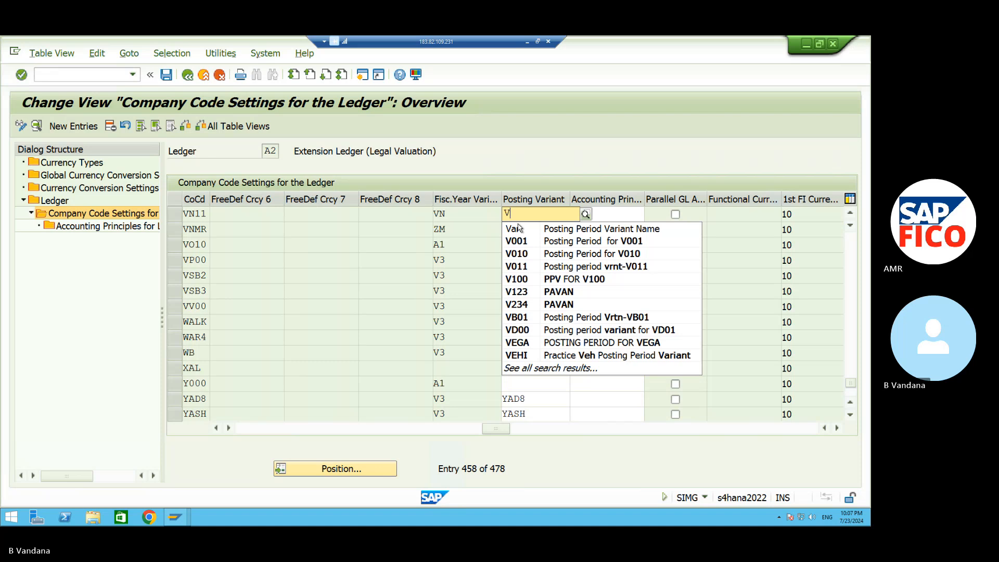
type("N")
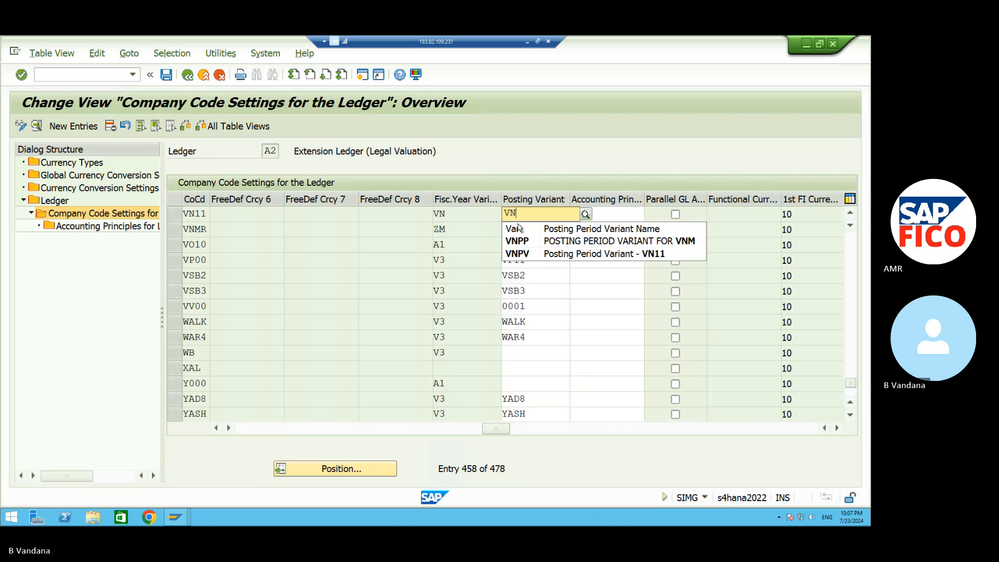
left_click(545, 255)
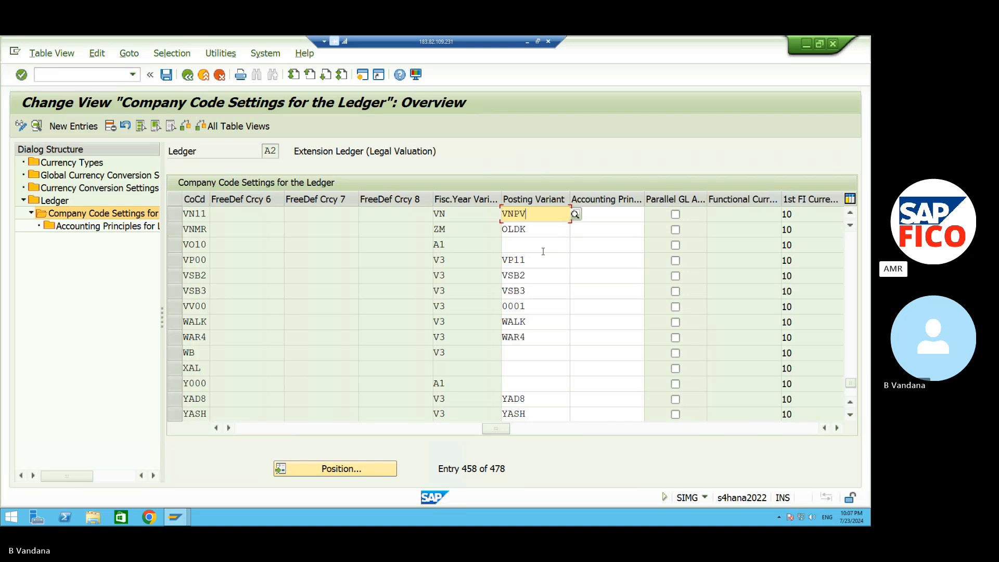
- Save the ledger A2 settings in the proposed customizing request and return to the ledger overview, dismissing the consistency check messages
left_click(166, 77)
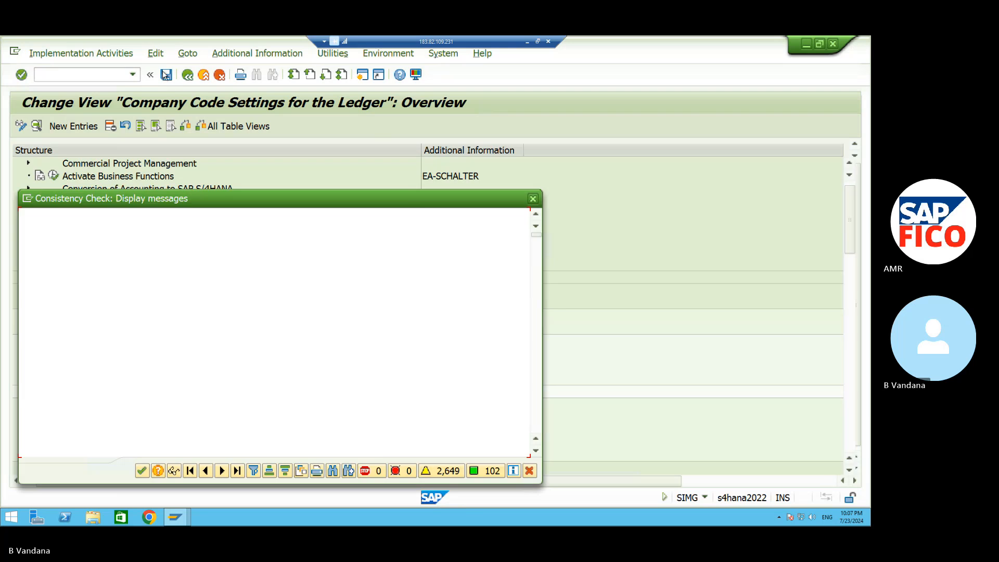
left_click(141, 470)
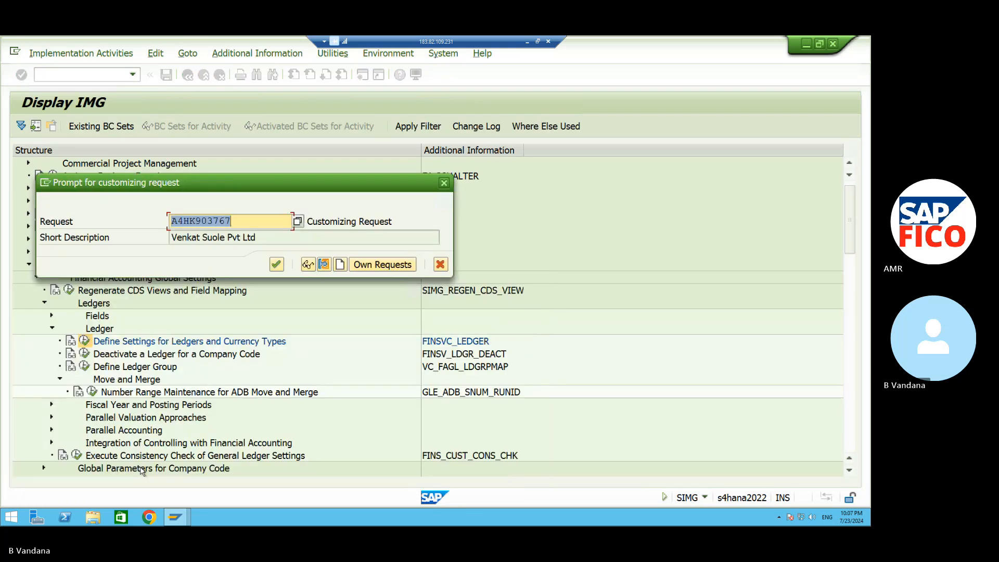
left_click(276, 265)
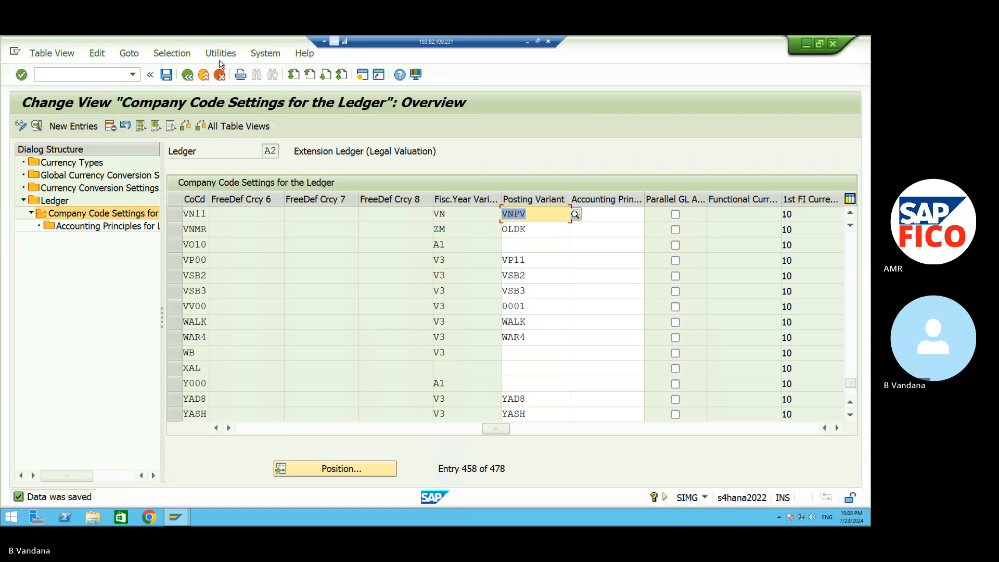
left_click(190, 77)
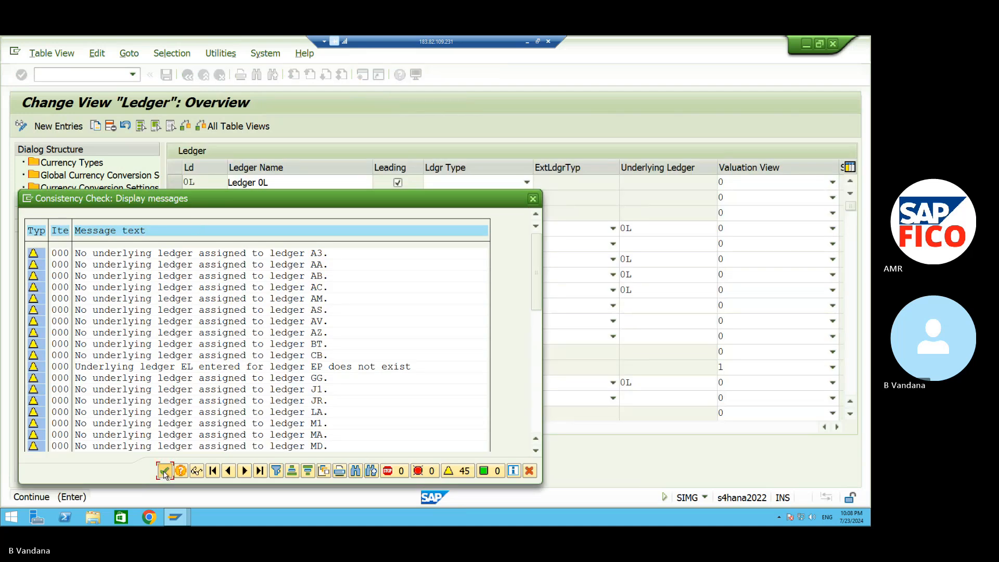
left_click(164, 471)
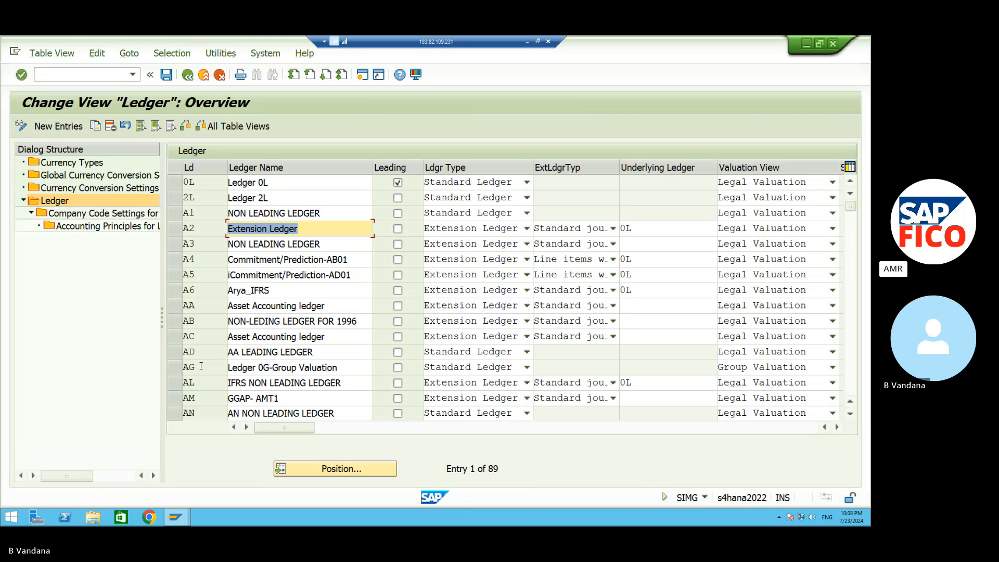
- Open the company code settings of ledger A4 (Commitment/Prediction-AB01) and go to the entry for company code VN11
left_click(176, 260)
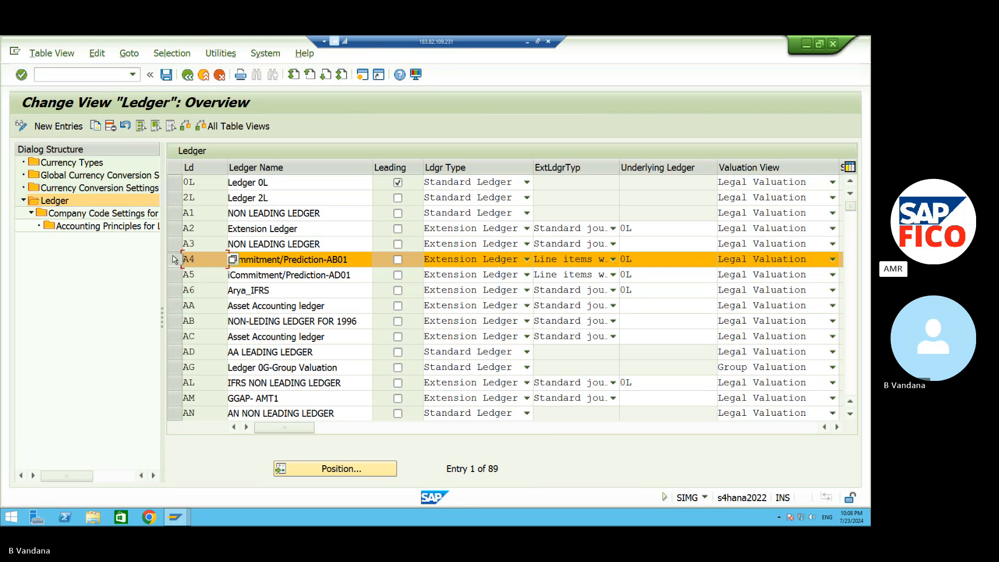
left_click(152, 214)
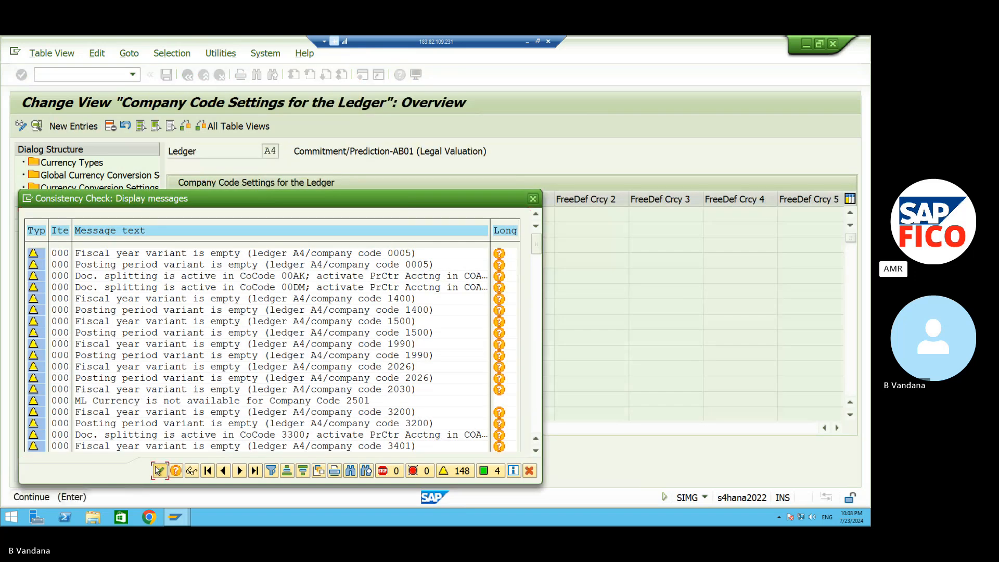
left_click(156, 471)
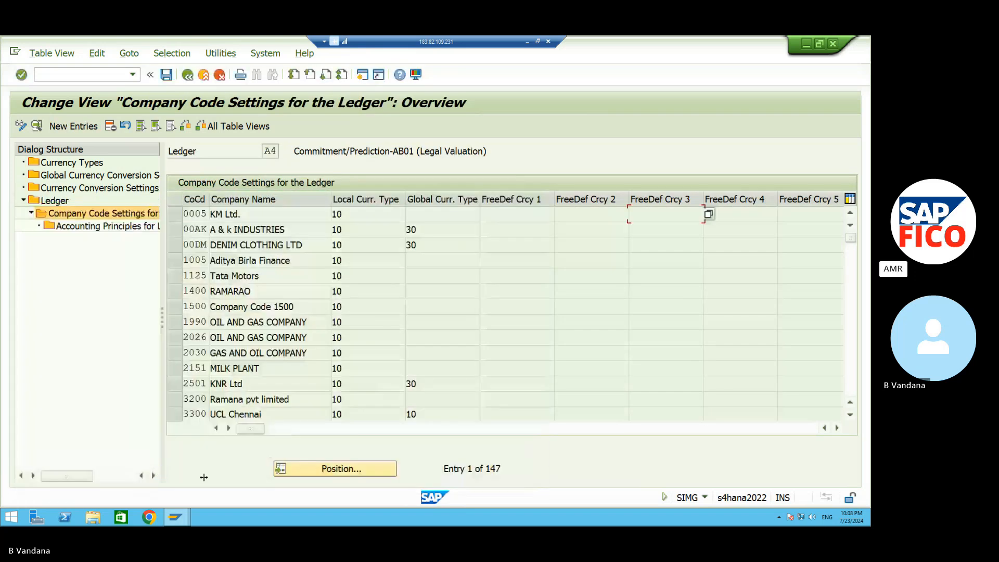
left_click(313, 475)
type("V")
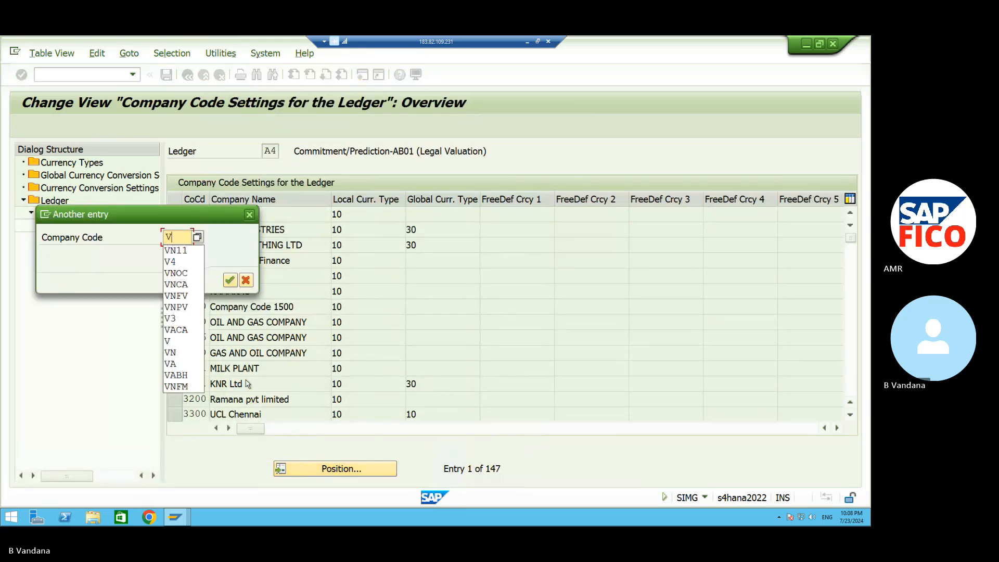
type("N11")
key("Return")
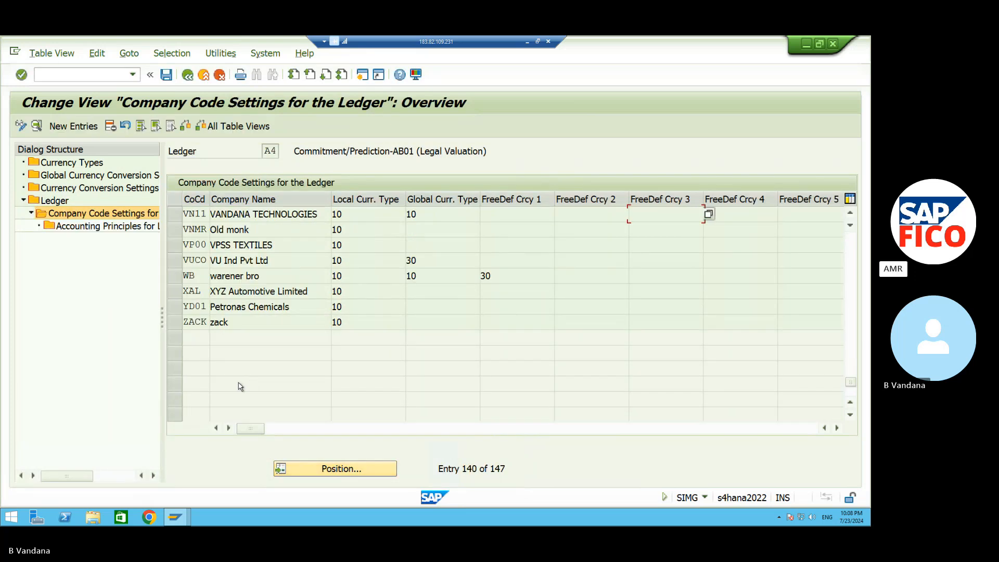
- Set the posting period variant of company code VN11 in ledger A4 to VNPV
left_click(230, 428)
left_click(230, 429)
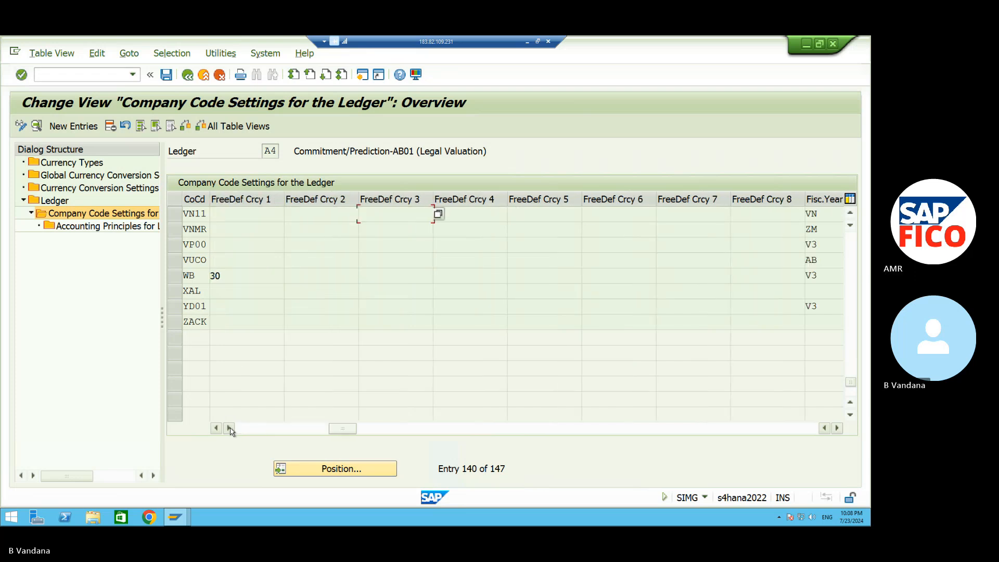
left_click(230, 428)
left_click(230, 428)
left_click(230, 428)
left_click(230, 428)
left_click(230, 428)
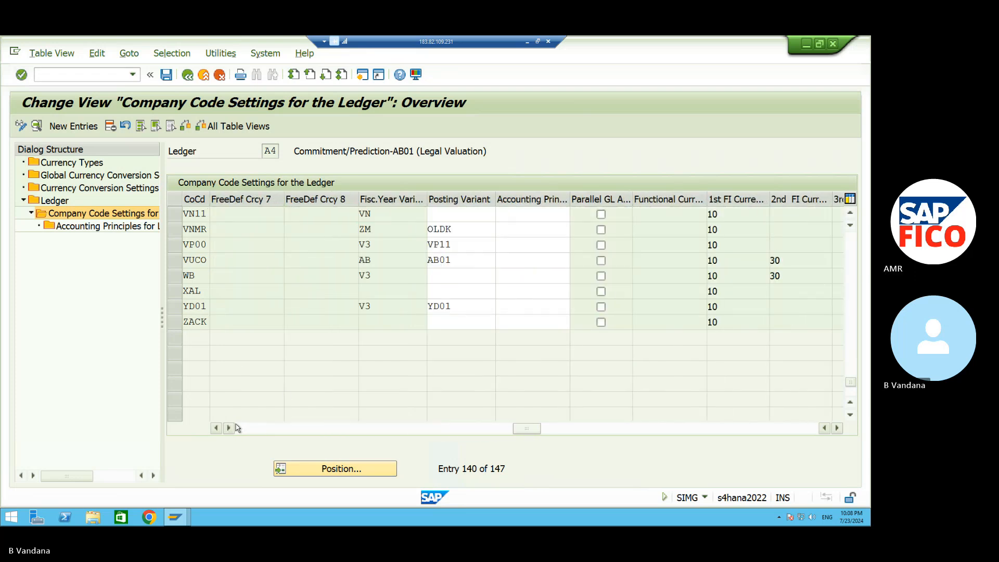
left_click(438, 218)
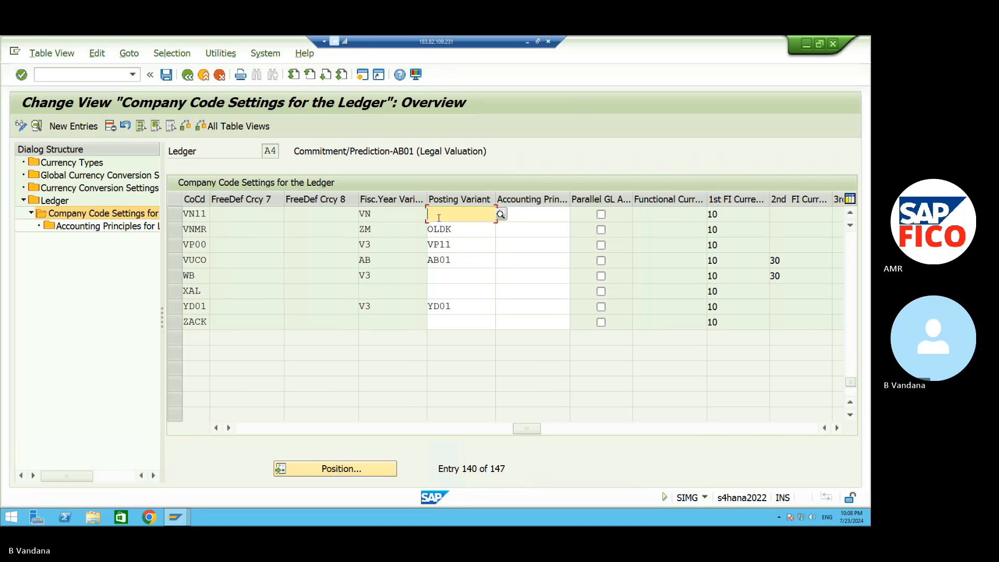
type("VNPV")
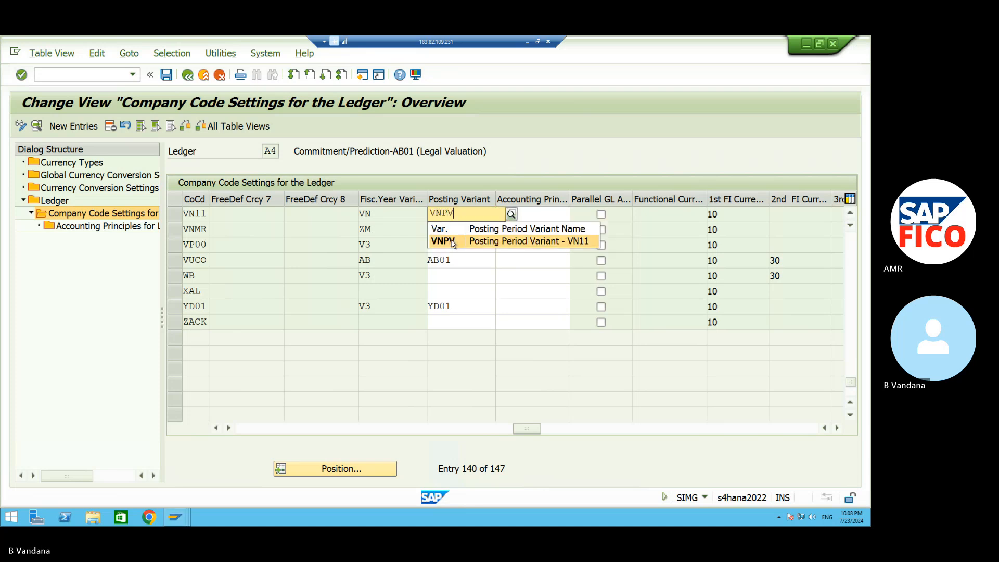
left_click(451, 239)
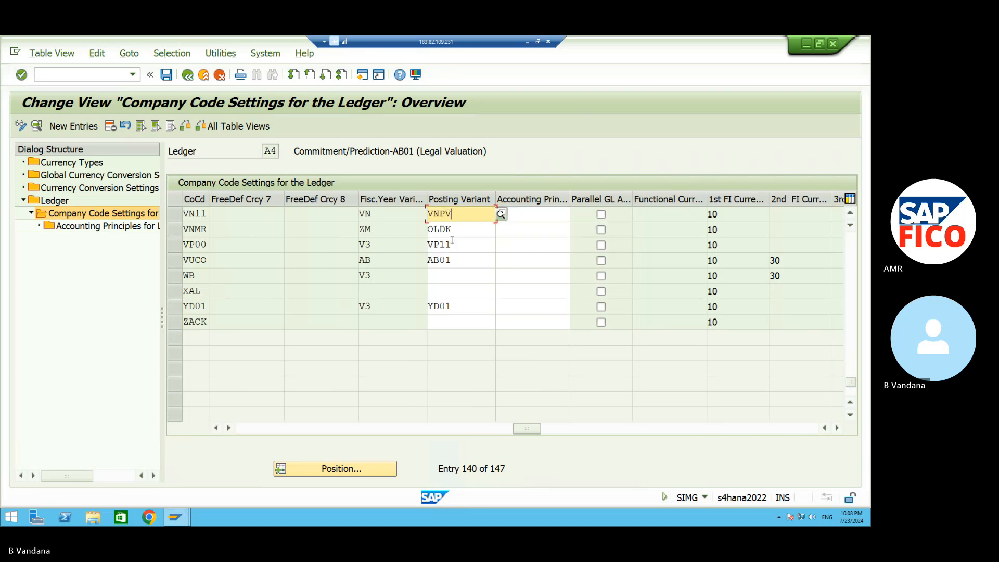
- Save the ledger A4 settings and return to the ledger overview, dismissing the consistency check messages
left_click(166, 76)
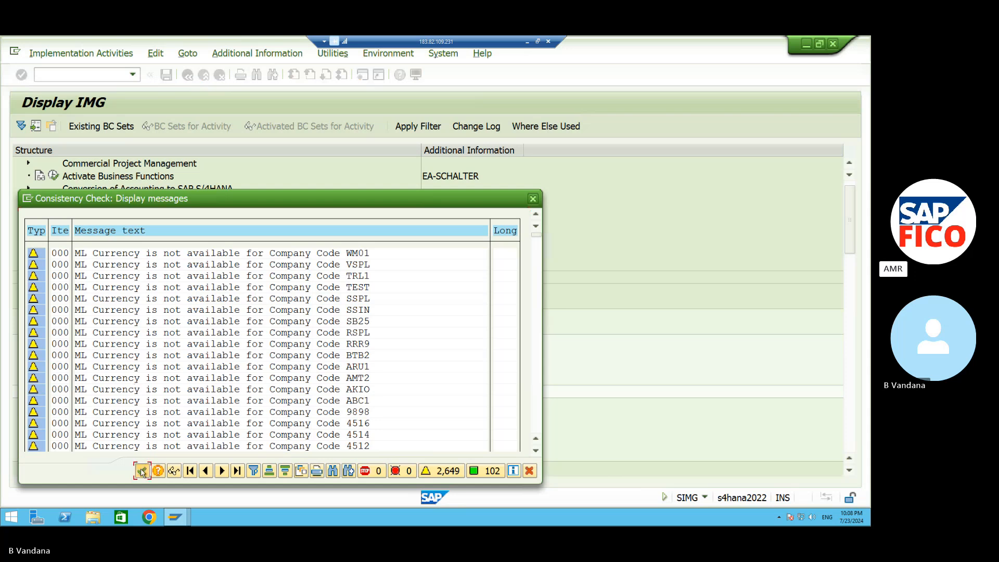
left_click(143, 471)
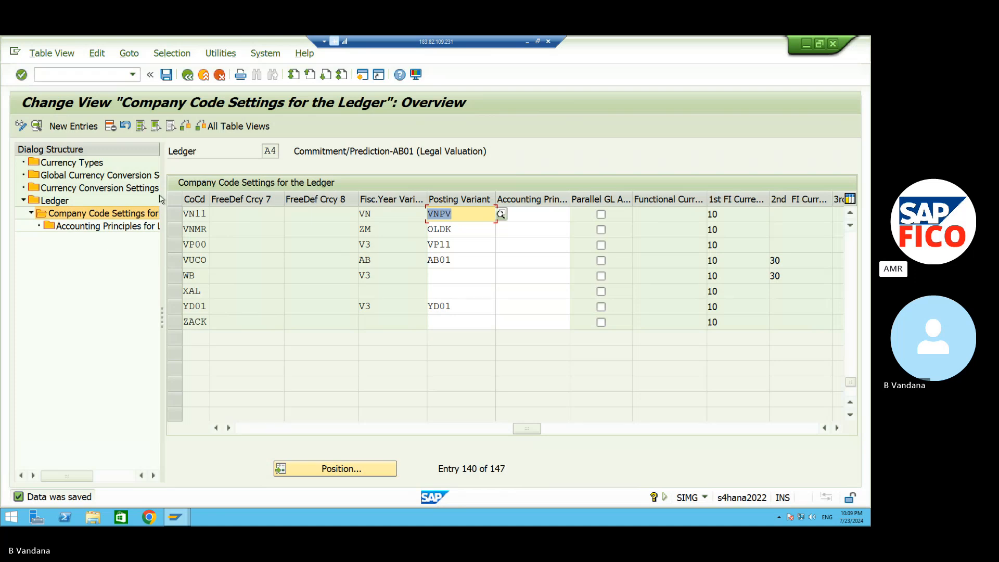
left_click(188, 75)
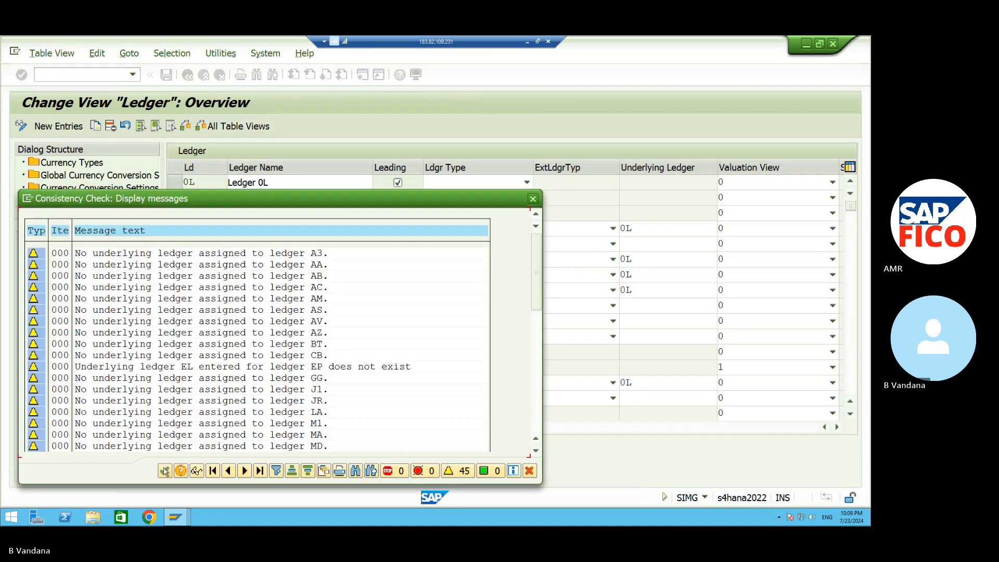
left_click(164, 472)
- Open the company code settings of ledger A5 (iCommitment/Prediction-AD01) and go to the entry for company code VN11
left_click(176, 275)
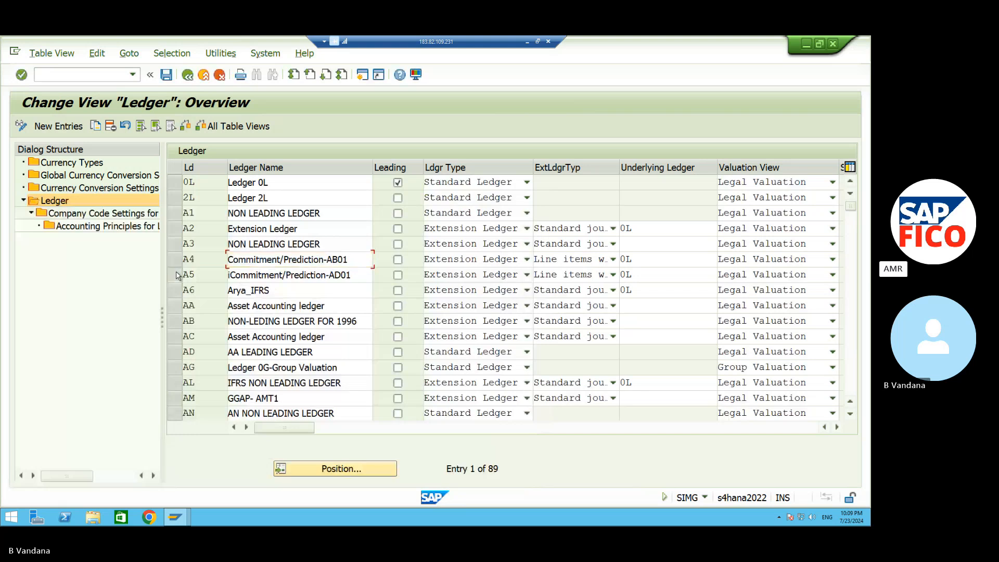
left_click(123, 213)
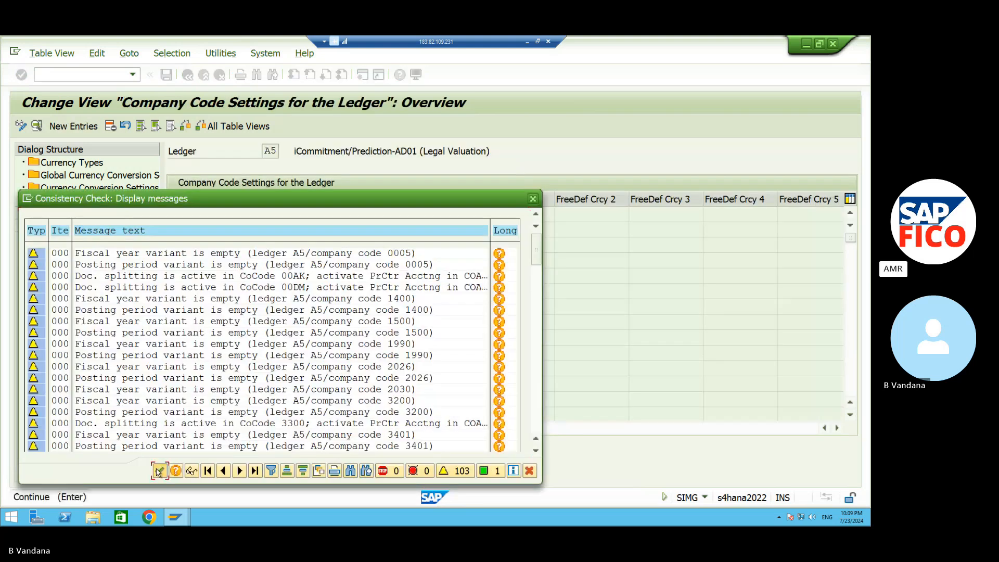
left_click(159, 471)
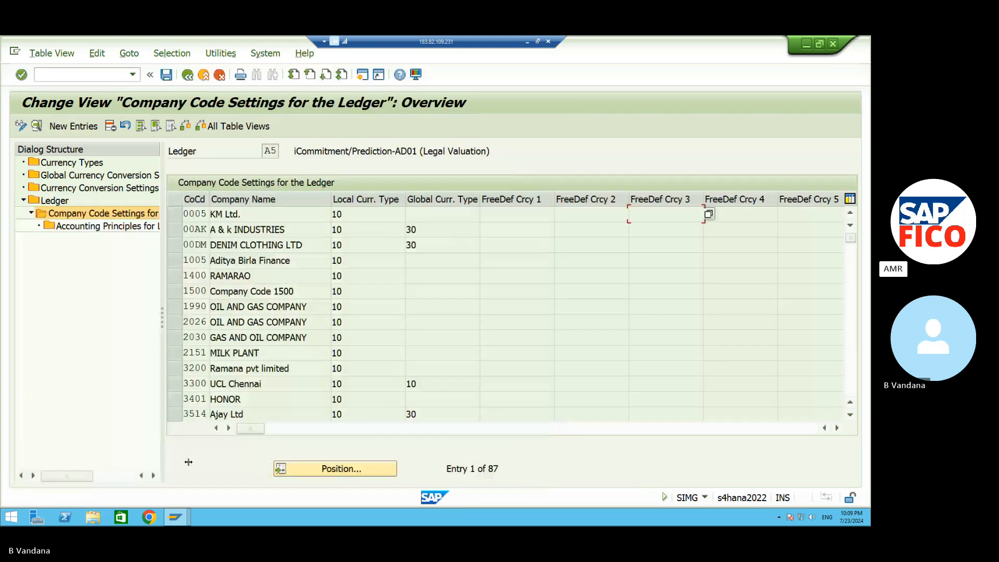
left_click(301, 471)
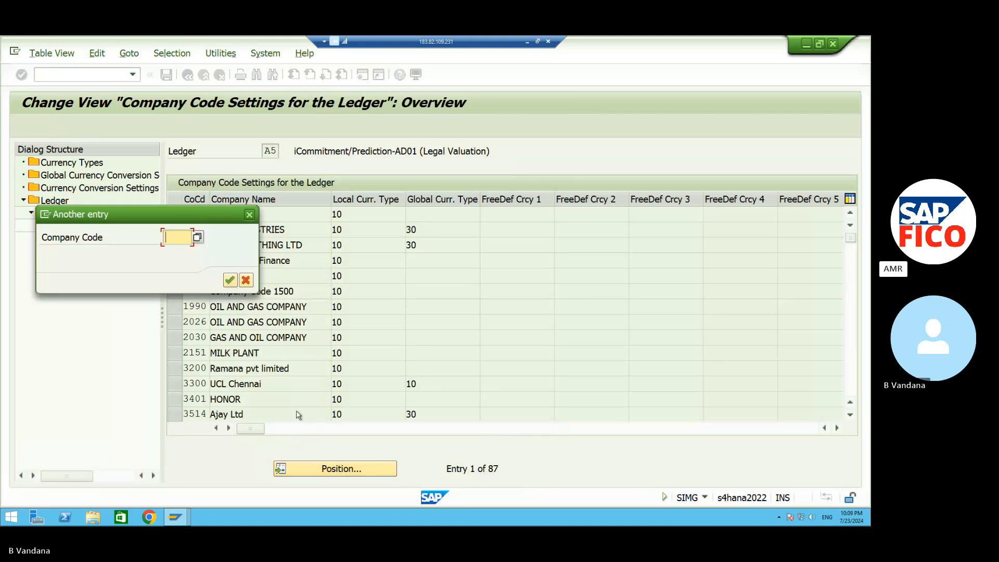
type("VN11")
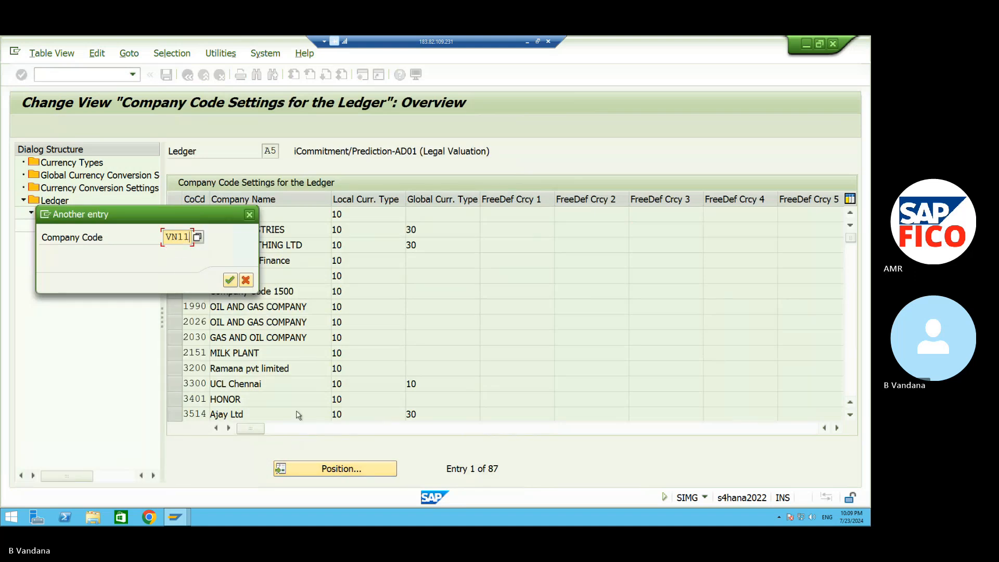
key("Return")
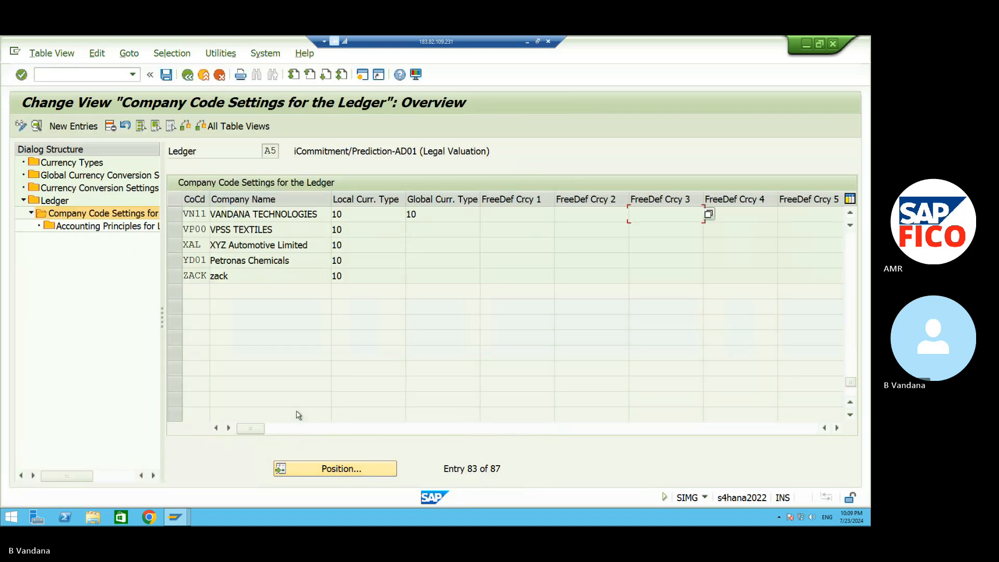
- Set the posting period variant of company code VN11 in ledger A5 to VNPV
left_click(229, 429)
left_click(228, 429)
left_click(229, 429)
left_click(228, 430)
left_click(229, 429)
left_click(228, 430)
left_click(228, 429)
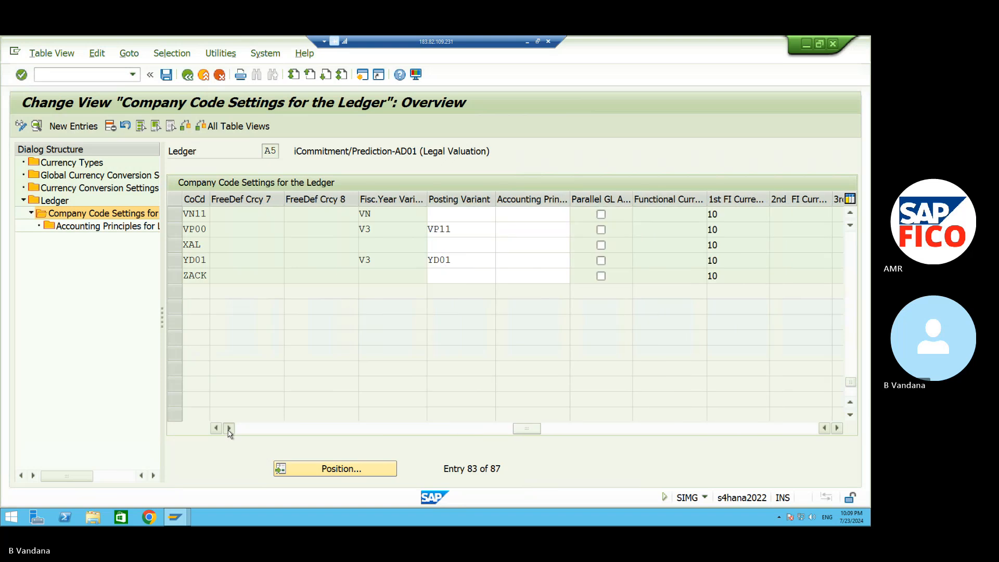
left_click(229, 429)
left_click(367, 212)
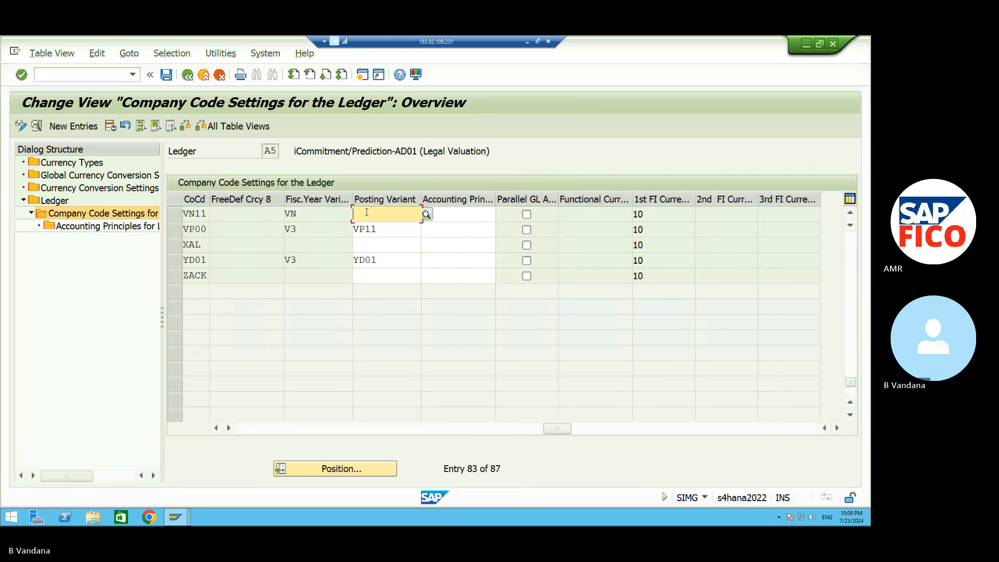
type("VNPV")
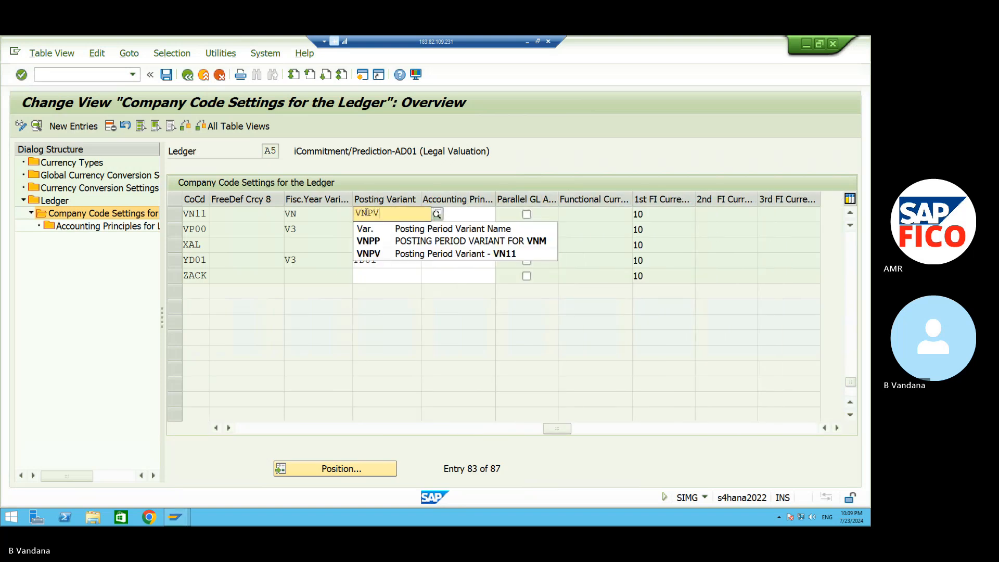
left_click(394, 242)
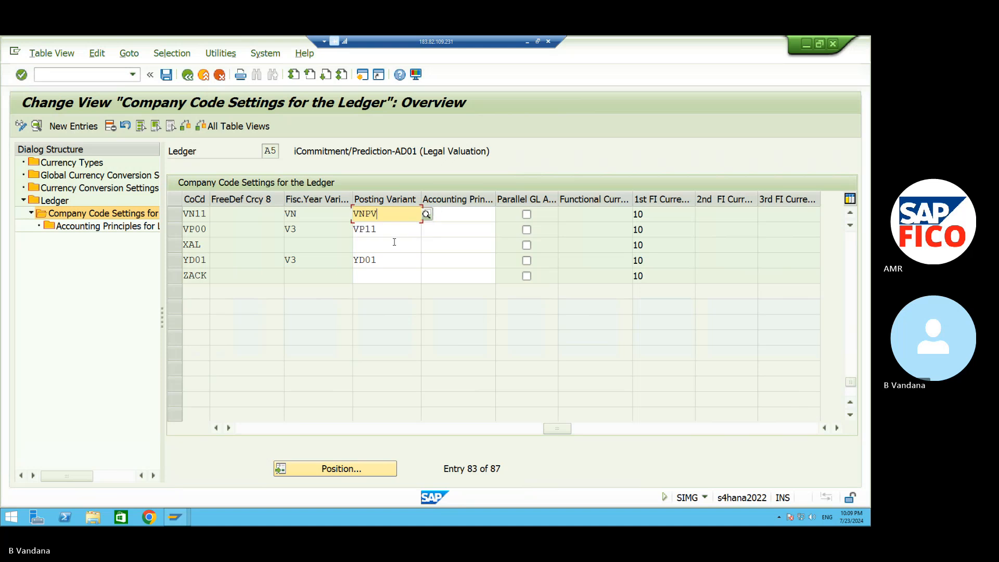
- Save the ledger A5 settings and return to the ledger overview, dismissing the consistency check messages
left_click(167, 76)
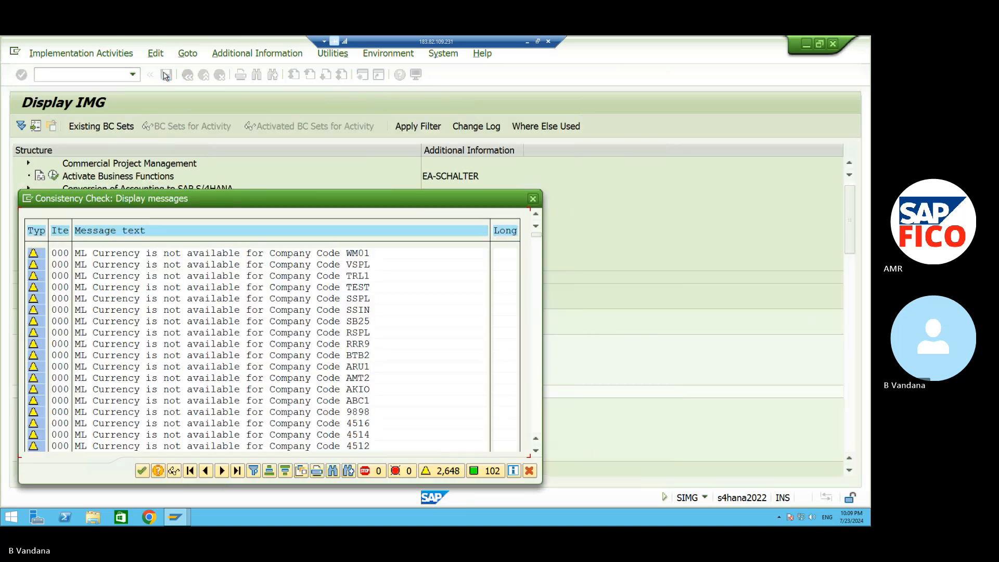
left_click(143, 472)
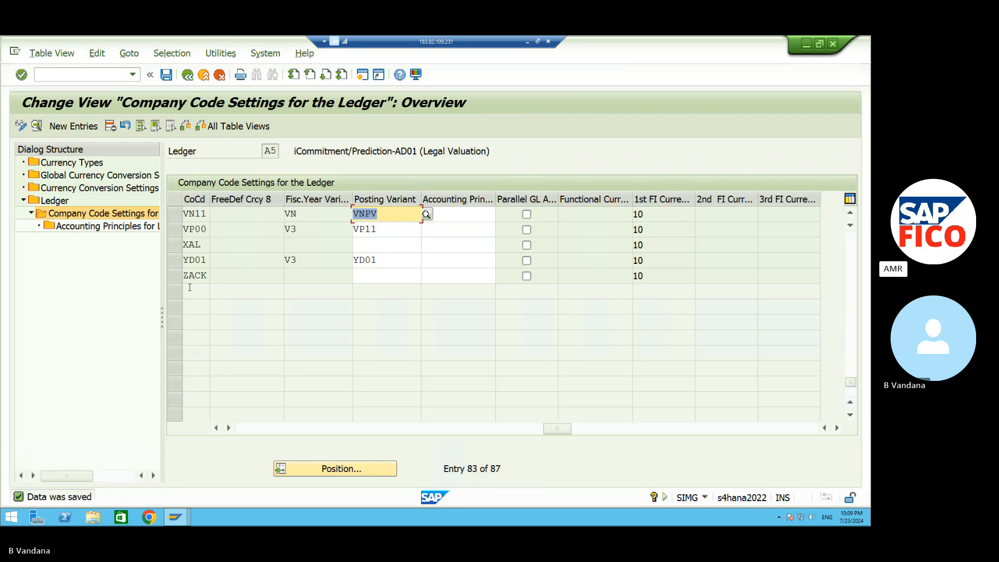
left_click(186, 75)
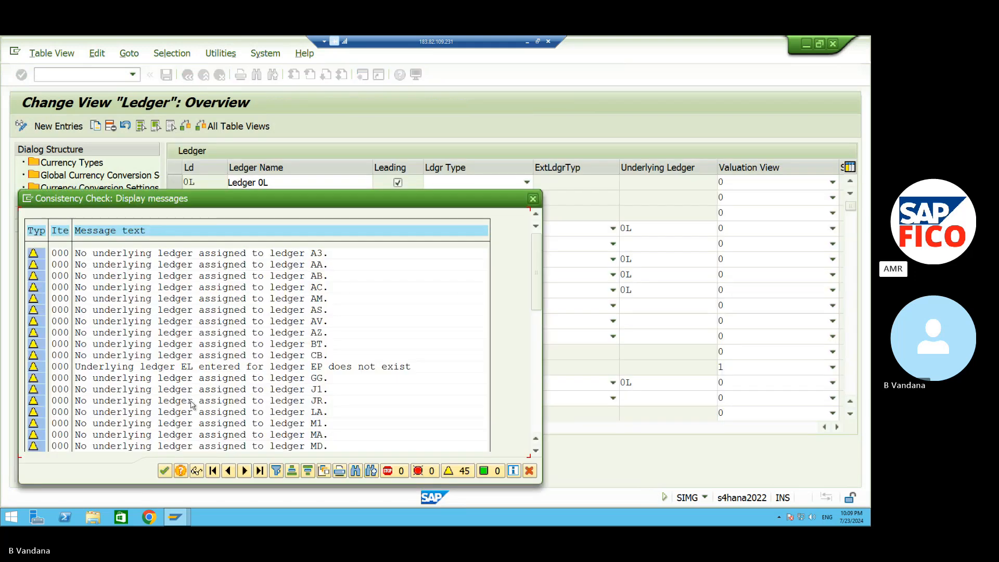
left_click(165, 471)
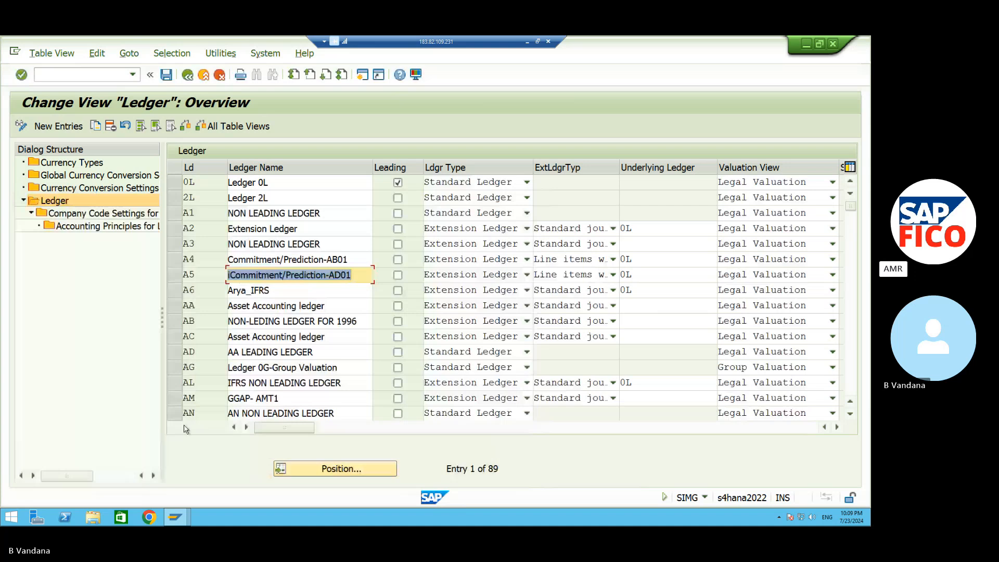
- Open the company code settings of ledger A6 and go to the entry for company code VN11
left_click(173, 296)
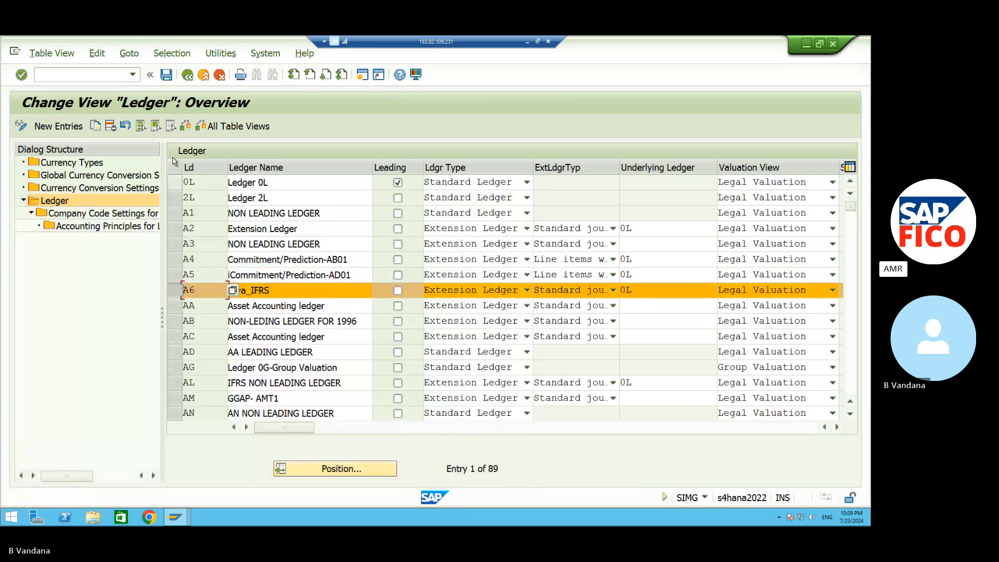
left_click(126, 215)
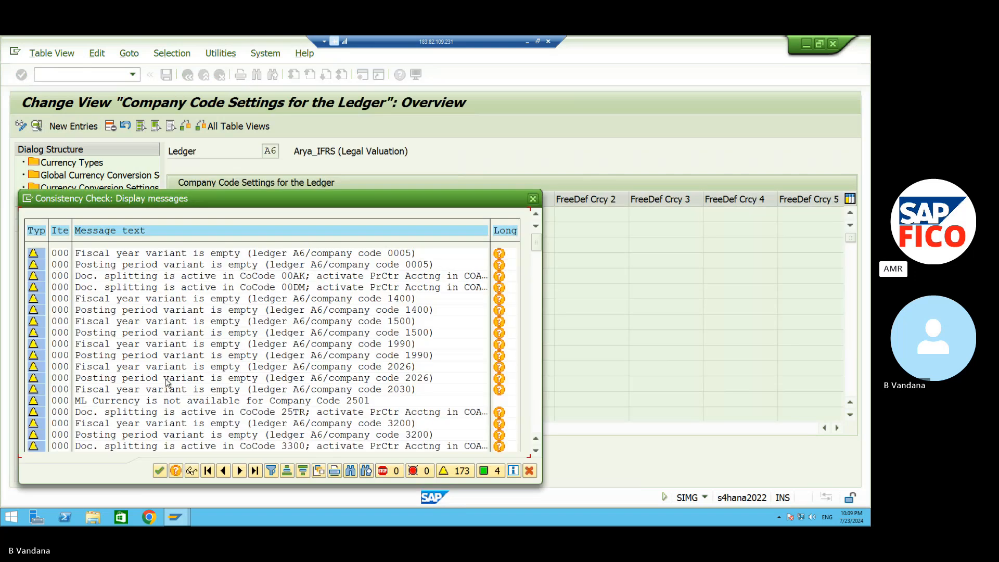
left_click(159, 471)
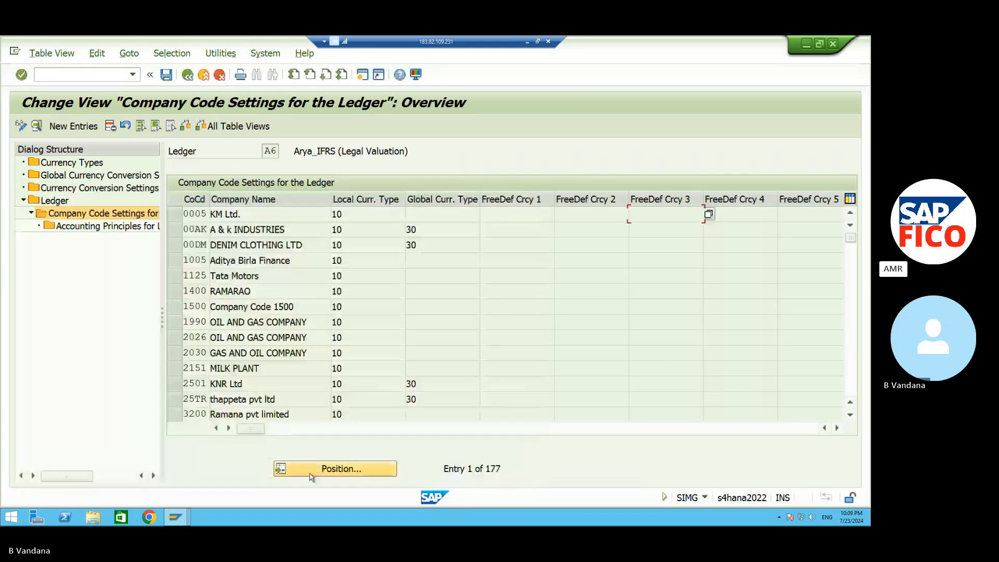
left_click(286, 468)
type("VN11")
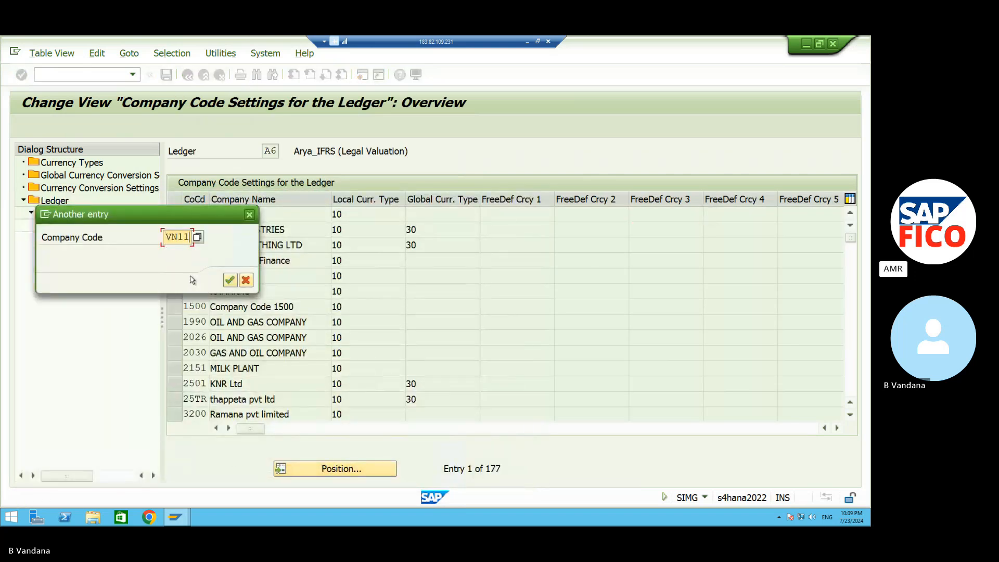
key("Return")
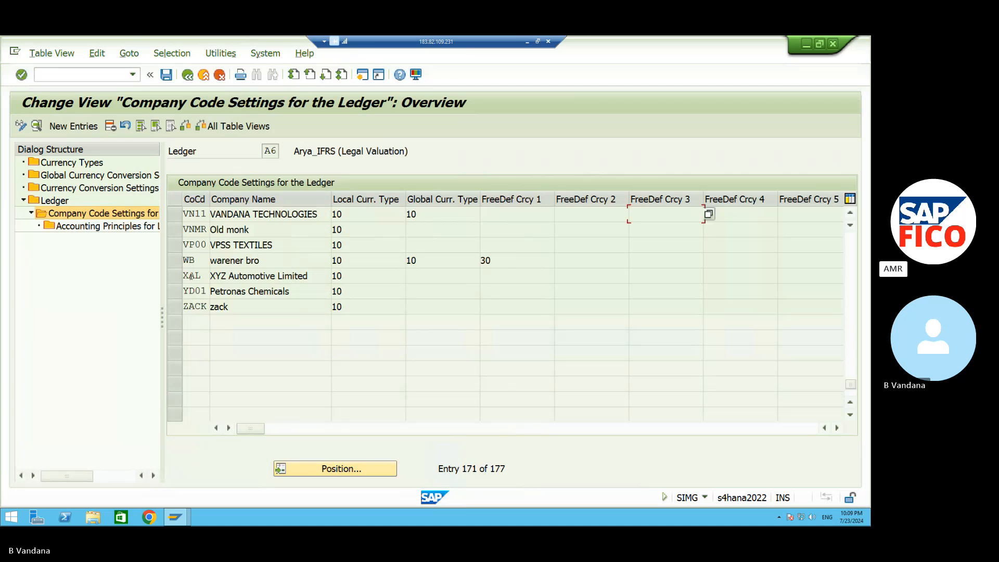
- Set the posting period variant of company code VN11 in ledger A6 to VNPV
left_click(229, 429)
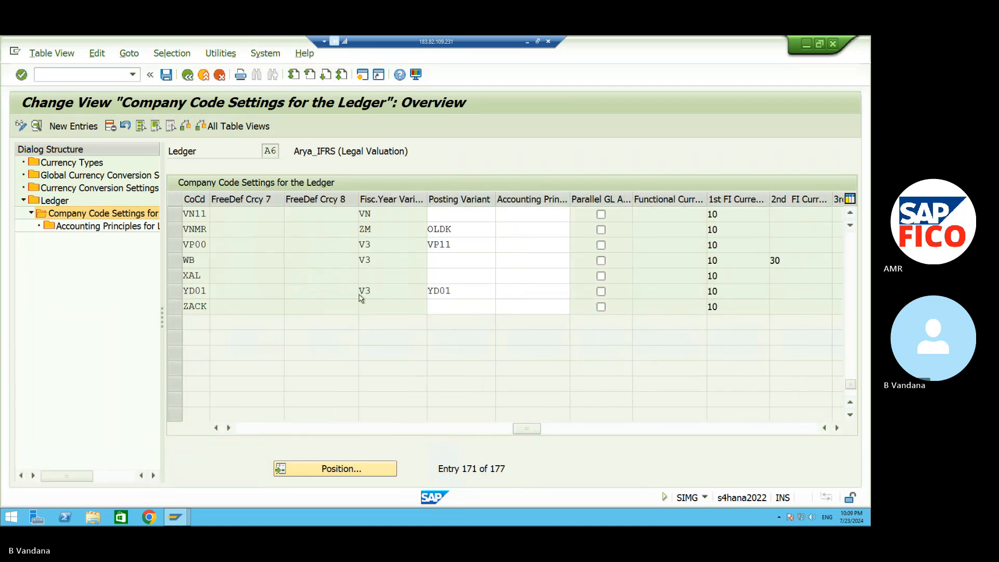
left_click(438, 215)
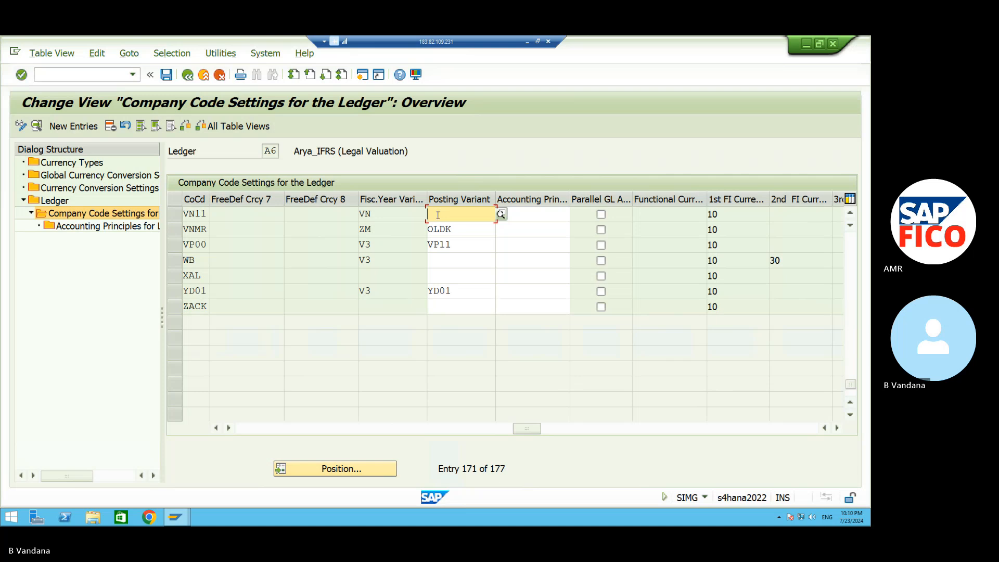
type("VNPV")
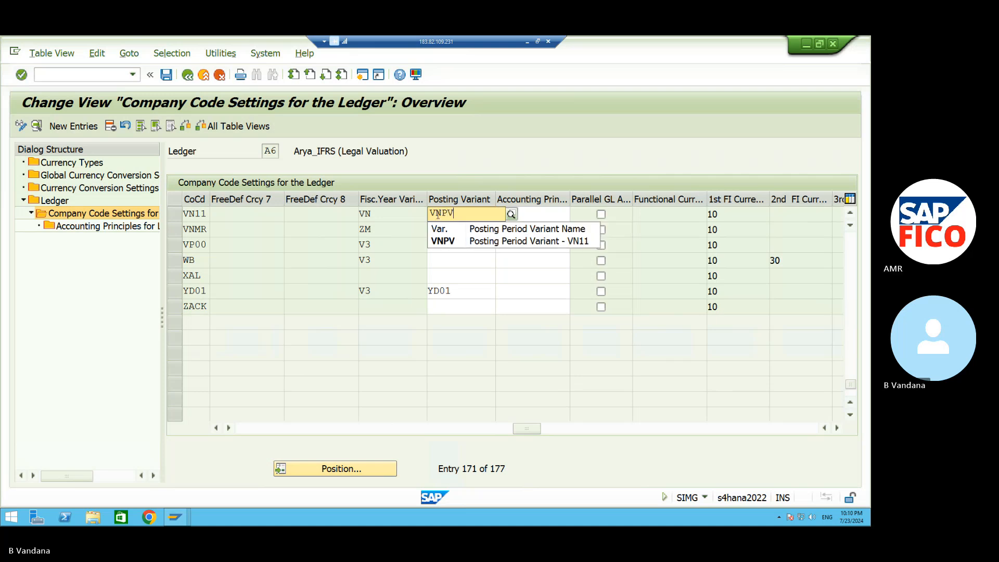
left_click(462, 243)
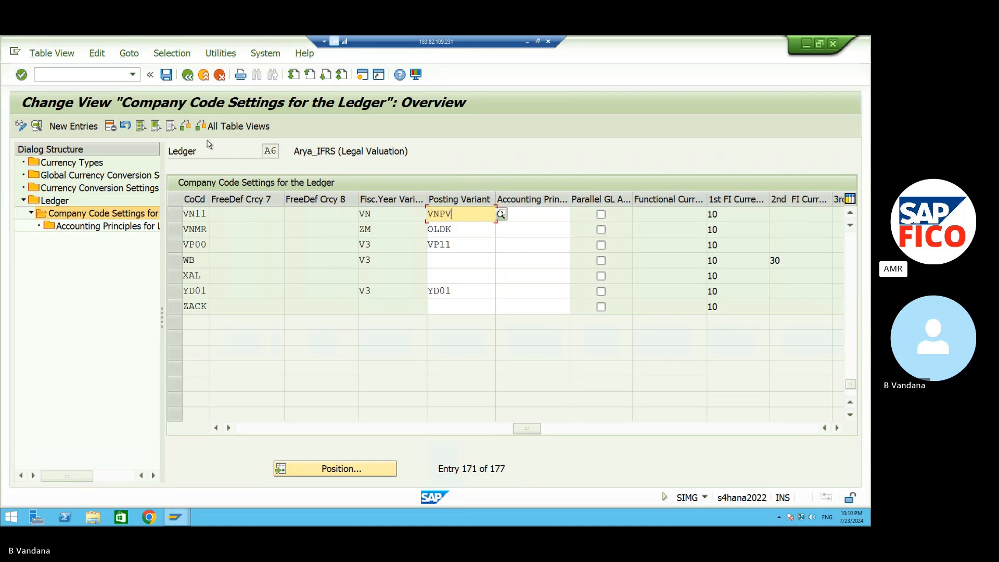
- Save the ledger A6 settings and return to the ledger overview, dismissing the consistency check messages
left_click(167, 74)
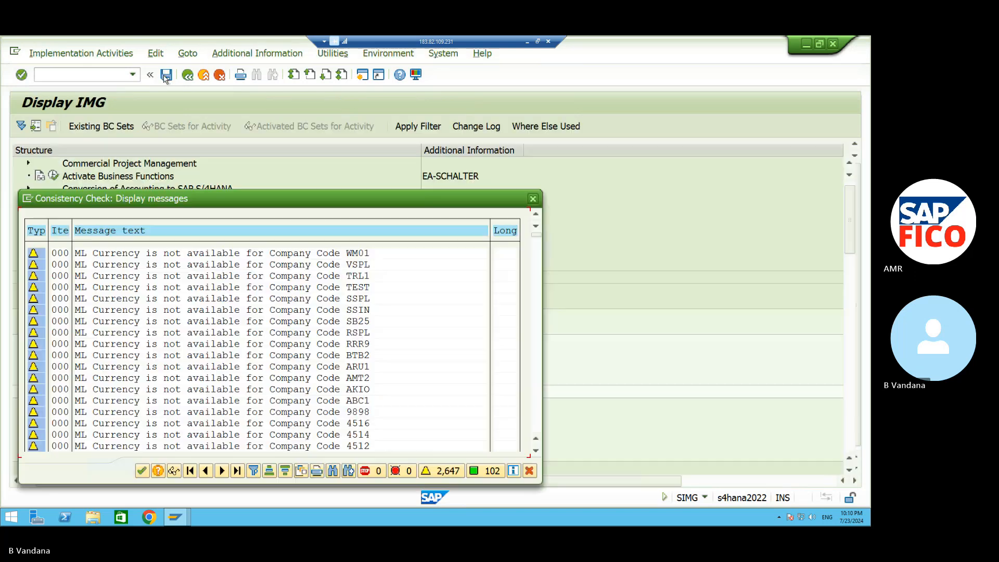
left_click(142, 471)
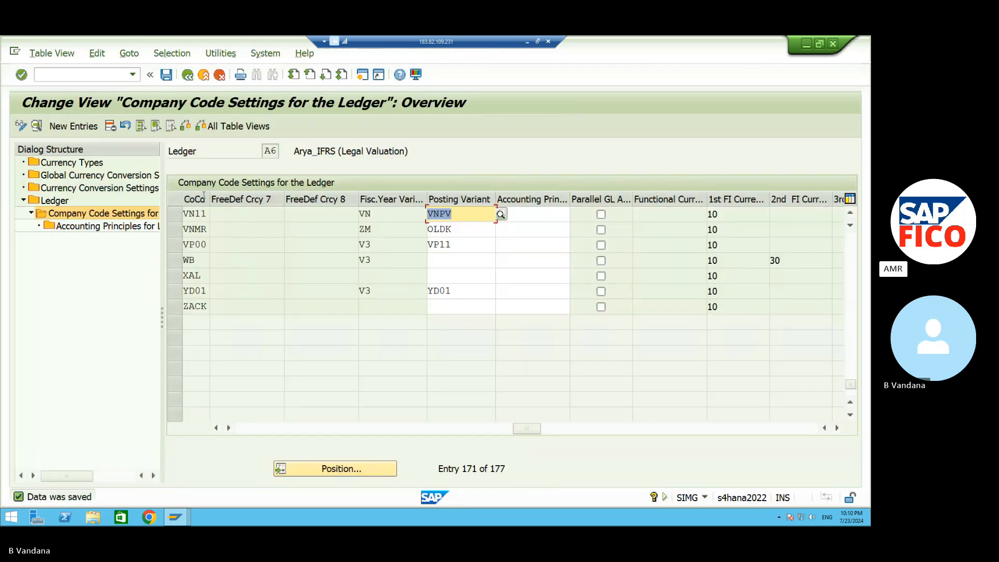
left_click(187, 75)
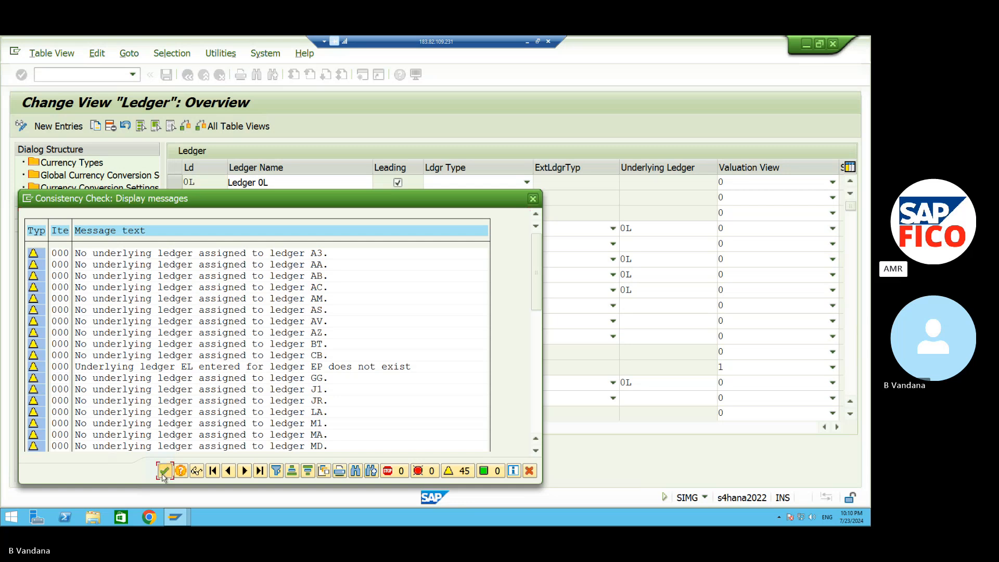
left_click(164, 470)
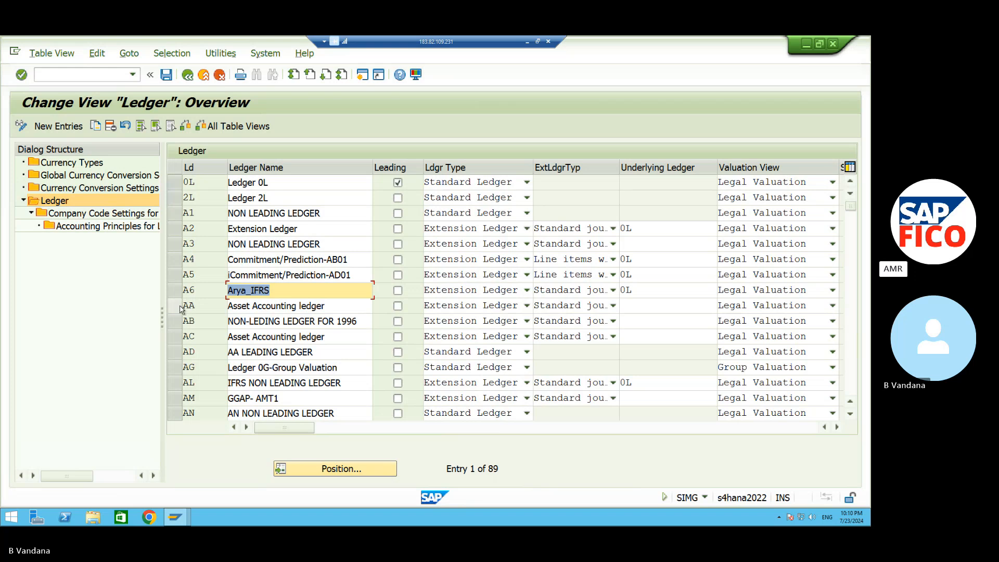
- Locate ledger AL (IFRS NON LEADING LEDGER), open its company code settings and go to the entry for company code VN11
left_click(300, 466)
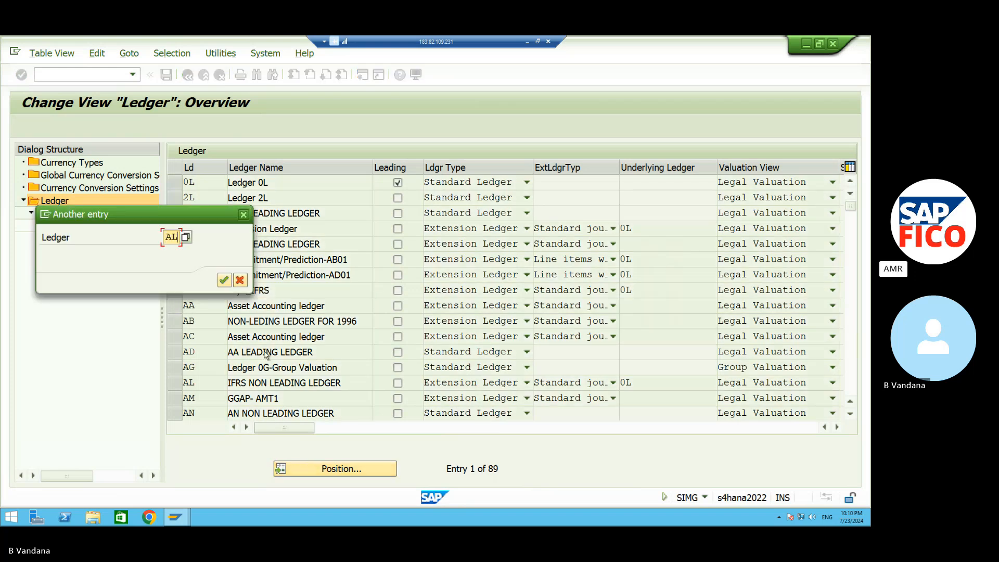
key("Return")
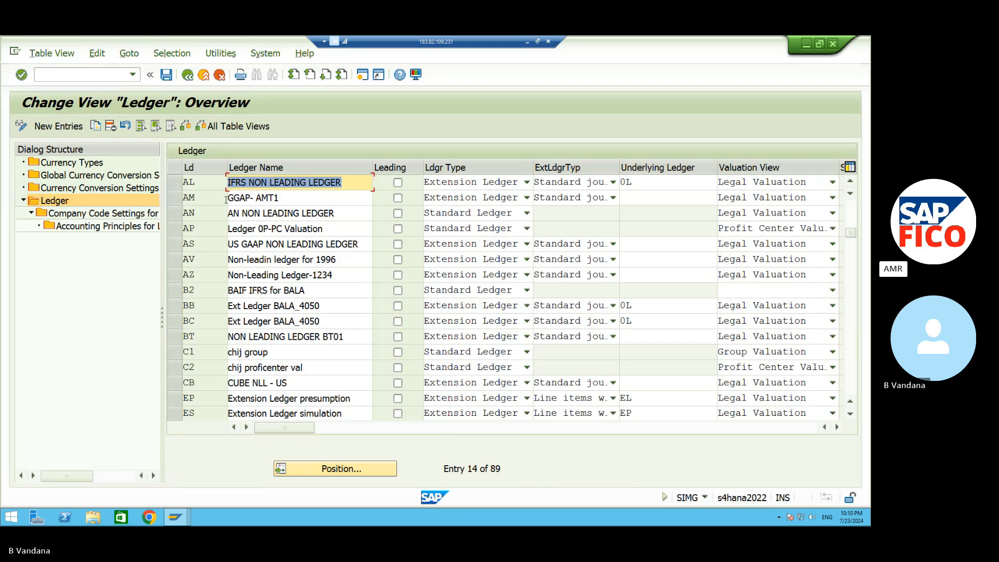
left_click(174, 183)
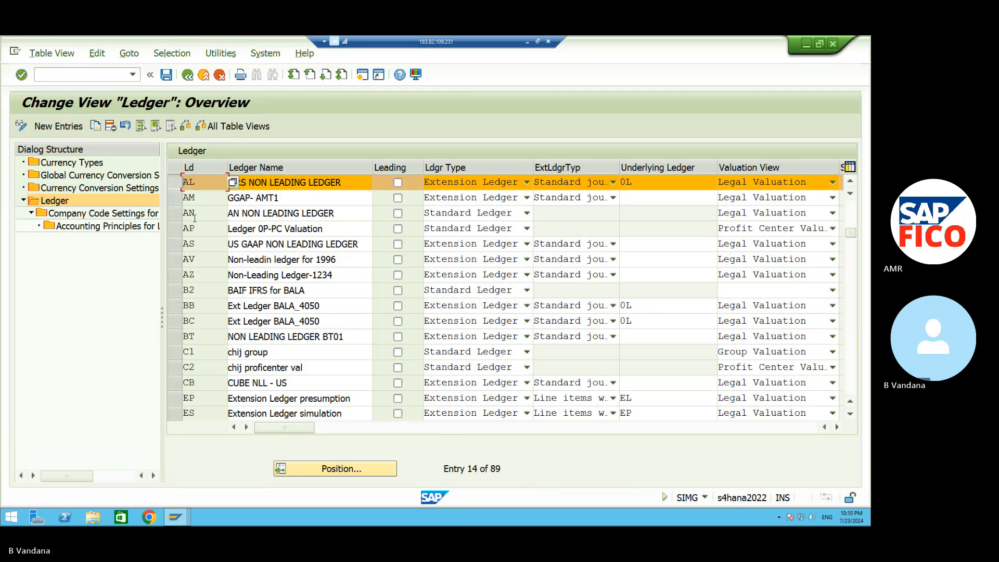
double_click(110, 214)
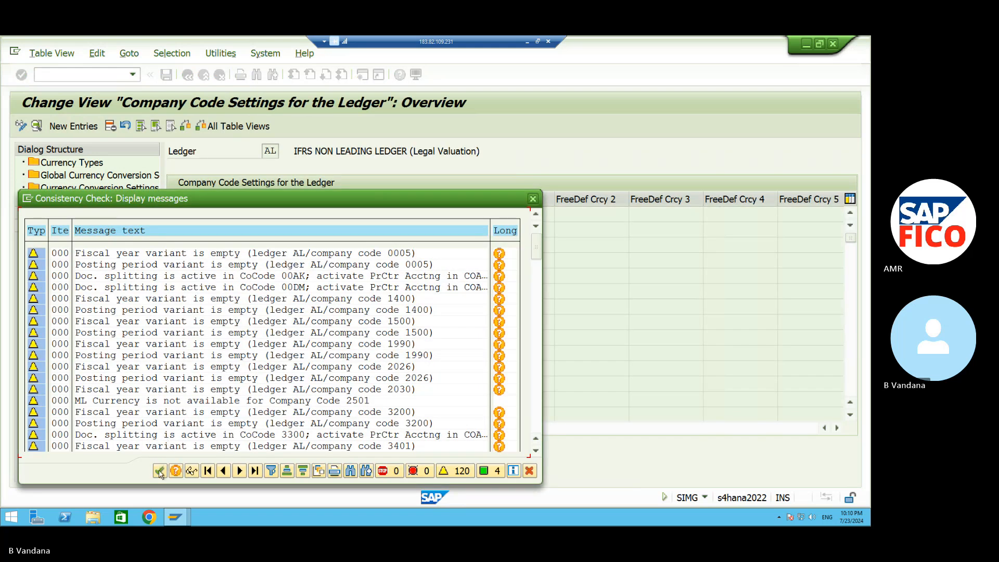
left_click(159, 471)
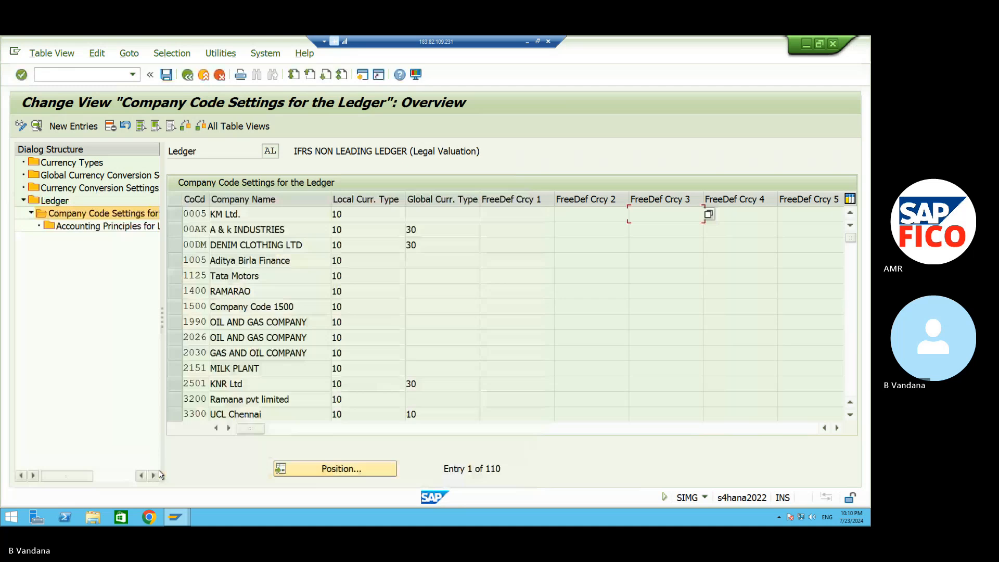
left_click(299, 471)
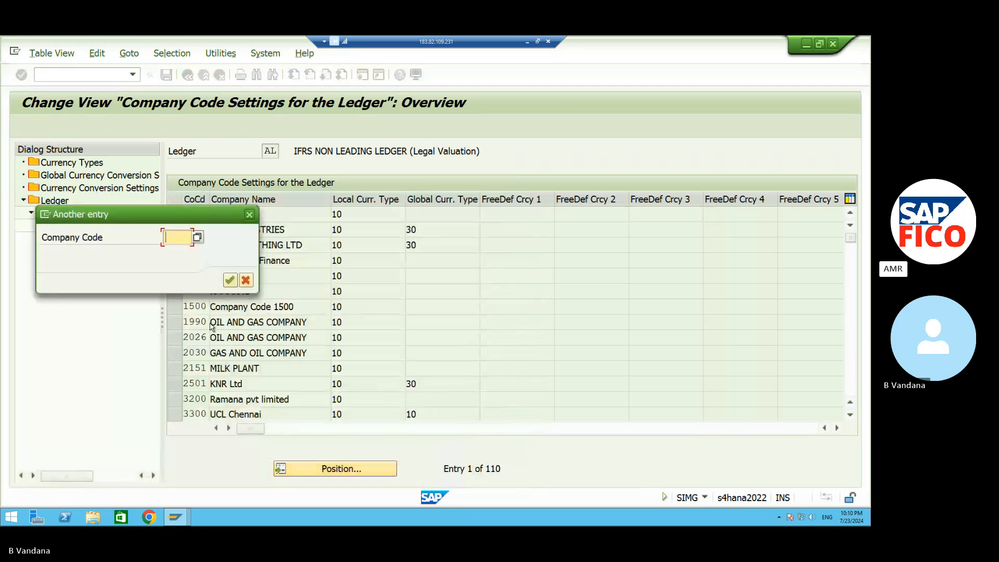
type("VN11")
key("Return")
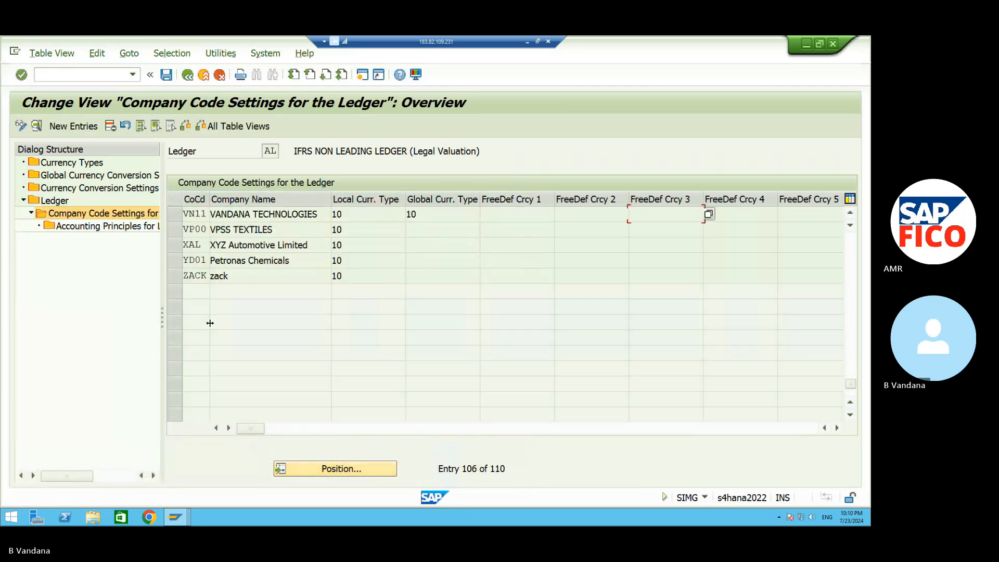
left_click(229, 428)
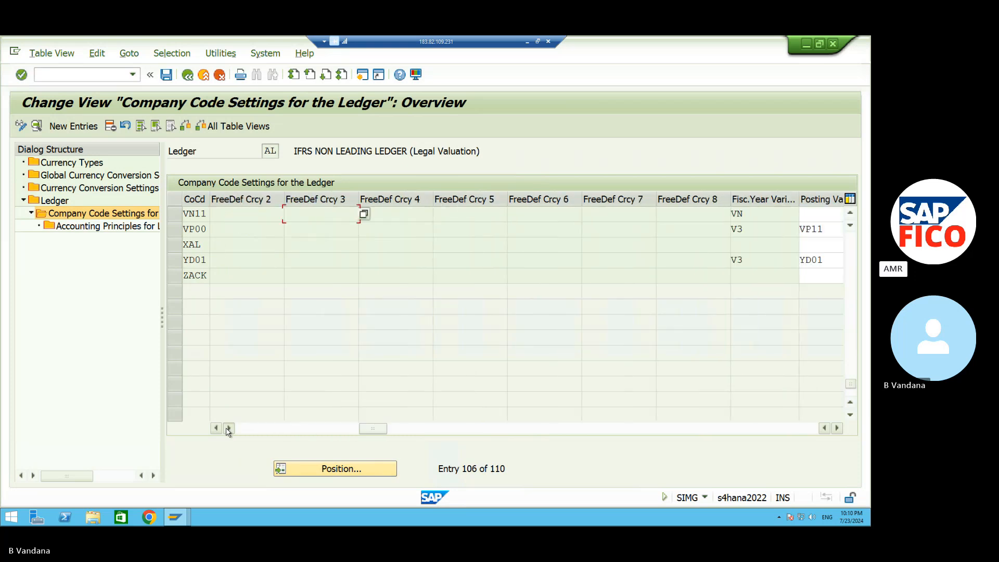
- Set the posting period variant of company code VN11 in ledger AL to VNPV
left_click(435, 217)
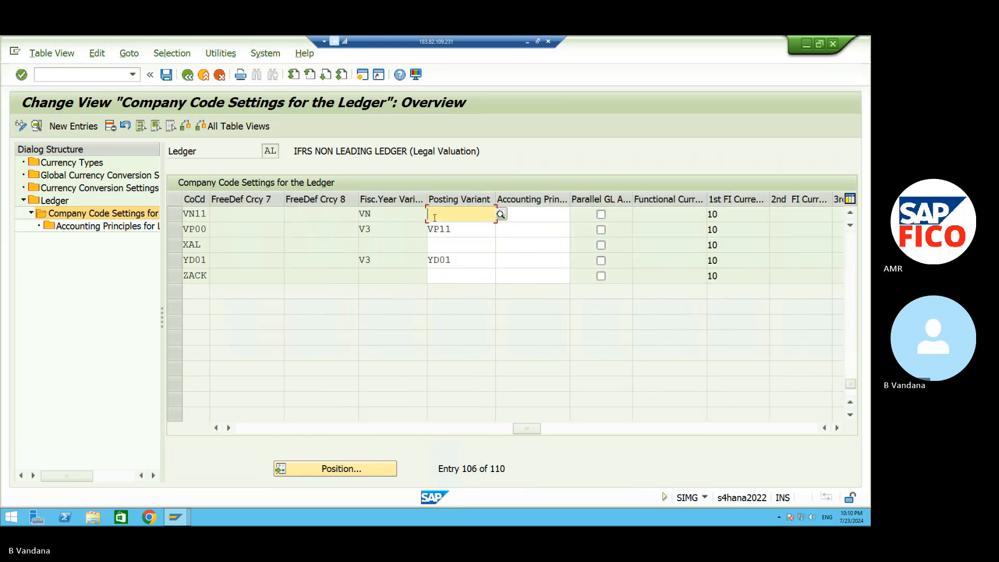
type("VN")
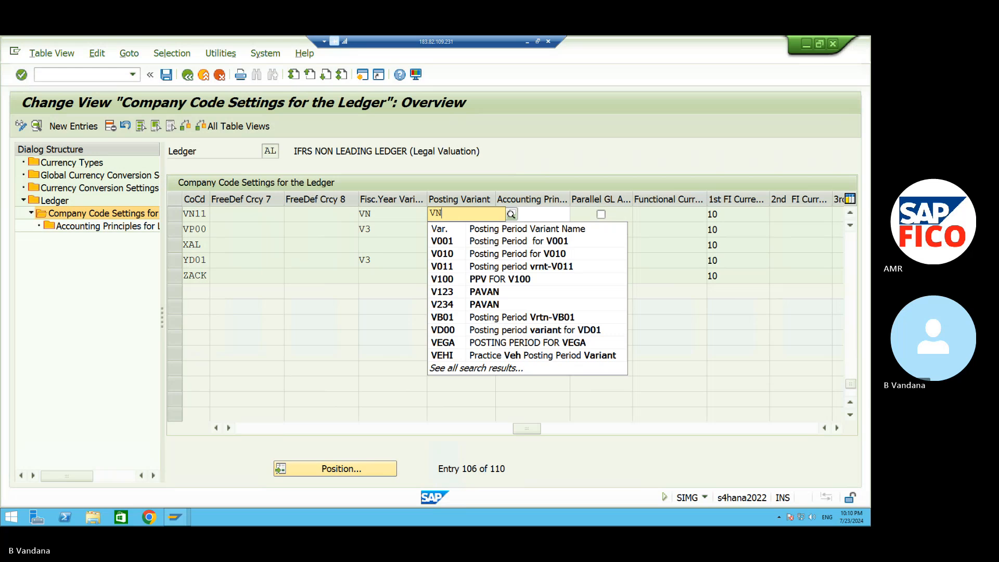
type("PV")
double_click(435, 217)
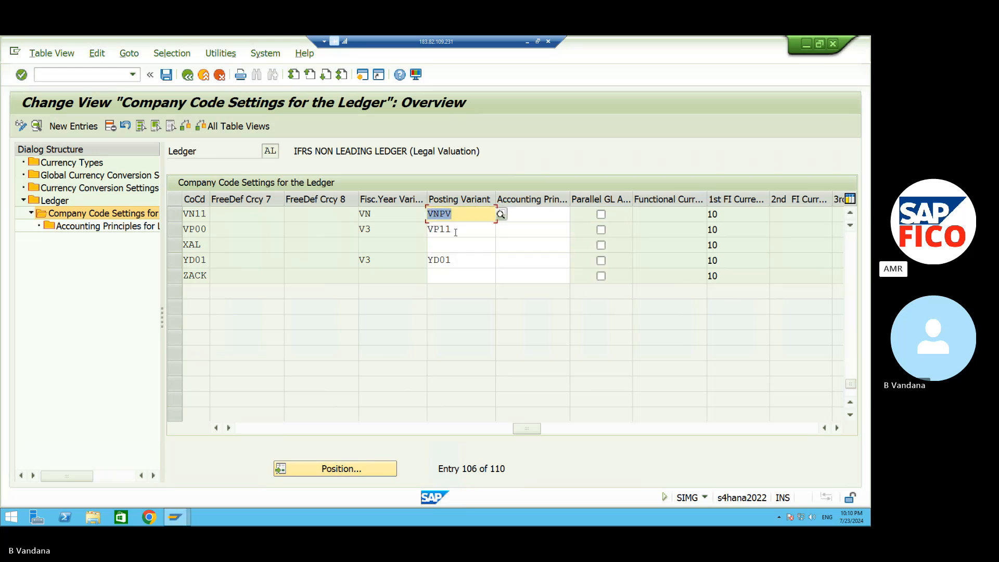
- Save the ledger AL settings and return to the ledger overview, dismissing the consistency check messages
left_click(167, 79)
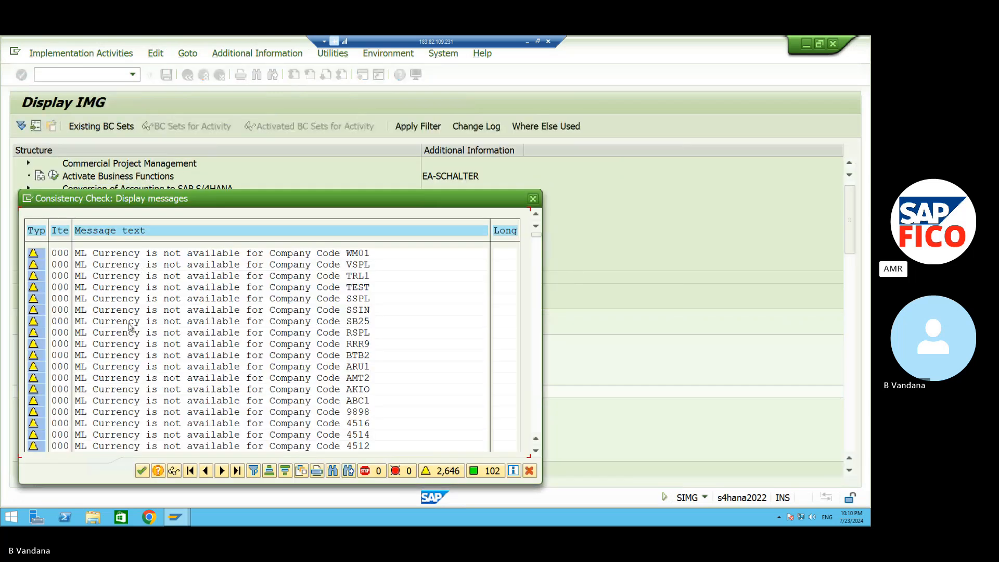
left_click(141, 471)
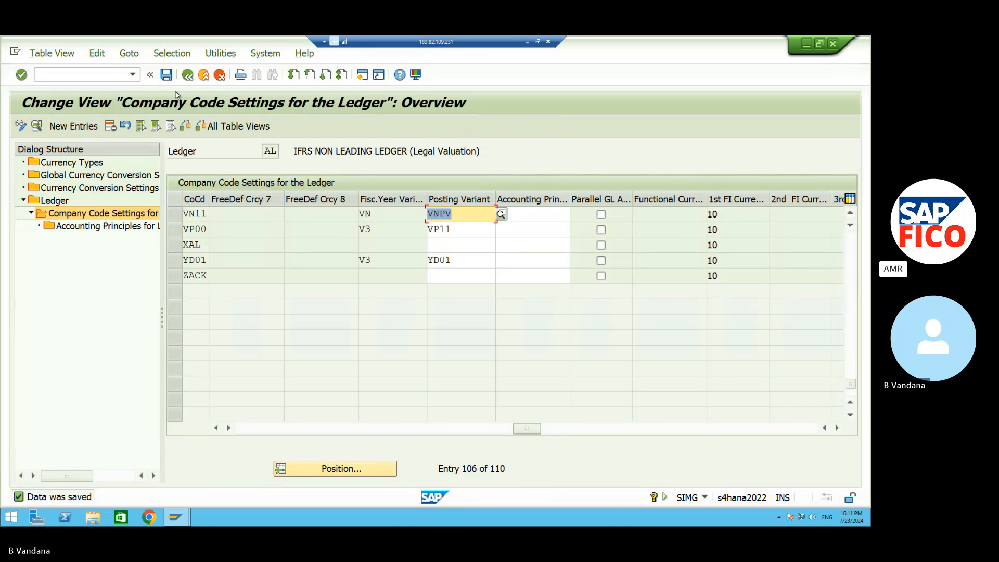
left_click(187, 75)
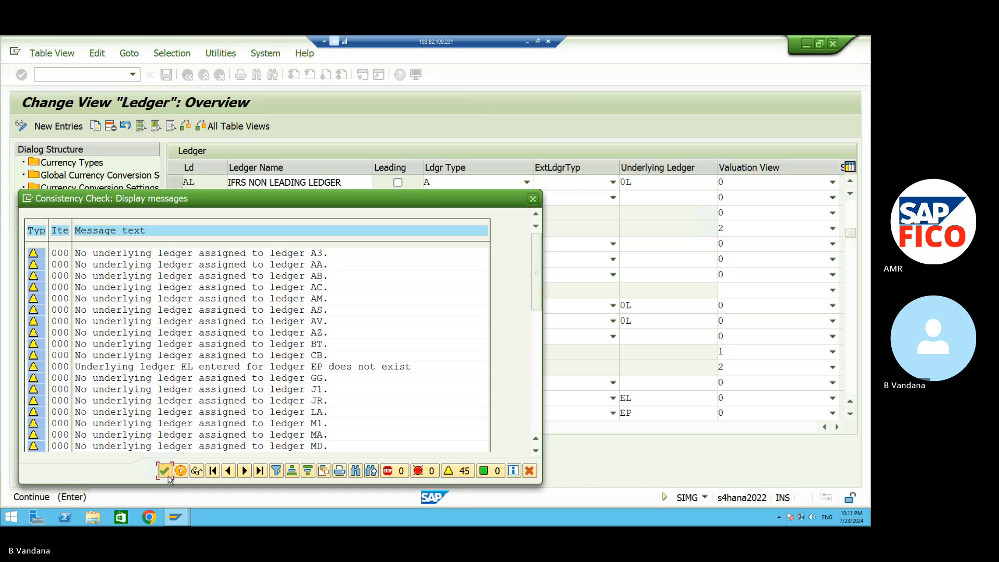
left_click(164, 471)
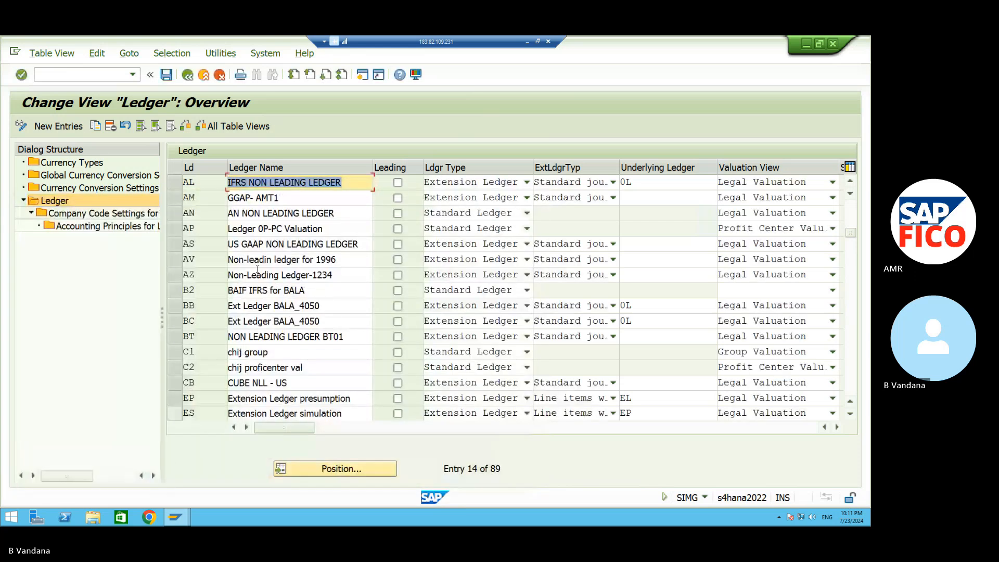
- Open the company code settings of ledger BB and go to the entry for company code VN11
left_click(181, 308)
double_click(122, 215)
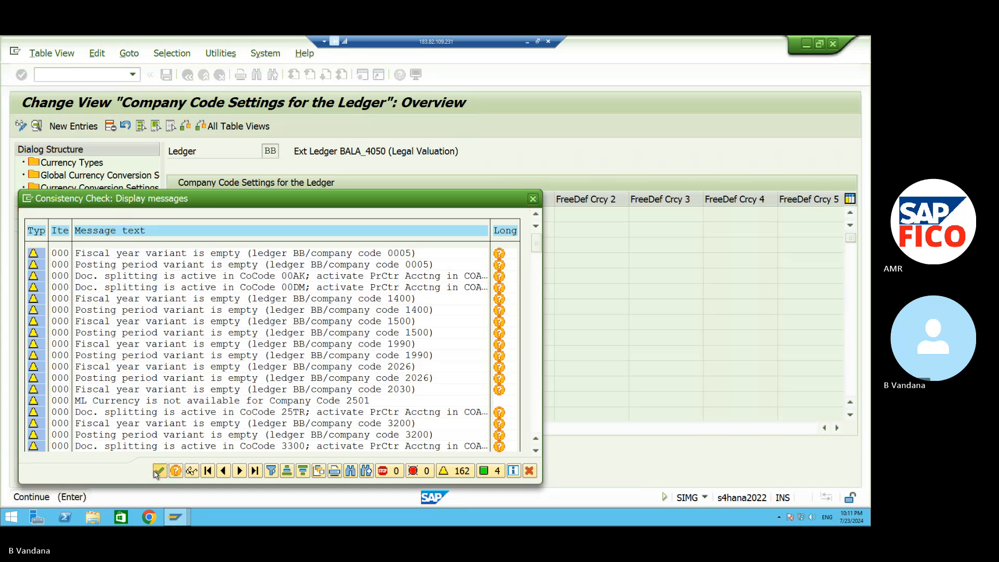
left_click(159, 471)
left_click(299, 469)
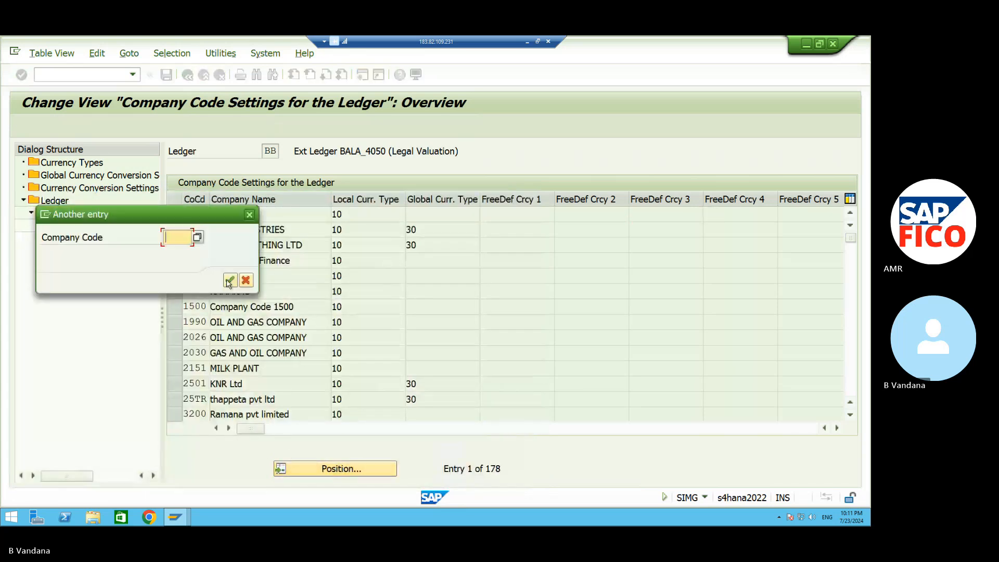
type("VN11")
left_click(227, 281)
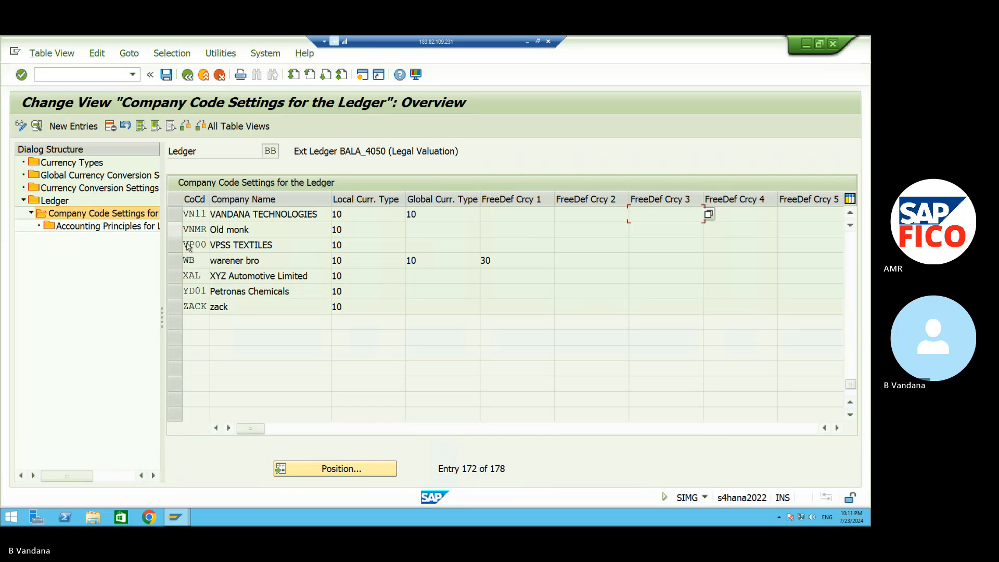
- Set the posting period variant of company code VN11 in ledger BB to VNPV
left_click(229, 428)
left_click(229, 428)
left_click(228, 428)
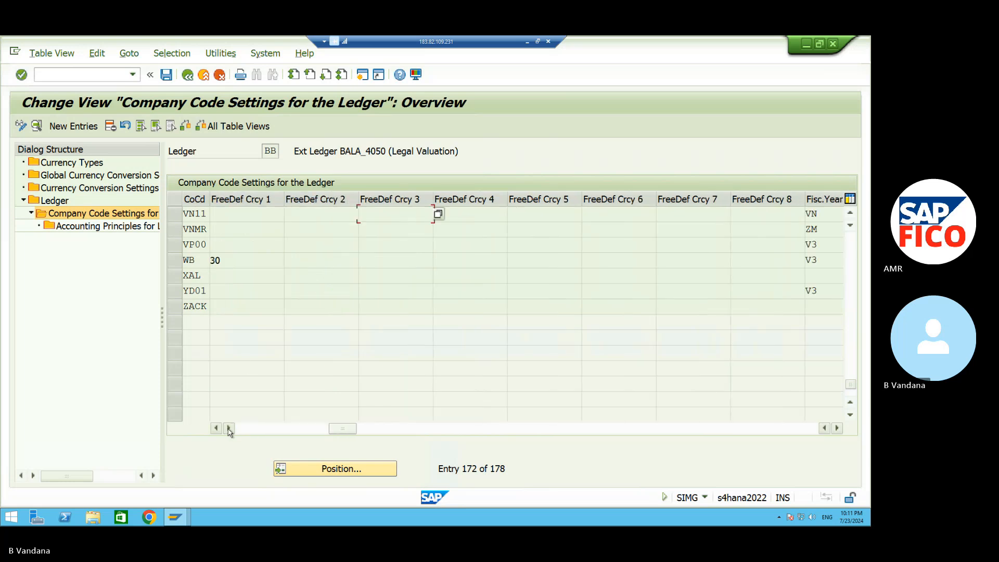
left_click(228, 428)
left_click(229, 428)
left_click(228, 428)
left_click(229, 428)
left_click(229, 428)
left_click(229, 428)
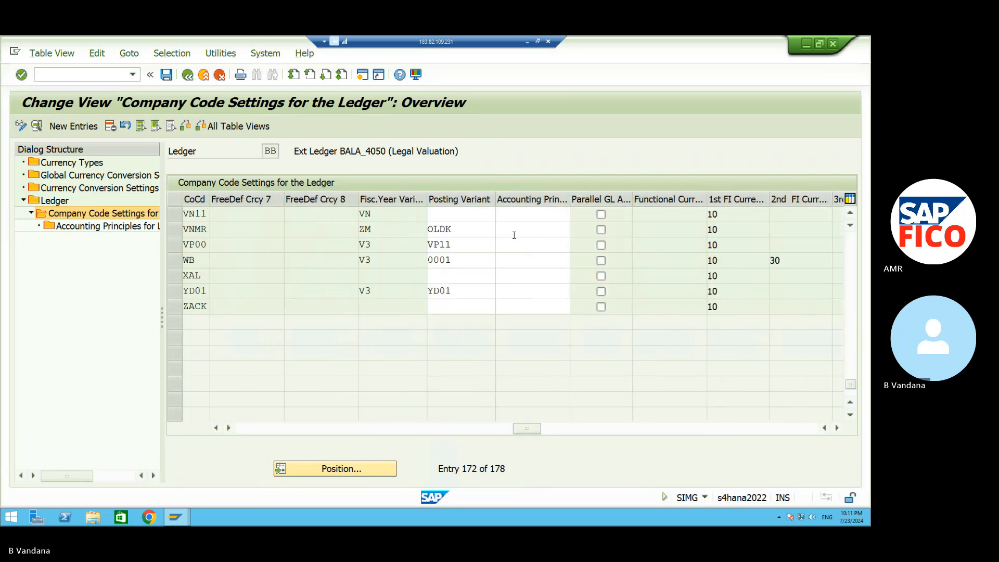
left_click(451, 215)
type("VN")
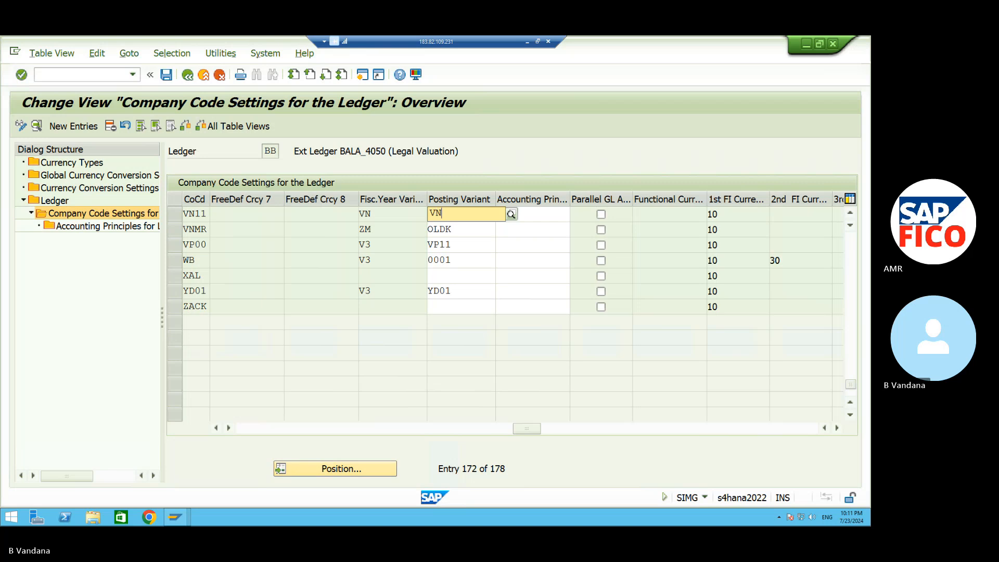
type("PV")
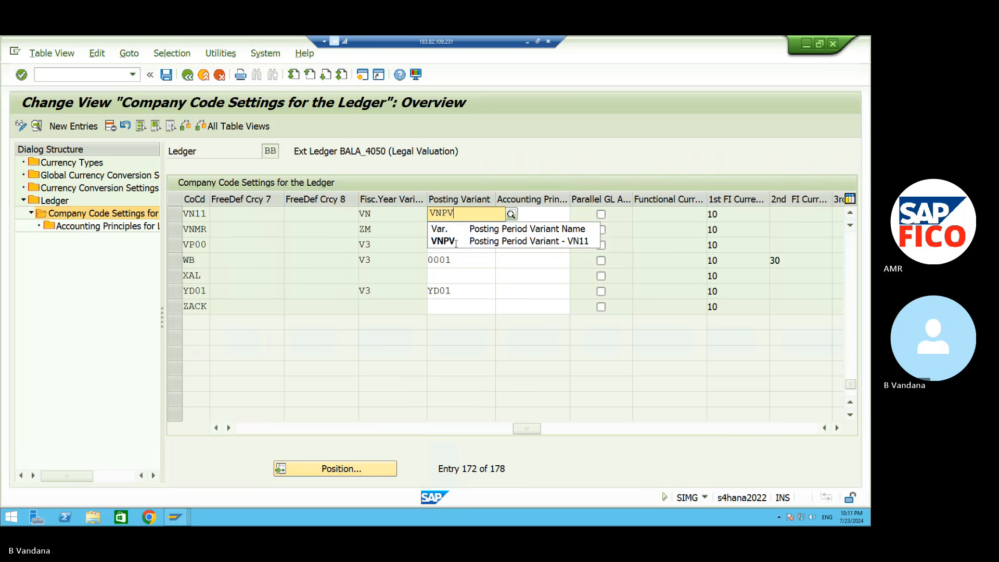
left_click(465, 242)
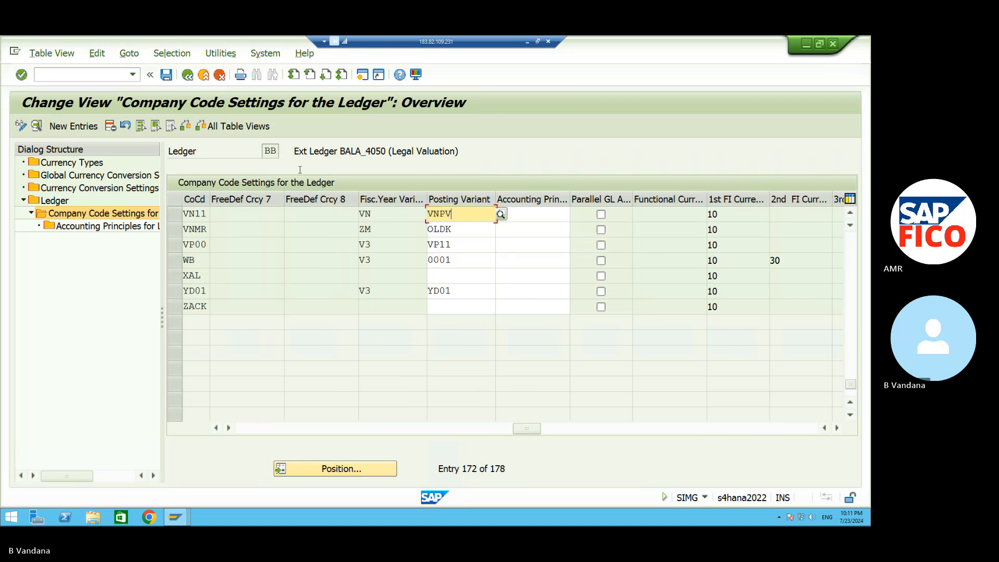
- Save the ledger BB settings and return to the ledger overview, dismissing the consistency check messages
left_click(166, 76)
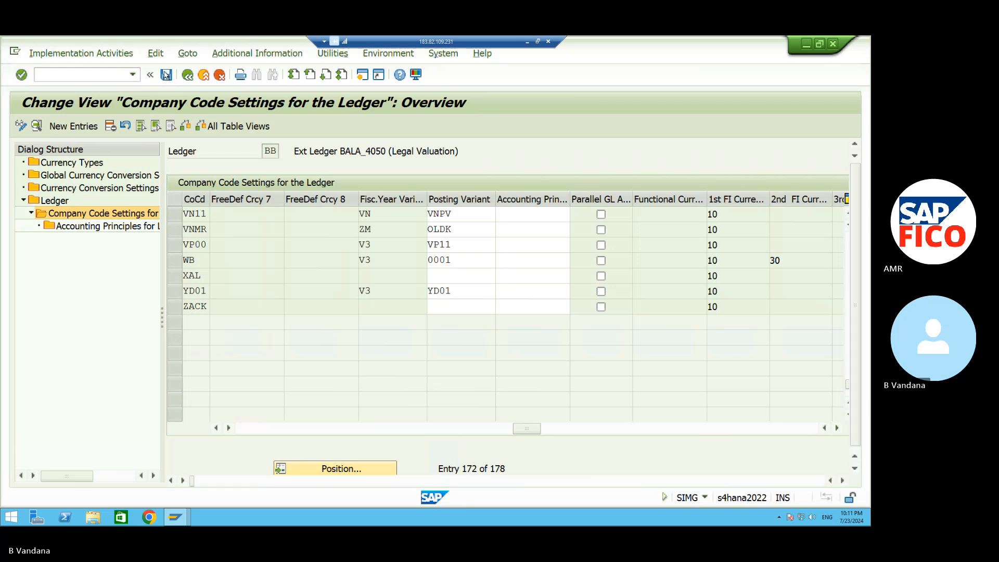
left_click(143, 471)
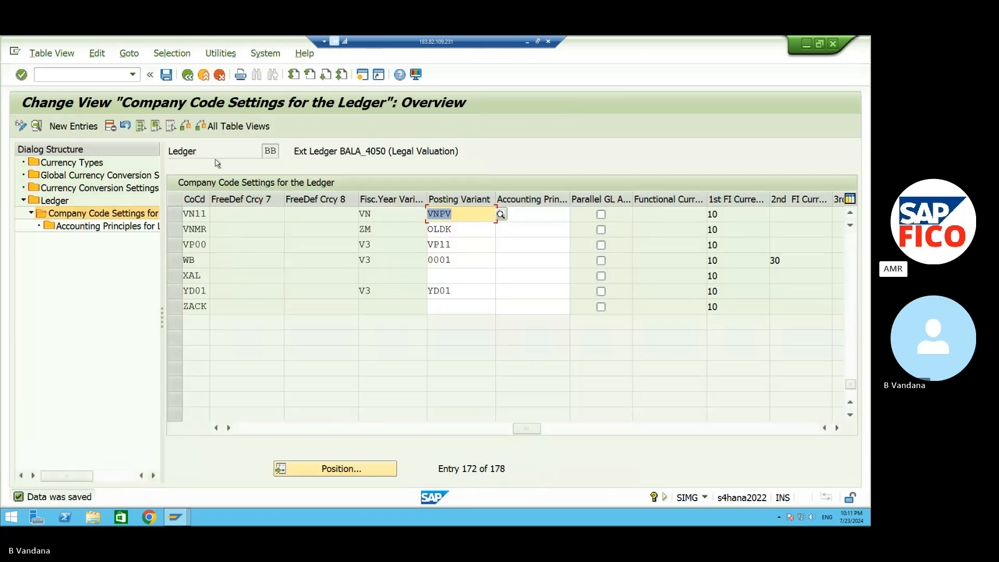
left_click(188, 76)
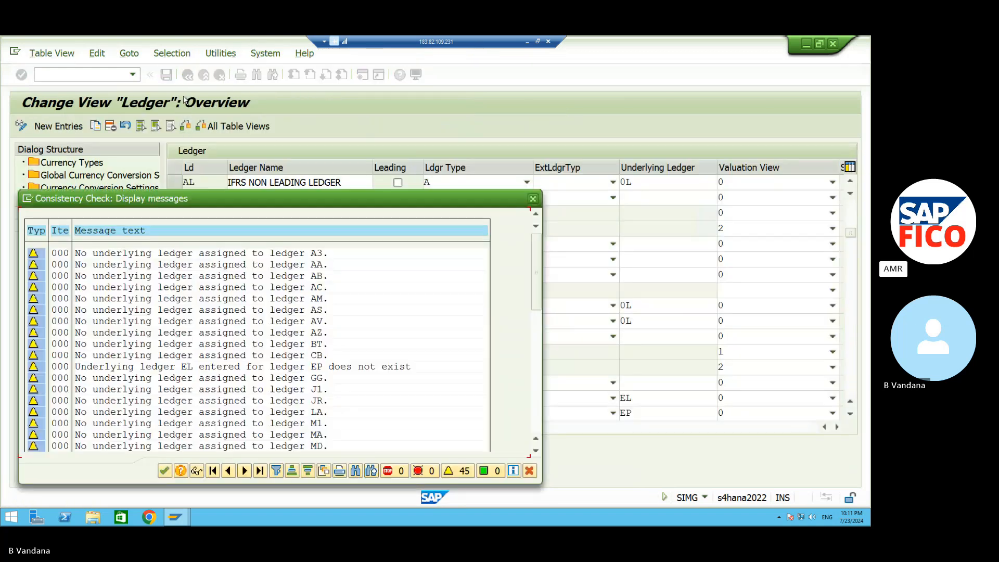
left_click(164, 471)
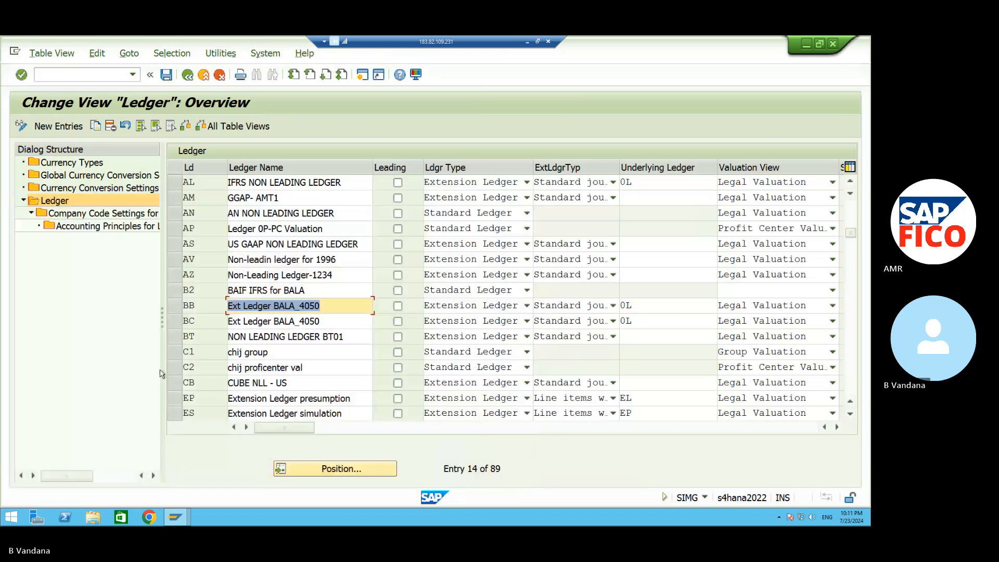
- Open the company code settings of ledger BC and go to the entry for company code VN11
left_click(173, 321)
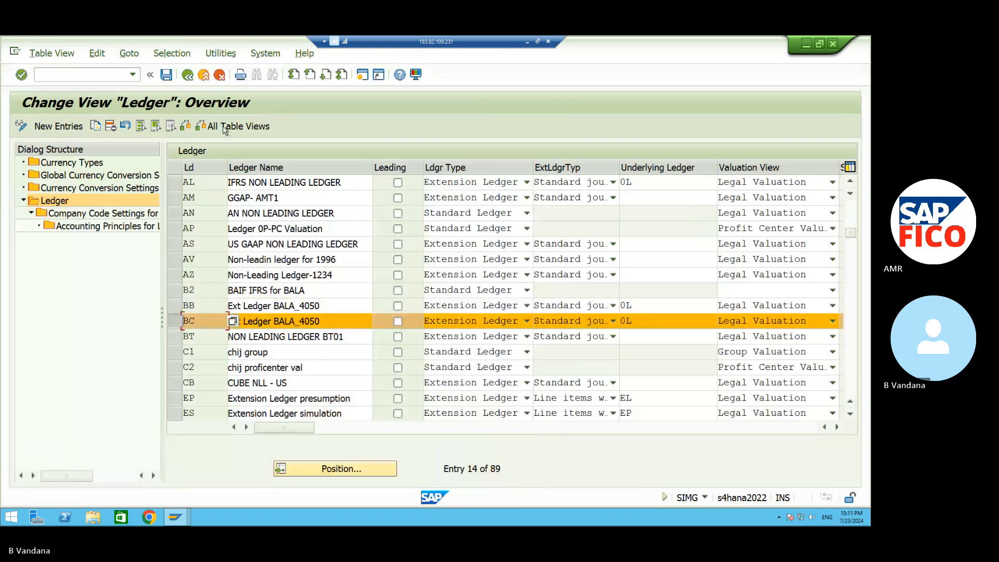
double_click(149, 213)
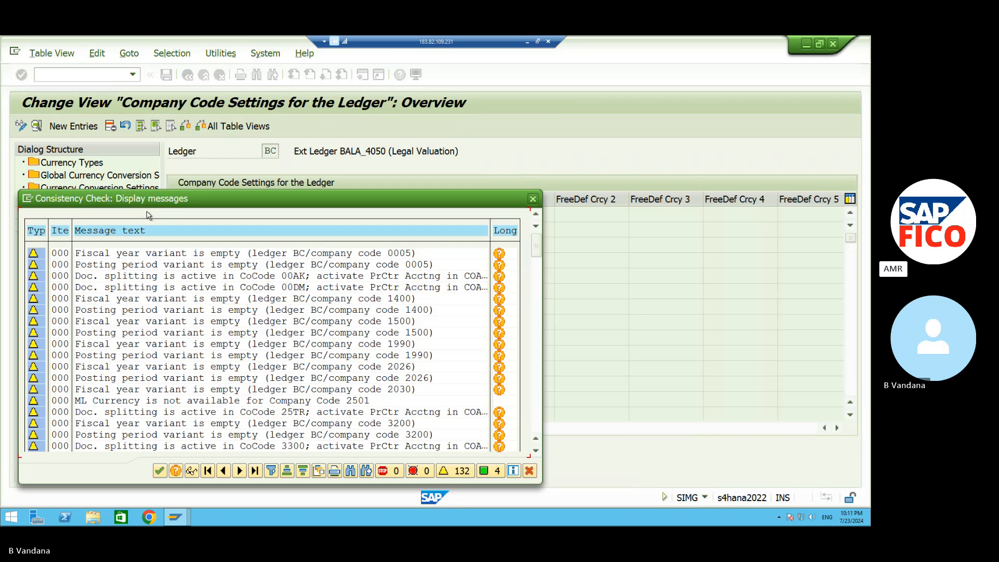
left_click(160, 470)
left_click(292, 468)
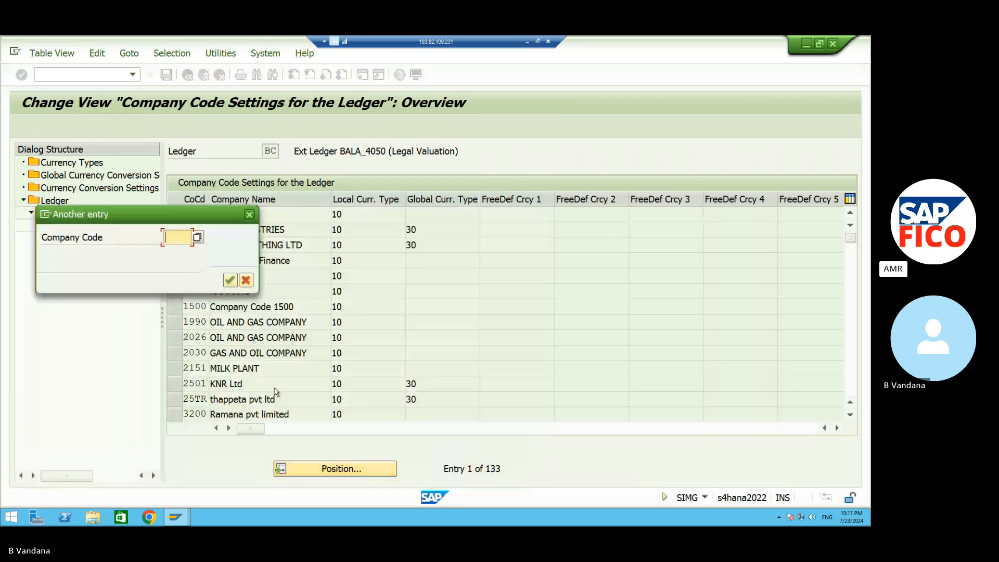
type("VN1")
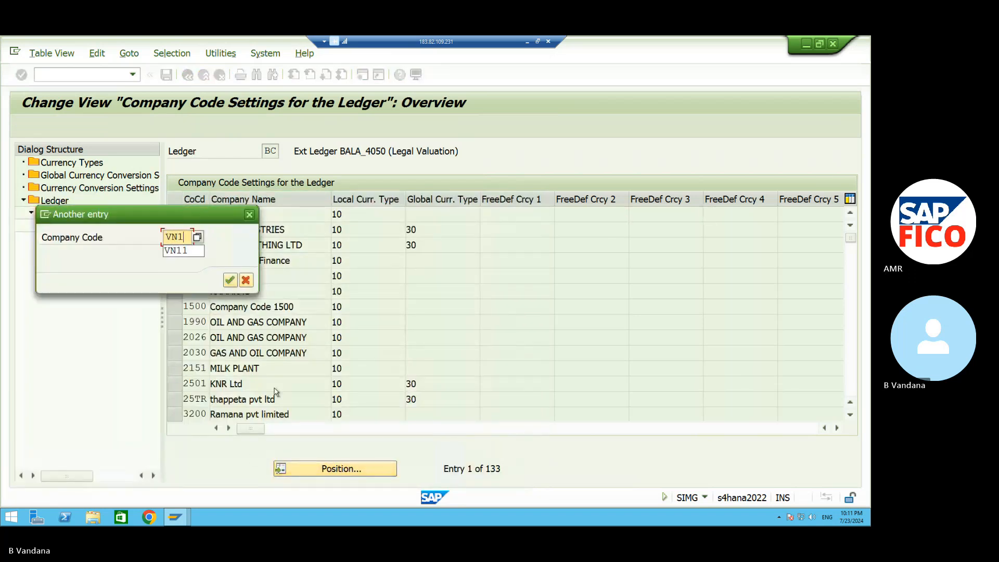
type("1")
key("Return")
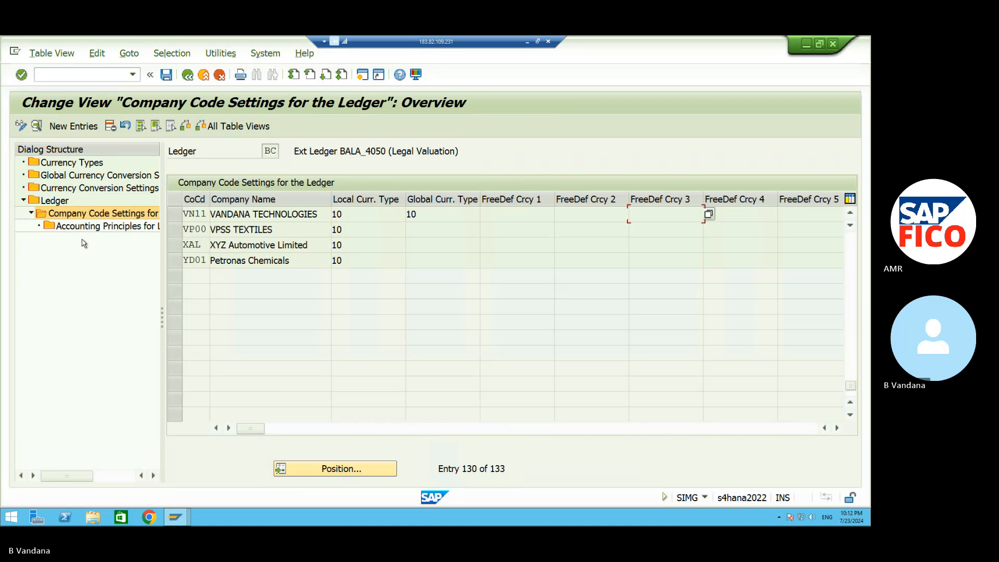
- Assign posting variant VNPV to company code VN11 in ledger BC and save, accepting the consistency check messages
left_click(229, 428)
left_click(229, 428)
left_click(229, 427)
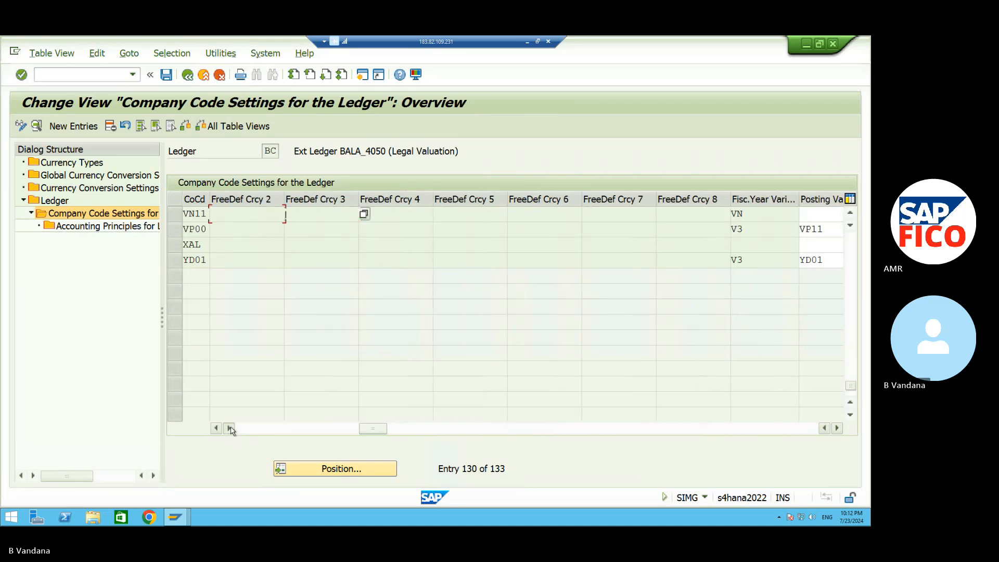
left_click(229, 428)
left_click(229, 428)
left_click(594, 215)
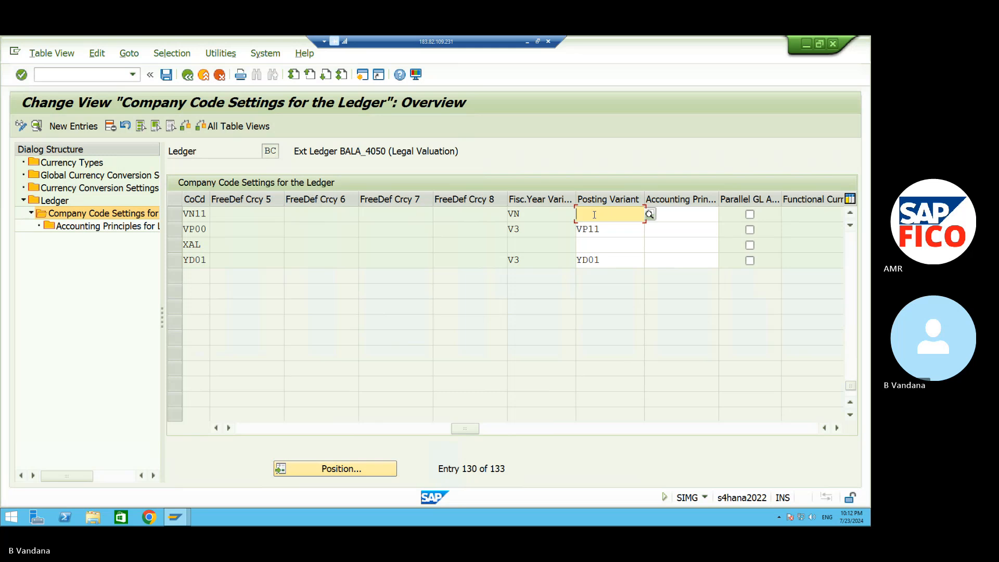
type("VNPV")
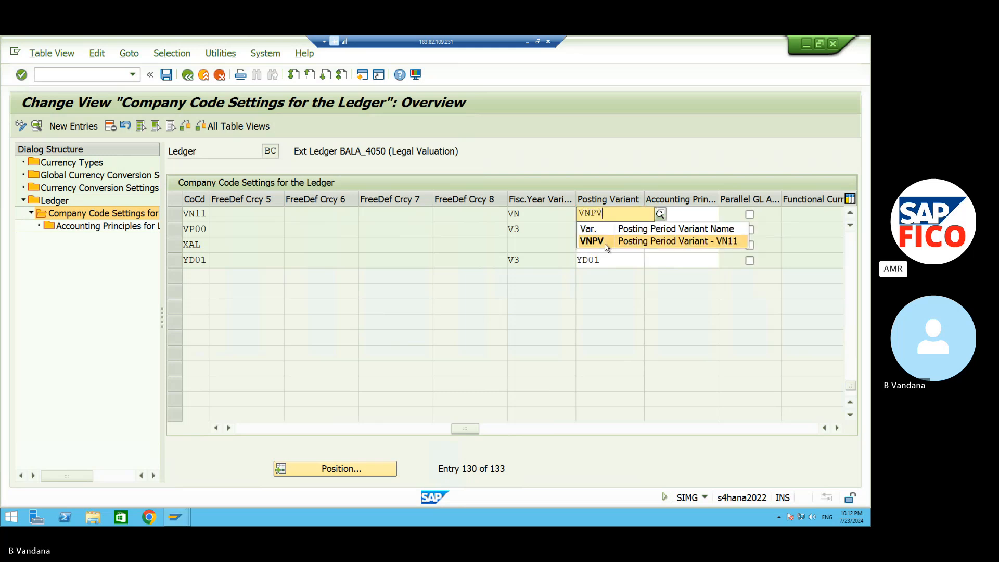
left_click(607, 243)
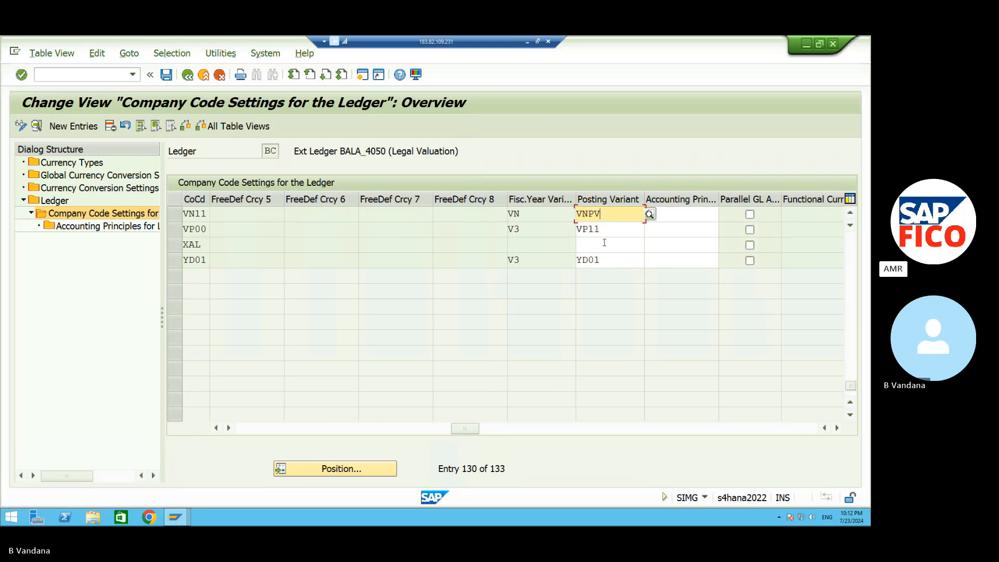
left_click(165, 74)
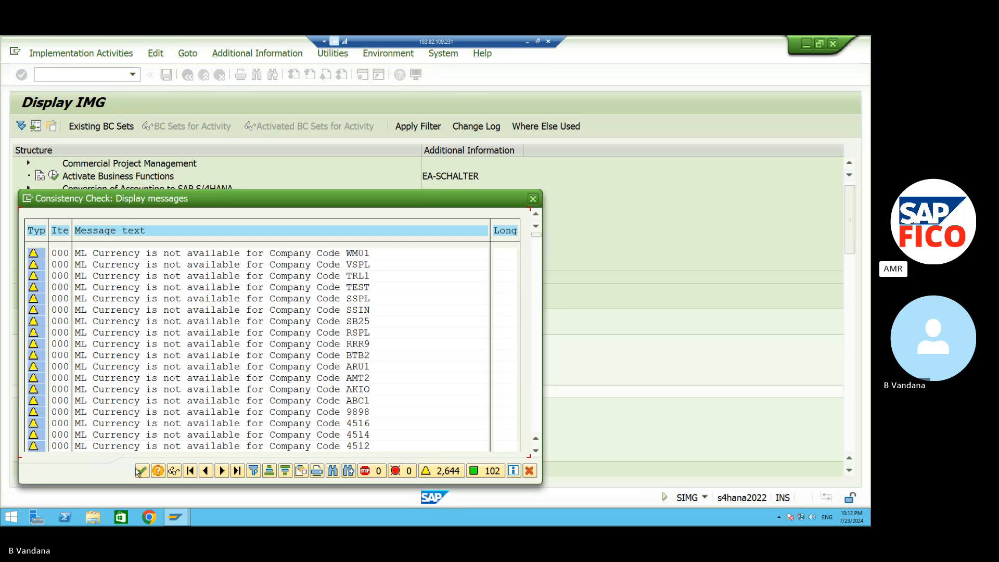
left_click(141, 471)
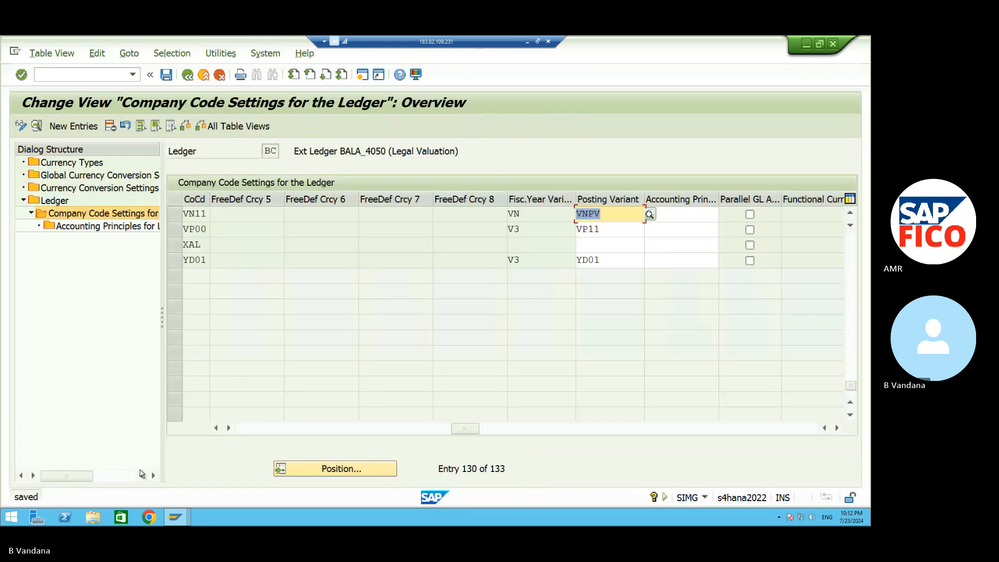
- Open the company code settings for ledger I4 from the ledger overview and position the list at company code VN11
left_click(187, 74)
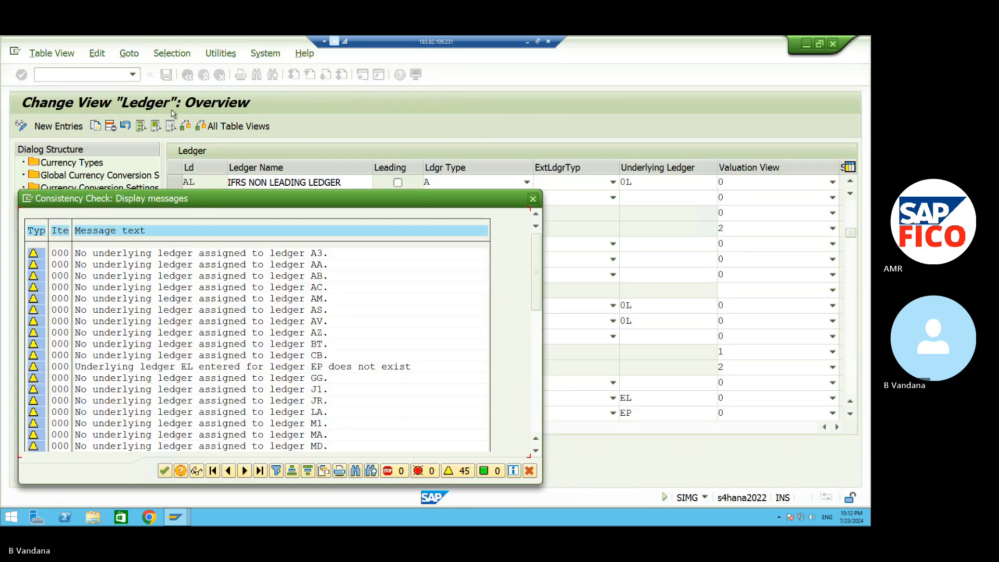
left_click(164, 470)
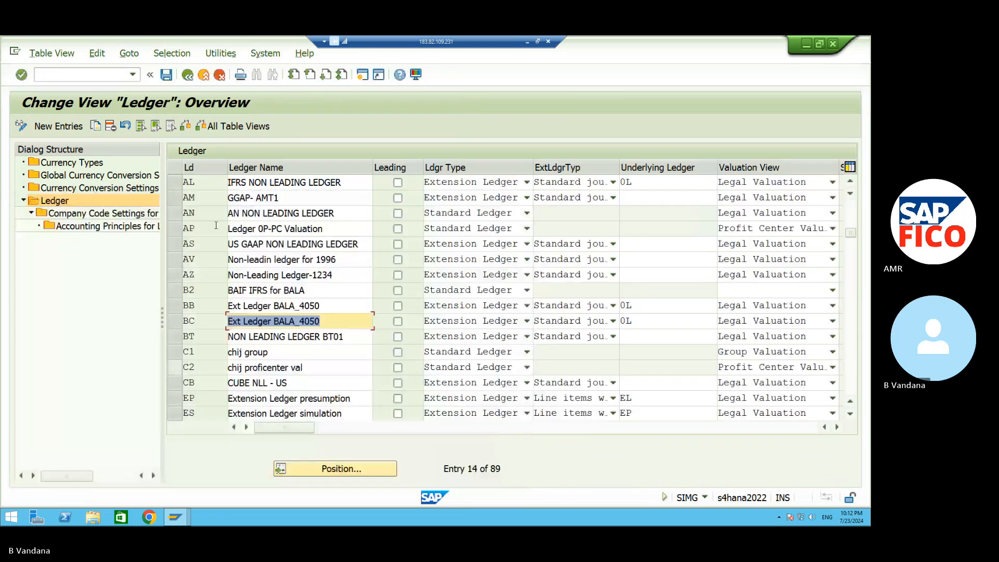
left_click(300, 467)
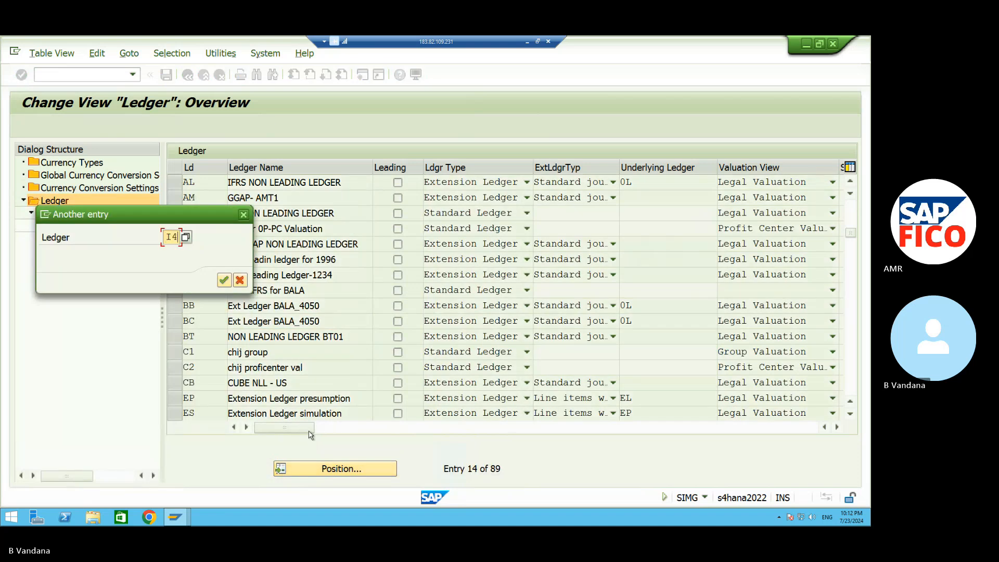
left_click(224, 281)
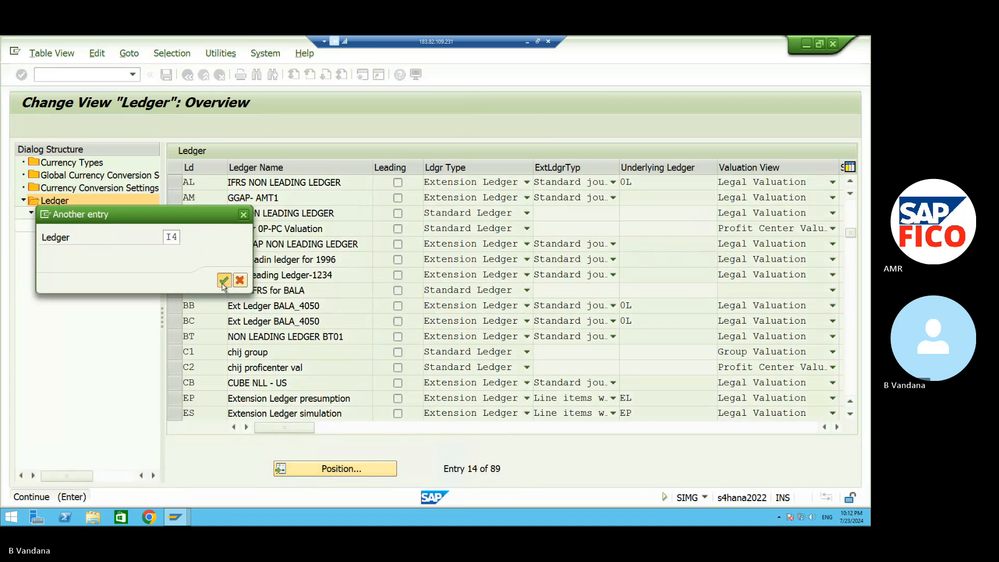
left_click(177, 183)
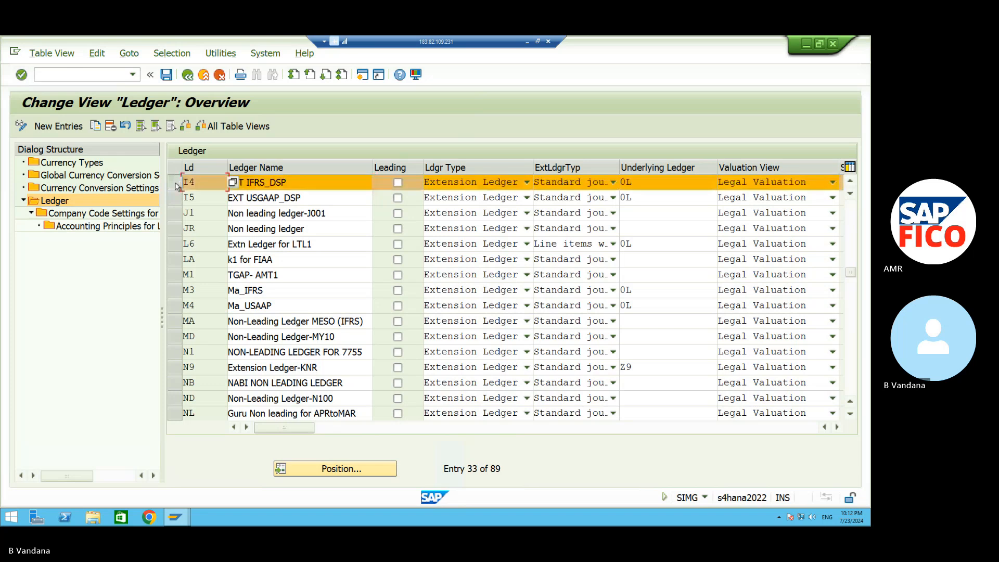
double_click(99, 213)
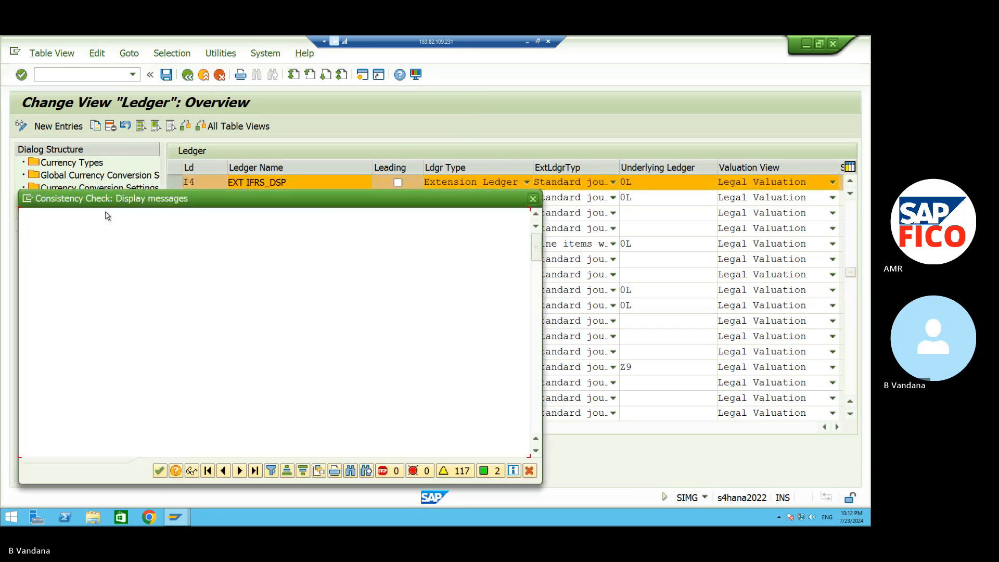
left_click(160, 470)
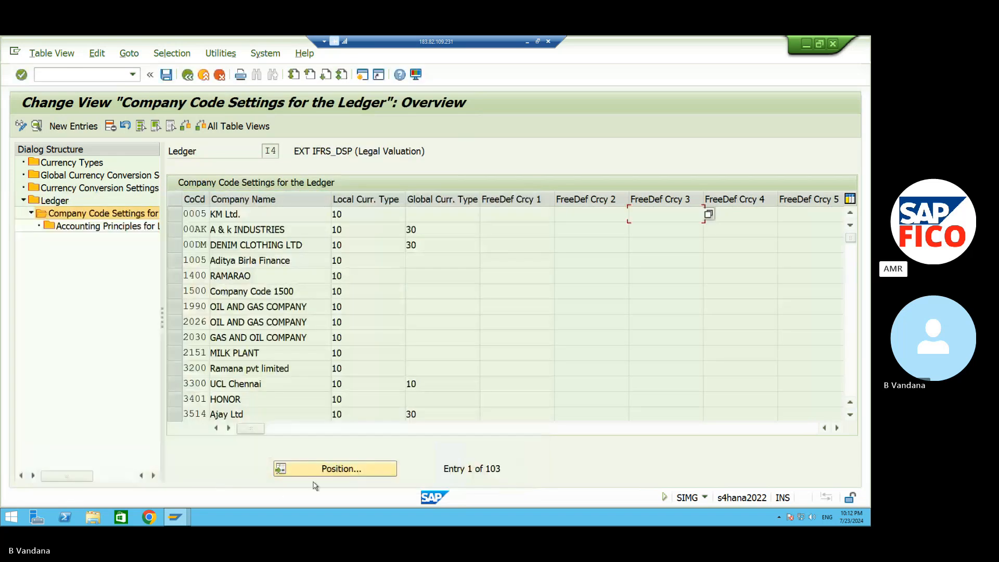
left_click(334, 468)
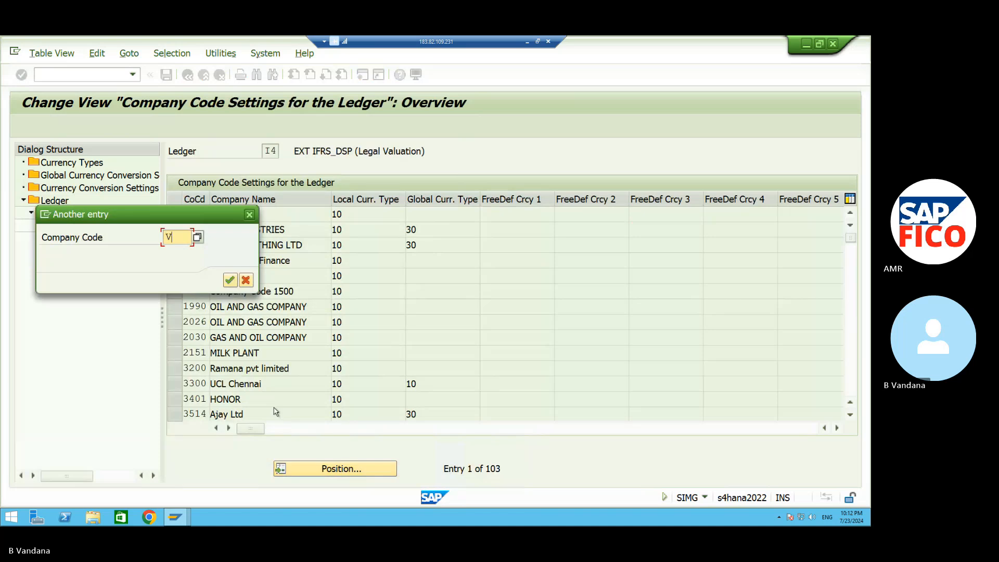
type("N11")
key("Return")
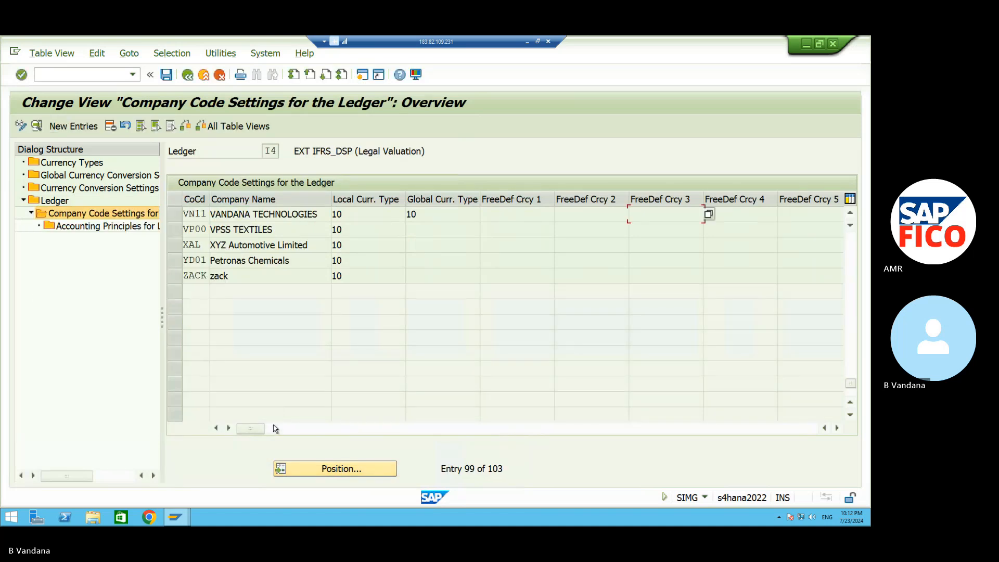
- Assign posting variant VNPV to company code VN11 in ledger I4 and save, accepting the consistency check messages
left_click(229, 428)
left_click(229, 428)
left_click(229, 428)
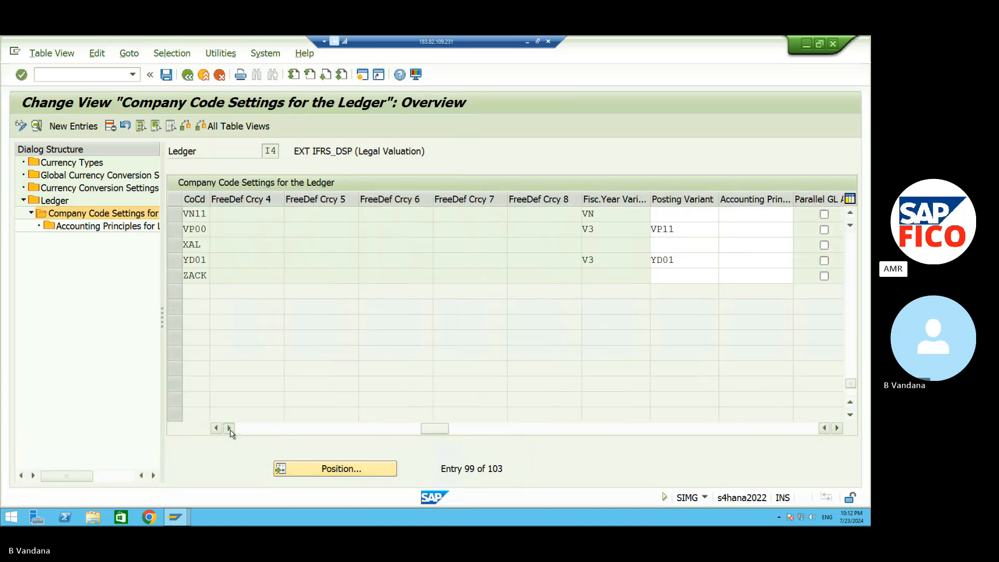
left_click(229, 428)
left_click(229, 428)
left_click(539, 215)
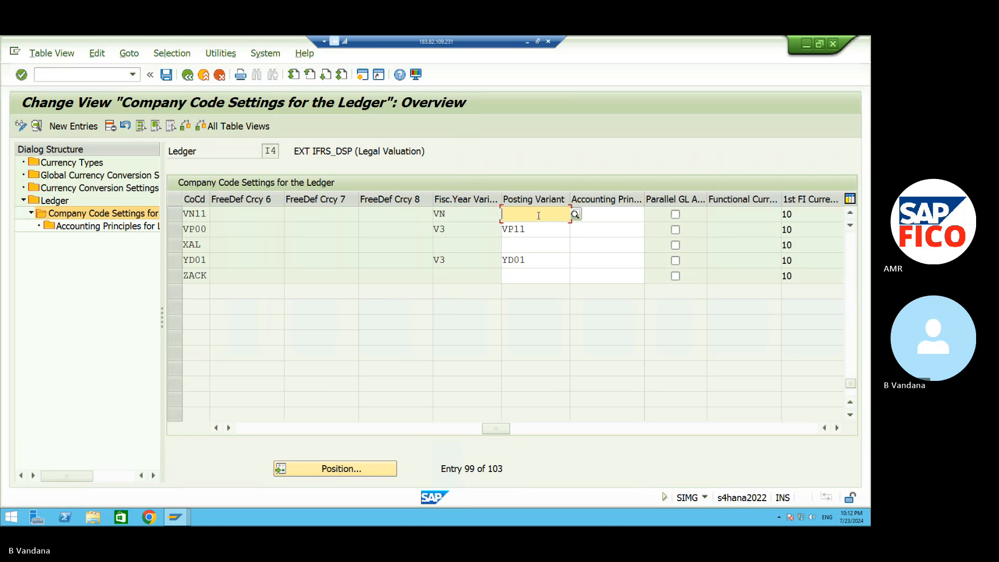
type("VNPV")
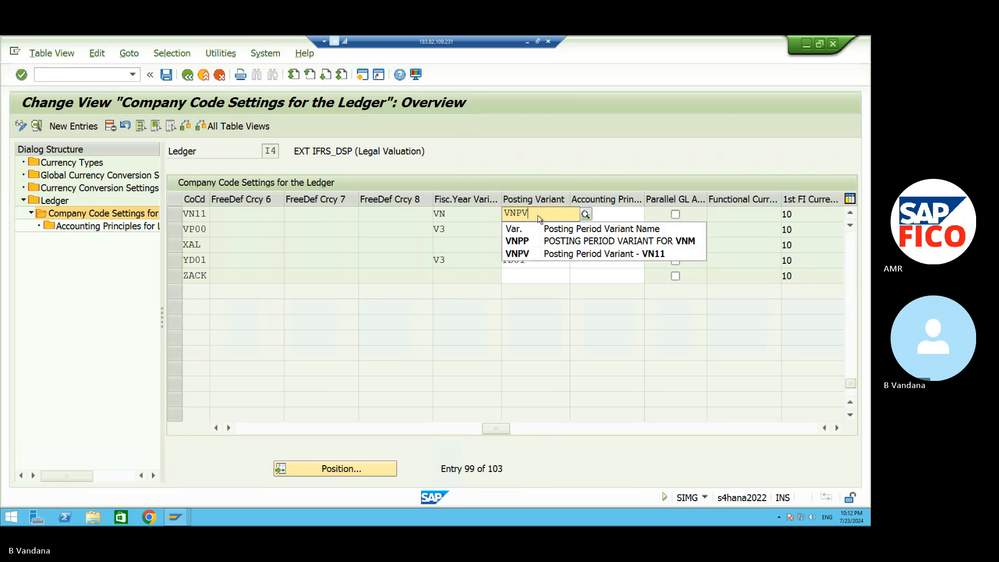
key("Return")
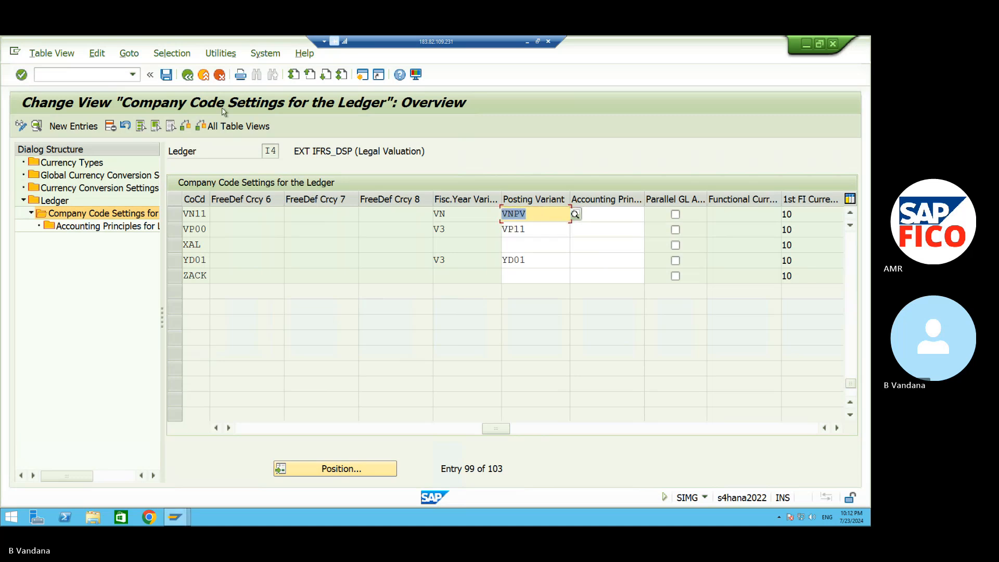
left_click(167, 75)
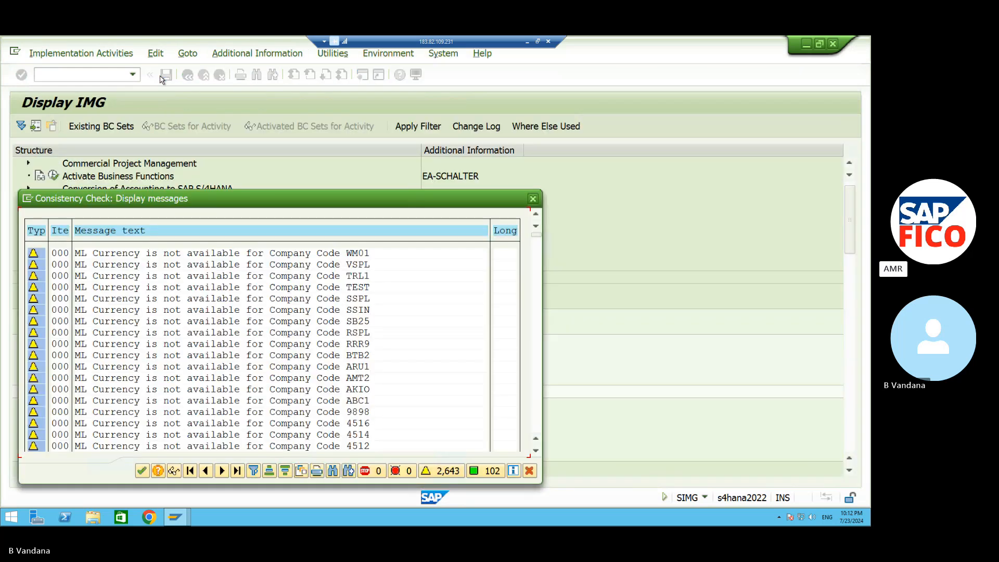
left_click(143, 471)
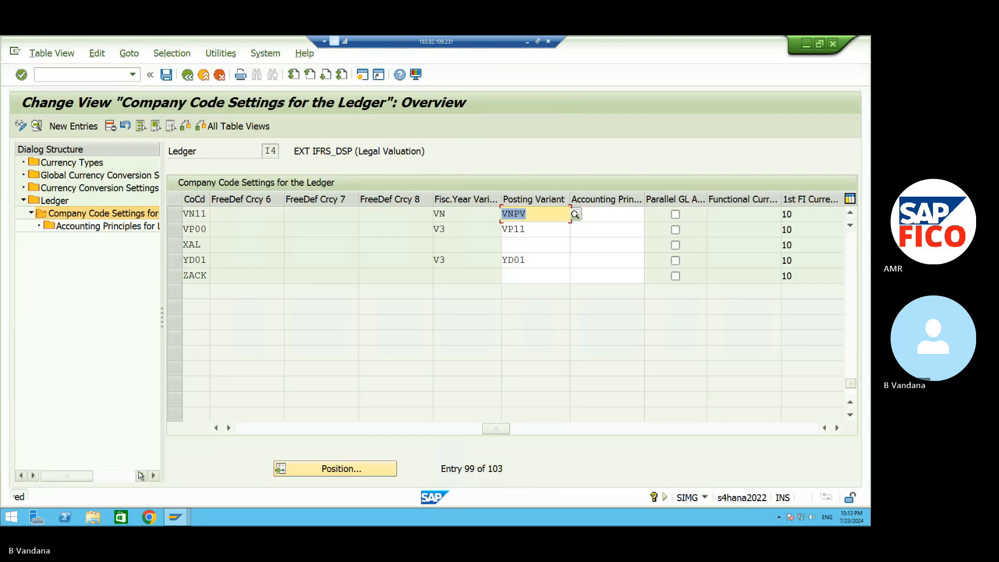
- Return to the ledger overview, open the company code settings for ledger I5 and position the list at company code VN11
left_click(187, 74)
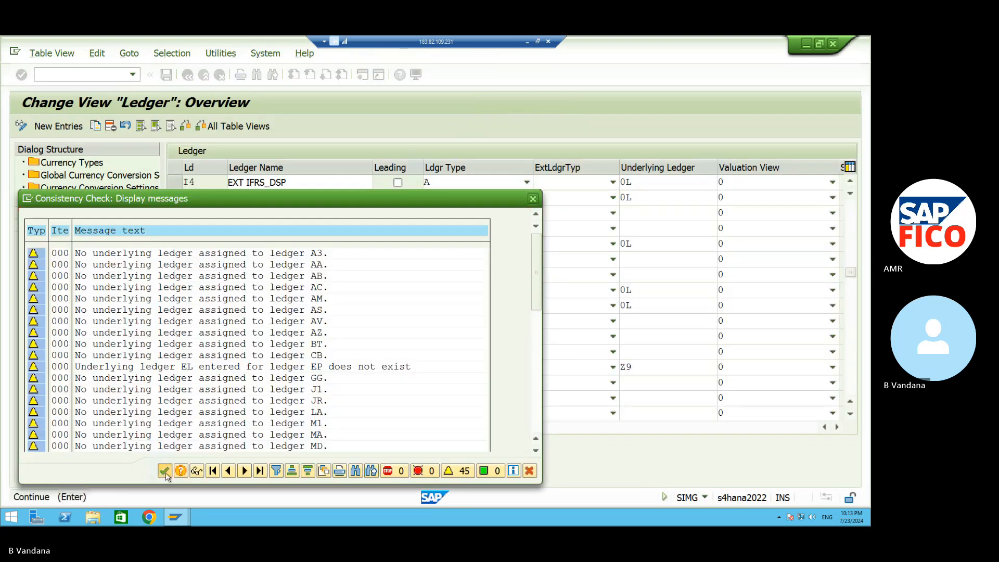
left_click(164, 471)
left_click(178, 198)
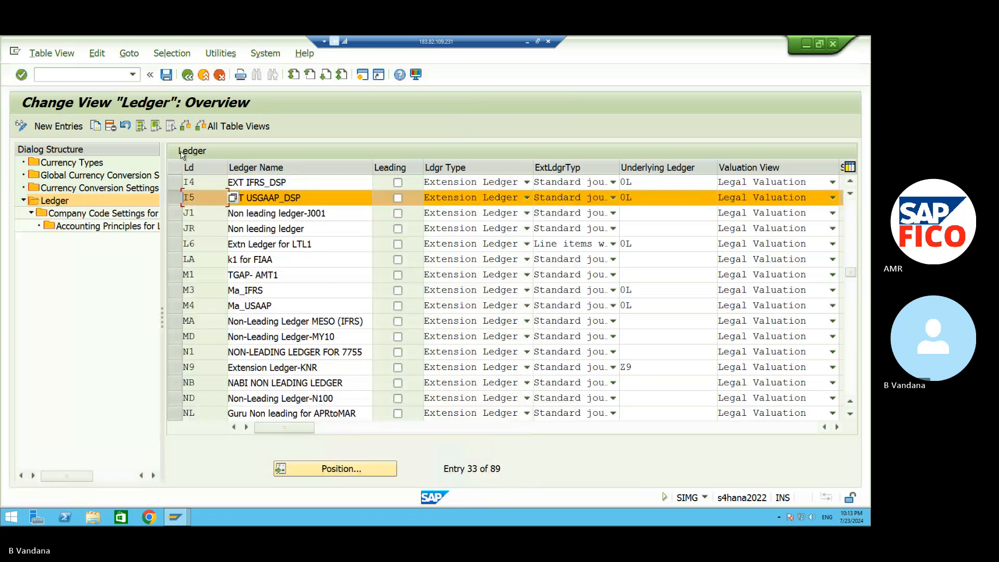
left_click(121, 214)
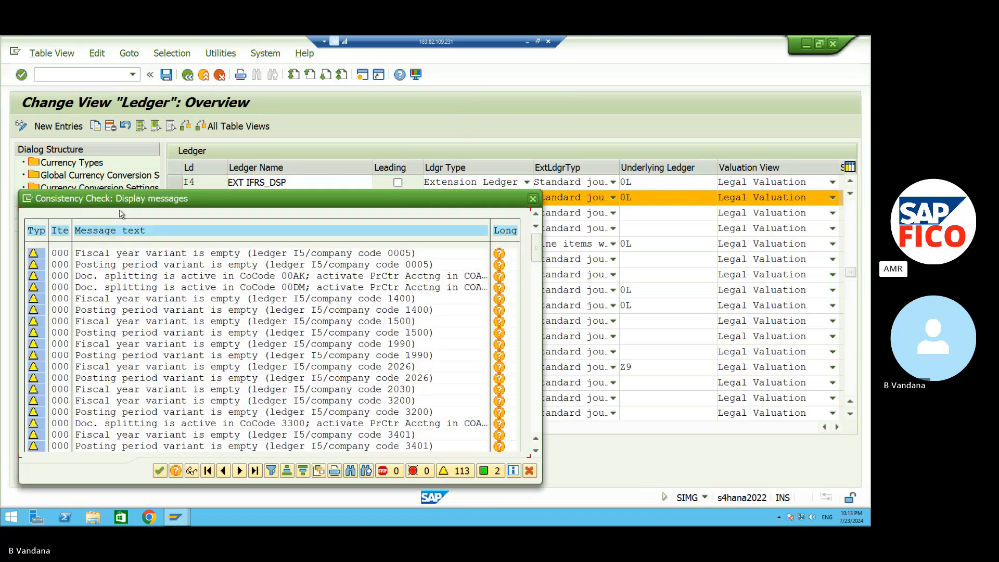
left_click(158, 472)
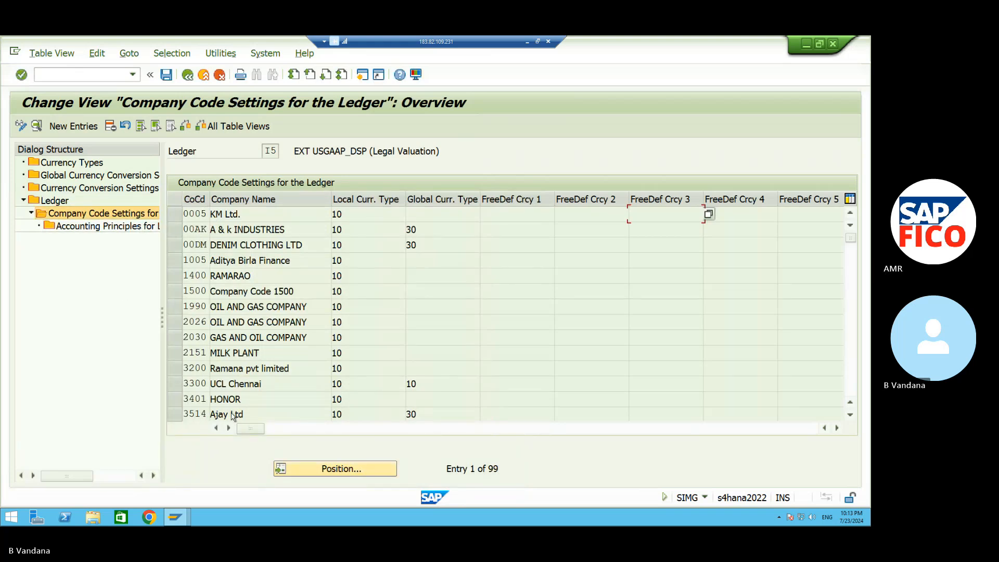
left_click(300, 474)
type("VN11")
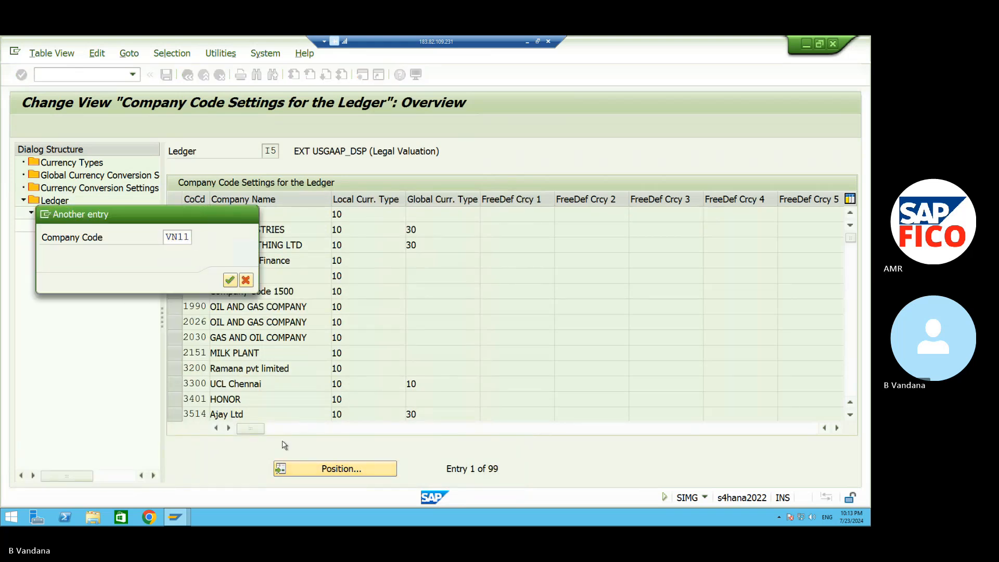
key("Return")
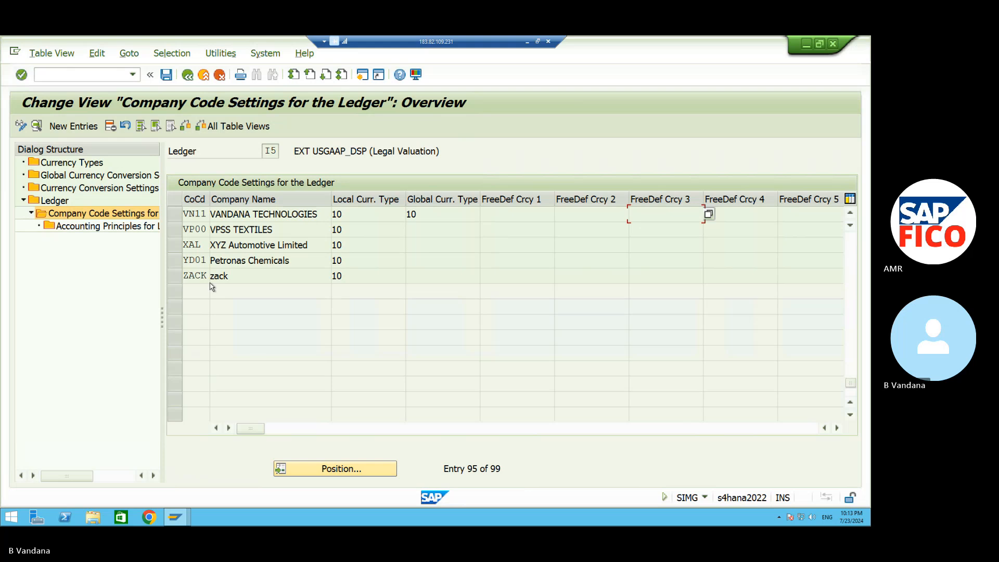
- Assign posting variant VNPV to company code VN11 in ledger I5 and save, accepting the consistency check messages
left_click(228, 428)
left_click(228, 428)
left_click(228, 428)
left_click(228, 428)
left_click(228, 428)
left_click(228, 428)
left_click(228, 428)
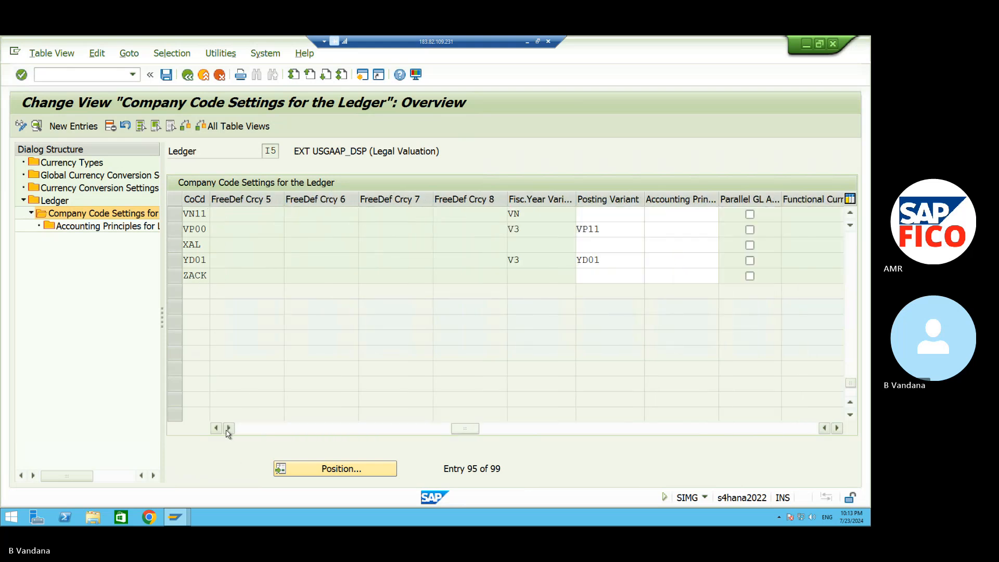
left_click(228, 428)
left_click(519, 216)
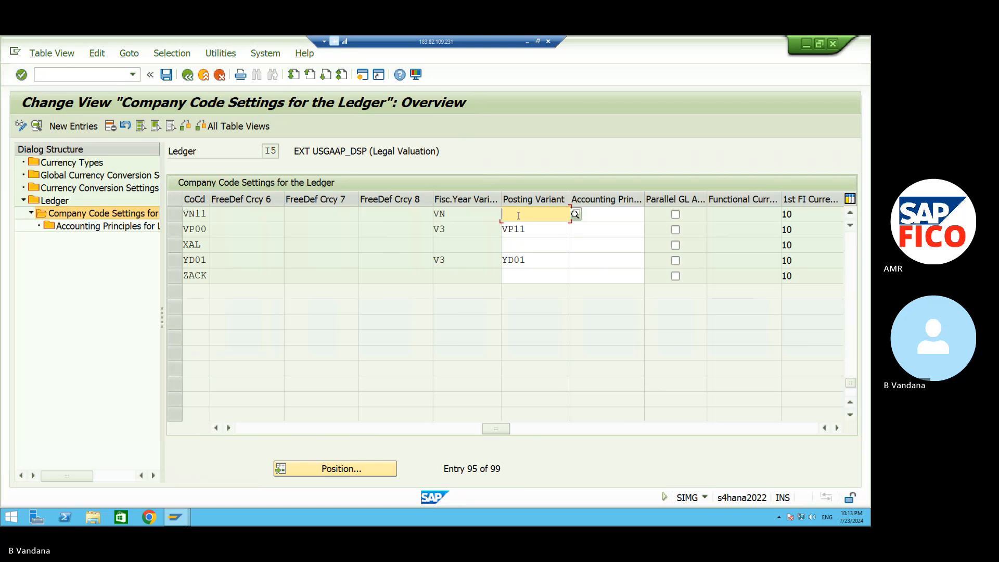
type("VNPV")
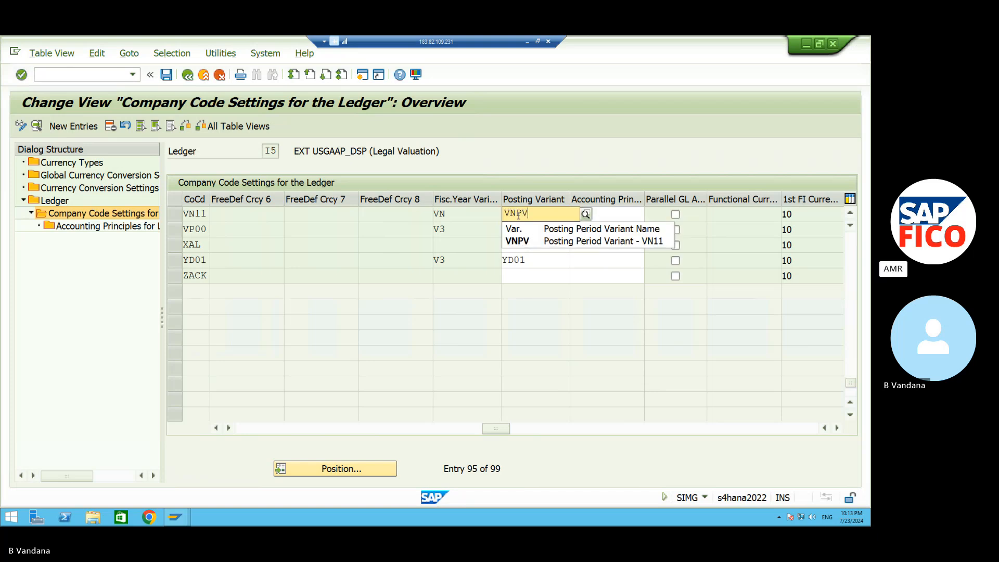
key("Return")
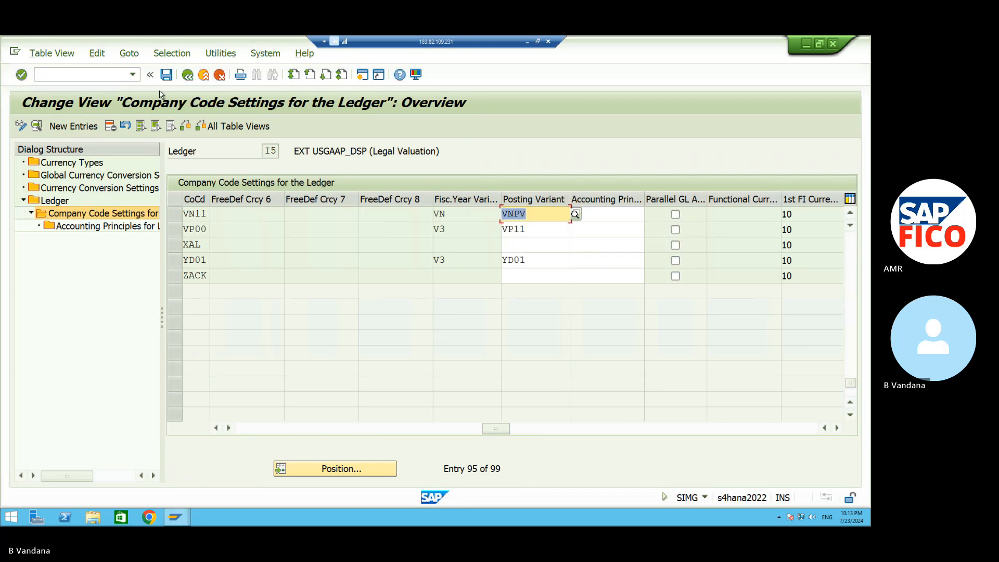
left_click(166, 76)
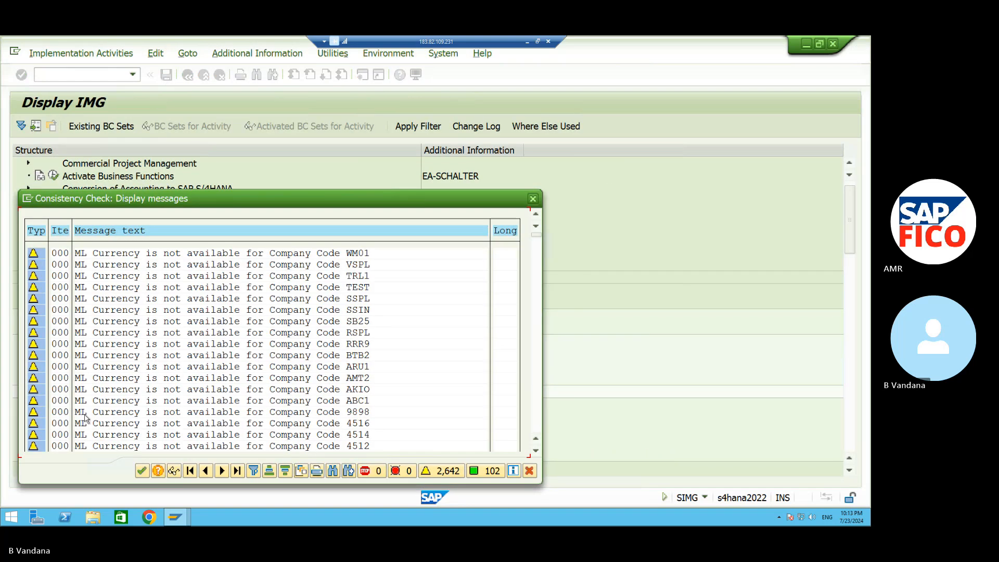
left_click(142, 470)
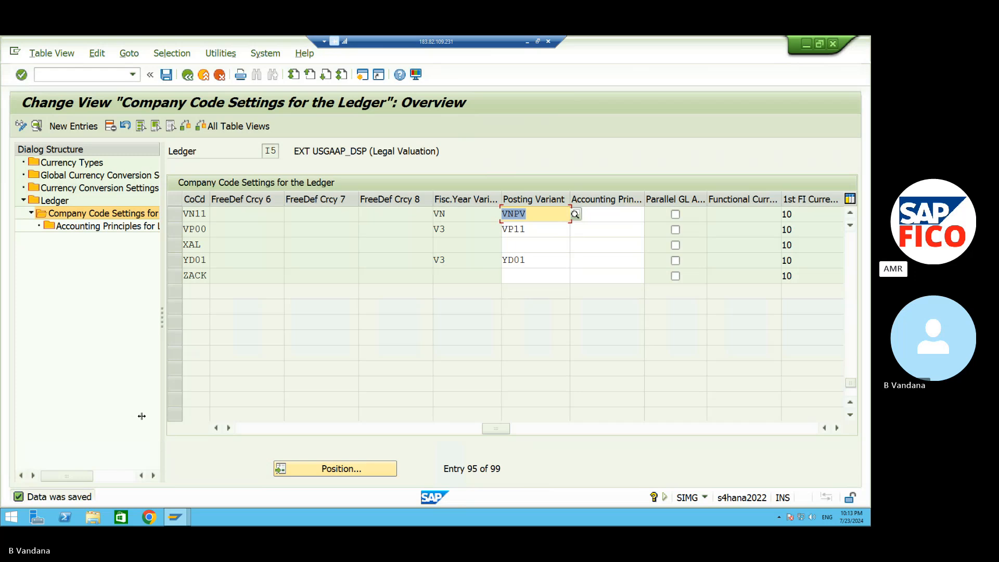
- Switch to the Messages session to review which ledgers lack a posting period variant for company code VN11
mouse_move(173, 519)
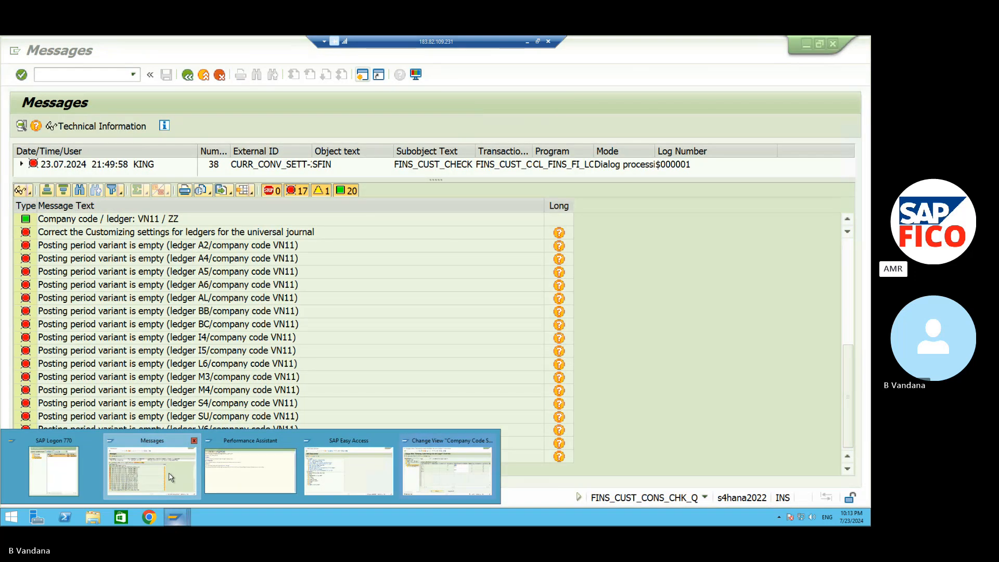
left_click(171, 478)
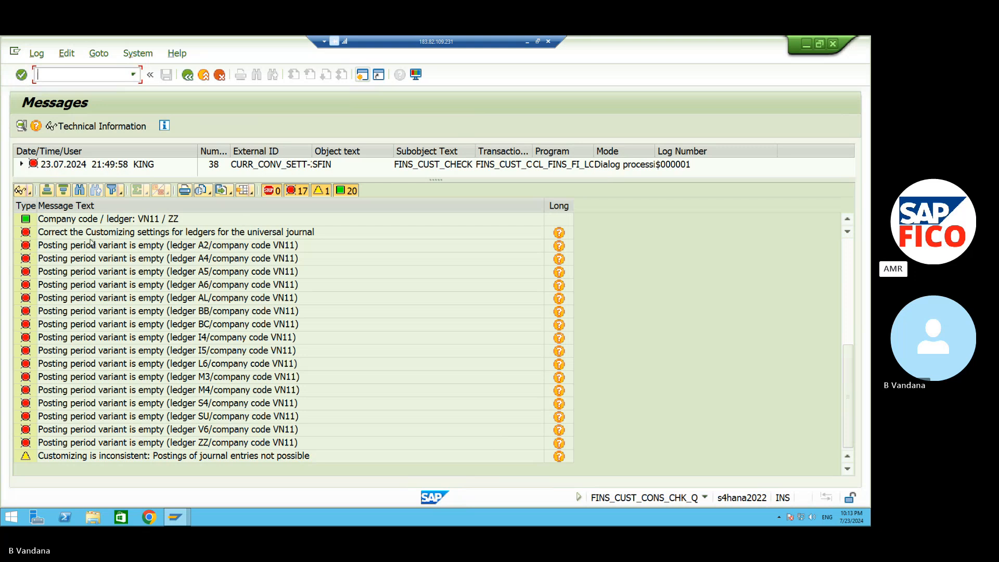
- Filter the consistency check log by message type to review its error entries for company code VN11
left_click(298, 193)
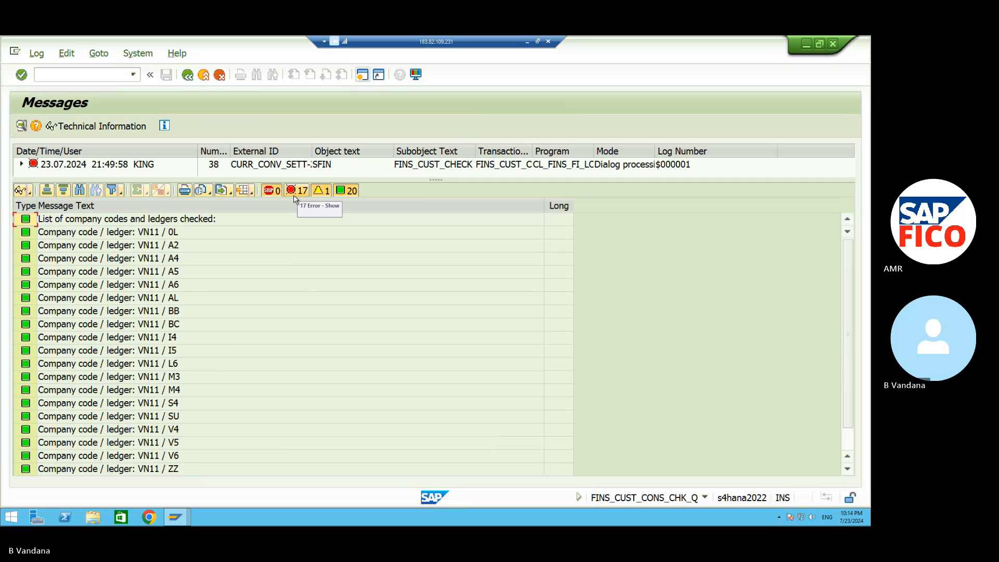
left_click(296, 193)
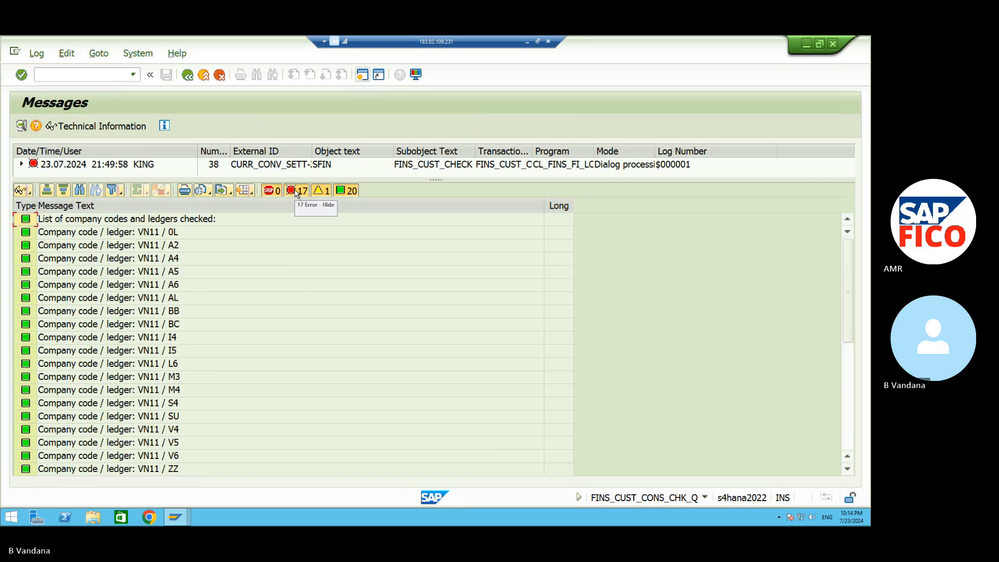
left_click(296, 192)
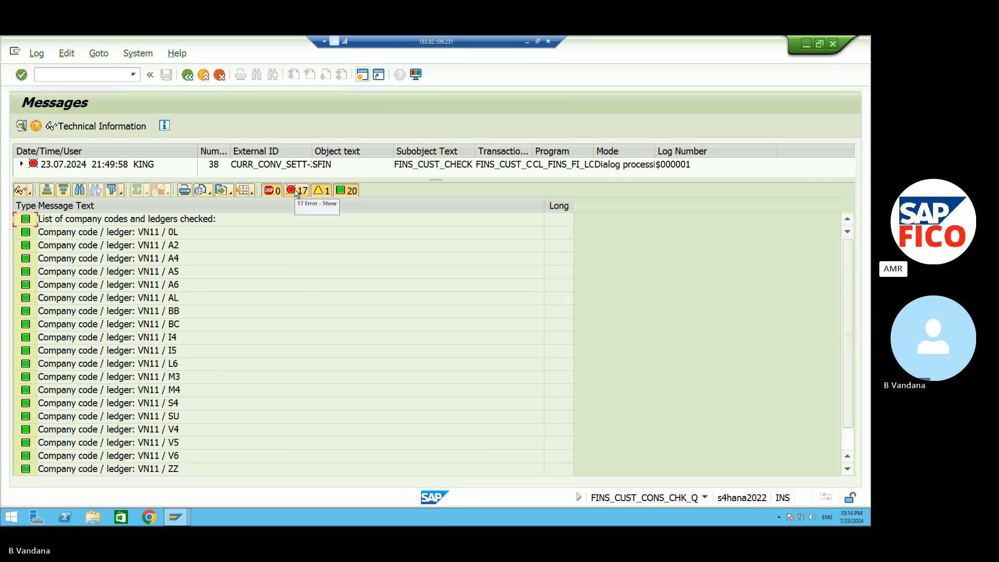
scroll(442, 277, "down", 1)
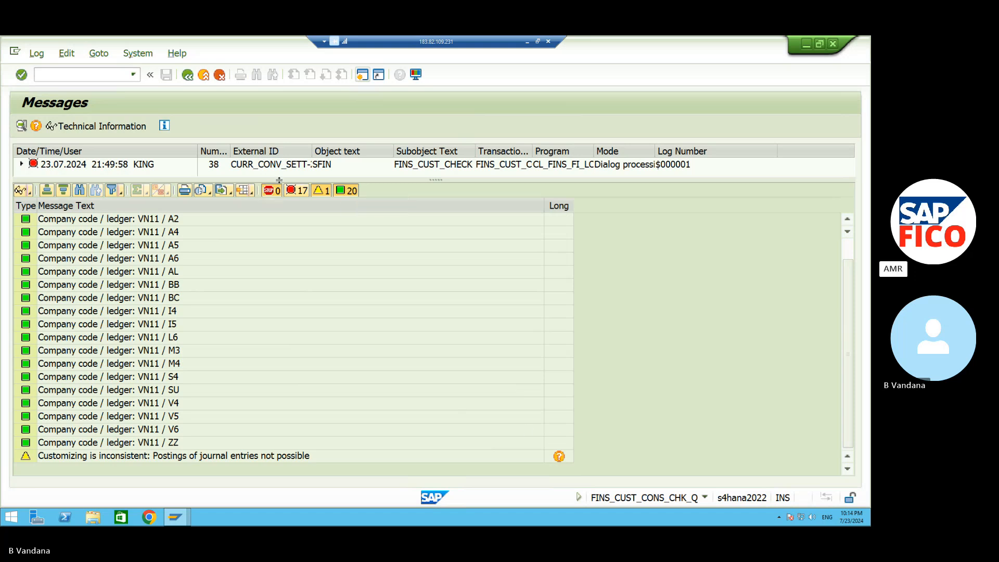
left_click(343, 191)
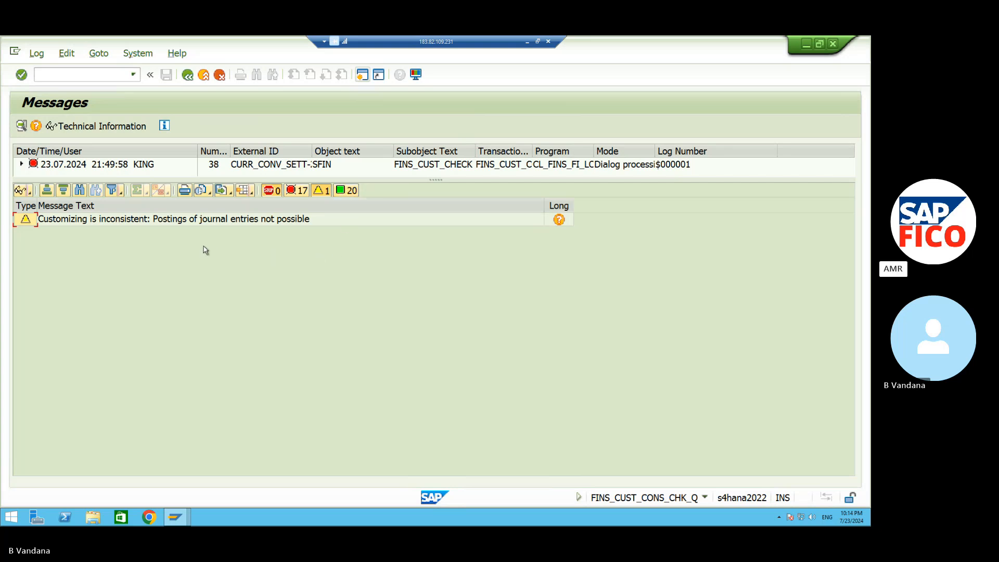
left_click(297, 191)
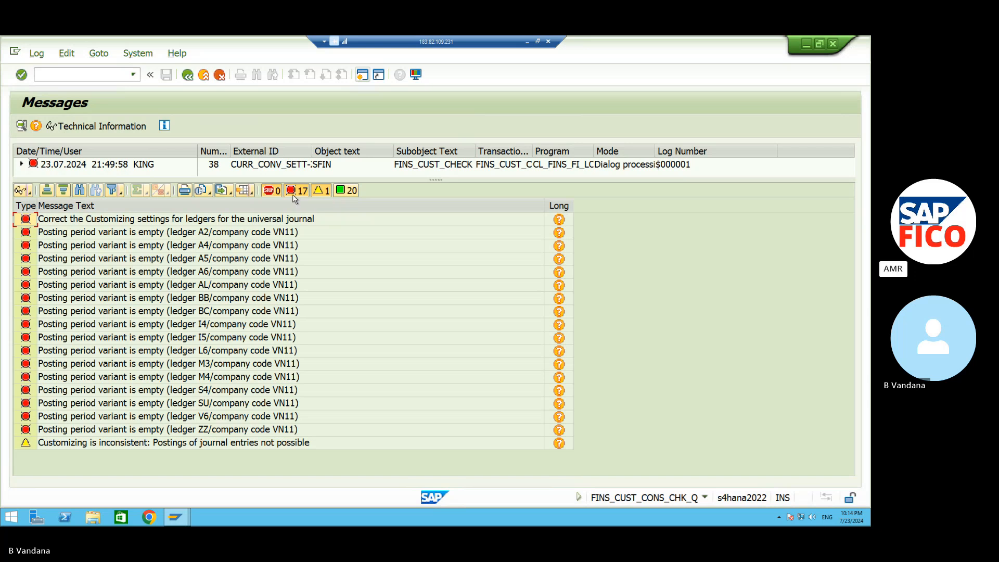
- Leave the check log, close the message help, simulate the G/L account document for company code VN11 and try to post it
left_click(182, 76)
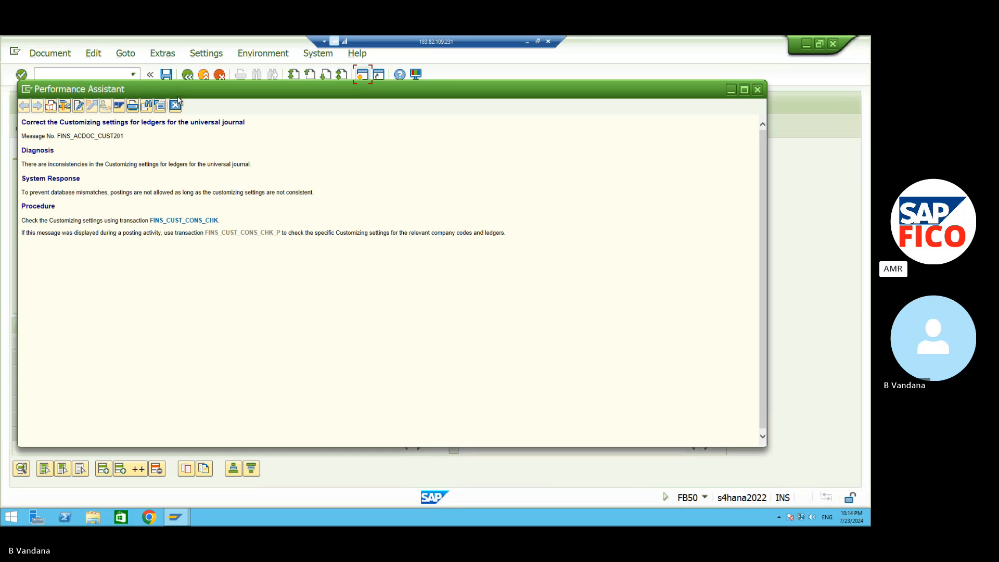
left_click(758, 90)
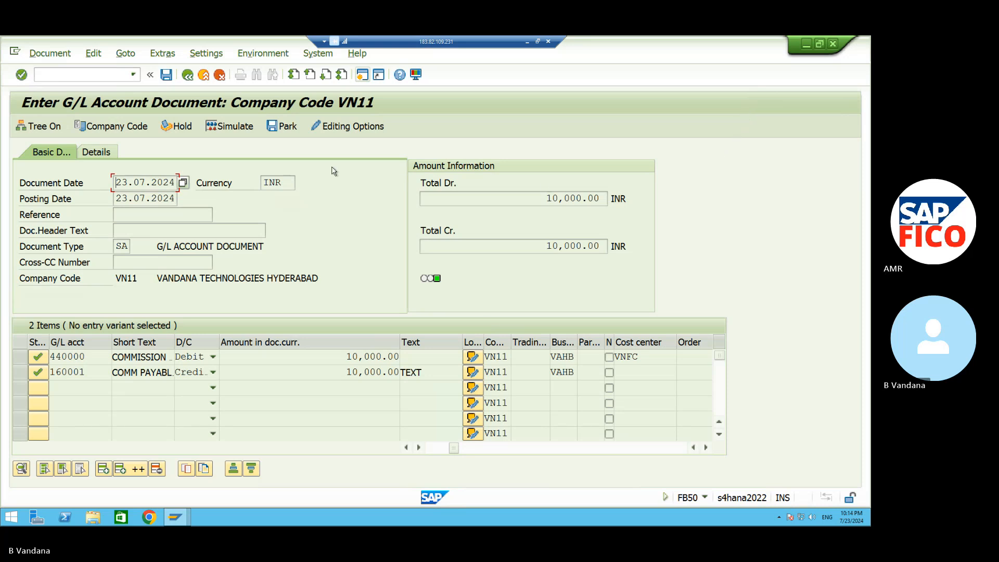
left_click(235, 126)
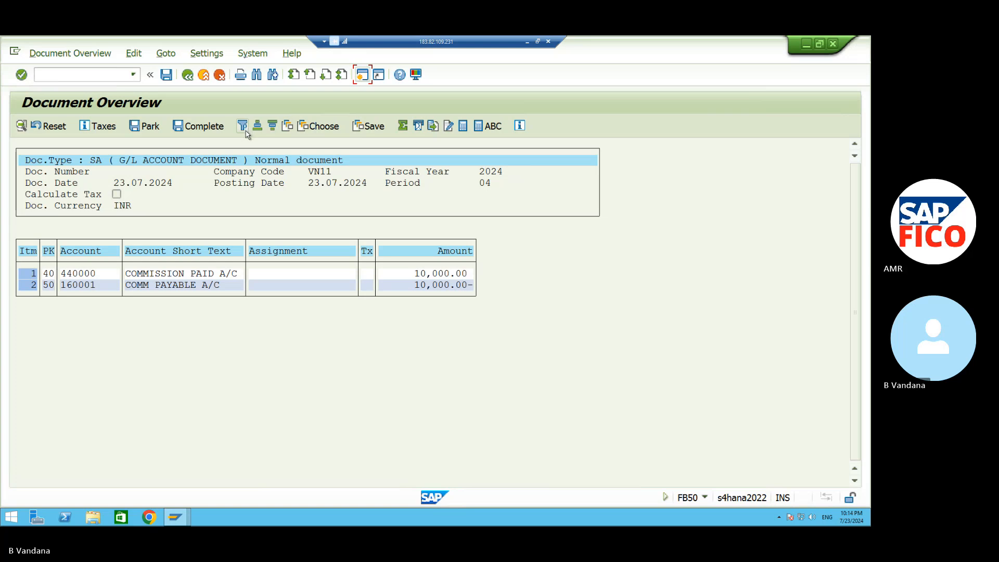
left_click(166, 75)
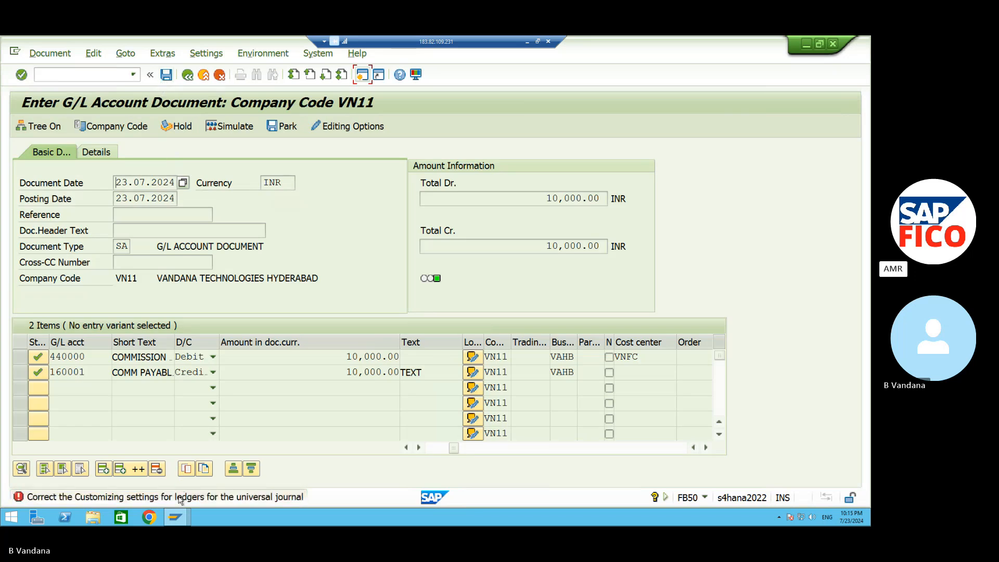
- Run check FINS_CUST_CONS_CHK_P from the posting error's help text and review which ledgers still lack a posting period variant
double_click(180, 499)
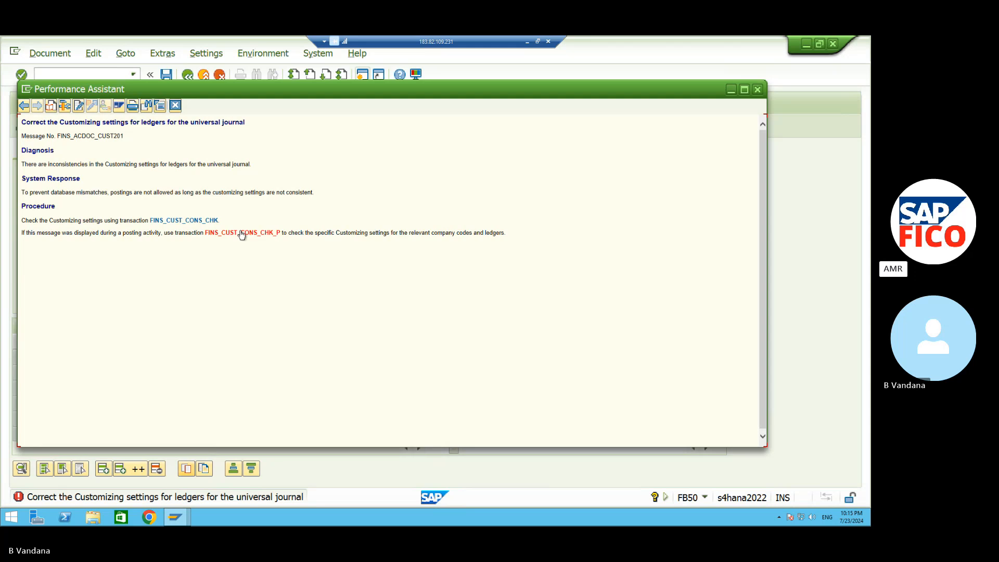
left_click(242, 232)
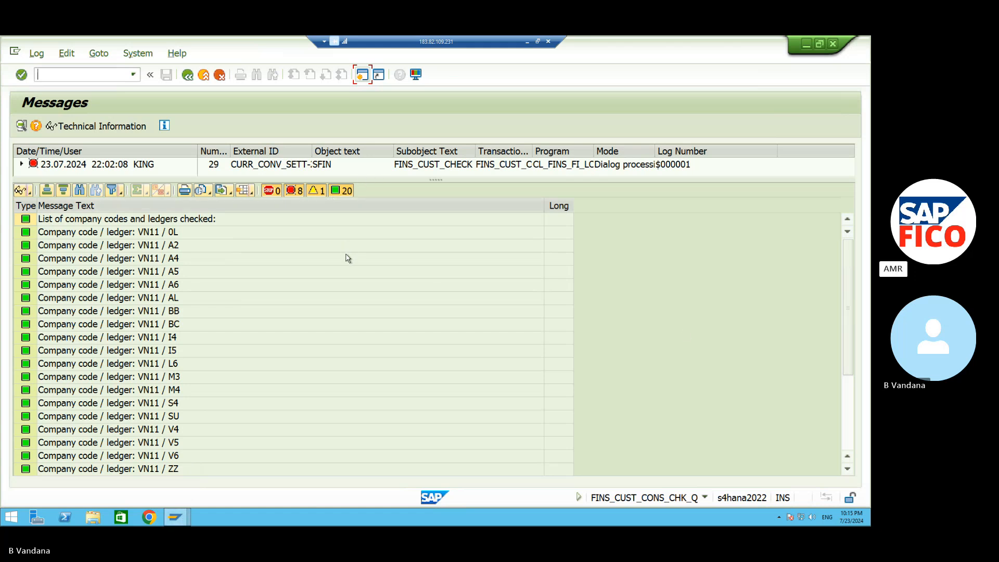
left_click_drag(849, 277, 850, 330)
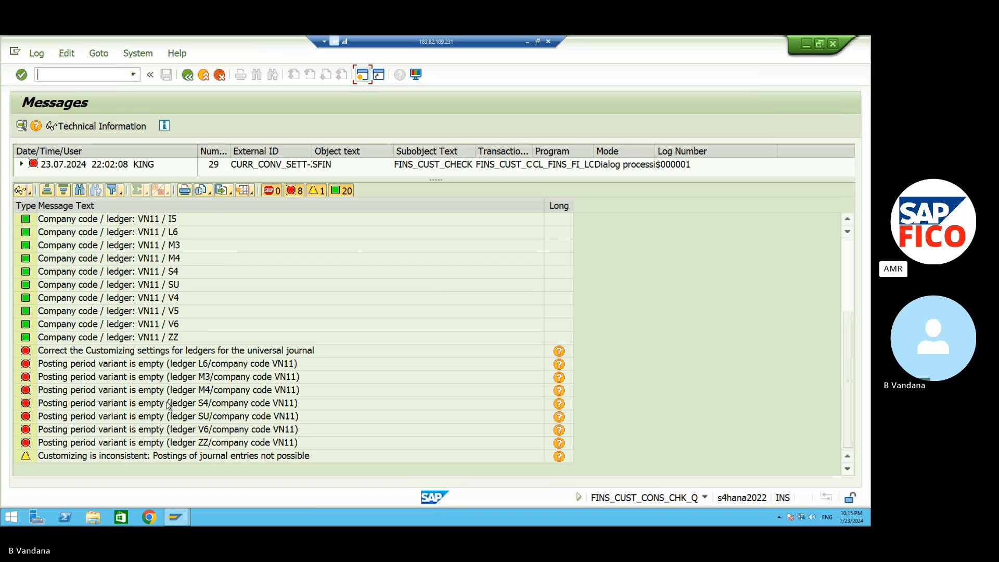
- Switch to the ledger customizing session, open the company code settings for ledger L6 and position the list at company code VN11
left_click(174, 519)
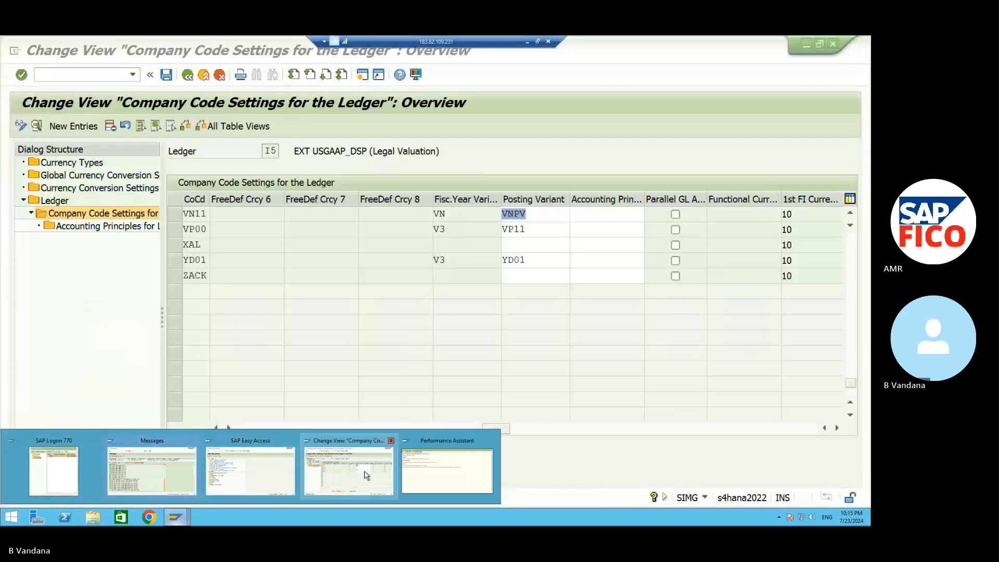
left_click(365, 474)
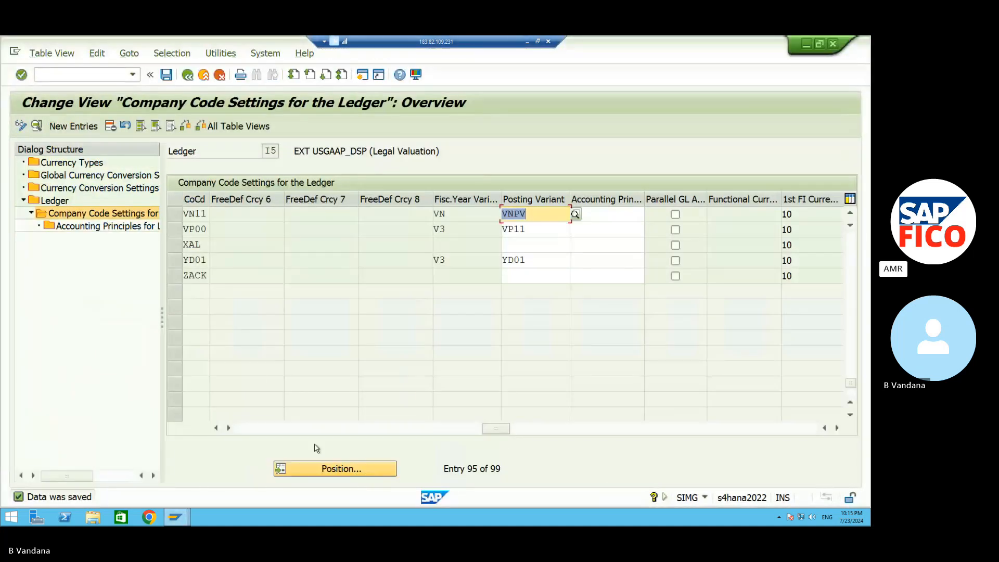
left_click(186, 77)
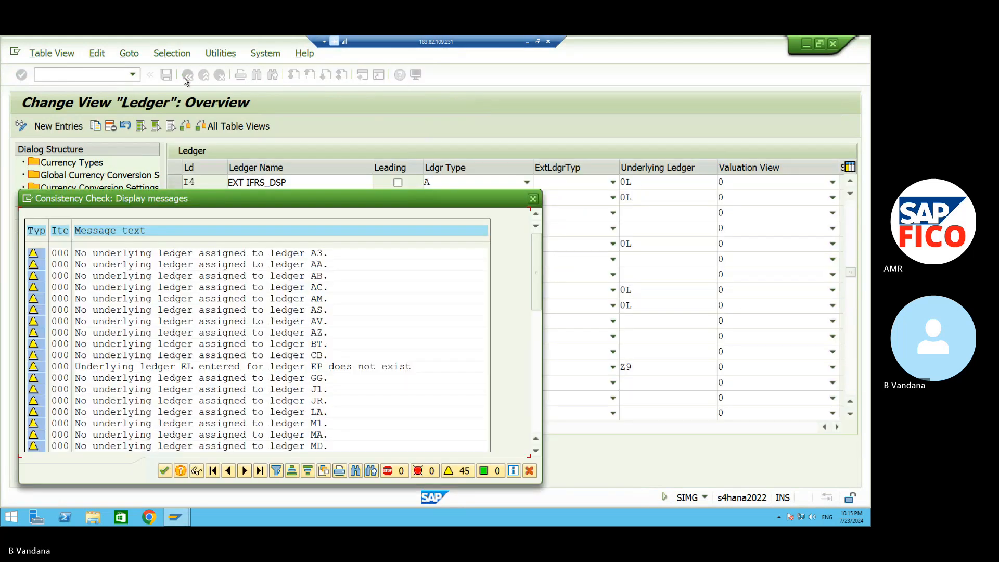
left_click(164, 470)
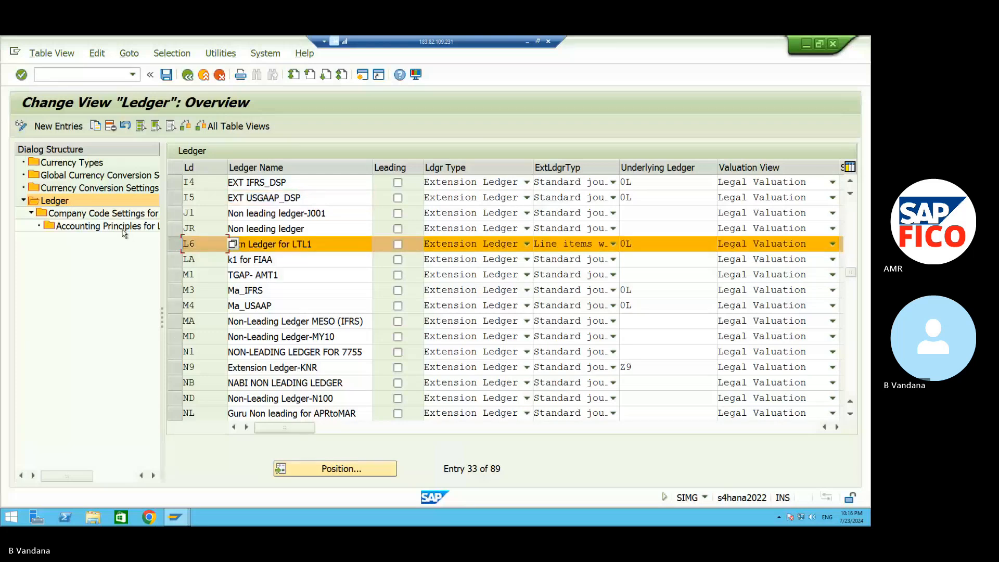
double_click(122, 214)
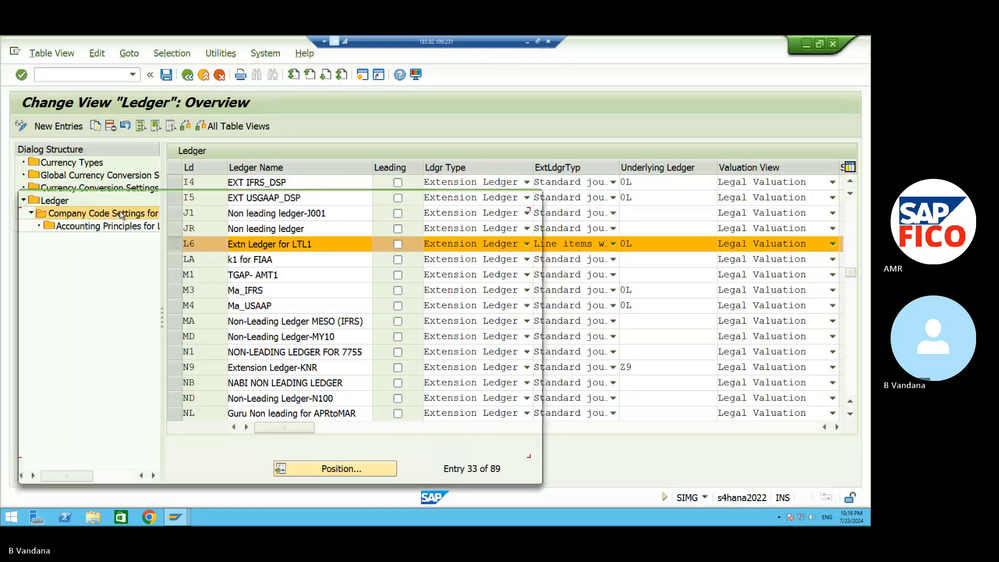
key("Return")
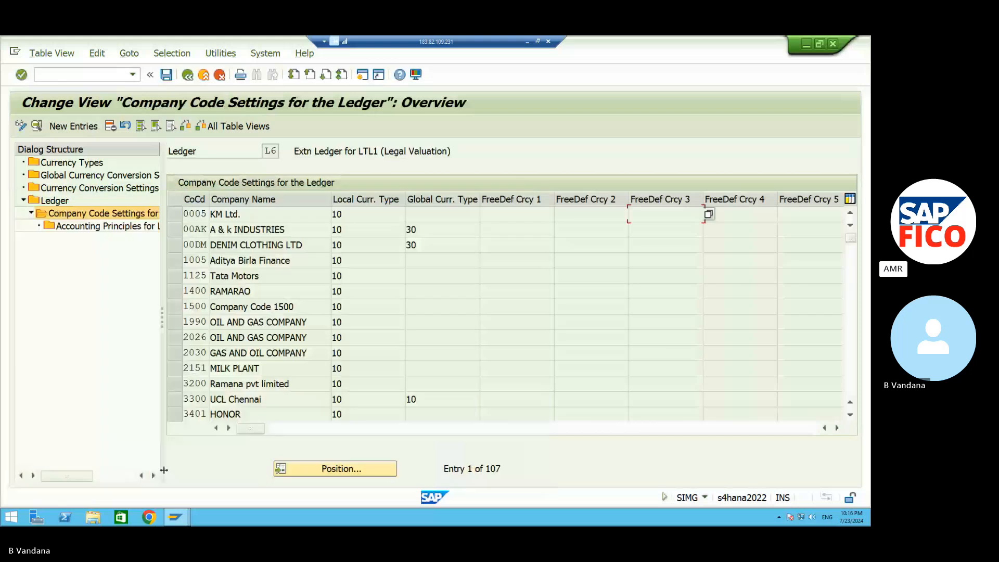
left_click(320, 470)
type("V")
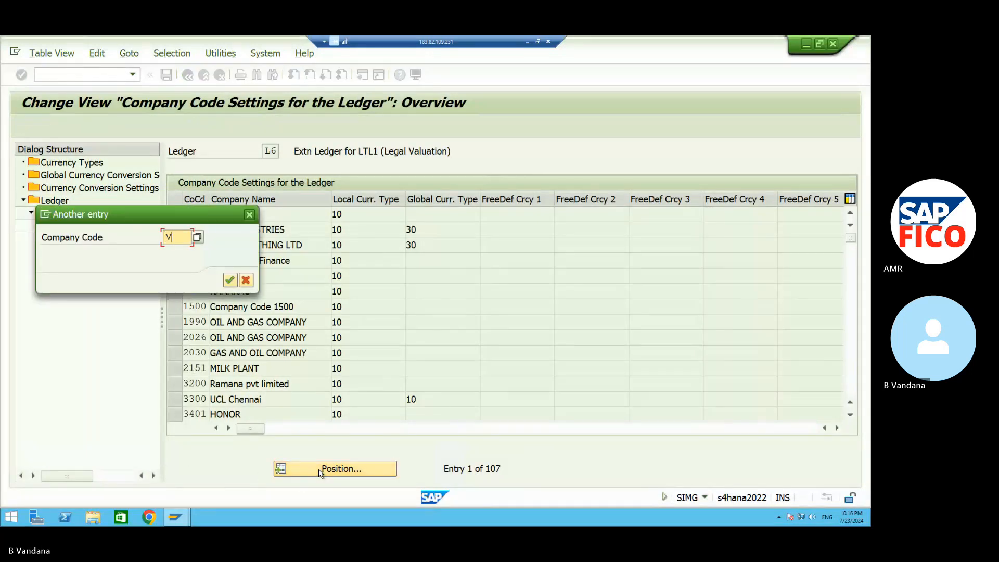
type("N11")
key("Return")
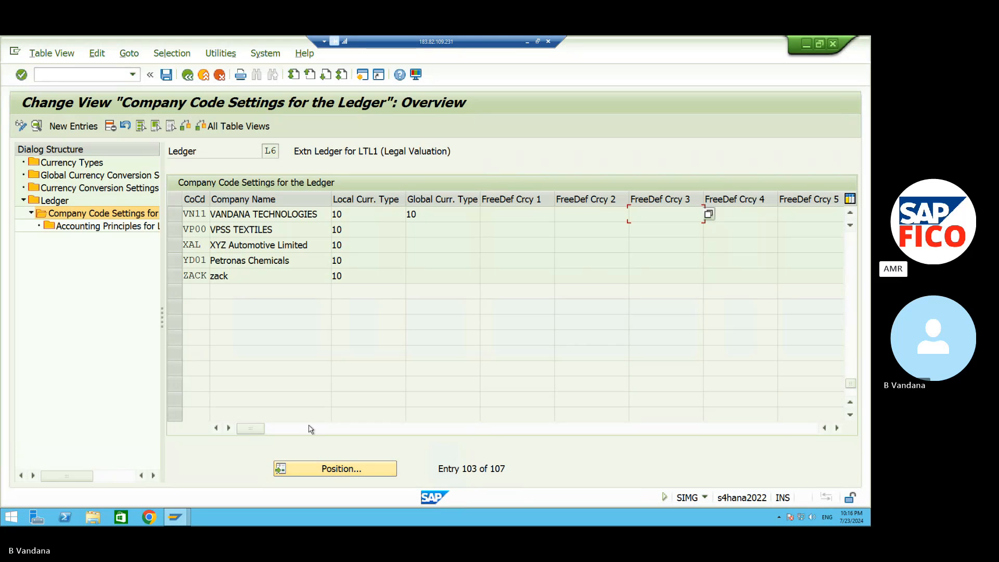
- Assign posting variant VNPV to company code VN11 in ledger L6 and save, accepting the consistency check messages
left_click(229, 428)
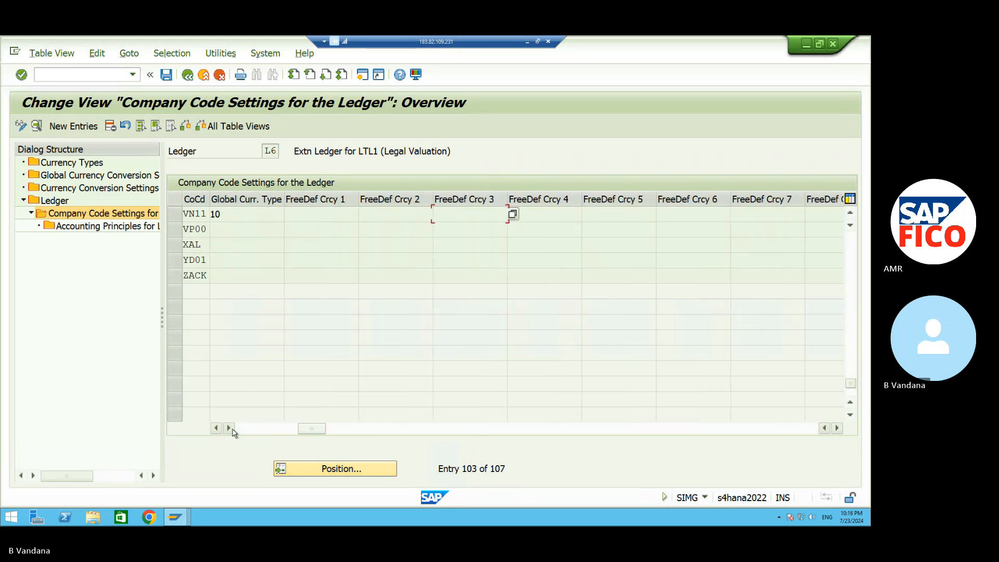
left_click(230, 428)
left_click(229, 428)
left_click(229, 429)
left_click(230, 429)
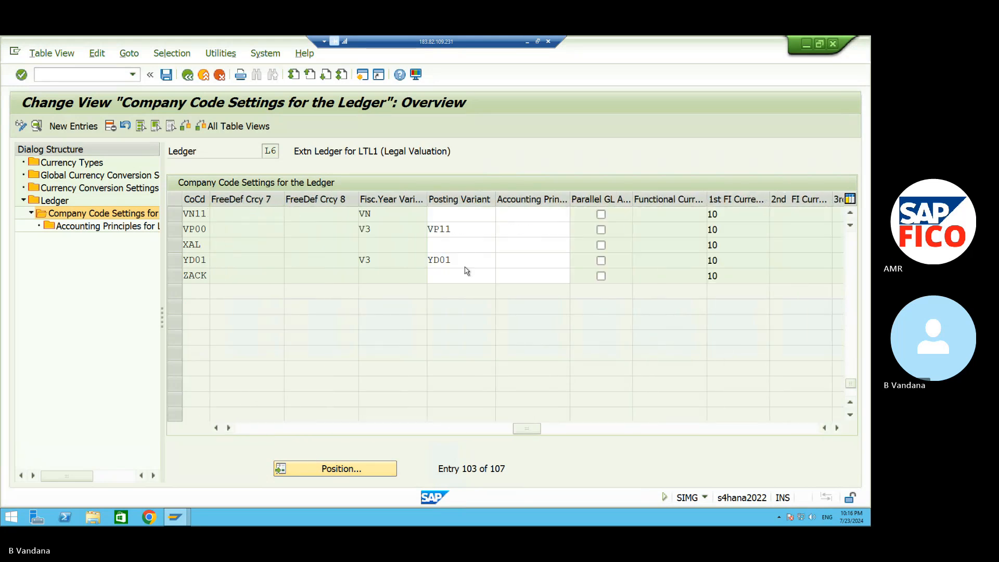
left_click(467, 213)
type("V")
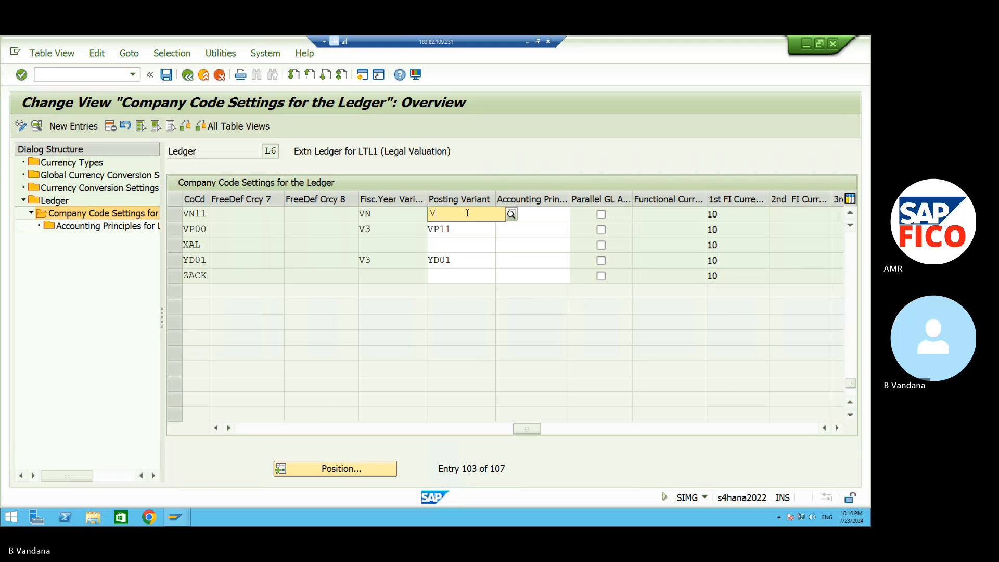
type("NPV")
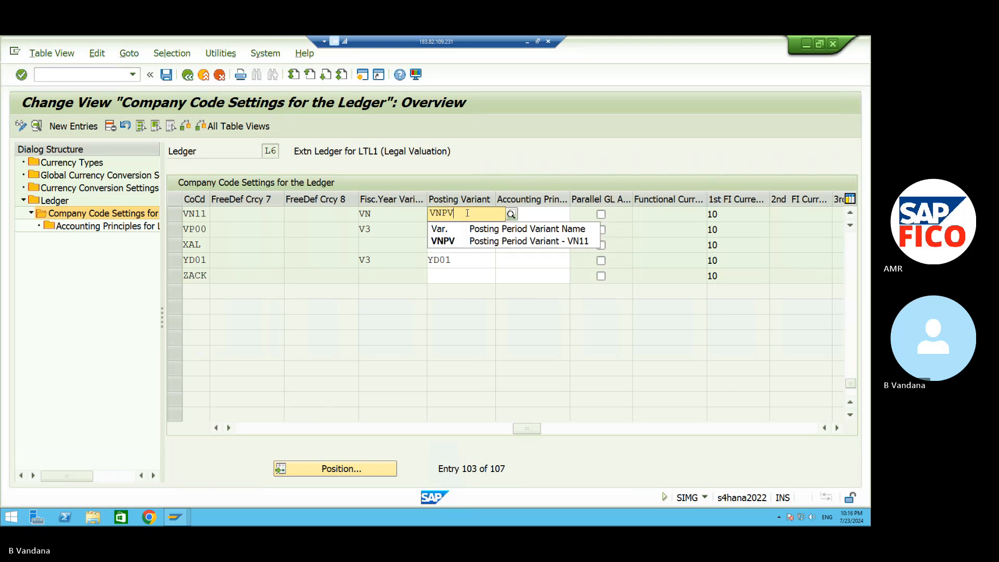
left_click(471, 240)
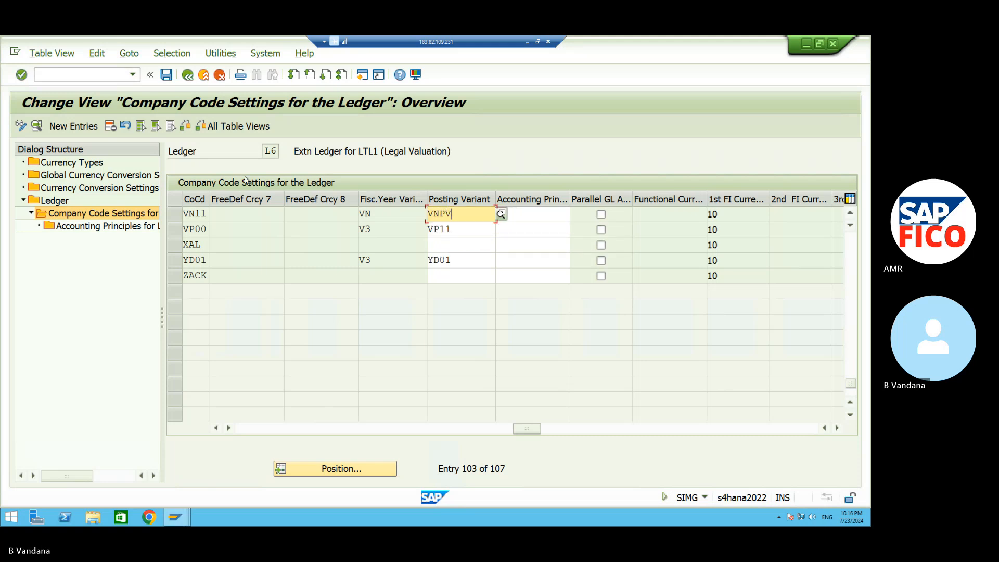
left_click(168, 75)
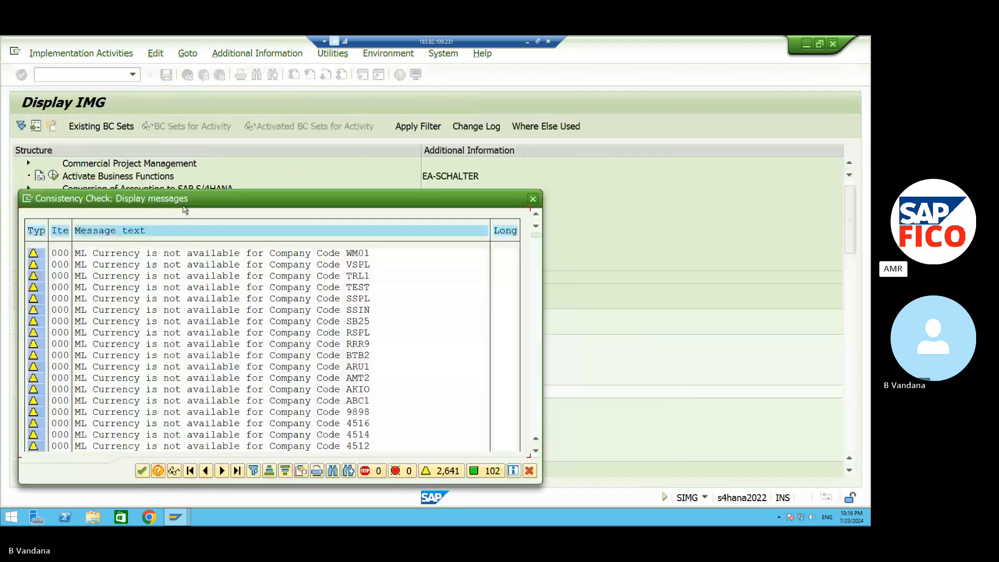
left_click(142, 471)
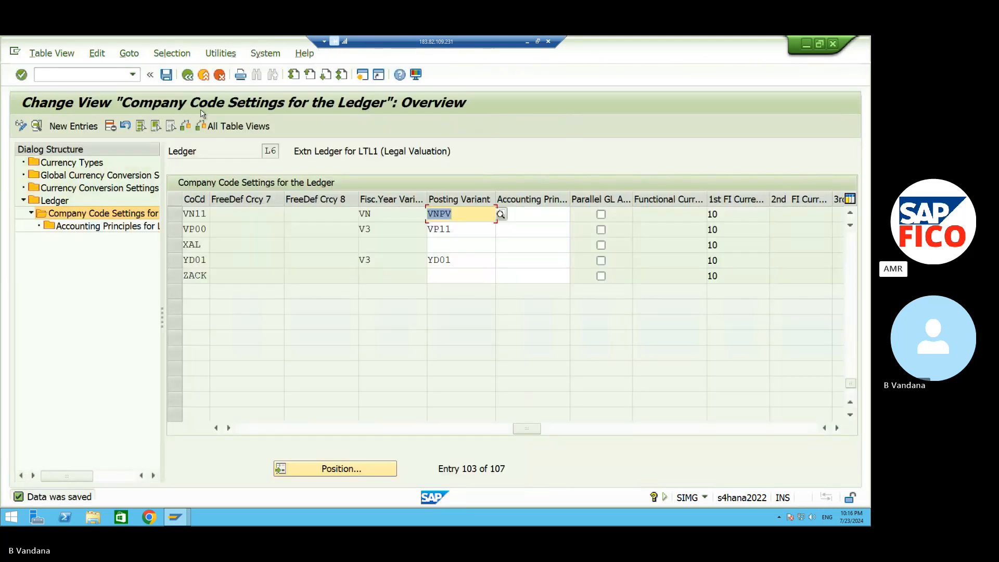
- Return to the ledger overview, open the company code settings for ledger M3 and position the list at company code VN11
left_click(188, 75)
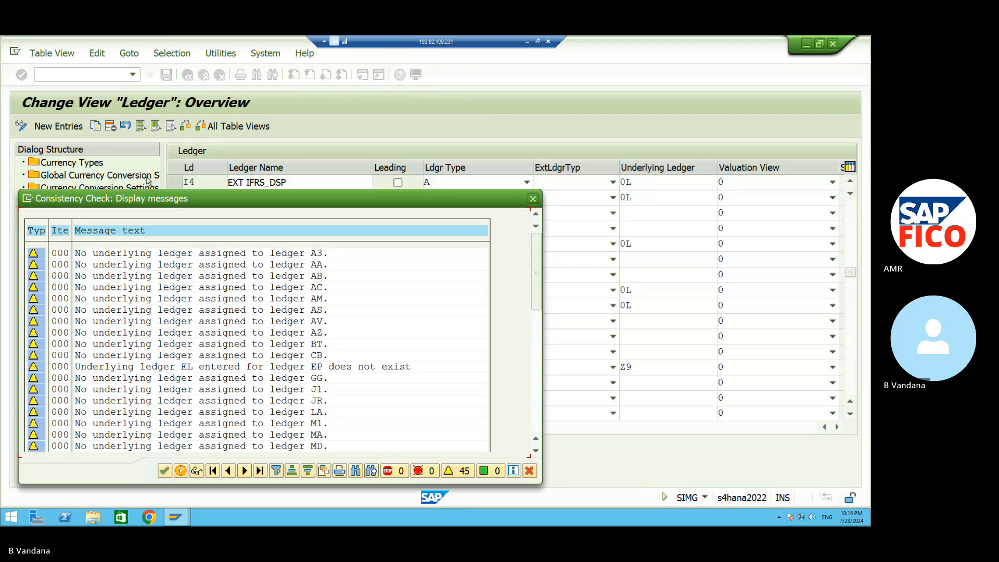
left_click(164, 474)
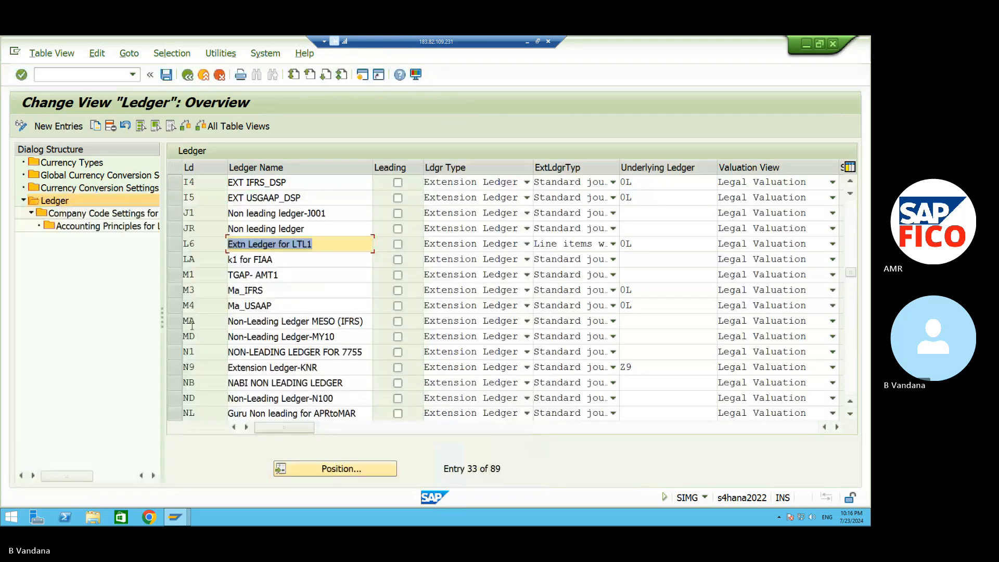
left_click(175, 290)
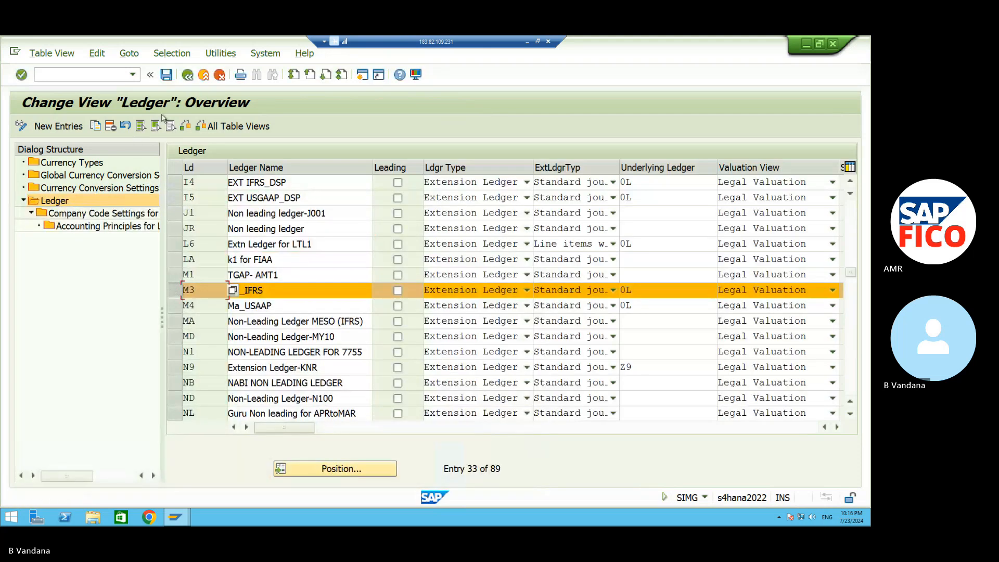
double_click(134, 214)
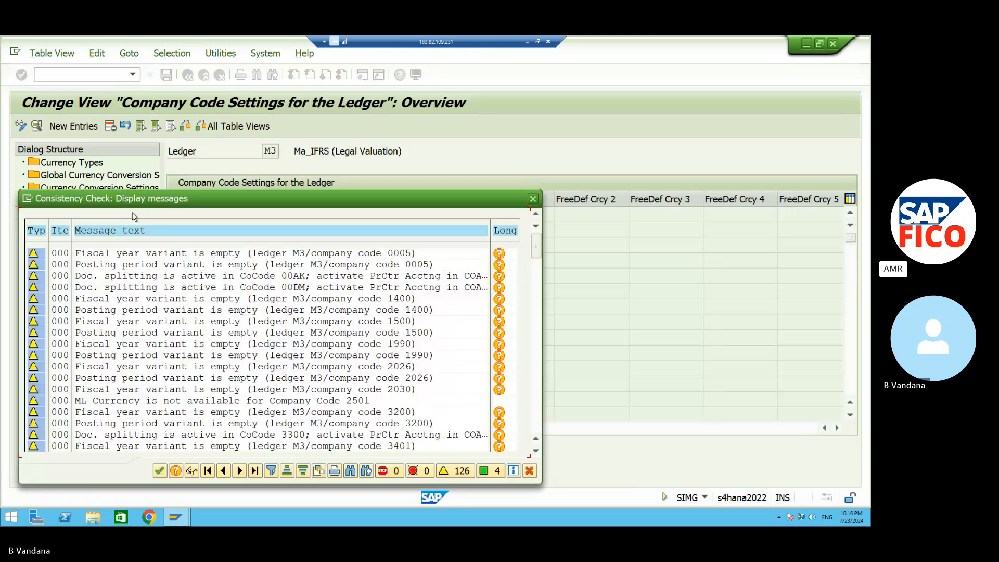
left_click(160, 472)
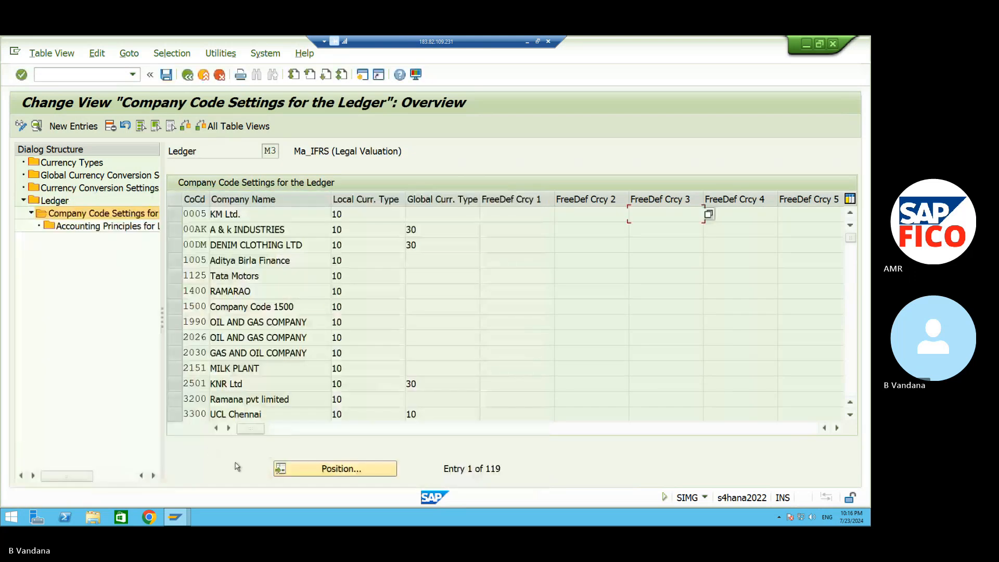
left_click(299, 467)
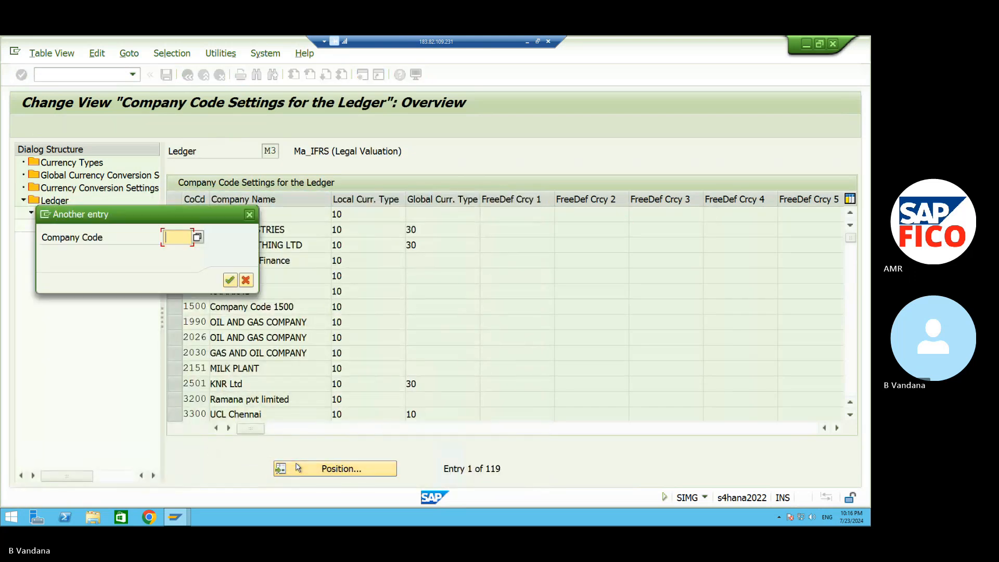
type("VN11")
key("Return")
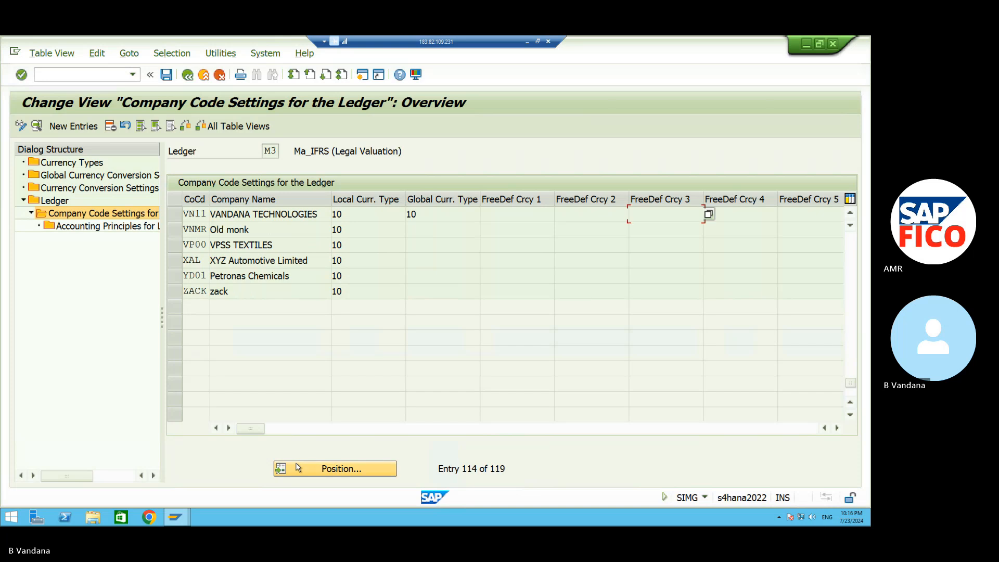
- Assign posting variant VNPV to company code VN11 in ledger M3 and save, accepting the consistency check messages
left_click(228, 428)
left_click(228, 428)
left_click(228, 428)
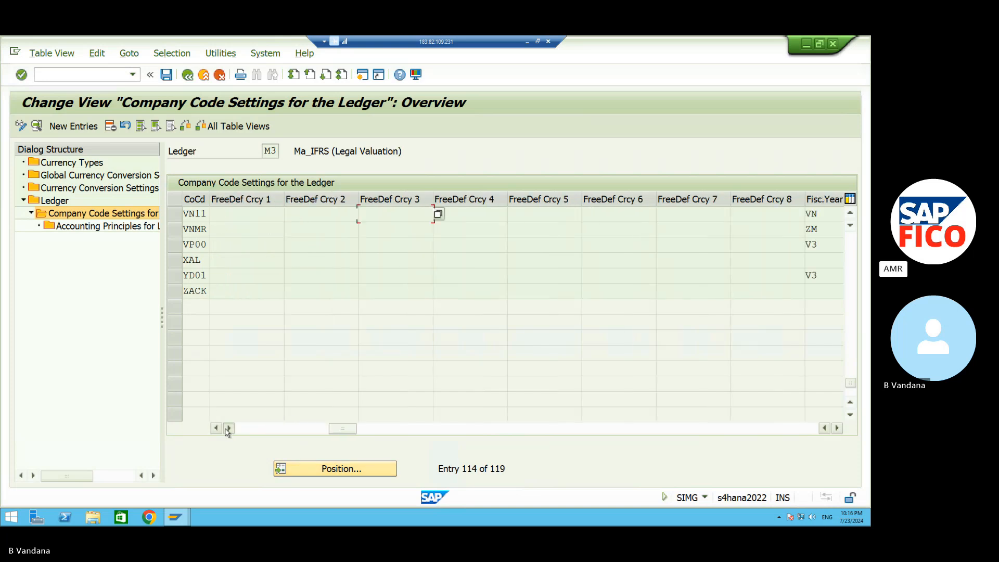
left_click(228, 428)
left_click(228, 428)
left_click(228, 428)
left_click(228, 427)
left_click(228, 428)
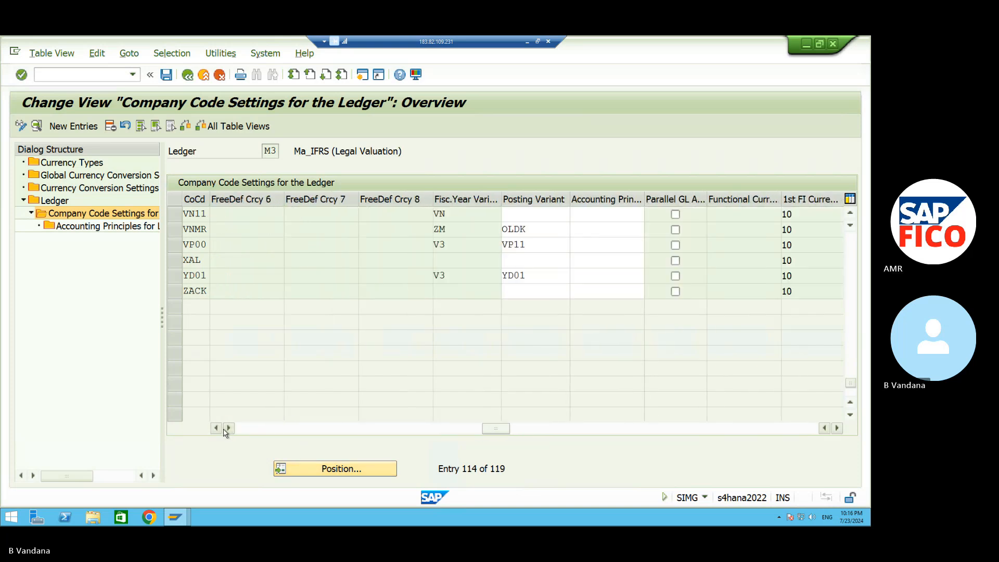
left_click(543, 217)
type("VN")
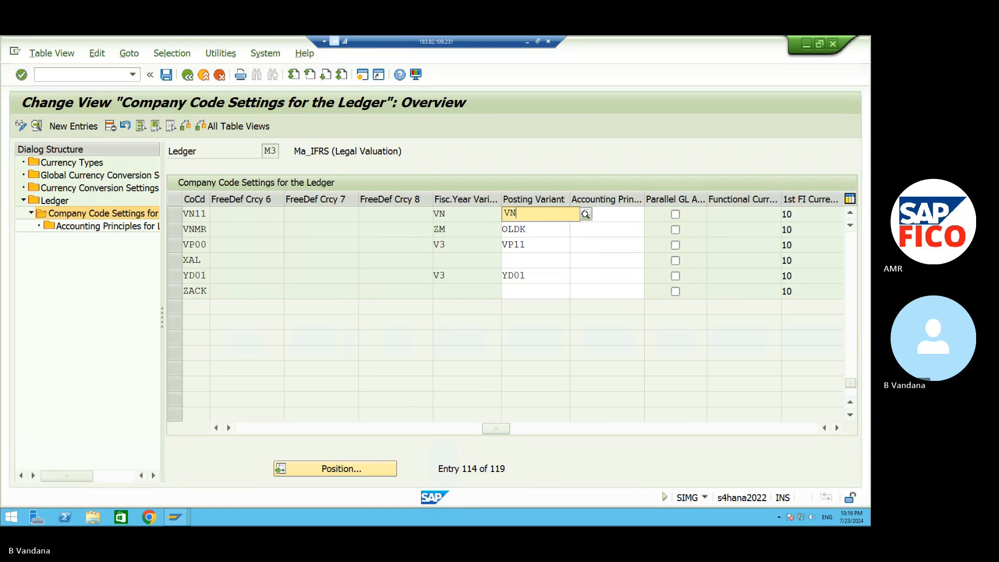
type("PV")
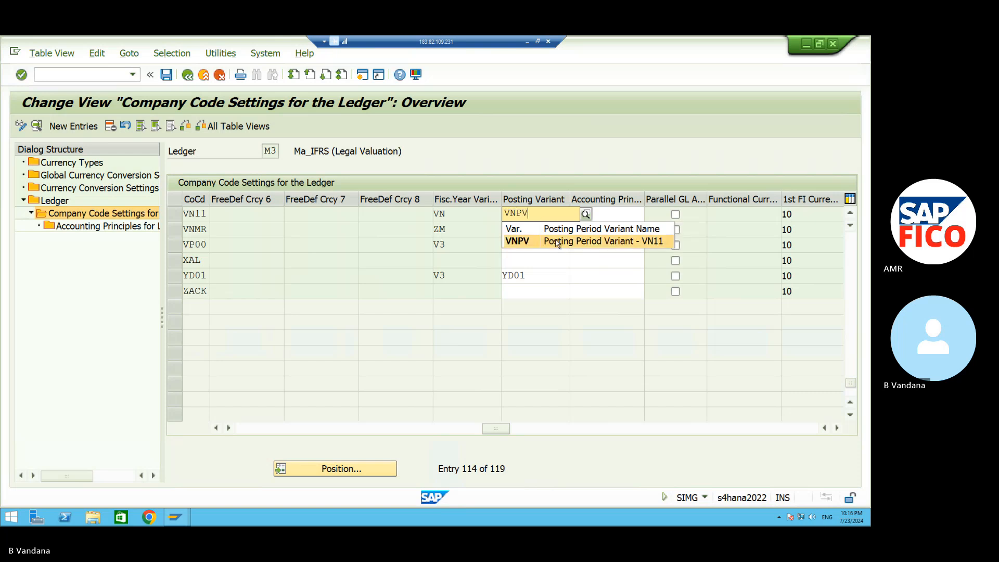
key("Escape")
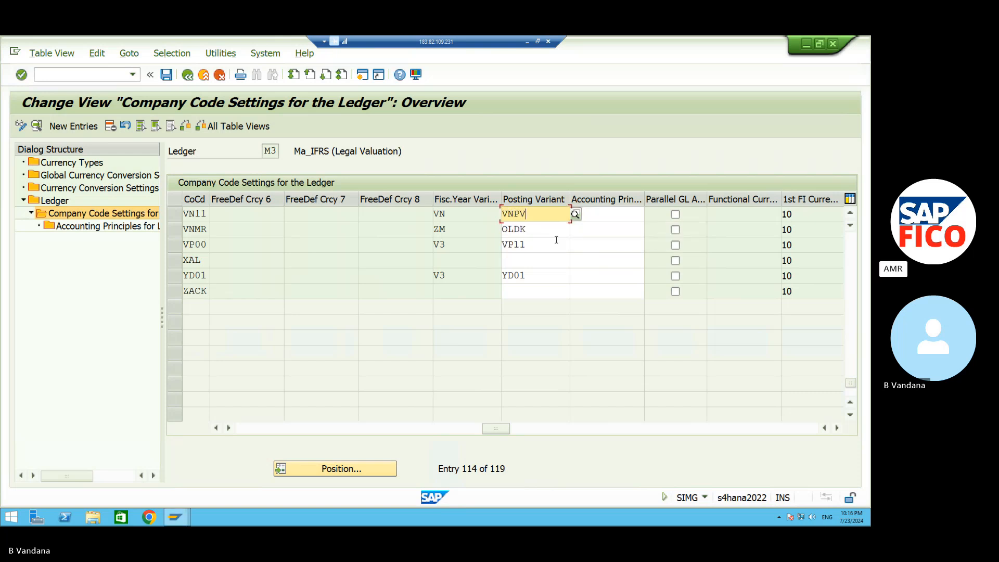
left_click(167, 76)
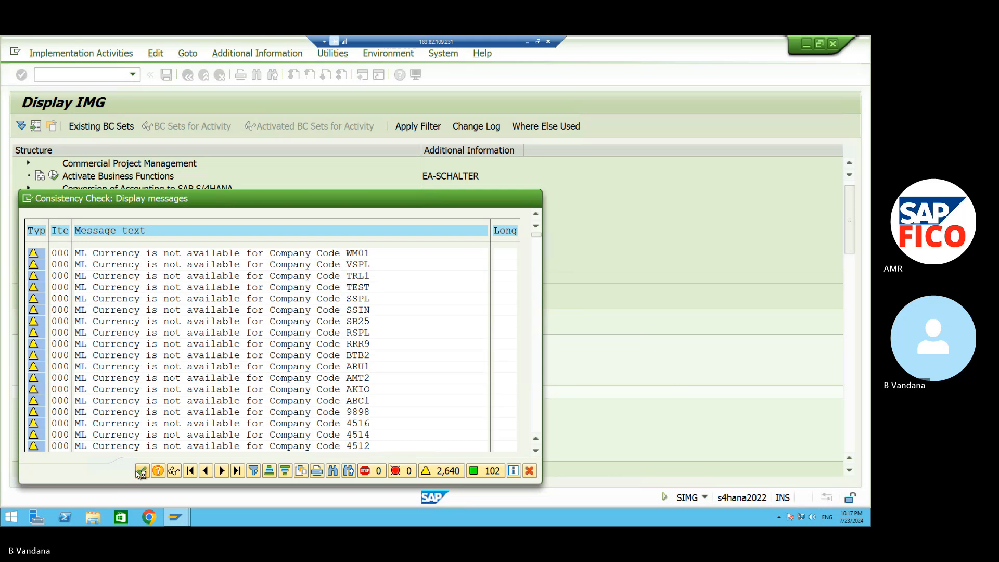
left_click(141, 471)
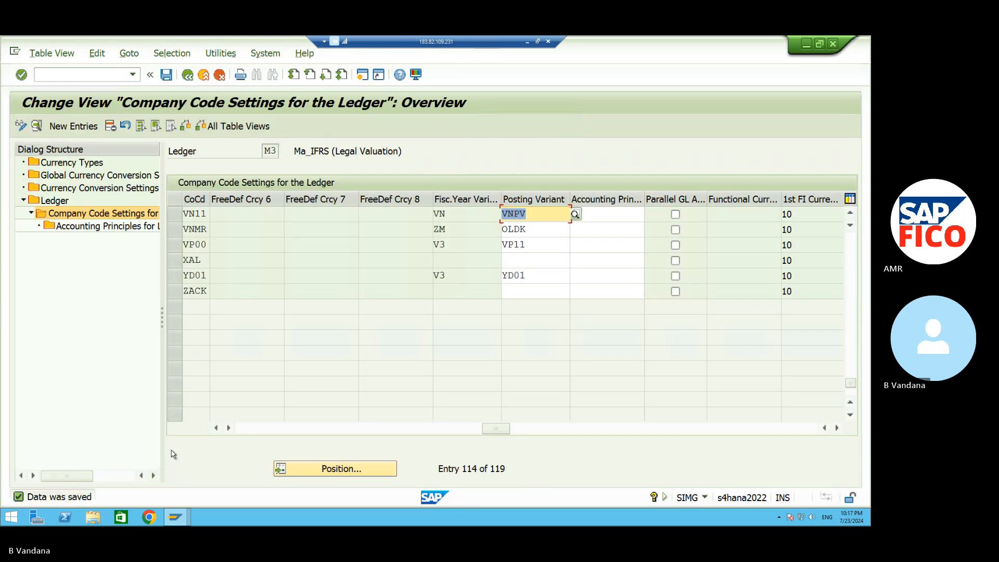
- Return to the ledger overview, open the company code settings for ledger M4 and position the list at company code VN11
left_click(187, 75)
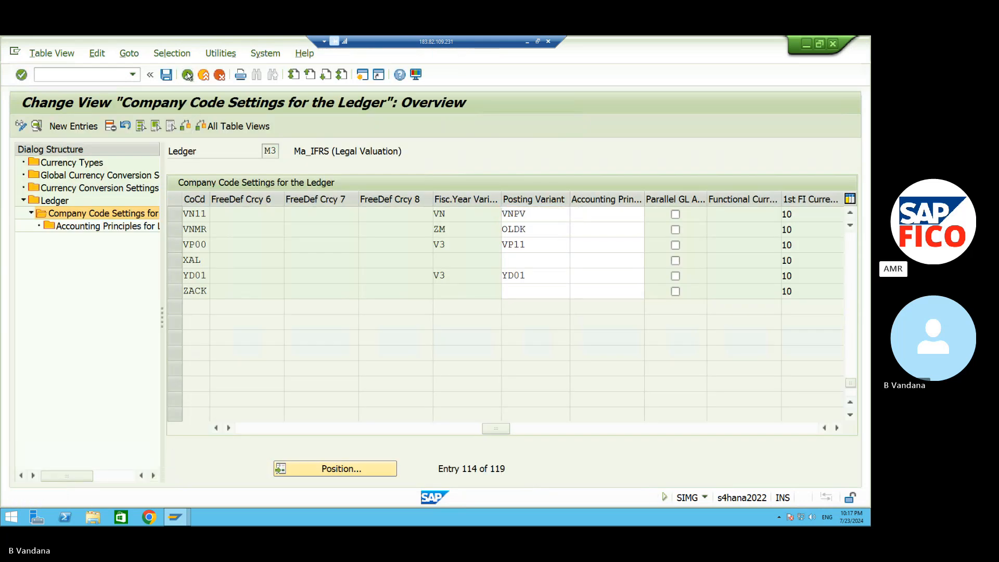
left_click(165, 471)
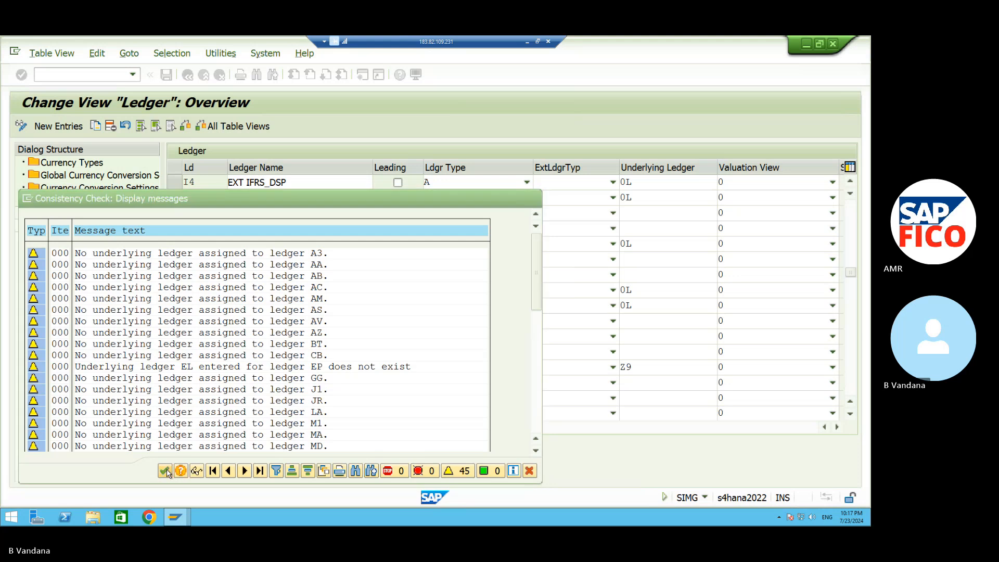
left_click(176, 307)
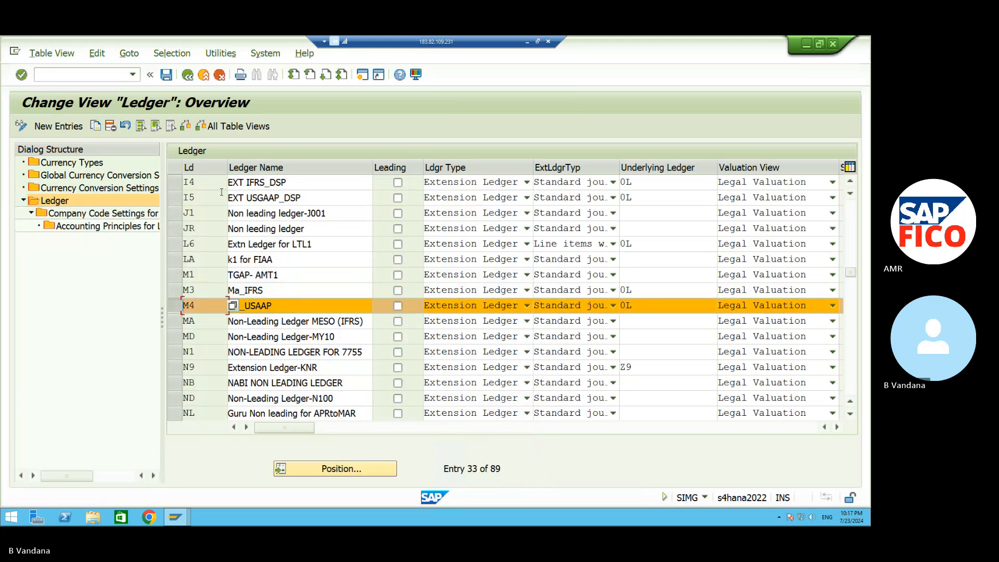
double_click(141, 212)
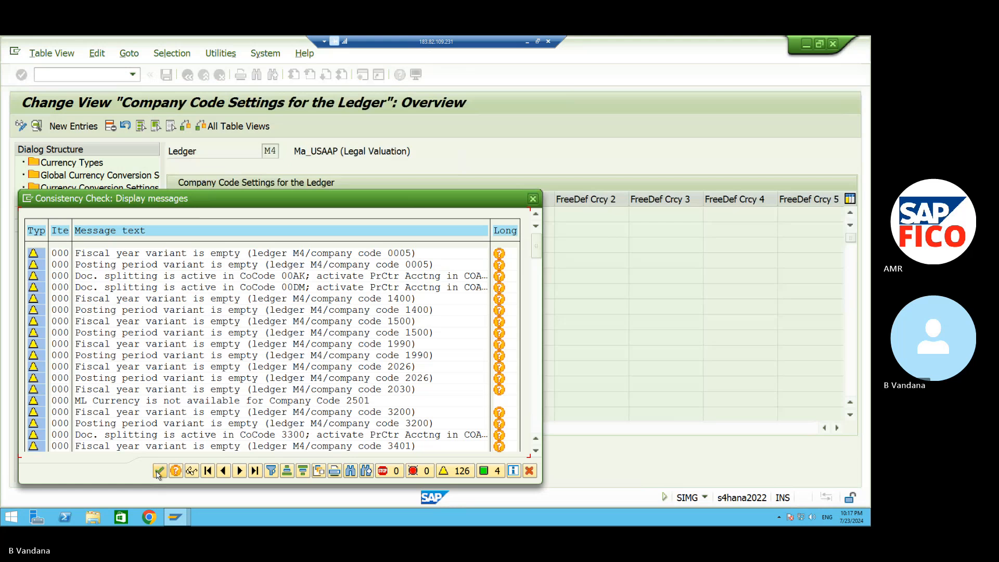
left_click(158, 471)
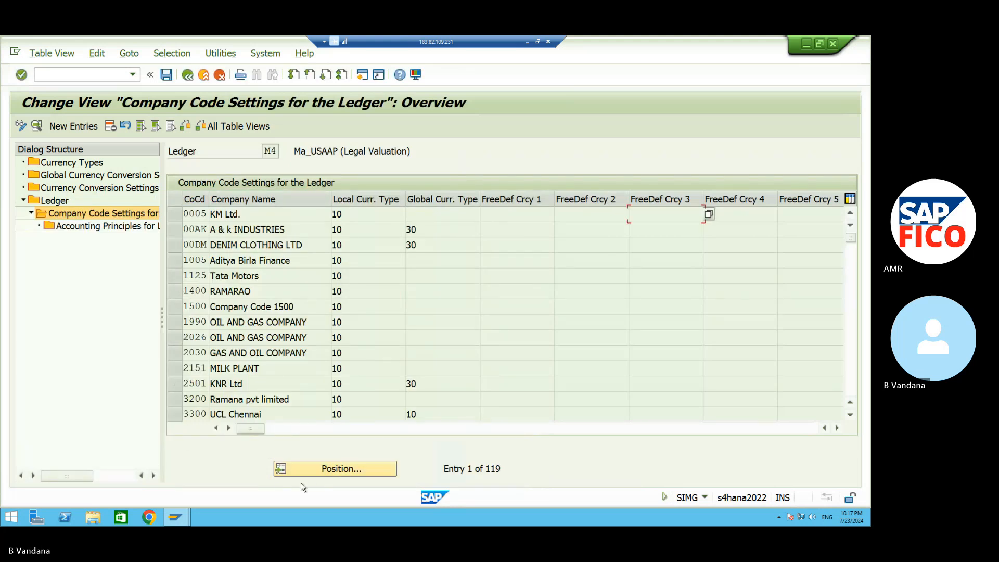
left_click(312, 470)
type("MS11")
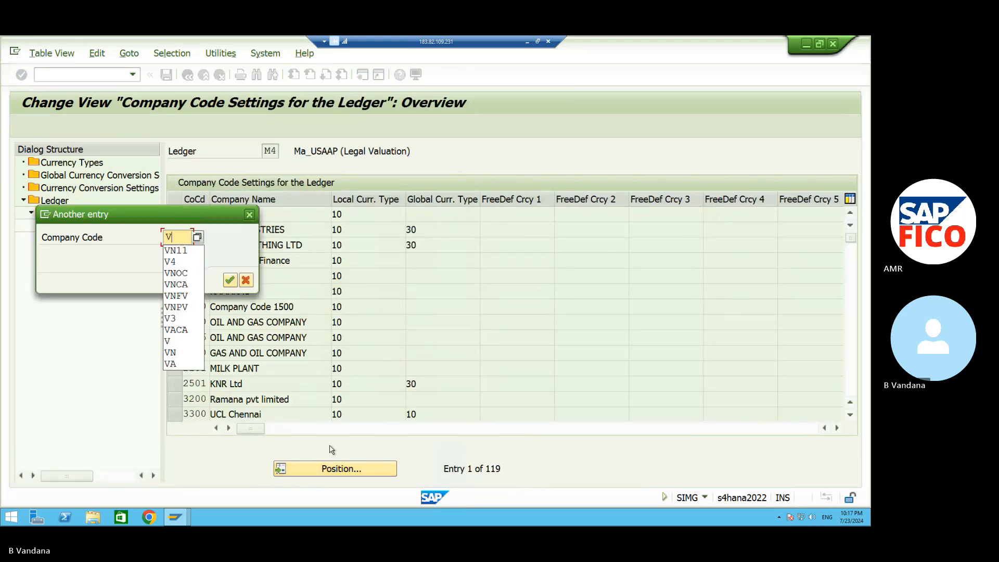
key("Return")
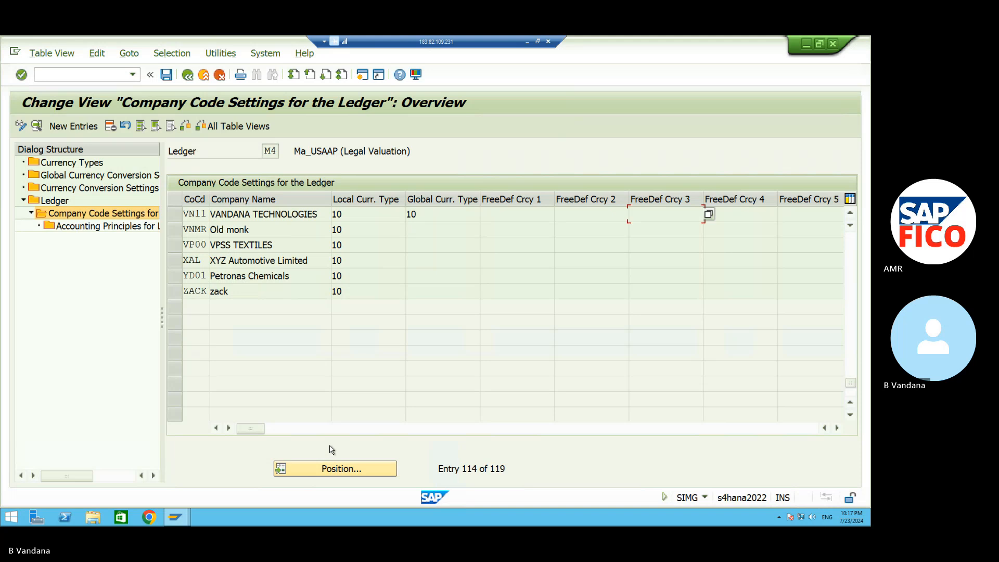
- Assign posting variant VNPV to company code VN11 in ledger M4 and save, accepting the consistency check messages
left_click(229, 427)
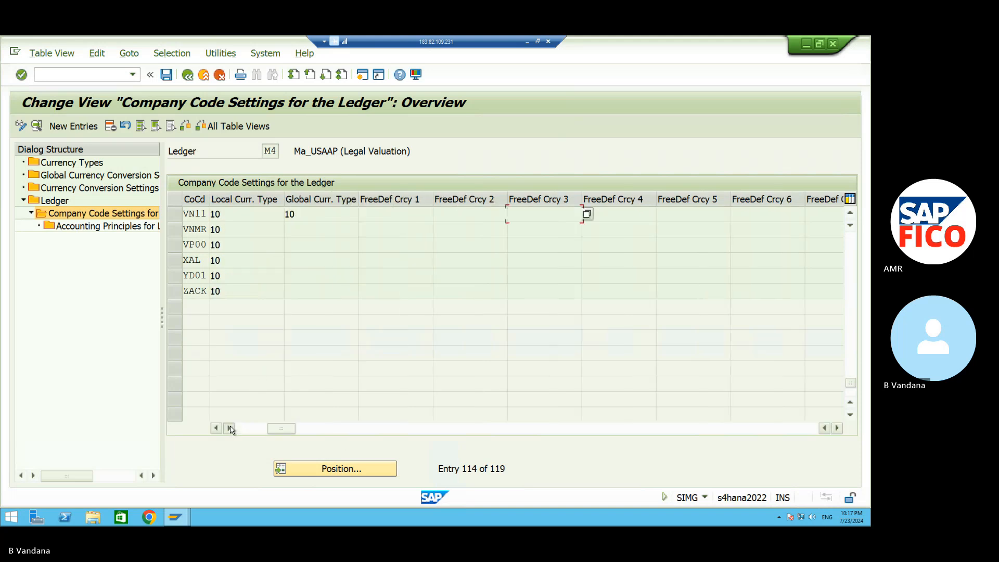
double_click(230, 428)
left_click(230, 428)
left_click(229, 429)
left_click(230, 429)
left_click(229, 428)
left_click(230, 428)
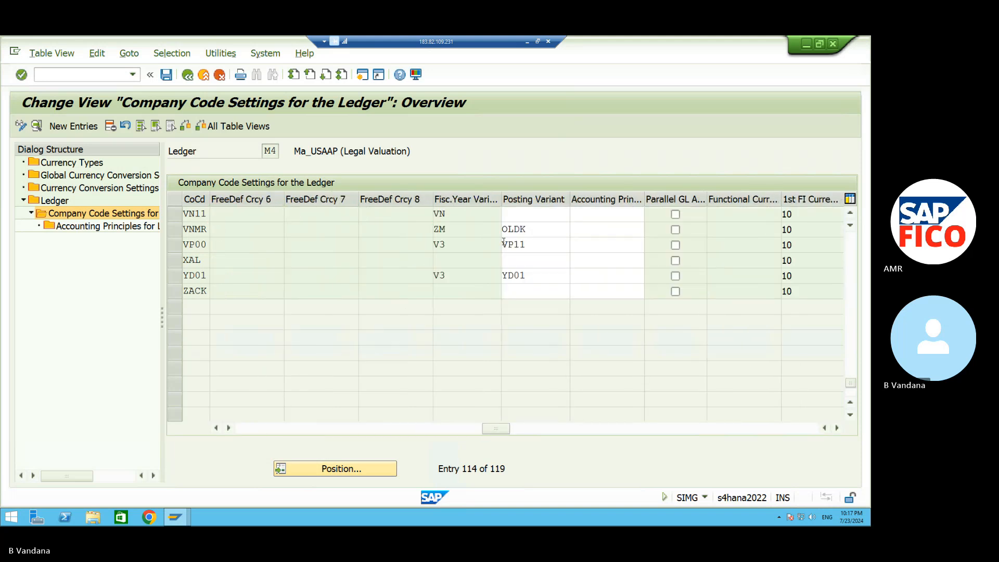
left_click(550, 218)
type("VNPV")
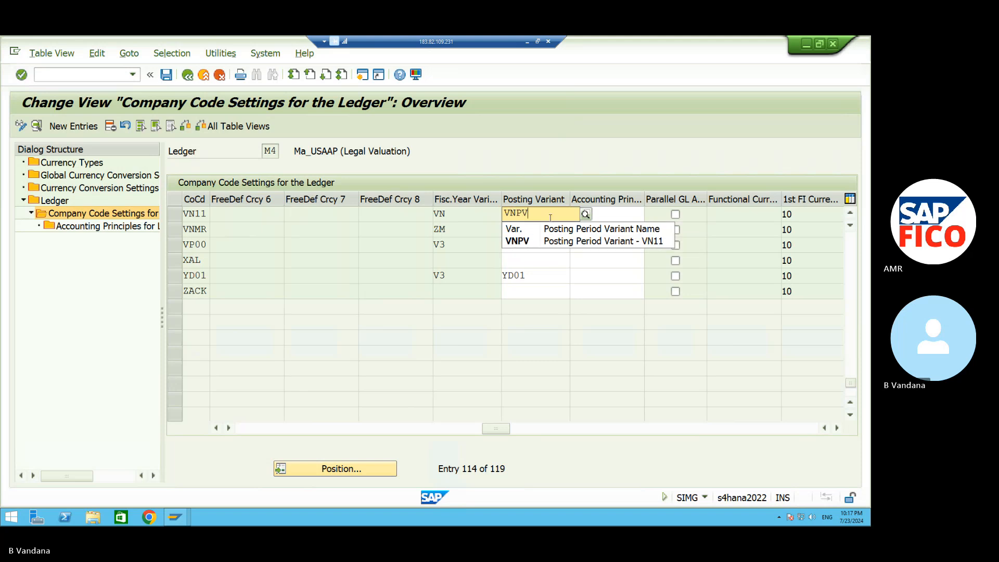
key("Return")
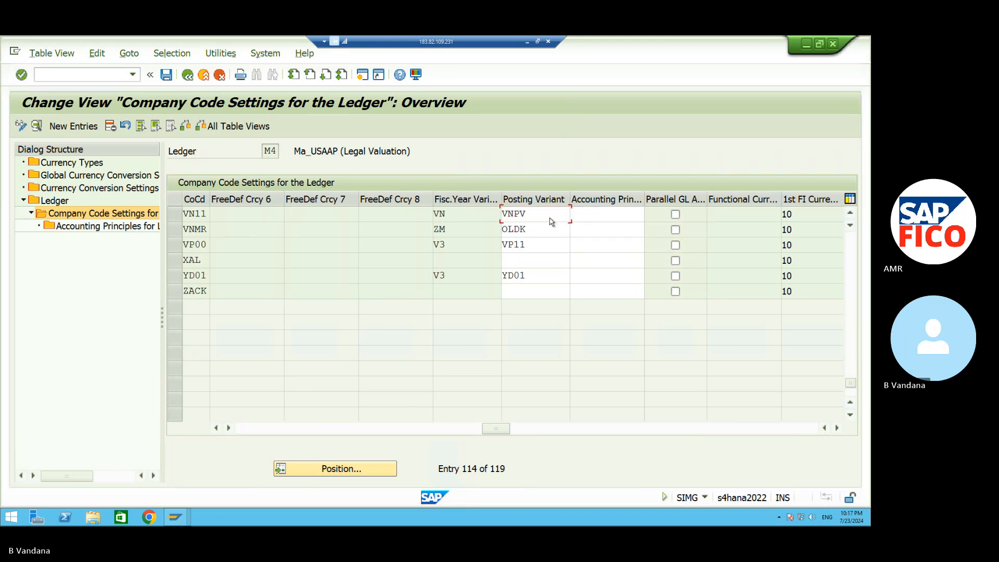
left_click(165, 75)
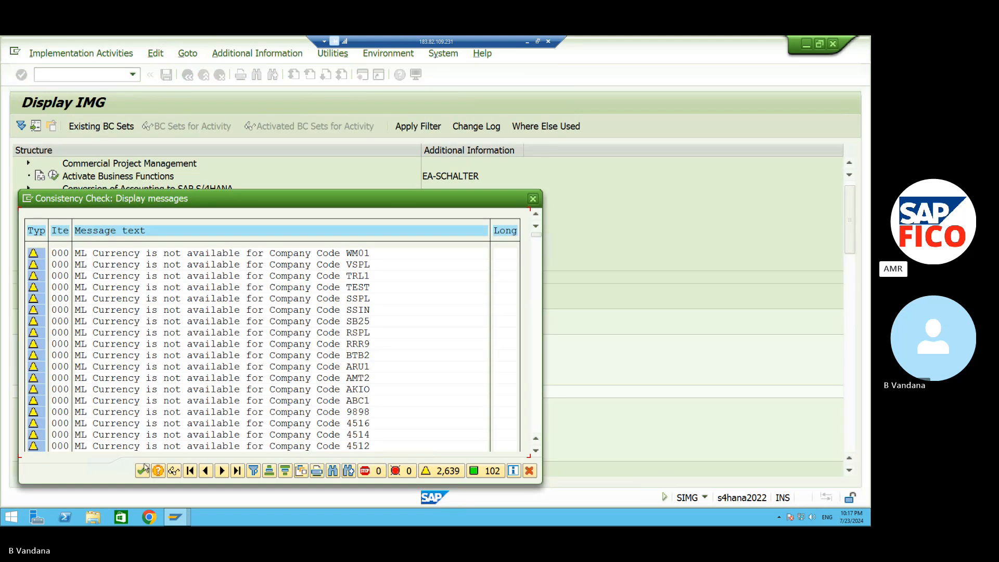
left_click(143, 469)
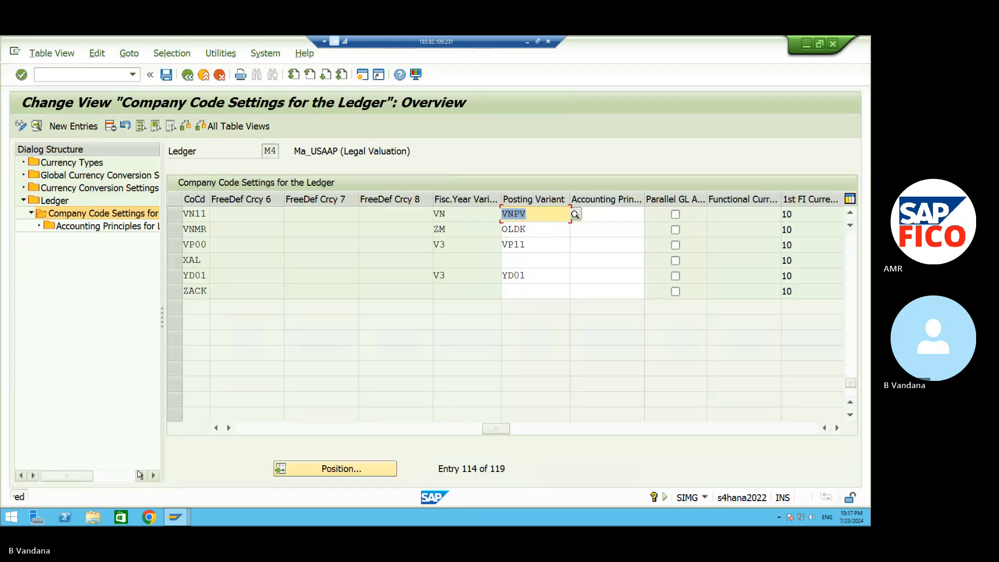
- Return to the ledger overview, accepting the consistency check messages, and position the ledger list at S4
left_click(186, 76)
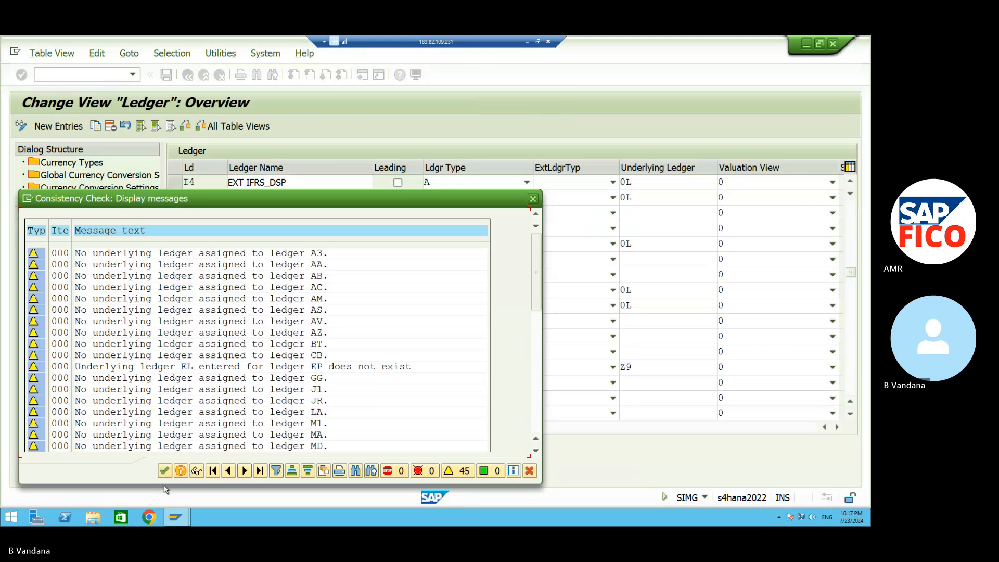
left_click(165, 471)
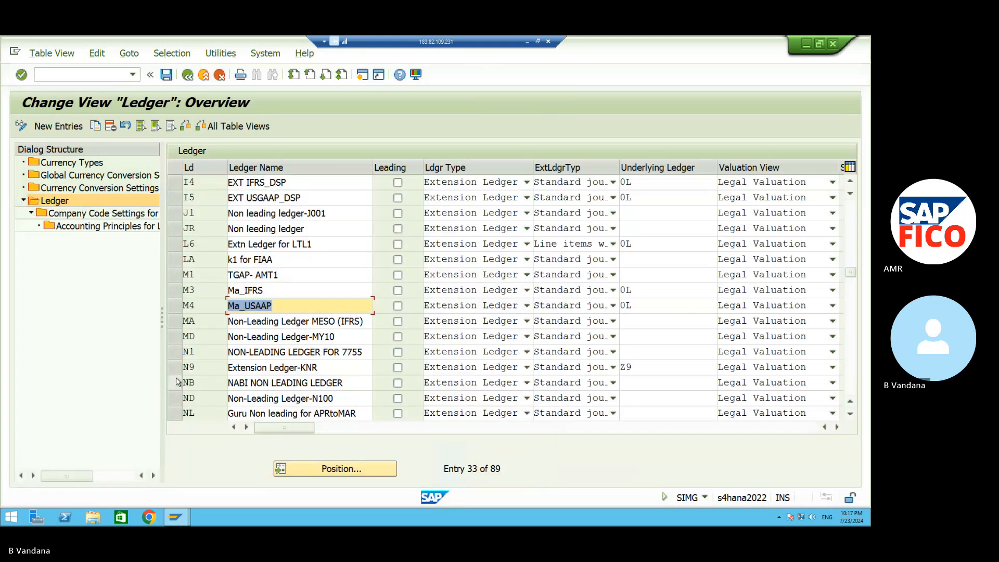
left_click(294, 470)
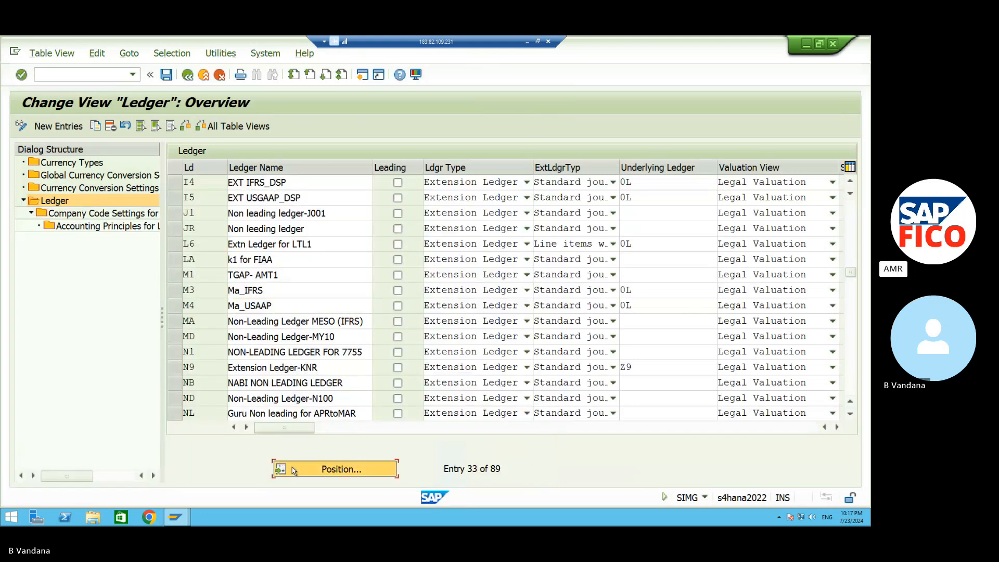
type("S4")
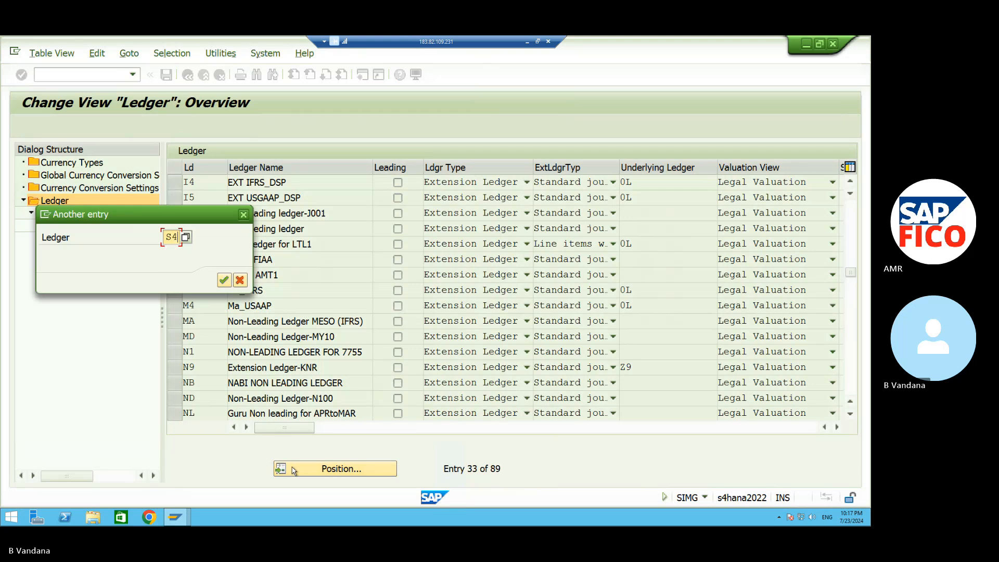
key("Return")
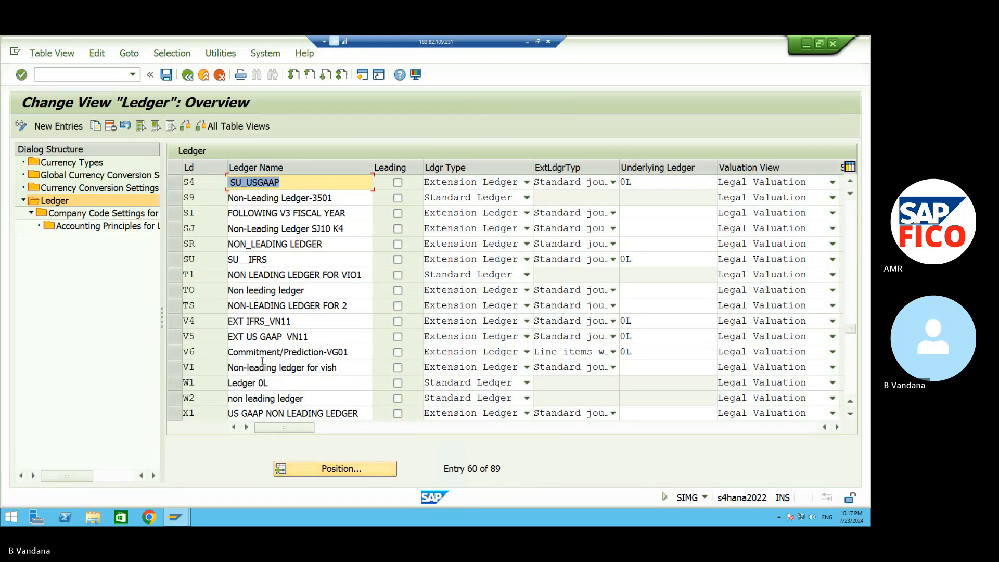
- Open the company code settings for ledger S4 and position the list at company code VN11
left_click(174, 181)
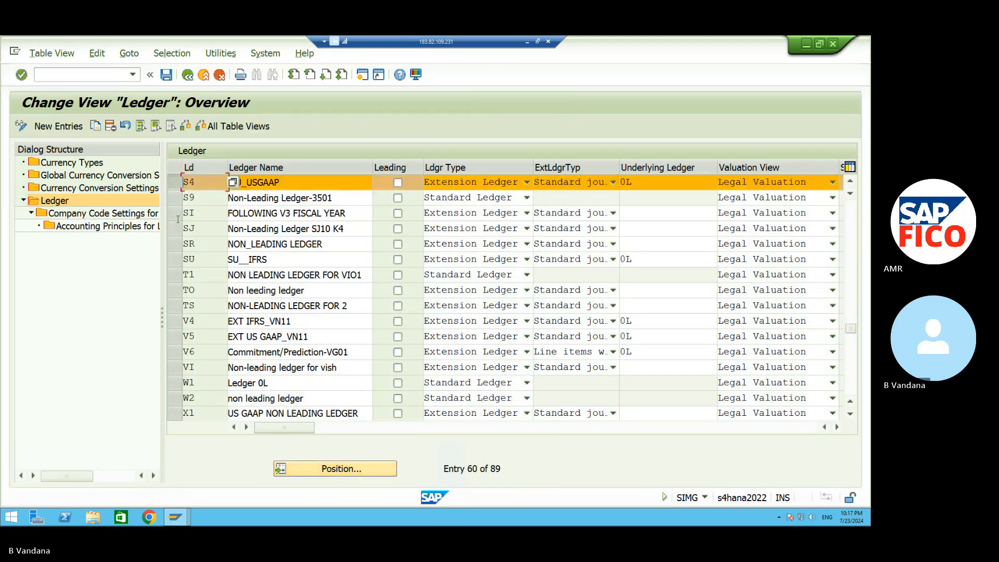
double_click(143, 214)
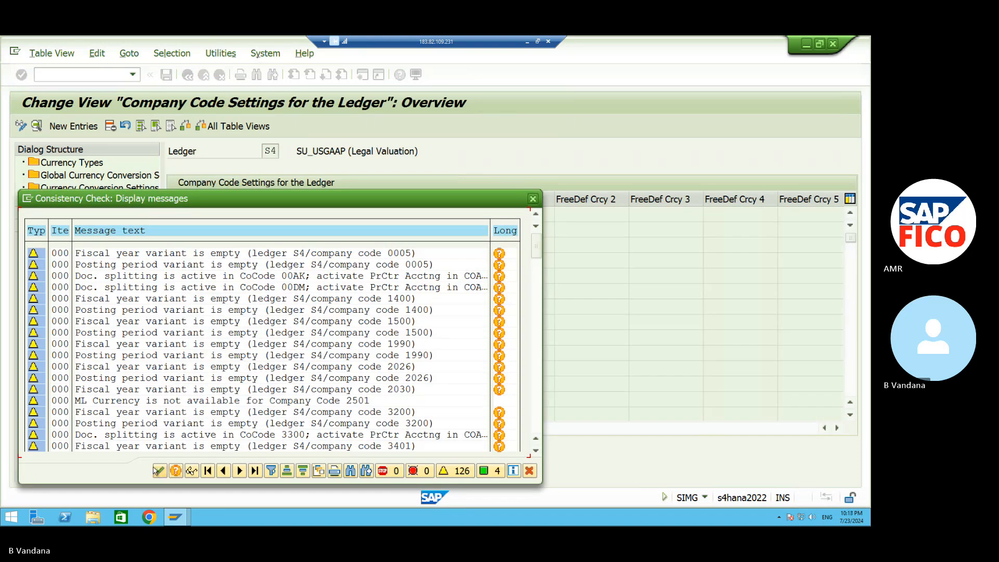
left_click(158, 472)
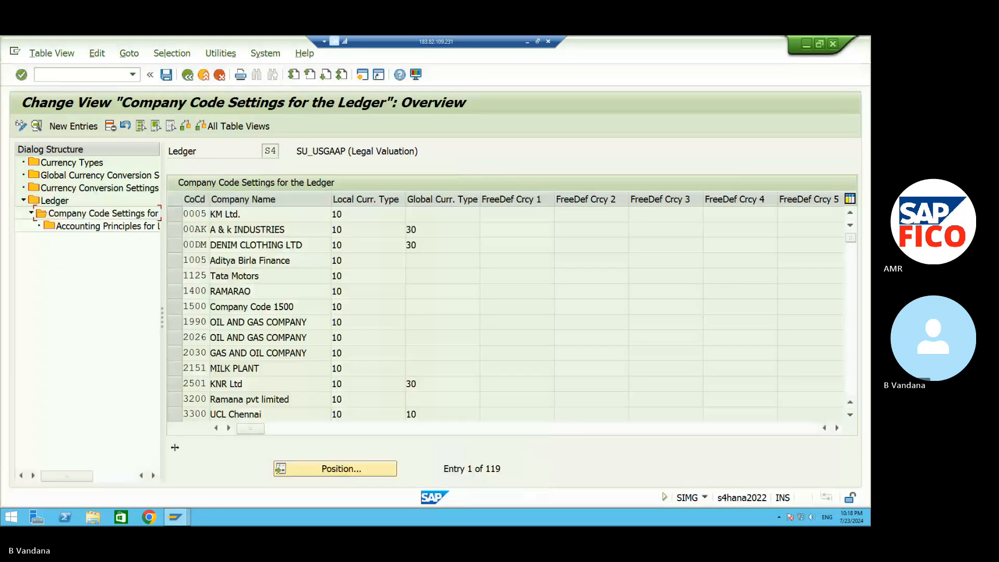
left_click(304, 471)
type("VN")
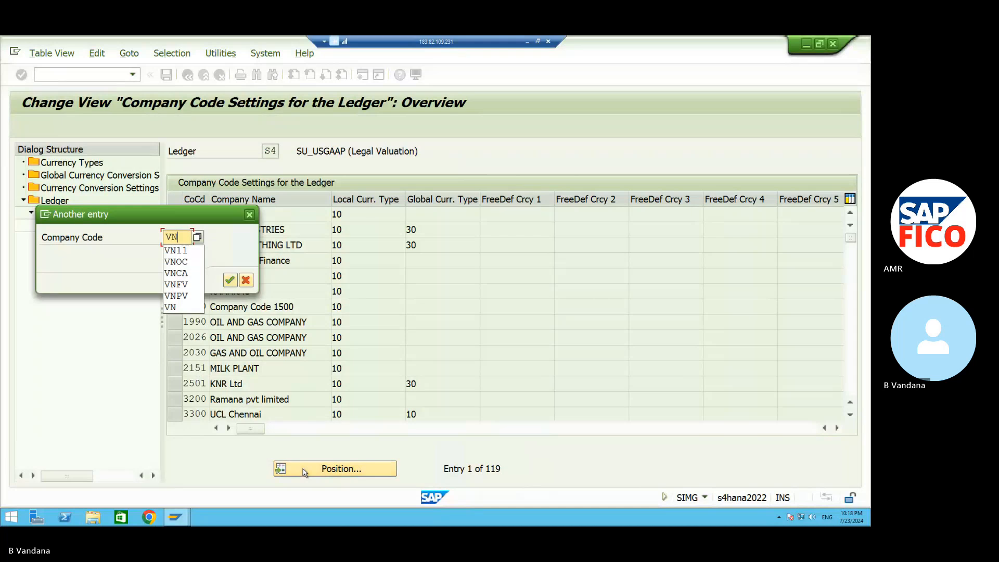
type("11")
key("Return")
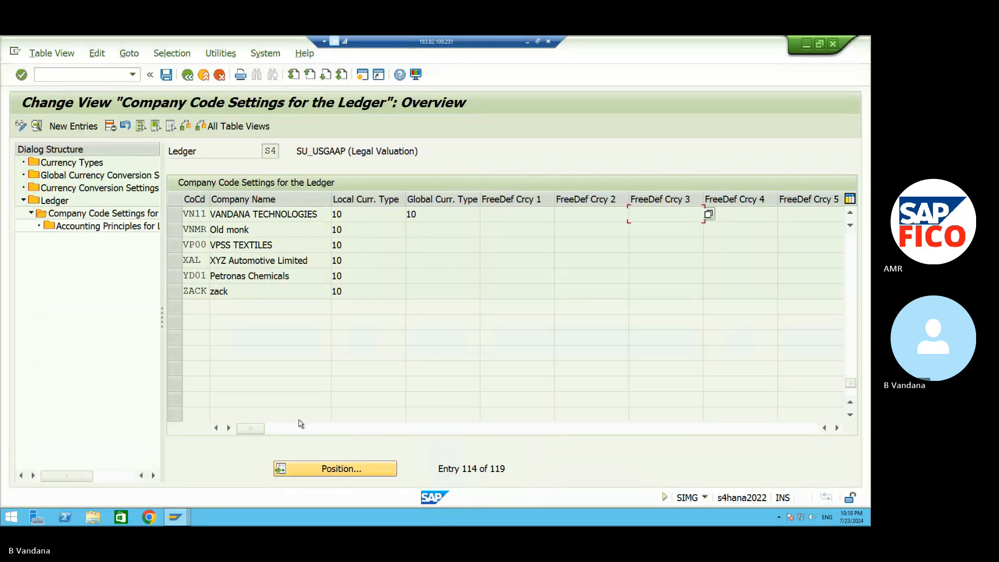
- Assign posting variant VNPV to company code VN11 in ledger S4 and save, accepting the consistency check messages
left_click(229, 428)
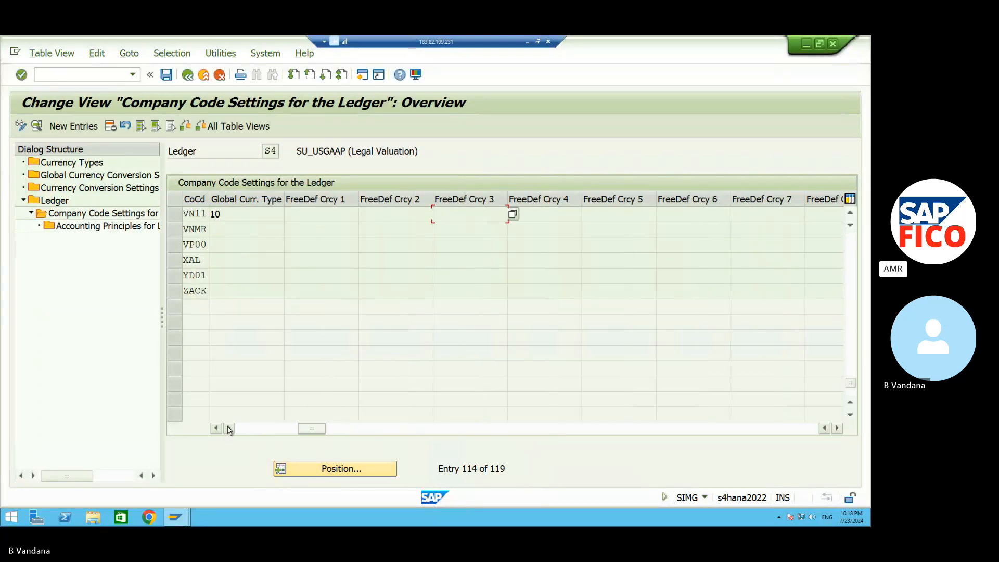
left_click(229, 428)
left_click(229, 428)
left_click(229, 428)
left_click(229, 427)
left_click(229, 428)
left_click(229, 428)
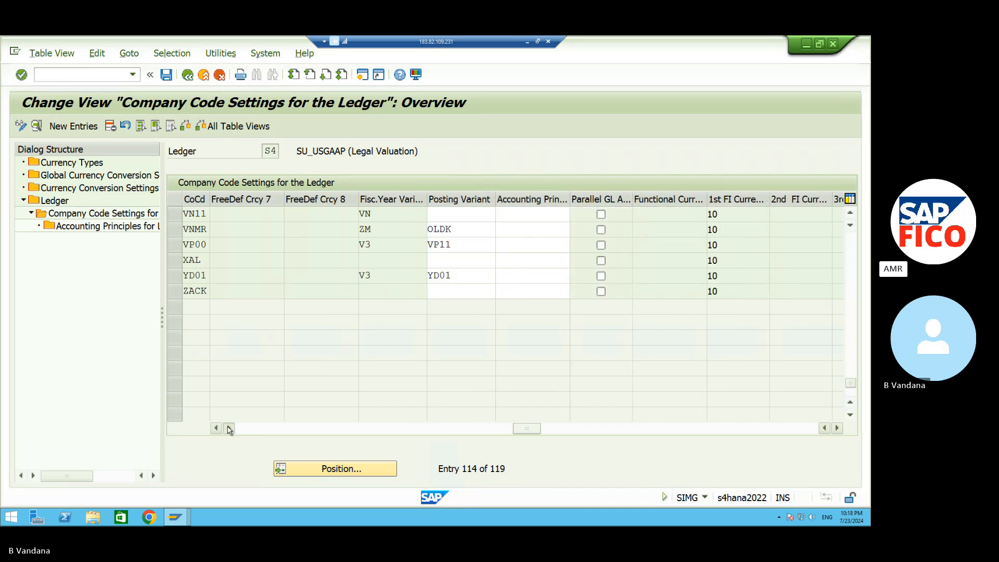
left_click(229, 428)
left_click(396, 216)
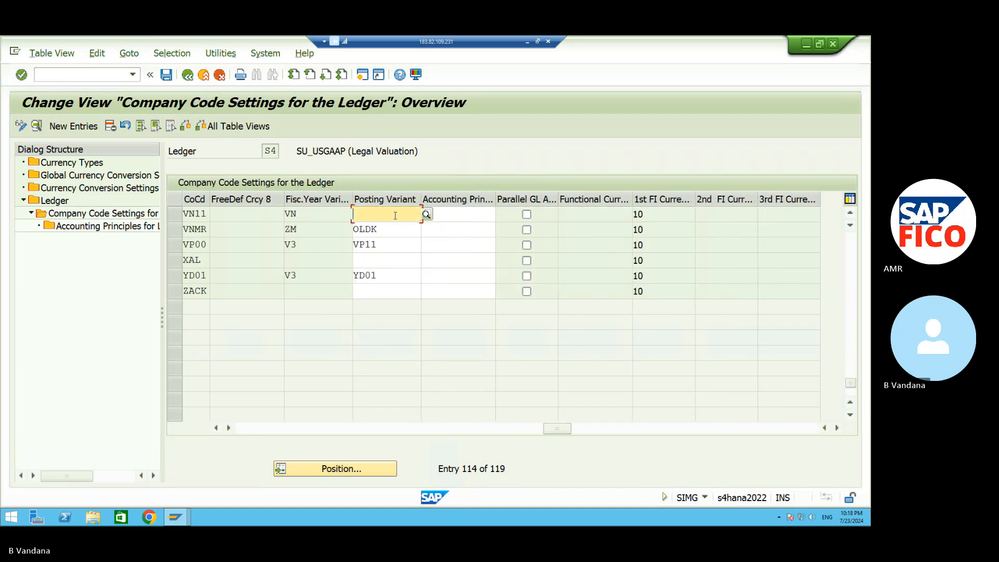
type("VNPV")
key("Return")
left_click(166, 75)
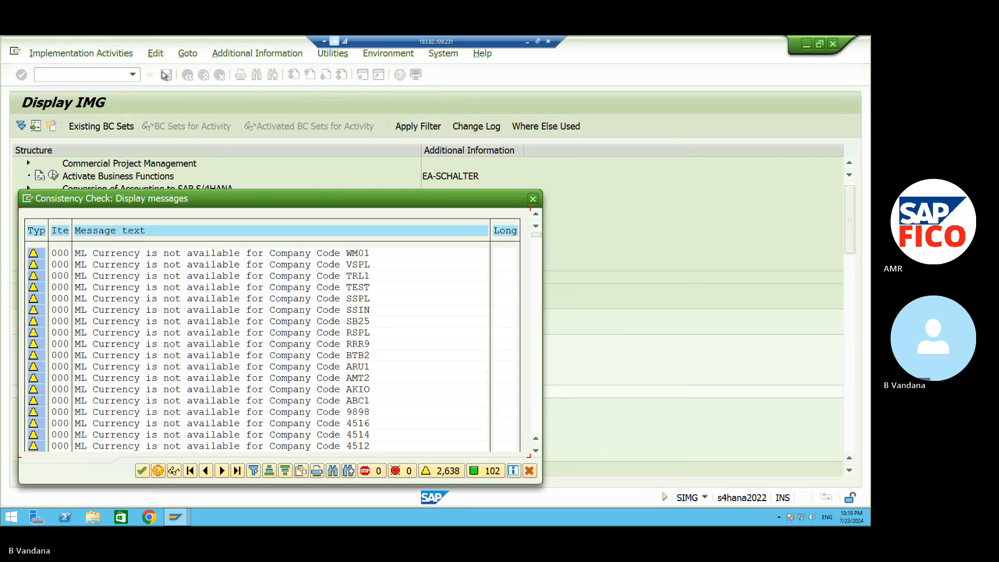
left_click(142, 470)
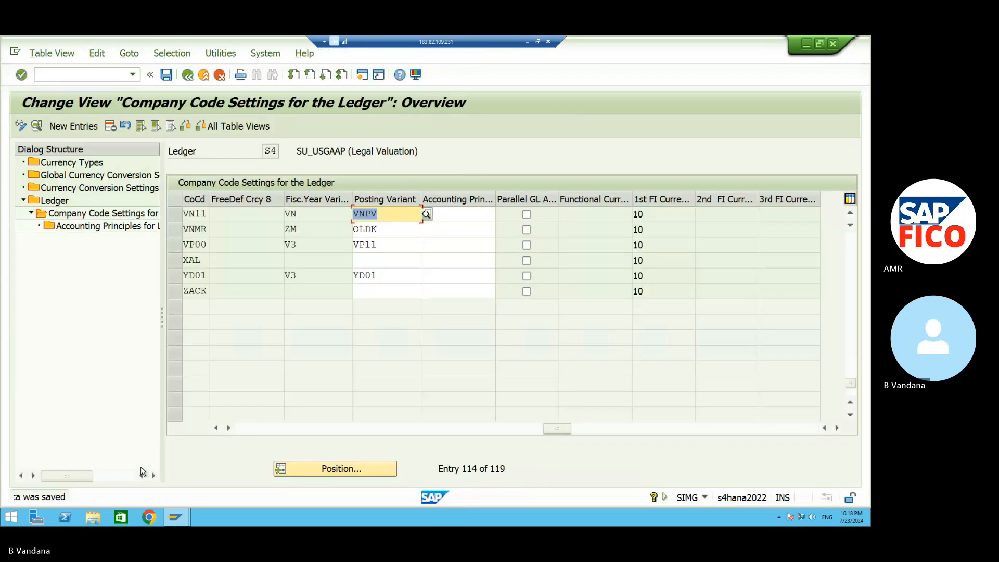
- Return to the ledger overview and open the company code settings for ledger SU, accepting the consistency check messages
left_click(187, 76)
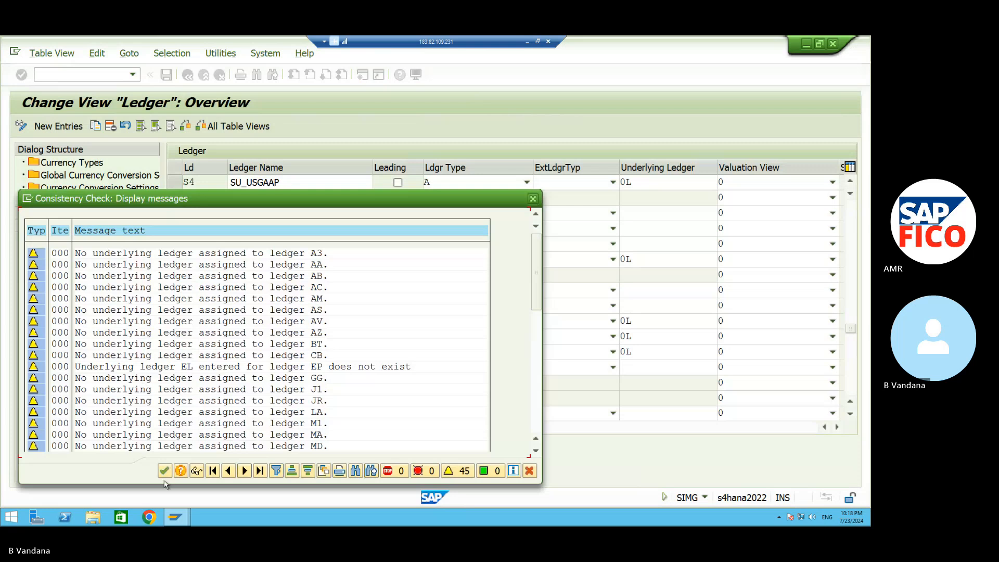
left_click(165, 471)
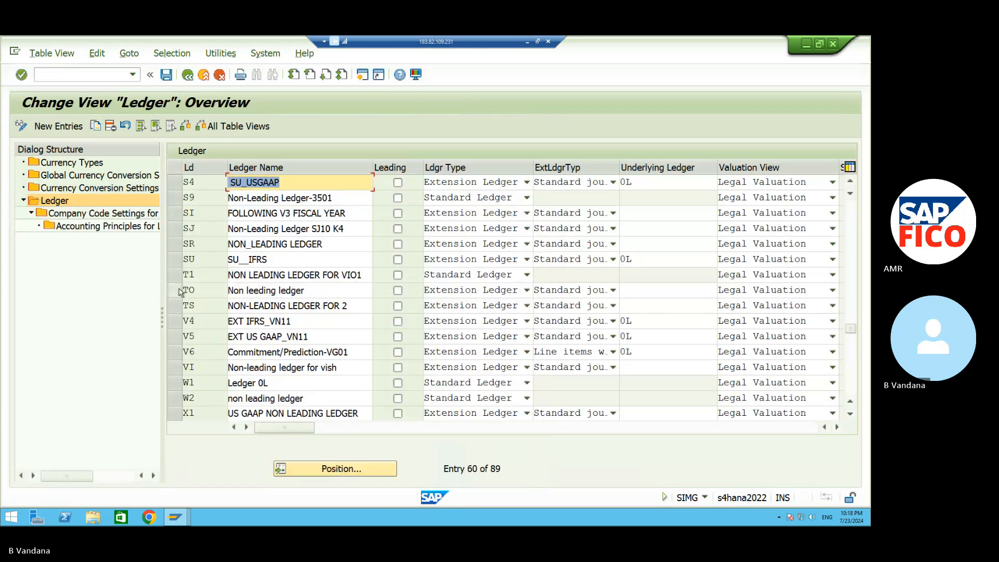
left_click(173, 259)
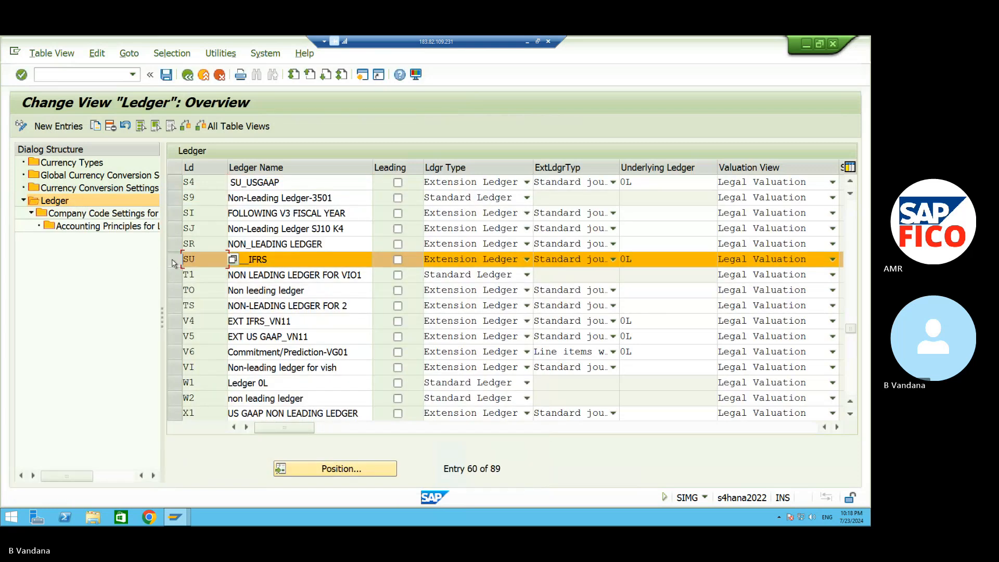
double_click(137, 215)
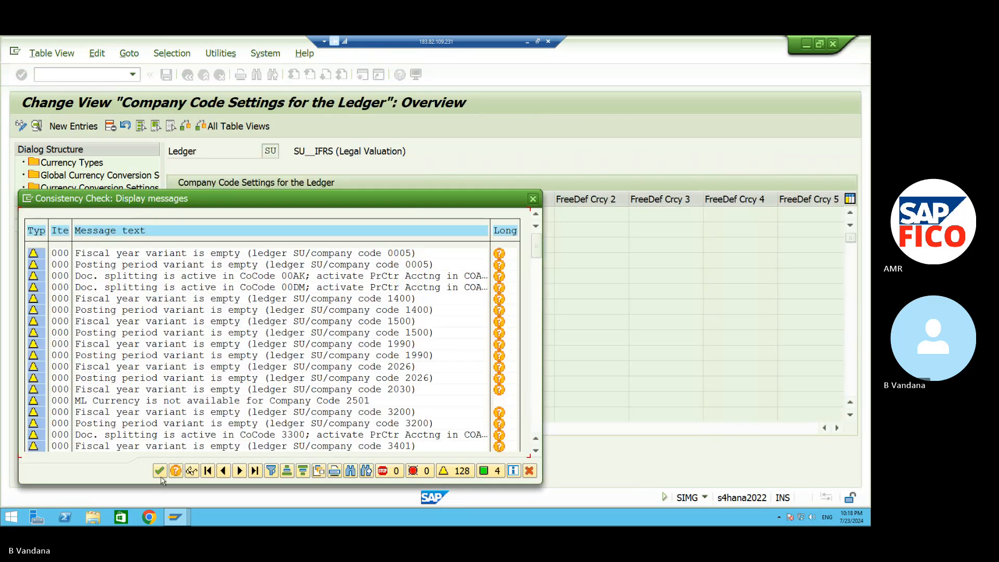
left_click(159, 471)
left_click(298, 472)
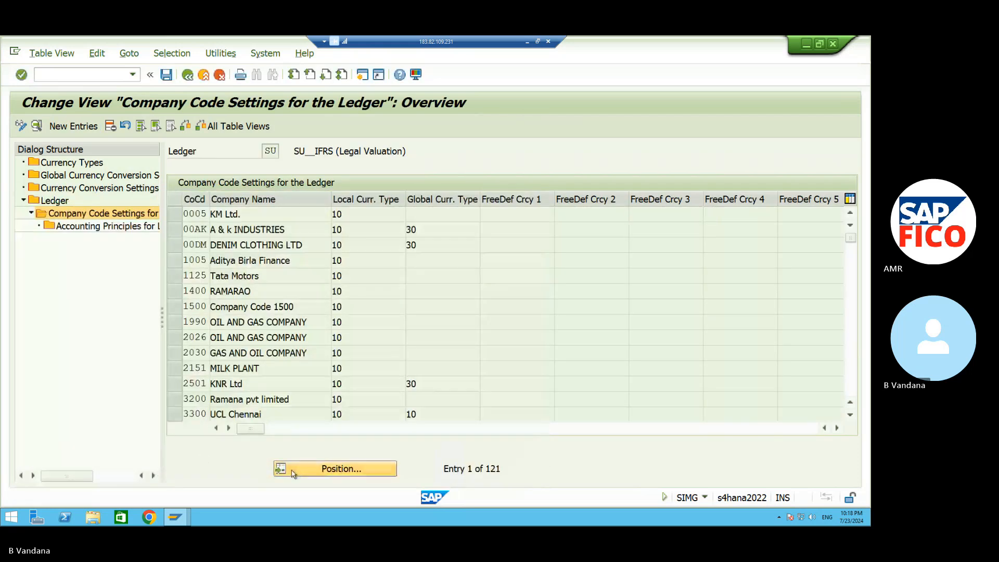
type("VNPV")
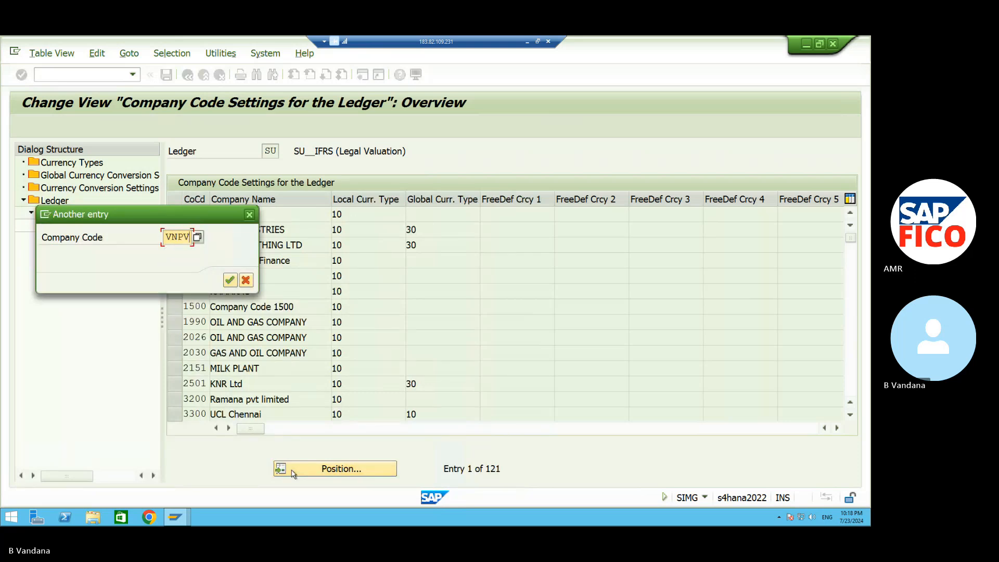
key("Return")
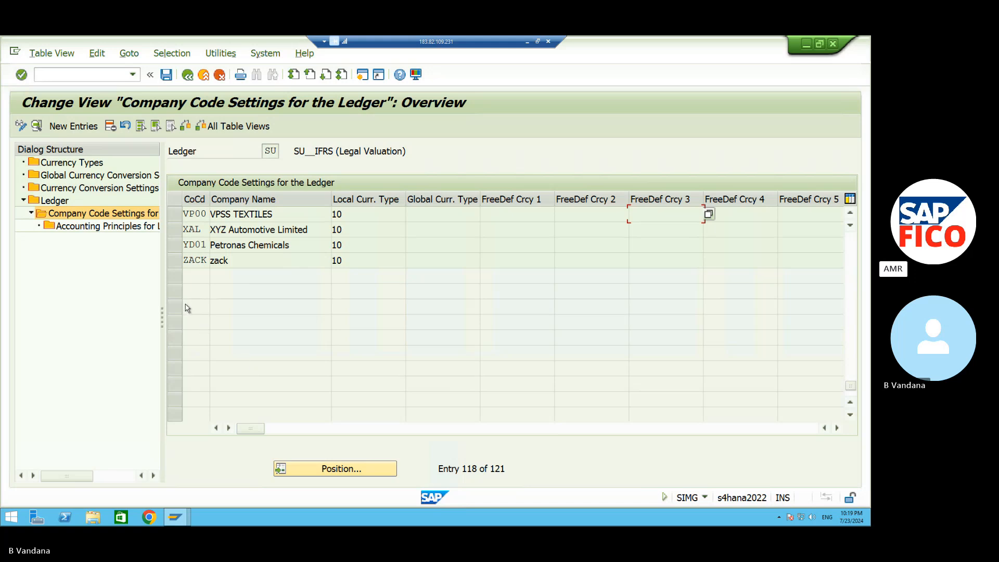
left_click(230, 428)
left_click(229, 428)
left_click(229, 429)
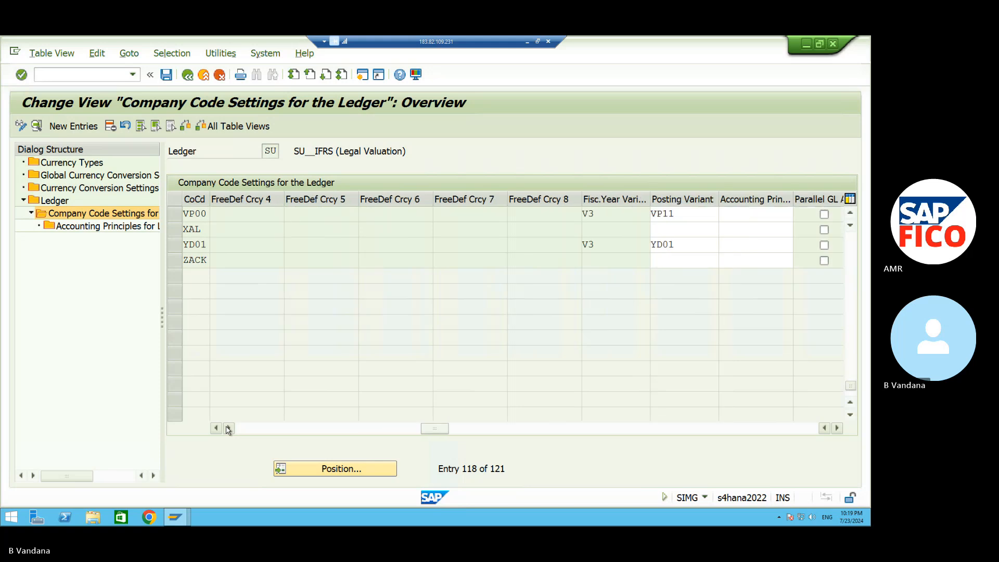
left_click(227, 429)
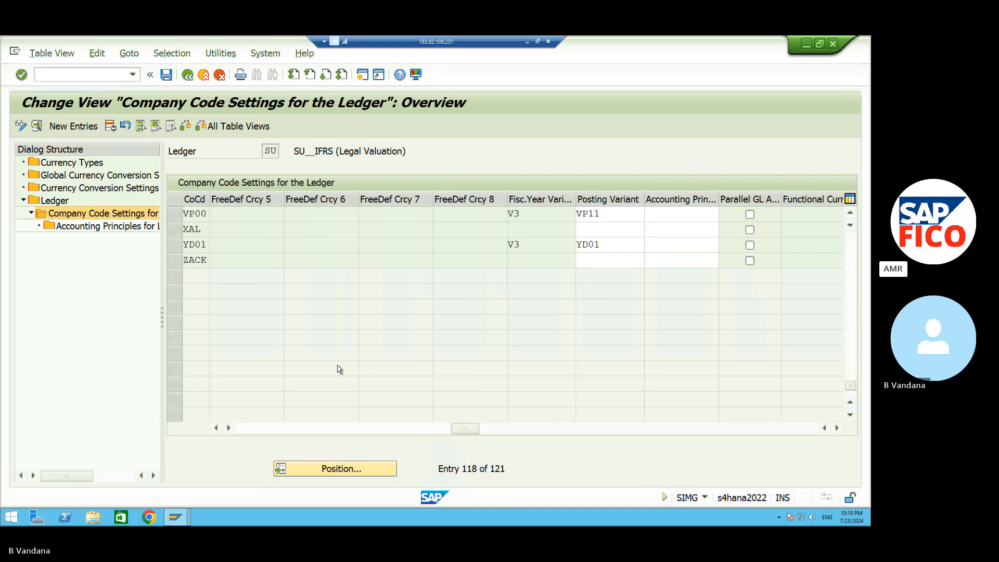
left_click(215, 429)
left_click(215, 428)
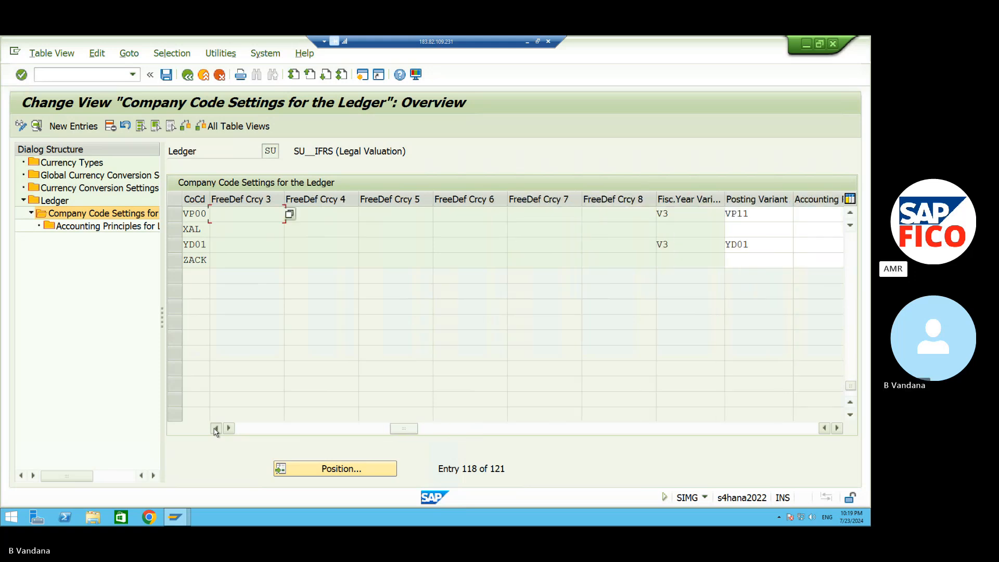
left_click(215, 428)
left_click(215, 429)
left_click(215, 429)
left_click(215, 428)
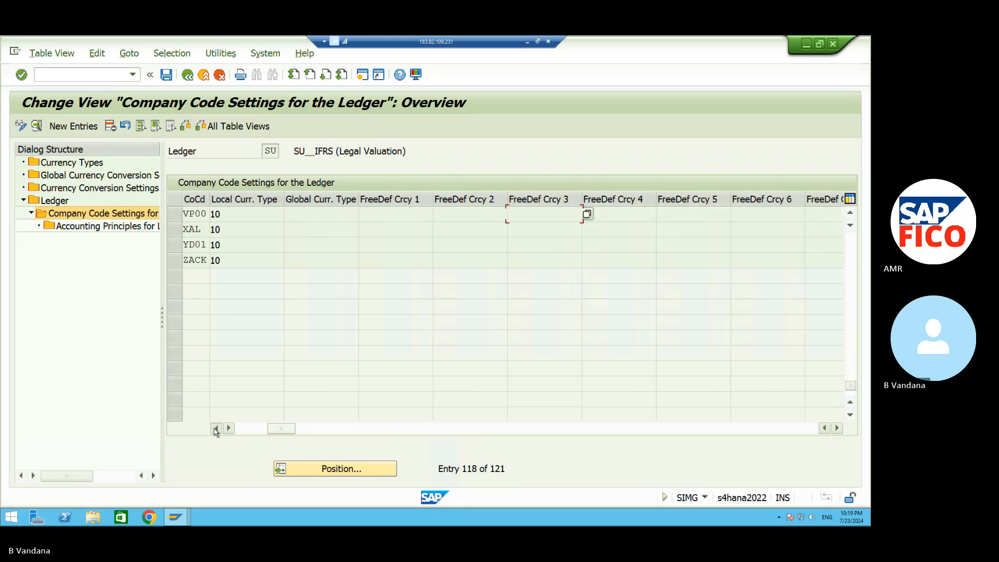
left_click(215, 428)
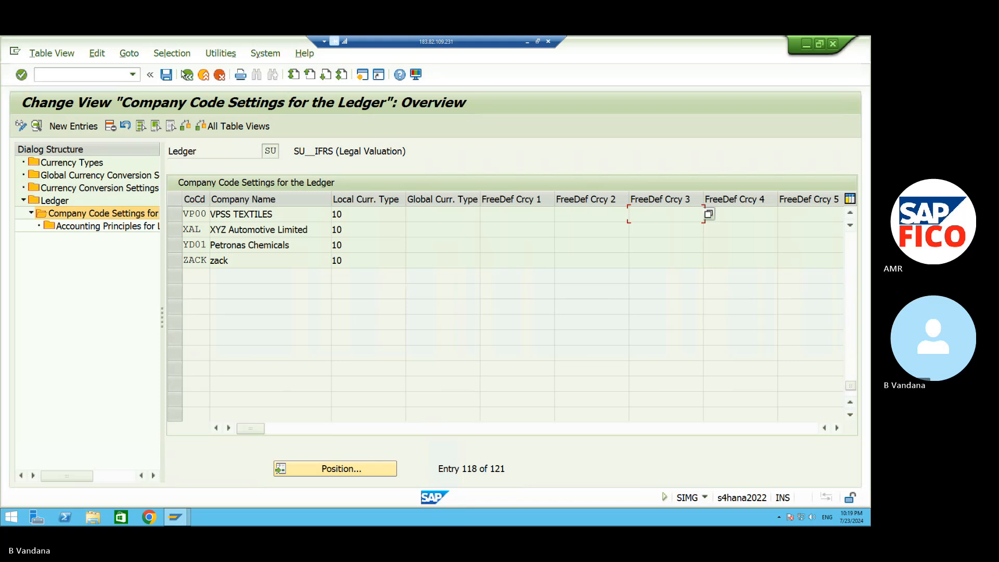
left_click(187, 76)
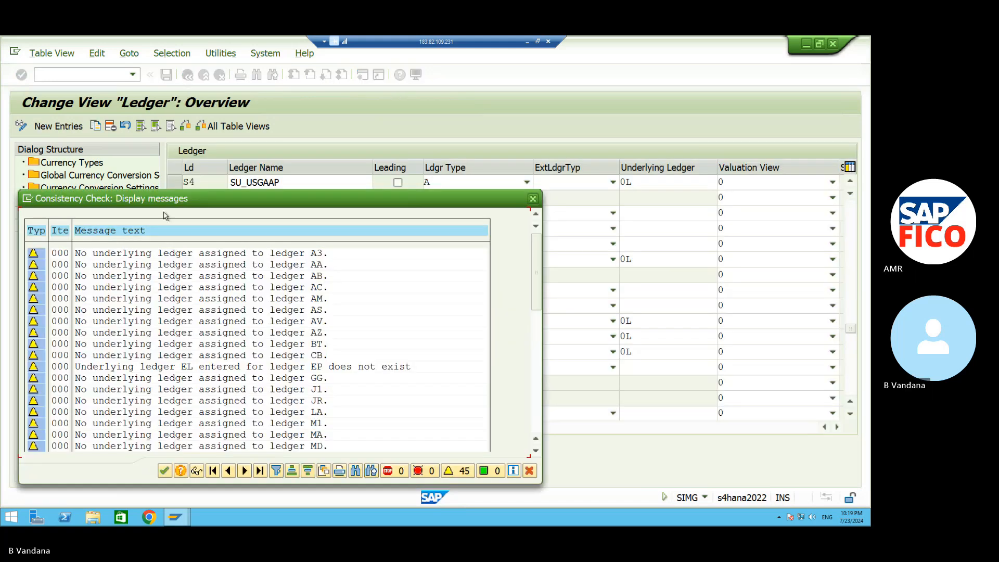
left_click(166, 470)
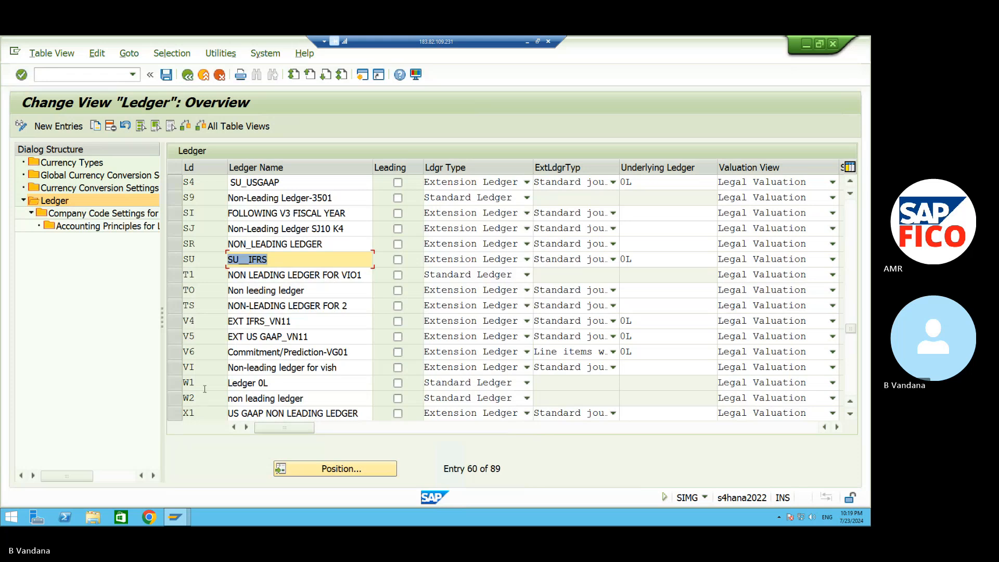
left_click(175, 260)
double_click(99, 213)
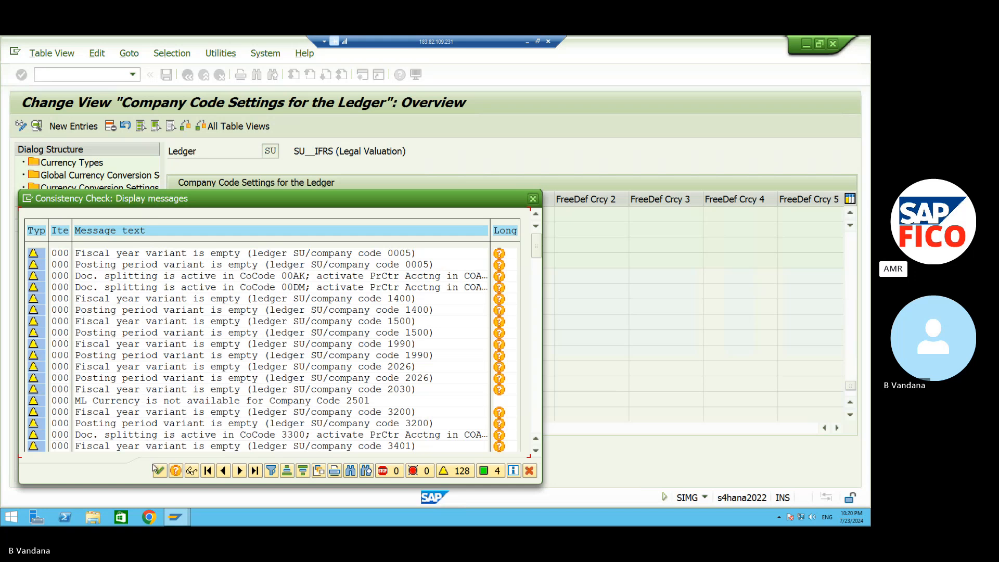
left_click(158, 471)
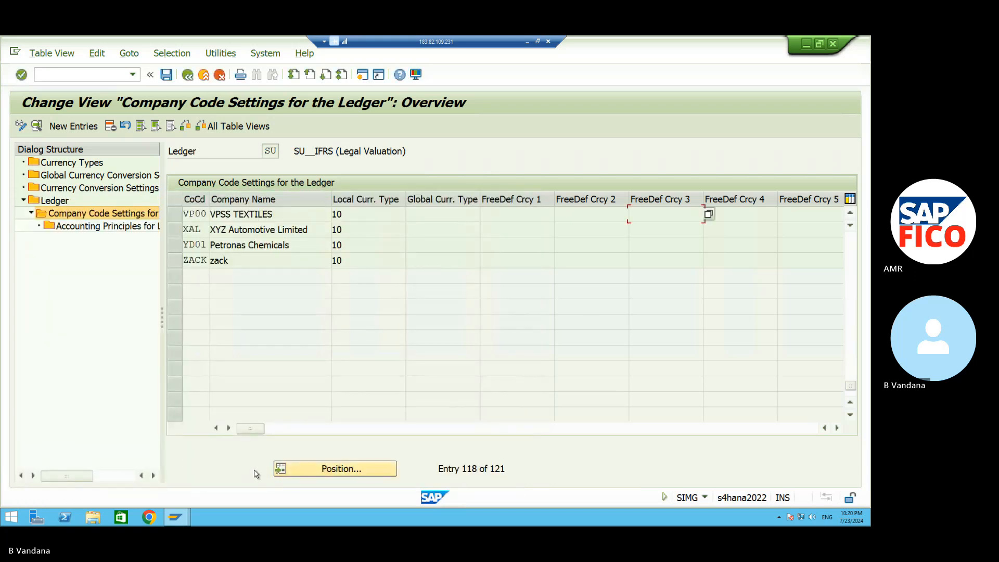
- Position the company code settings list for ledger SU at company code VN11
left_click(307, 469)
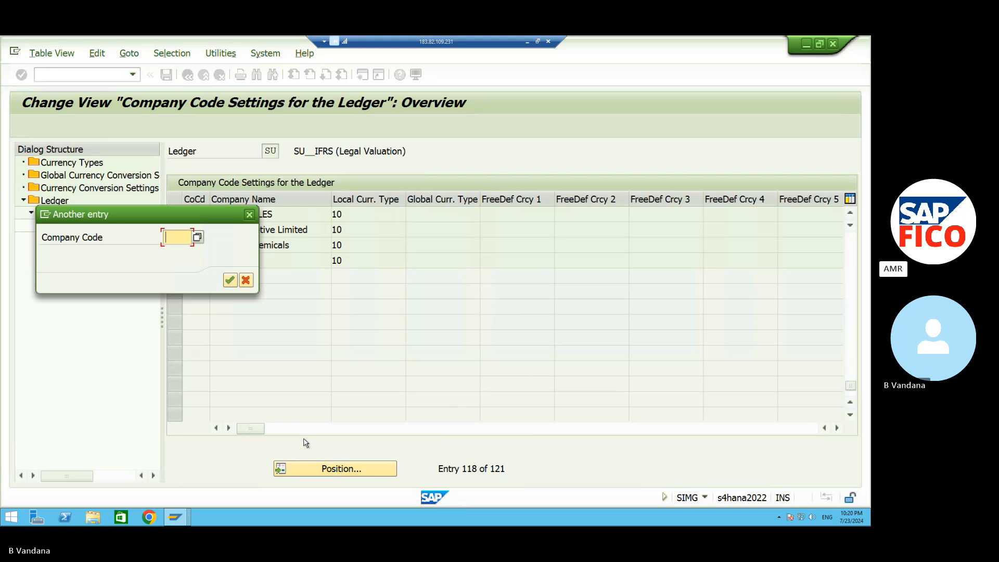
type("VN11")
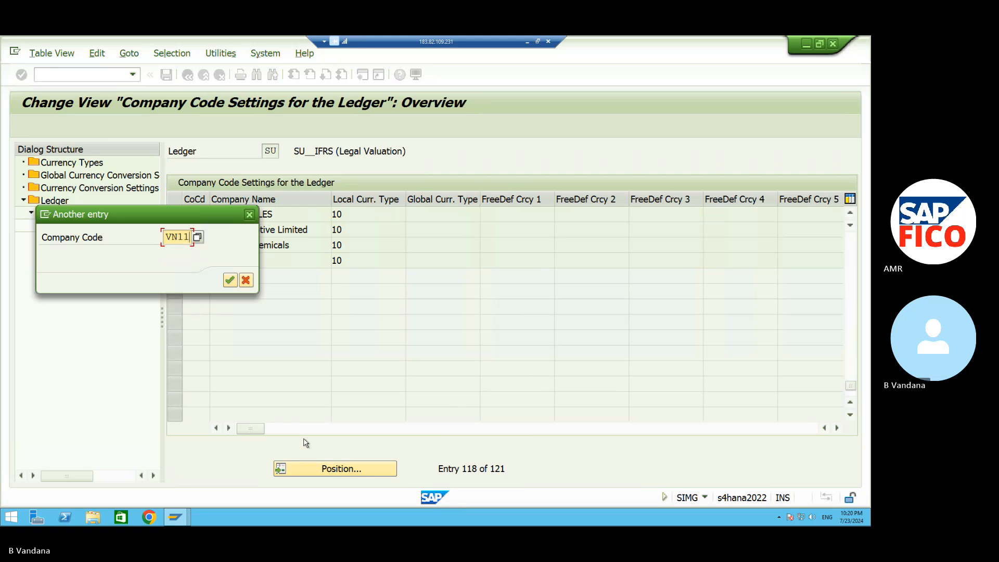
key("Return")
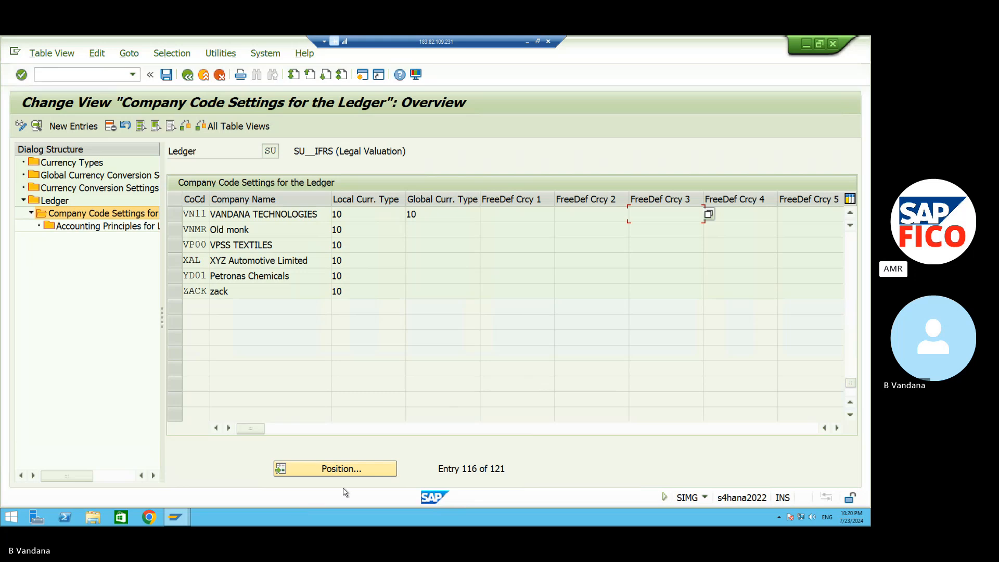
- Assign posting variant VNPV to company code VN11 in ledger SU and save, accepting the consistency check messages
left_click(230, 428)
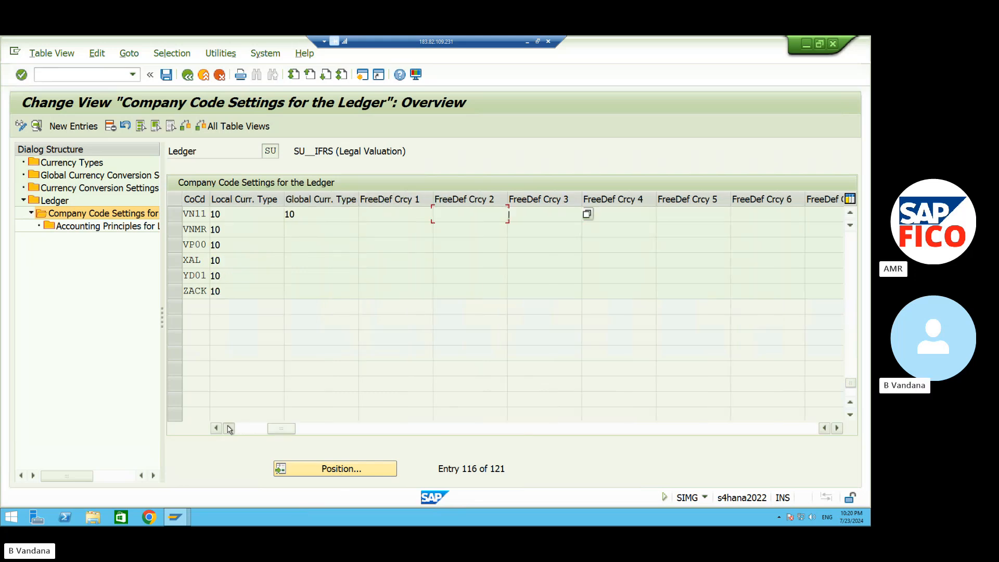
left_click(230, 428)
left_click(230, 428)
left_click(230, 429)
left_click(230, 429)
left_click(229, 428)
left_click(229, 428)
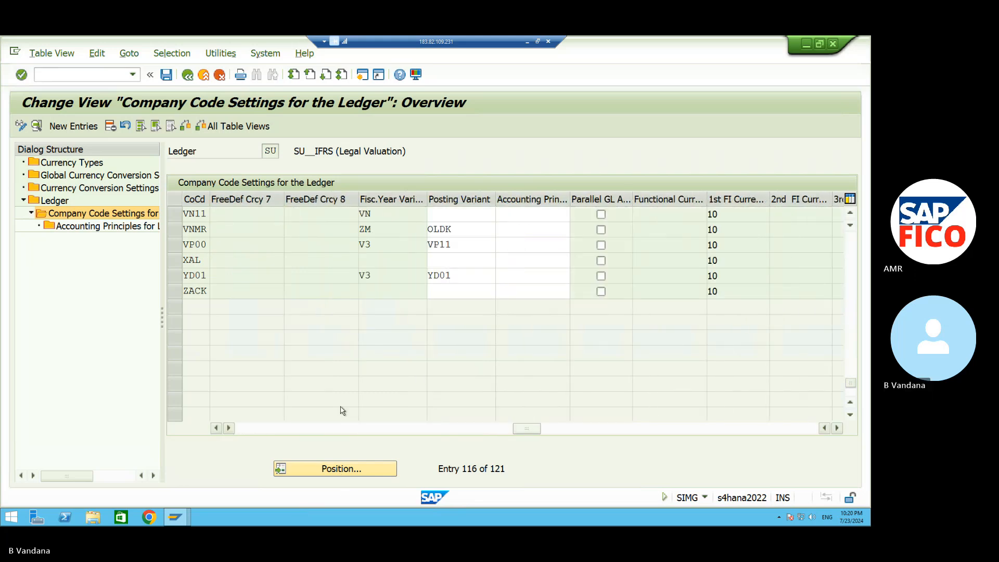
left_click(472, 214)
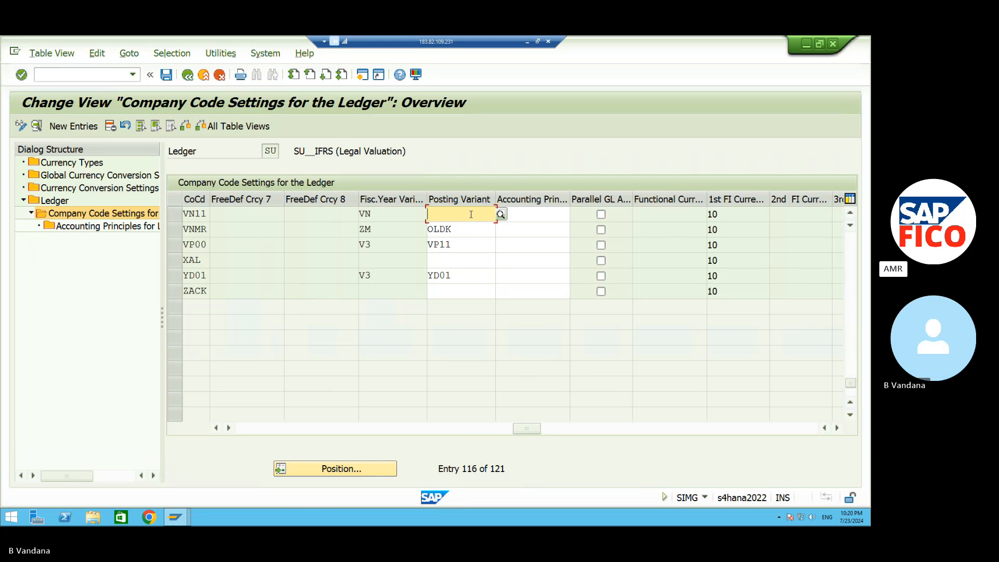
type("VNPV")
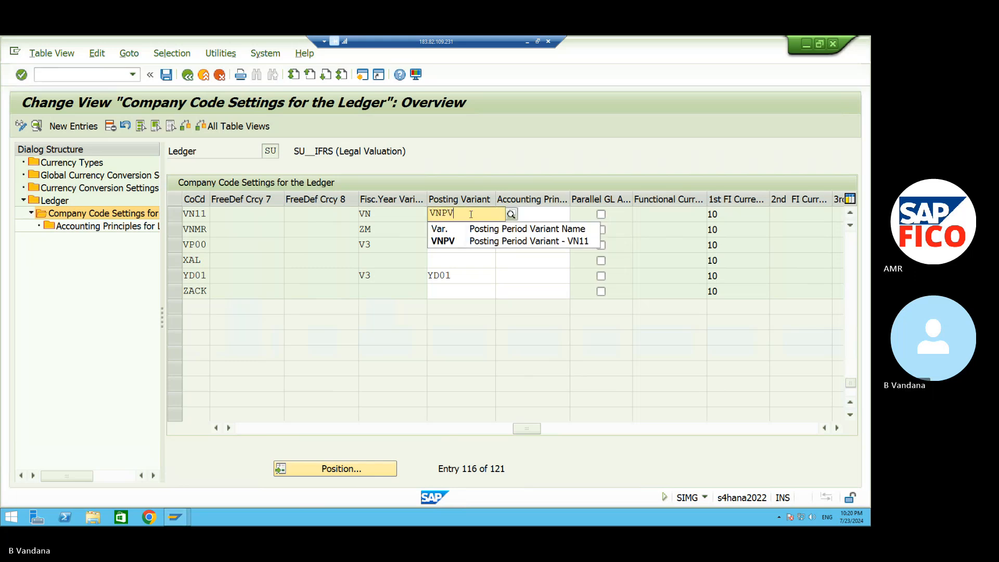
key("Return")
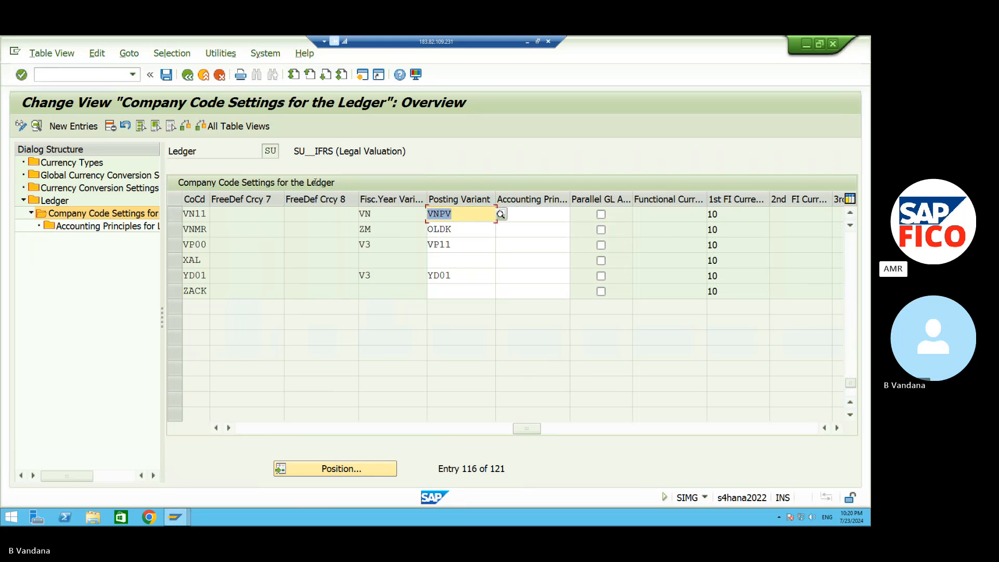
left_click(167, 75)
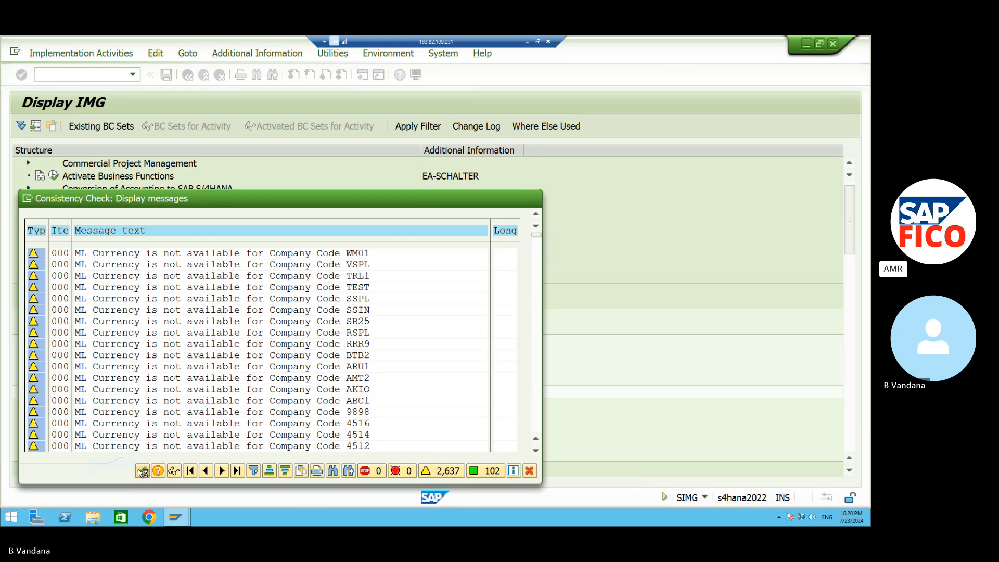
left_click(143, 471)
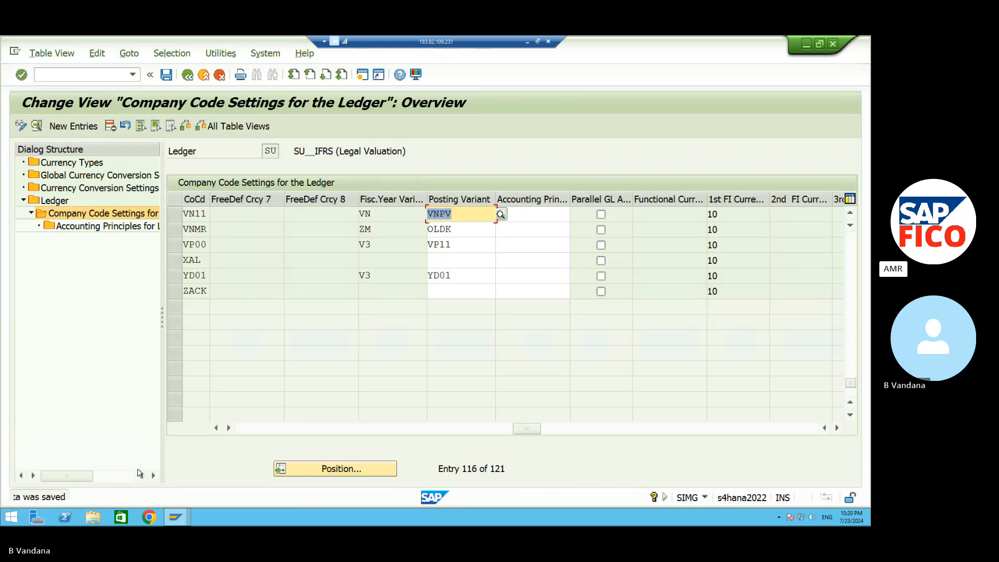
- Return to the ledger overview and open the company code settings for ledger V6, accepting the consistency check messages
left_click(188, 75)
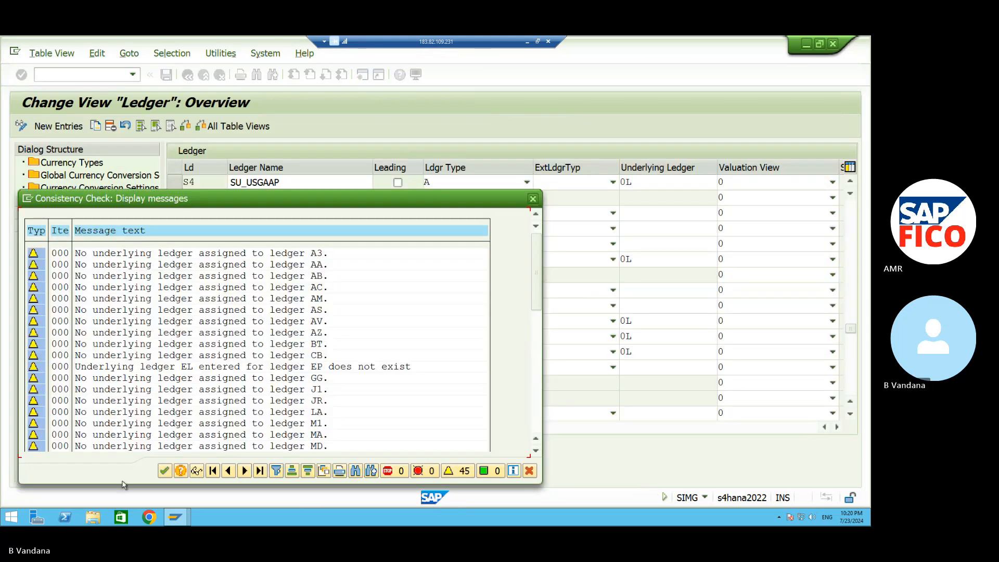
left_click(166, 472)
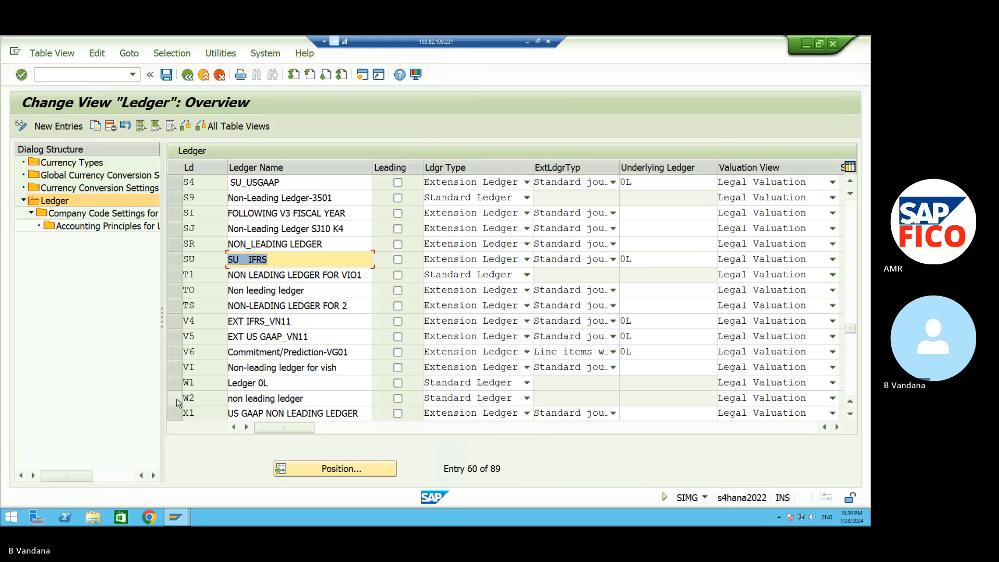
left_click(175, 352)
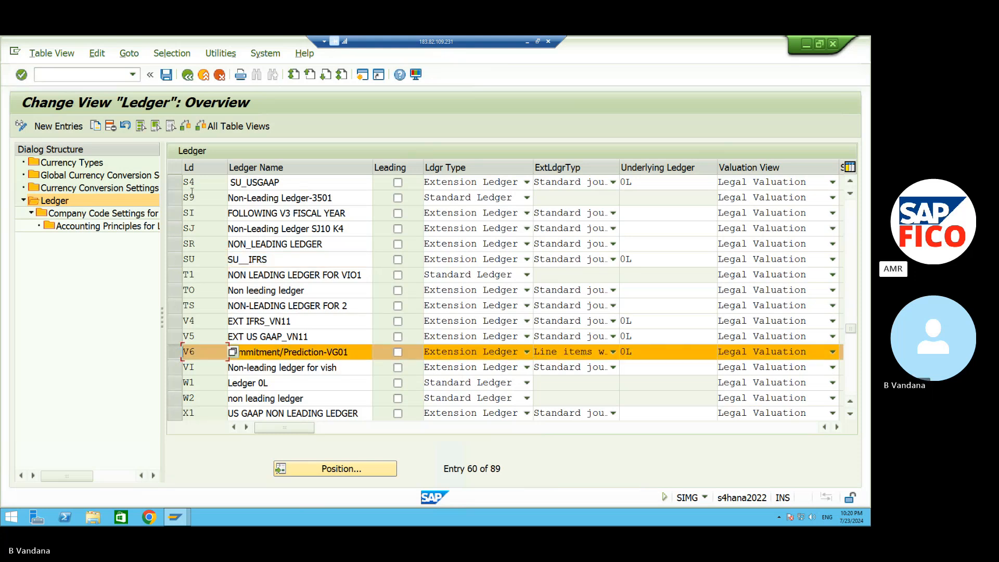
double_click(157, 215)
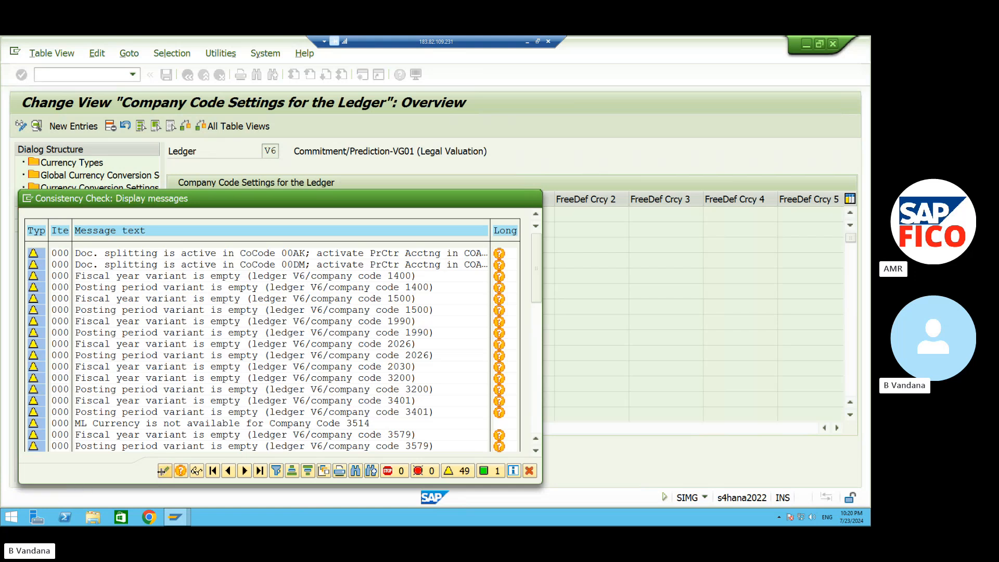
left_click(165, 471)
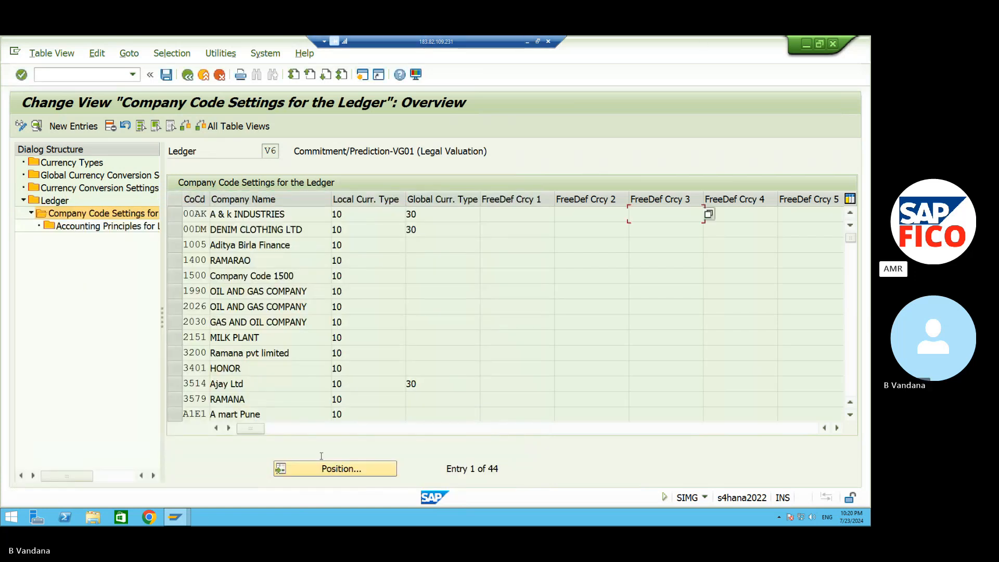
- Position the company code settings list for ledger V6 at company code VN11
left_click(343, 470)
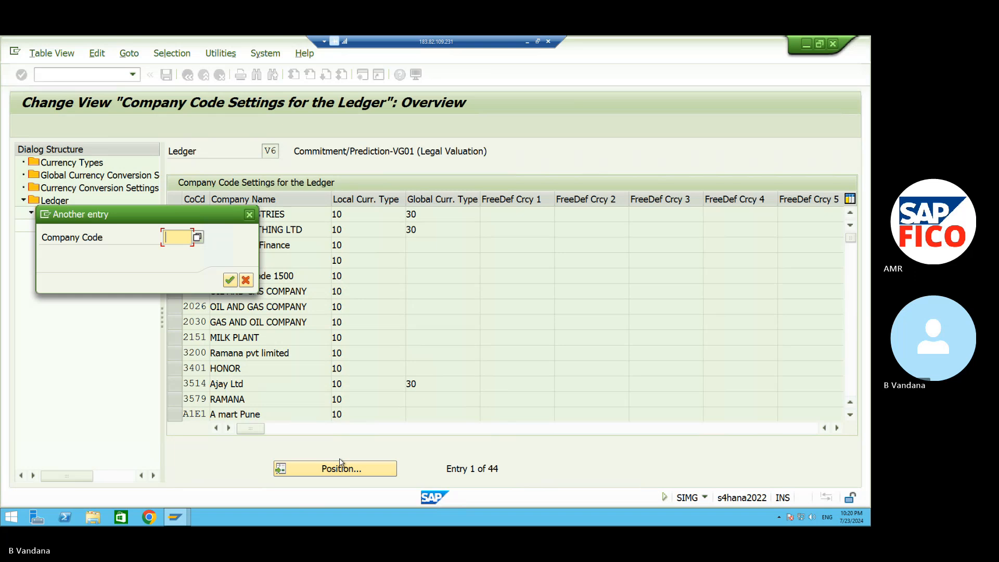
type("VN11")
key("Return")
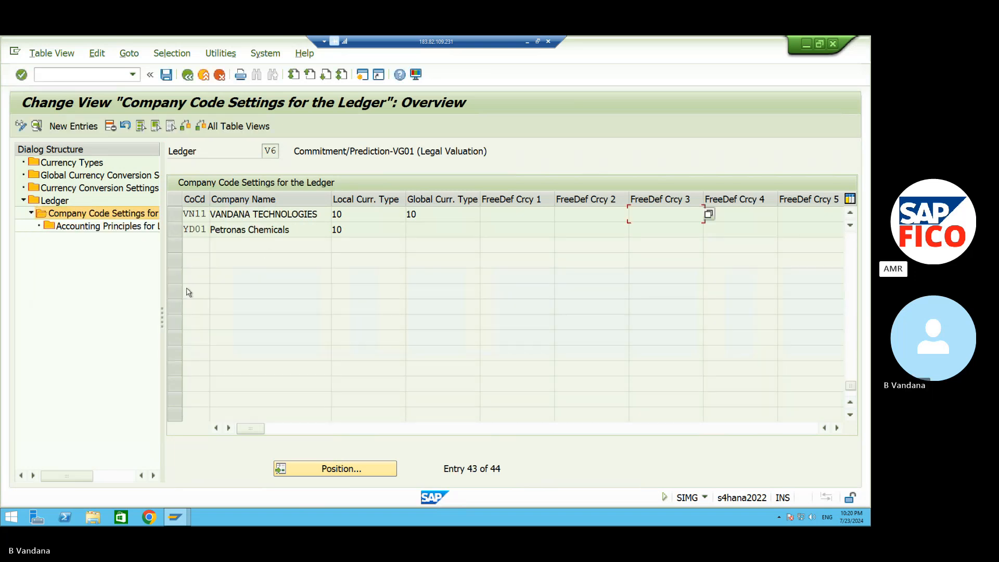
- Assign posting variant VNPV to company code VN11 in ledger V6 and save, accepting the consistency check messages
left_click(228, 428)
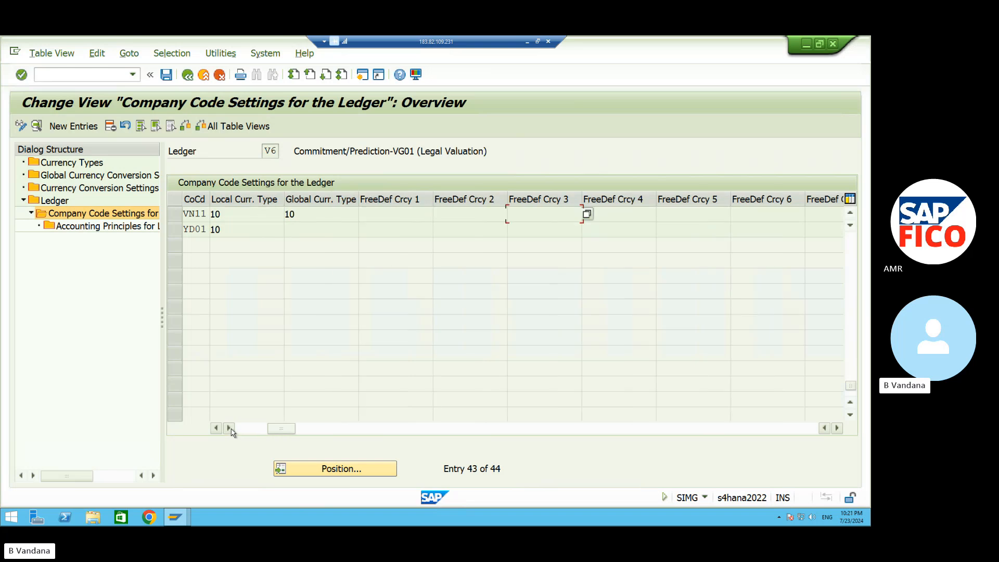
left_click(228, 428)
left_click(228, 428)
left_click(229, 428)
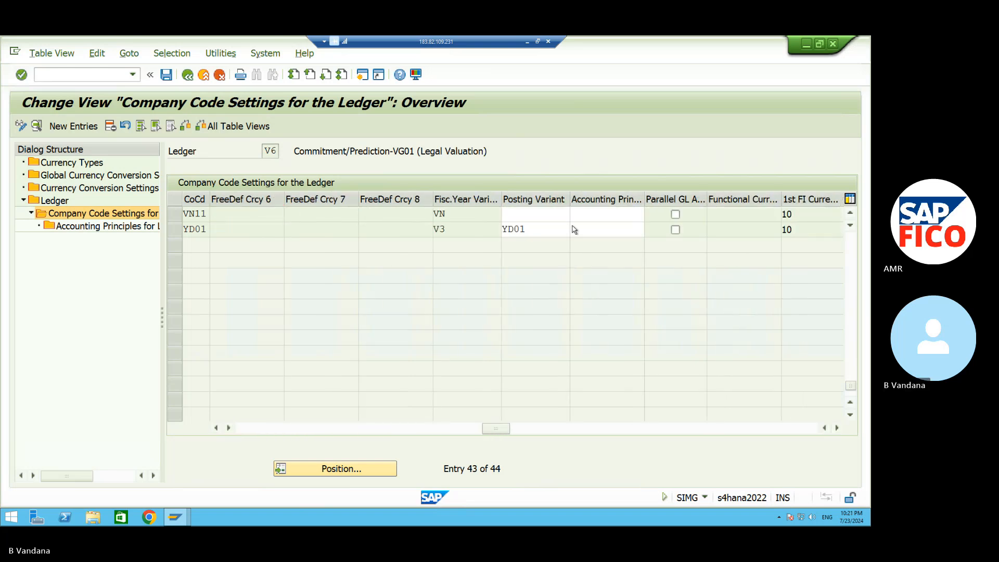
left_click(522, 213)
type("V")
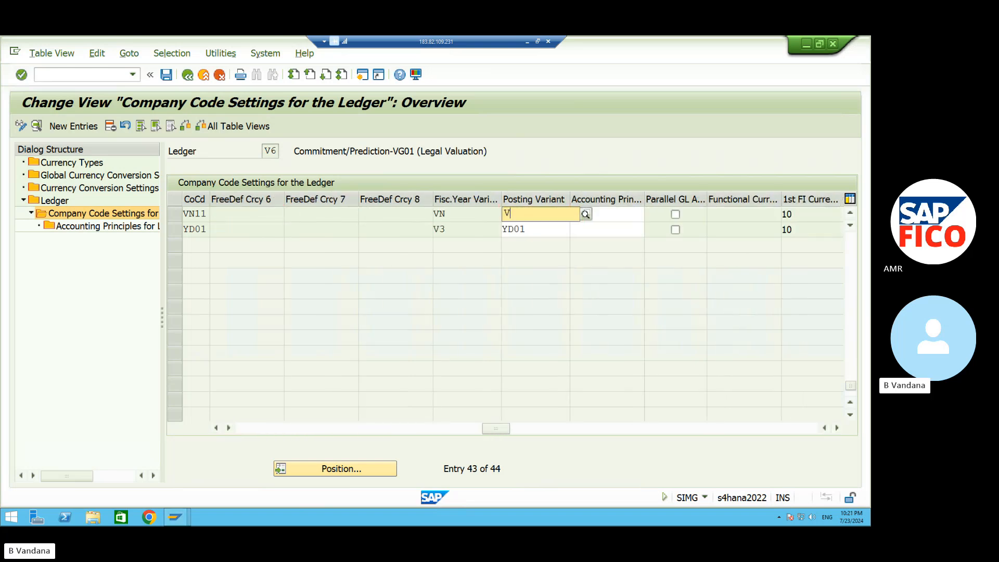
type("NPV")
key("Return")
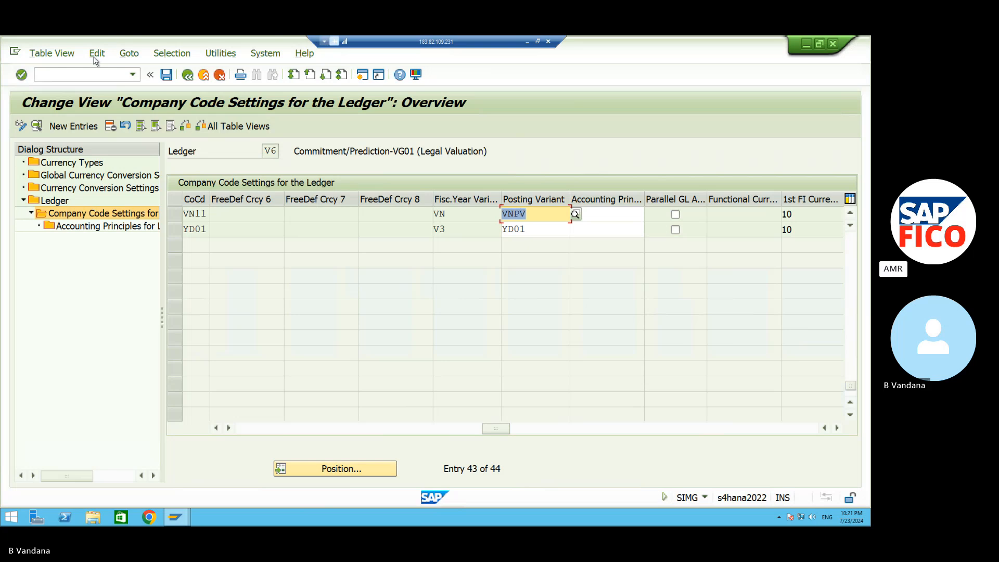
left_click(162, 75)
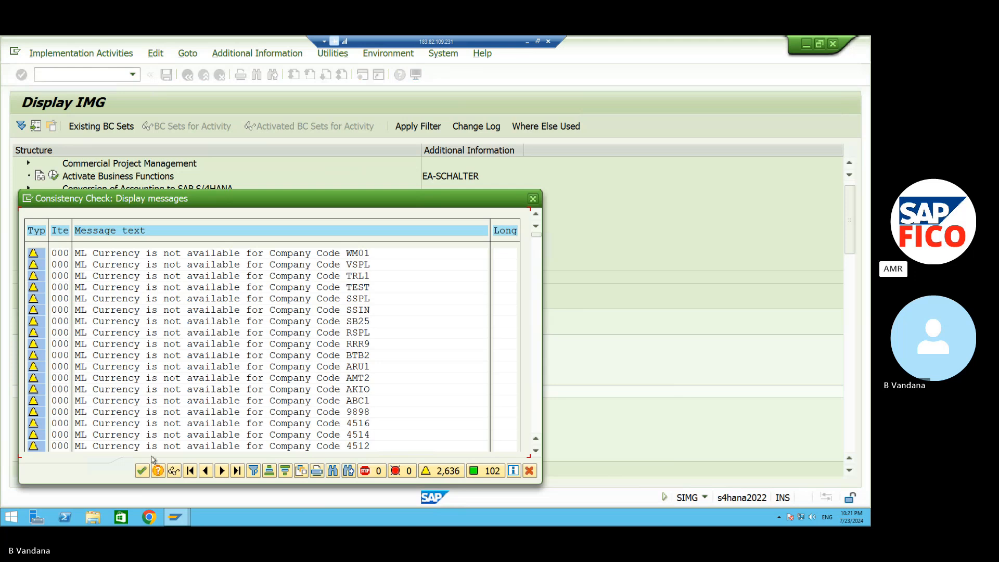
left_click(142, 471)
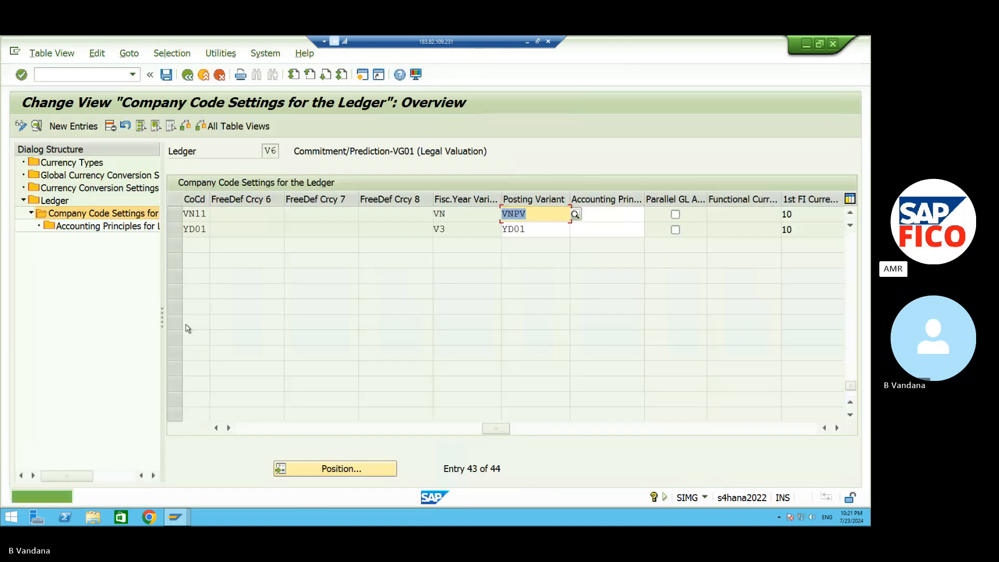
- Return to the ledger overview and open the company code settings for ledger ZZ, accepting the consistency check messages
left_click(187, 76)
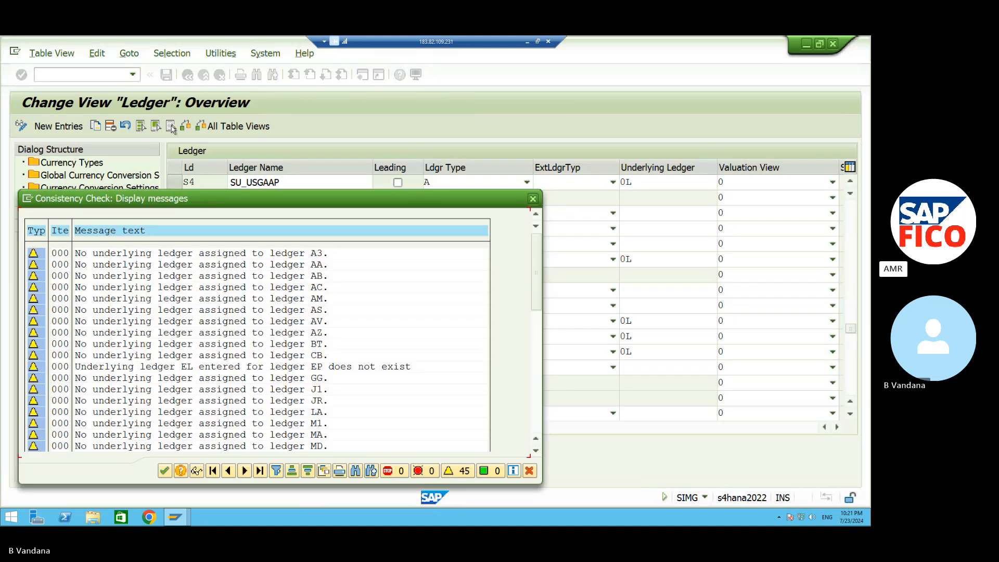
left_click(164, 471)
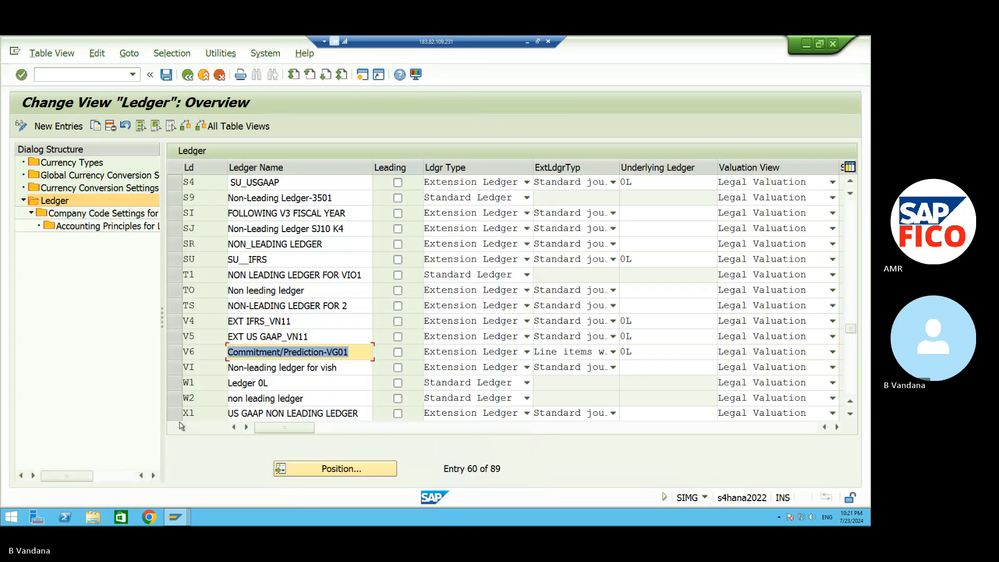
left_click(286, 470)
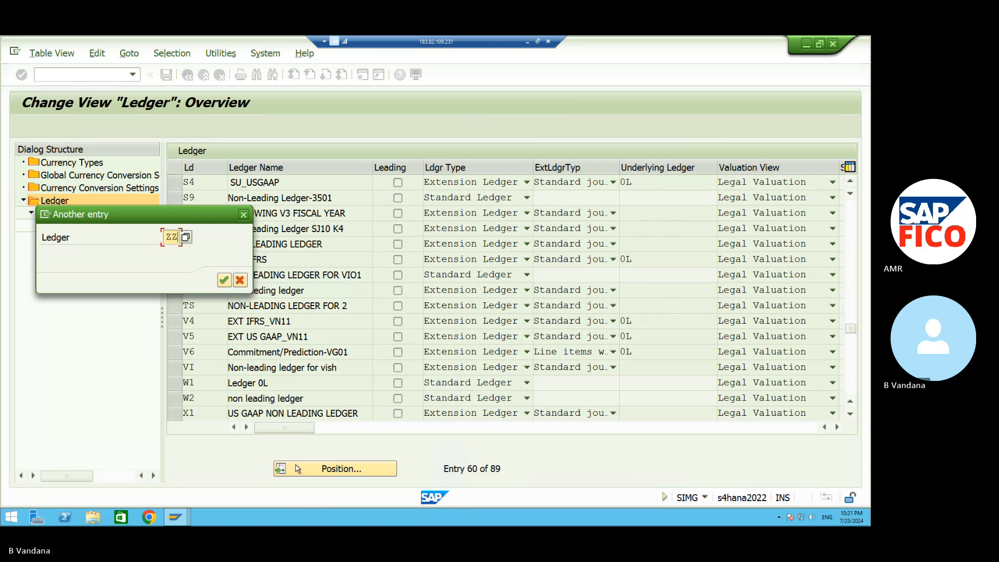
key("Return")
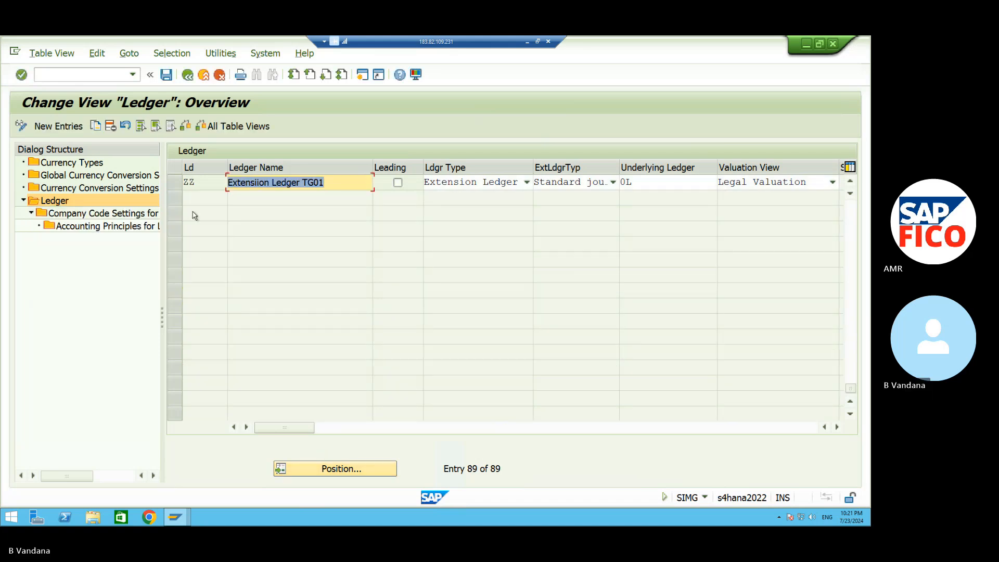
left_click(177, 187)
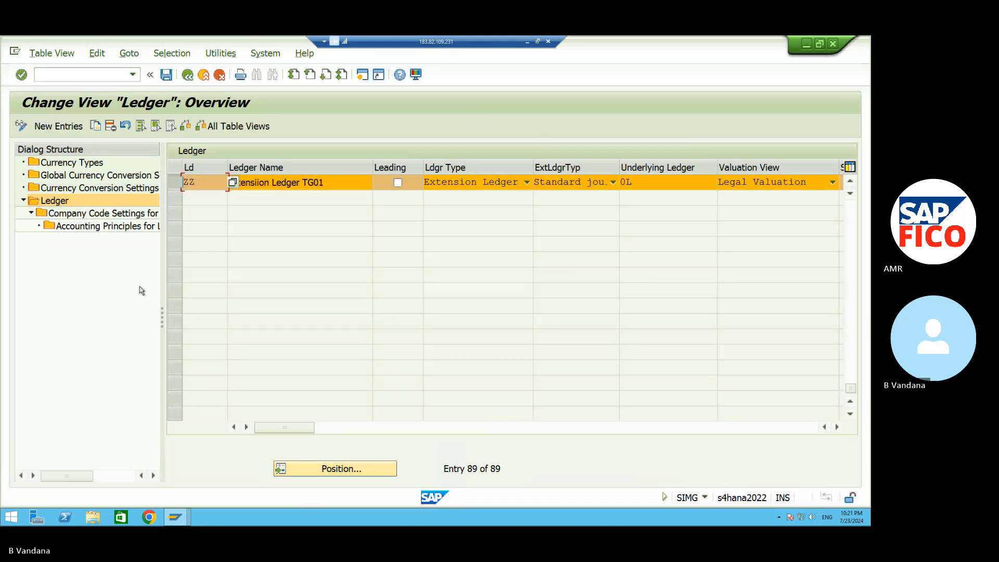
double_click(123, 218)
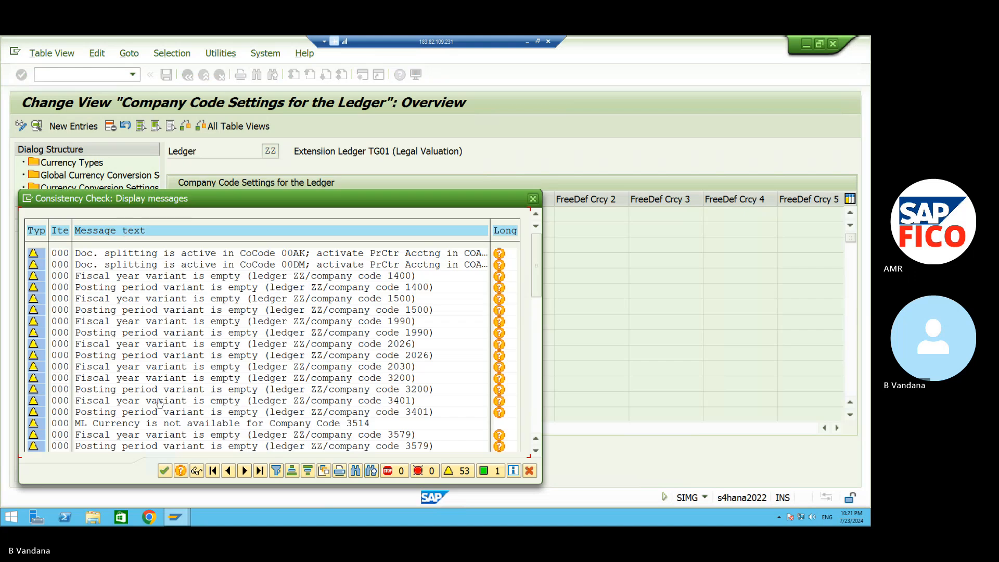
left_click(165, 471)
- Position the company code settings list for ledger ZZ at company code VN11
left_click(303, 470)
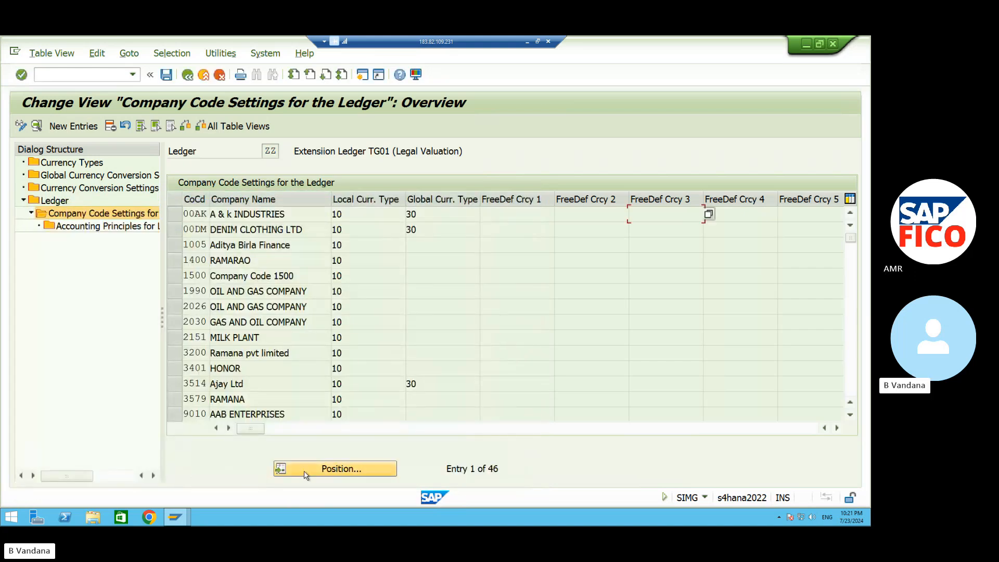
type("VN11")
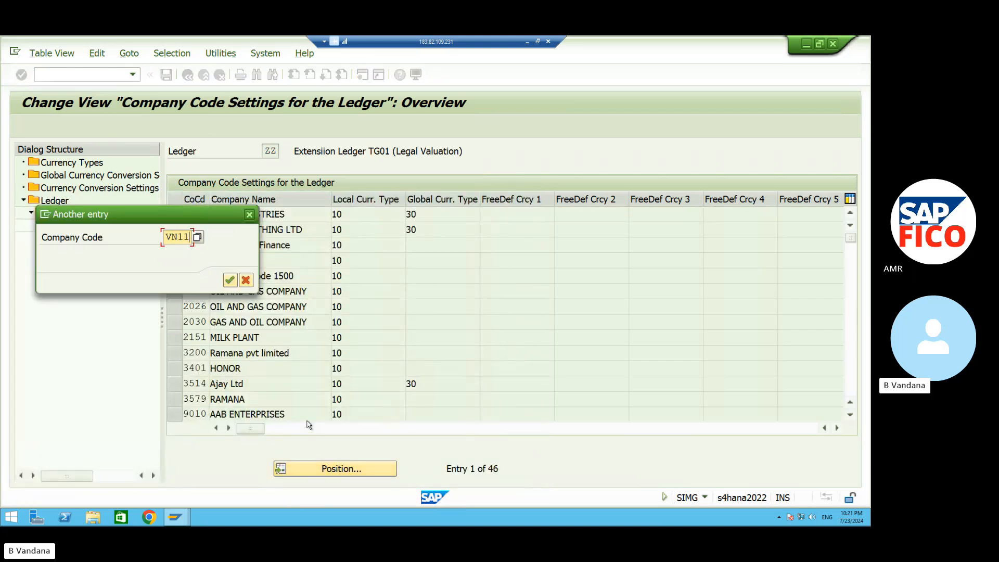
key("Return")
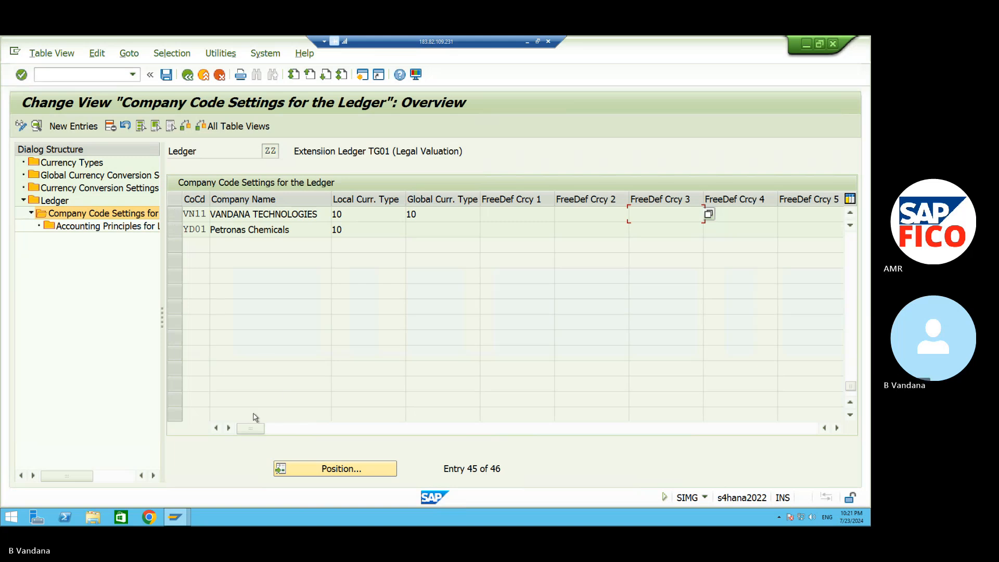
- Assign posting variant VNPV to company code VN11 in ledger ZZ and save, accepting the consistency check messages
left_click(229, 428)
left_click(229, 428)
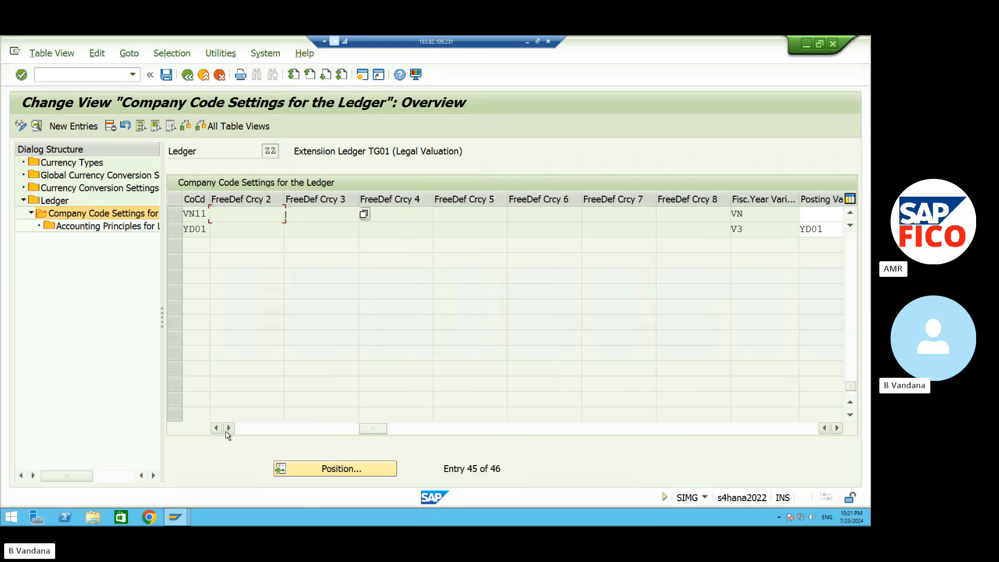
left_click(229, 428)
left_click(229, 428)
left_click(531, 212)
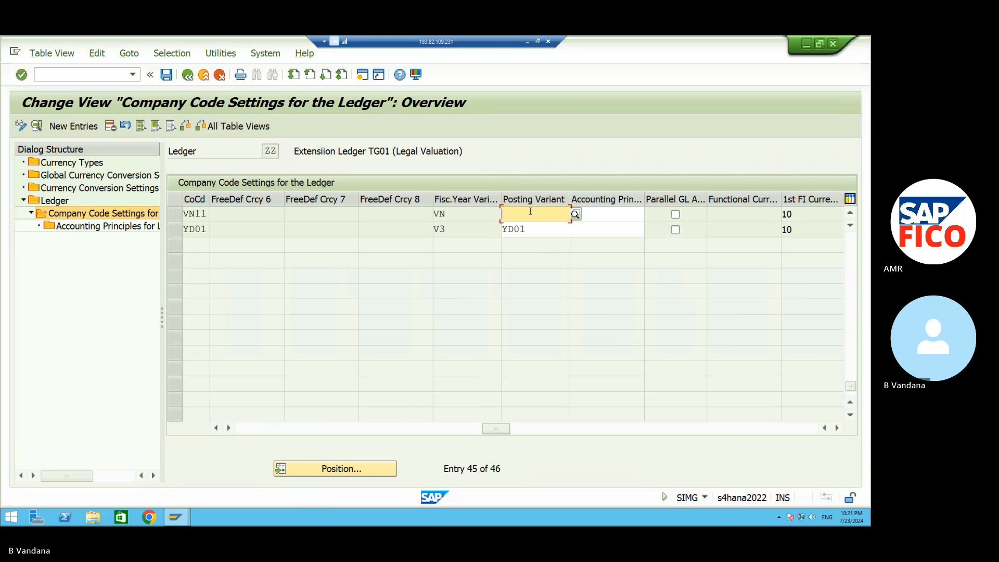
type("VNPV")
key("Return")
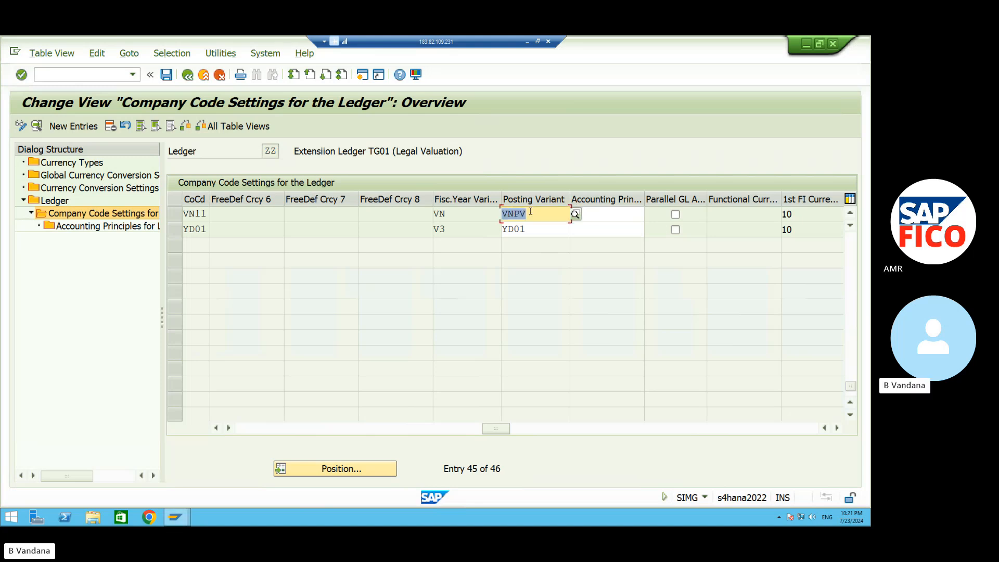
left_click(167, 75)
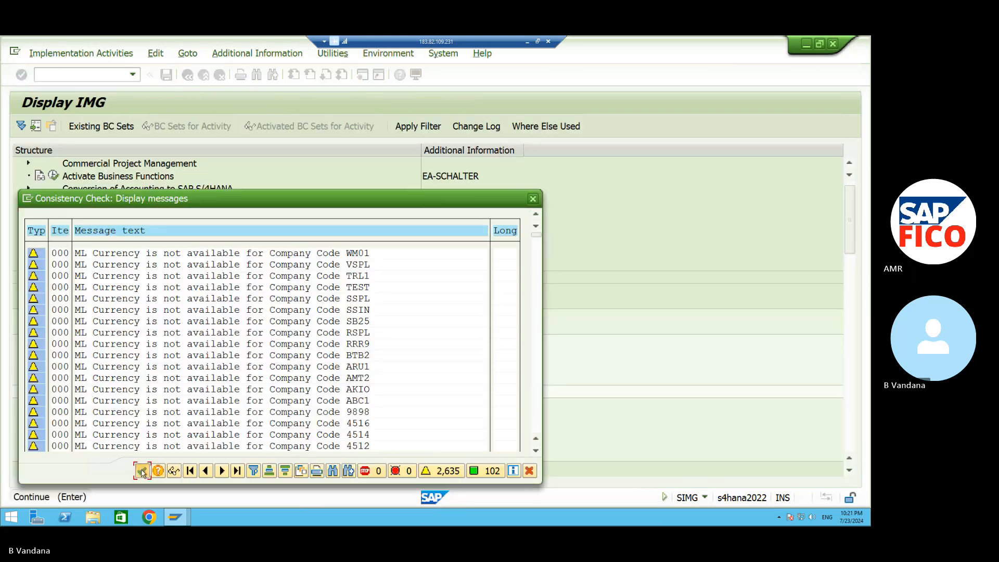
left_click(142, 471)
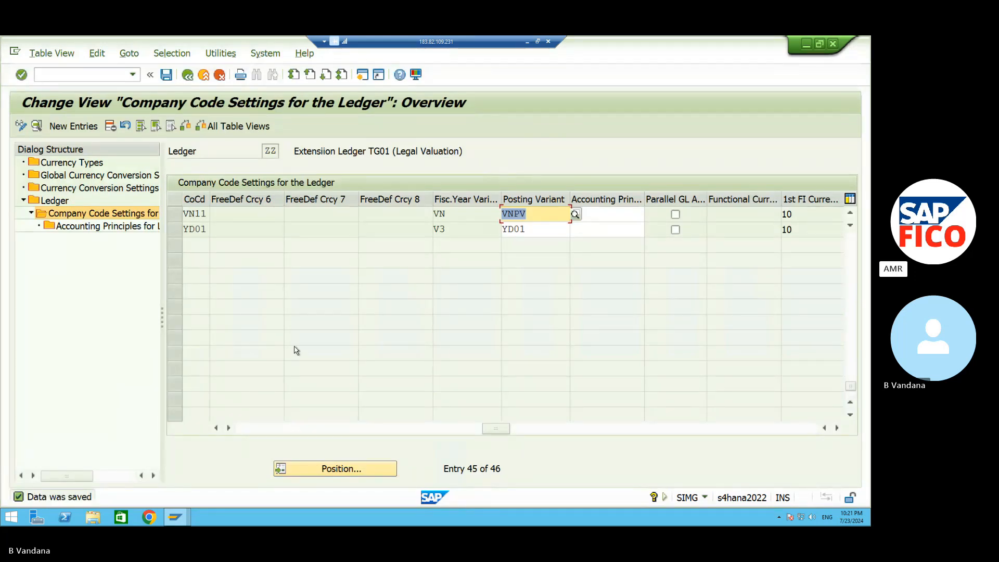
left_click(164, 75)
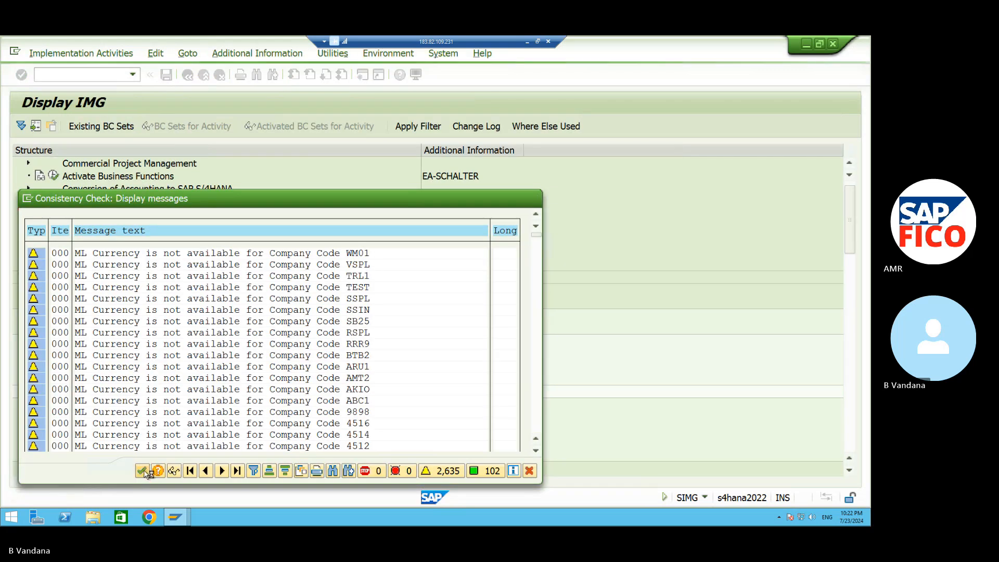
left_click(143, 470)
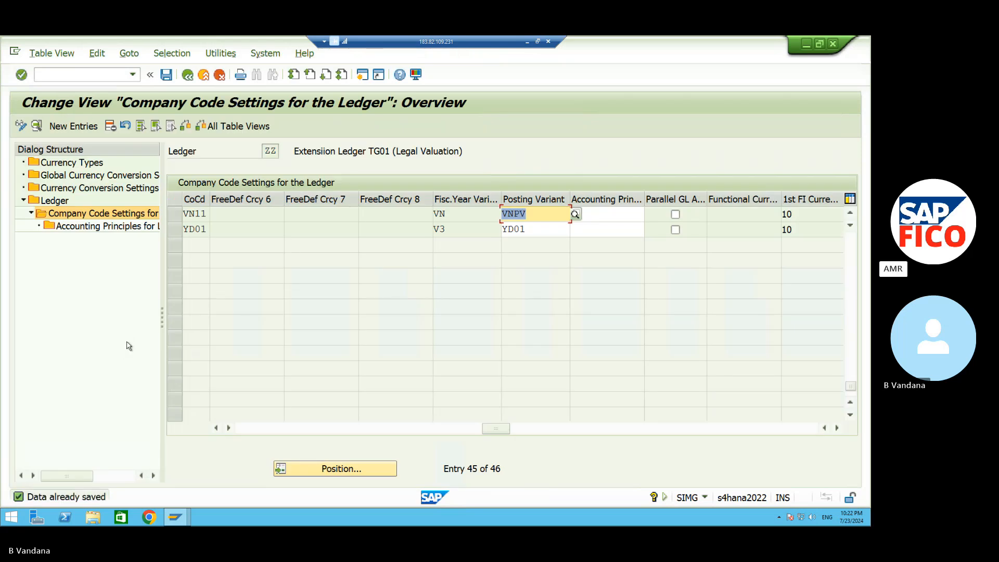
- Open G/L account document entry with transaction FB50 and set the document date to 23.07.2024
left_click(119, 72)
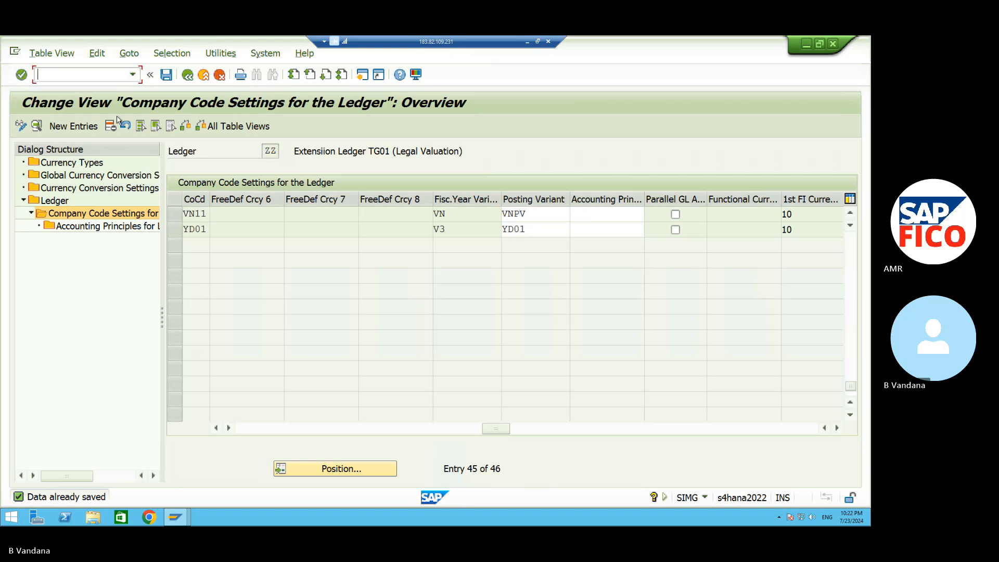
type("/NP")
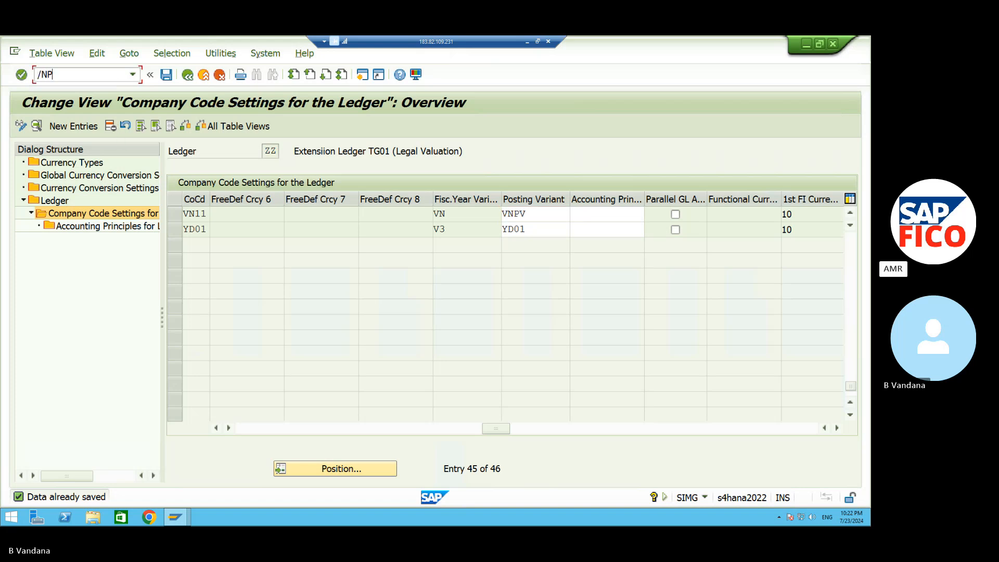
type("B5")
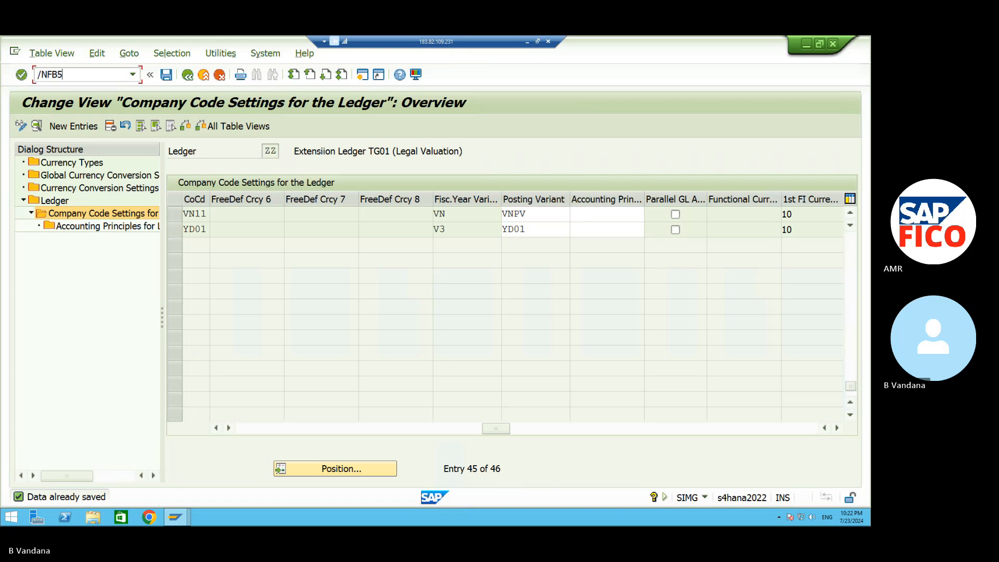
type("0")
key("Return")
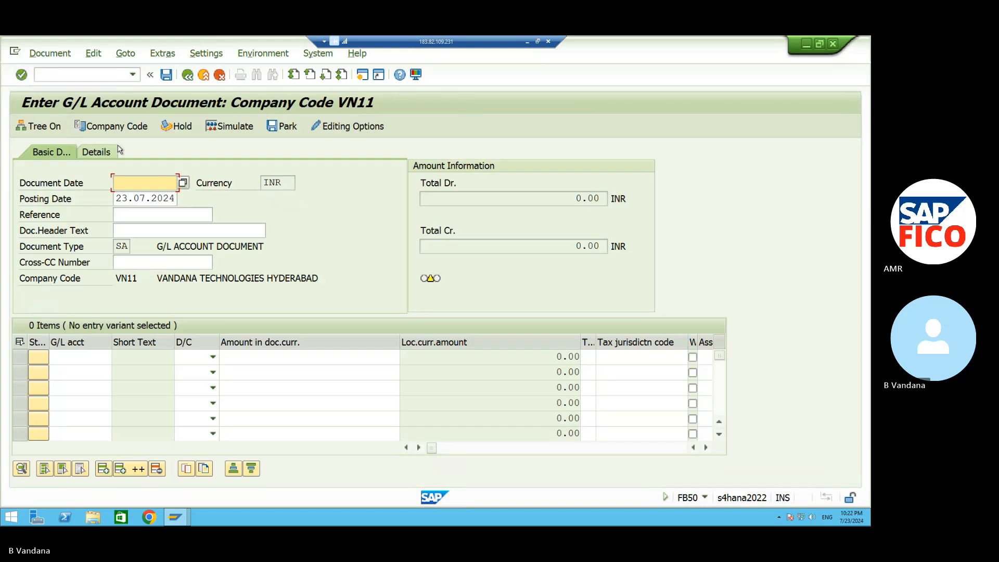
left_click(183, 183)
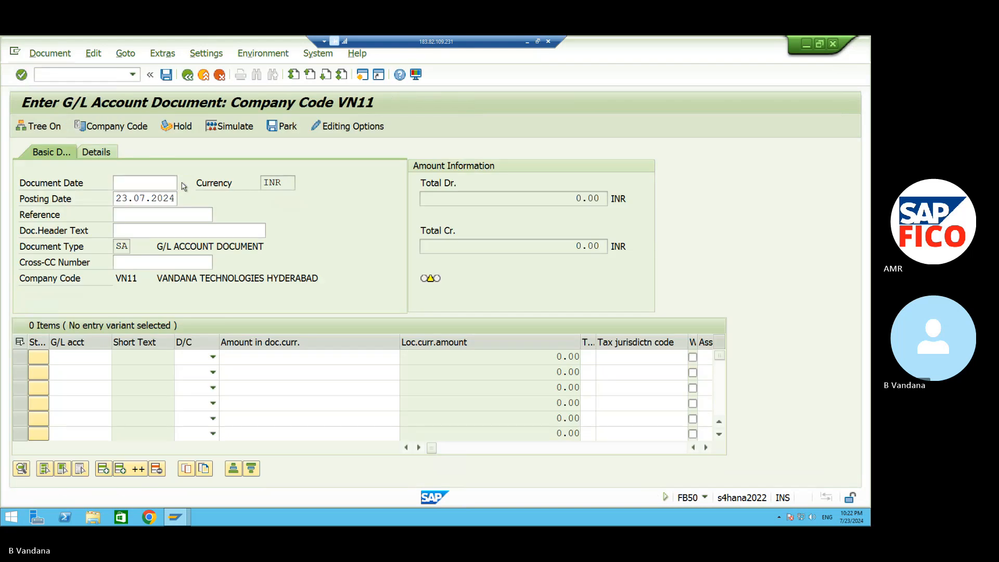
left_click(356, 439)
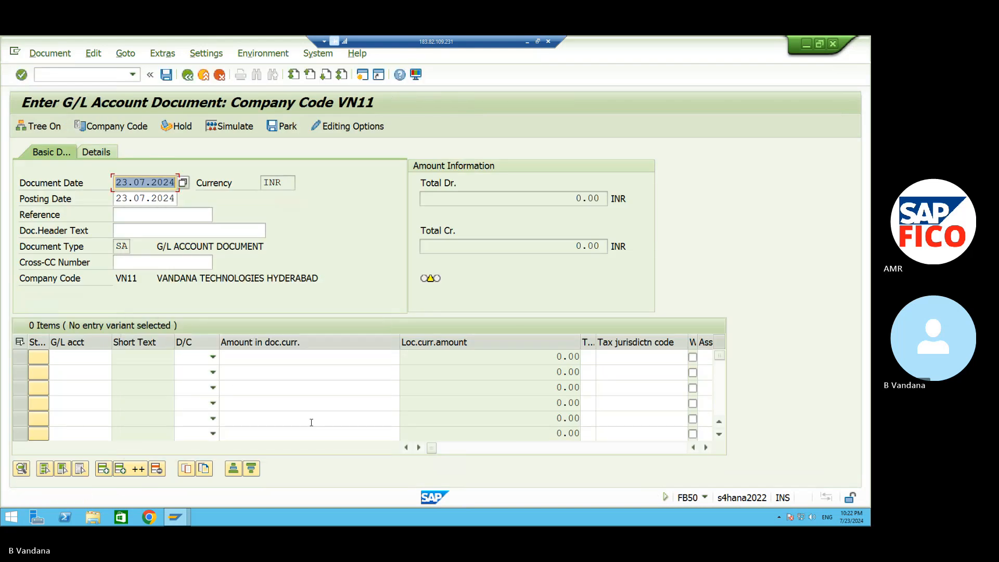
- Look up the G/L accounts of company code VN11 and choose COMMISSION PAID A/C for the first line item
left_click(97, 354)
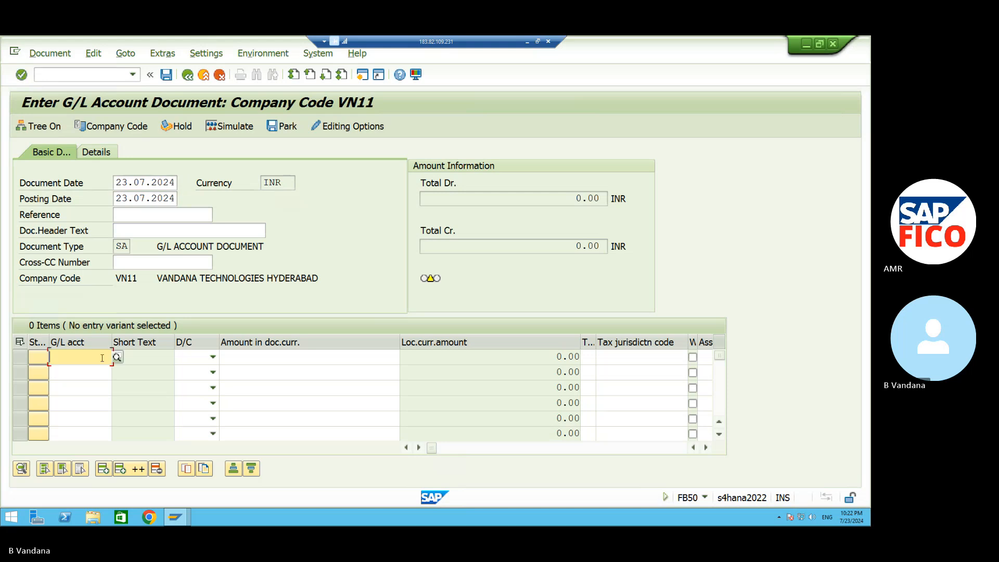
left_click(123, 358)
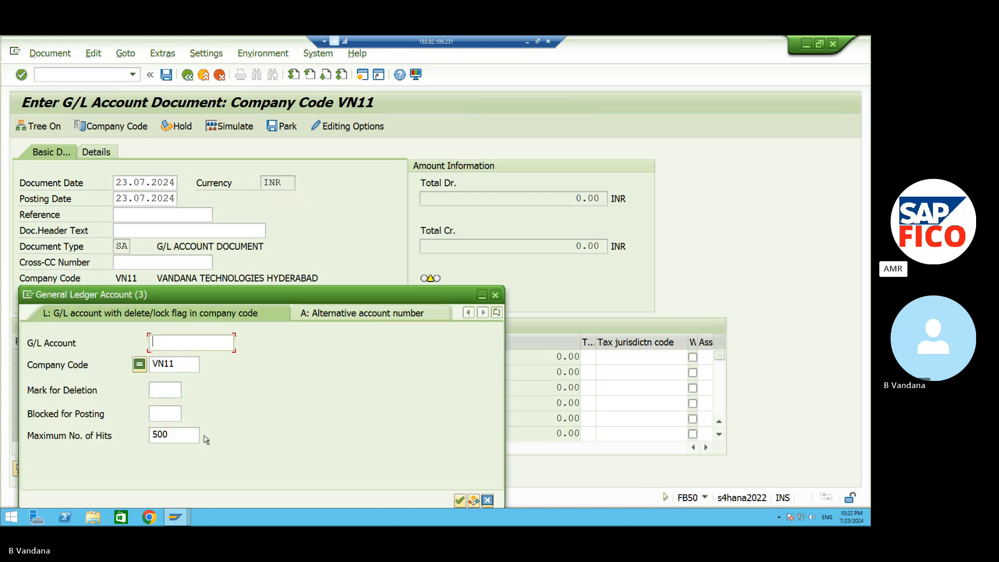
left_click(460, 501)
left_click(108, 132)
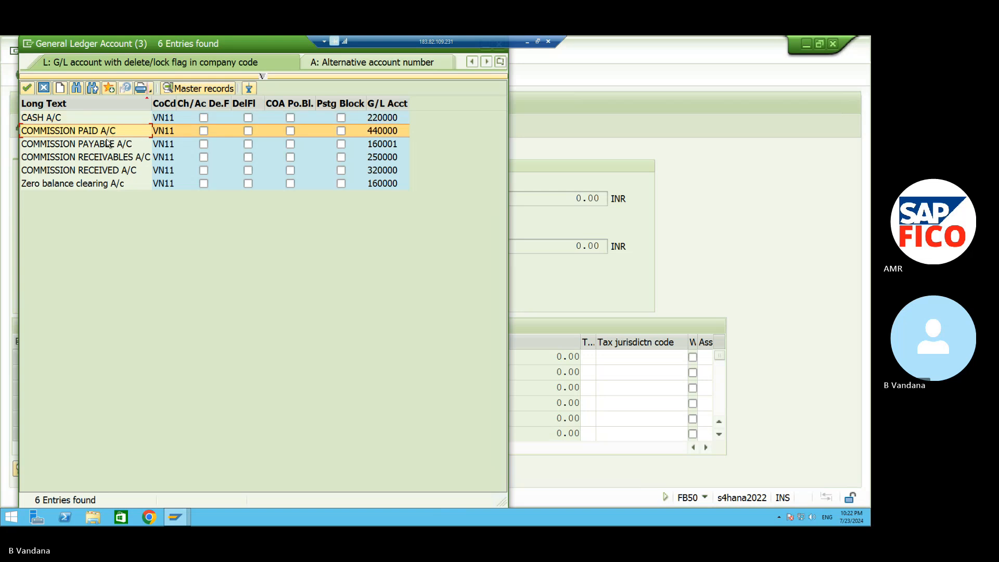
left_click(27, 89)
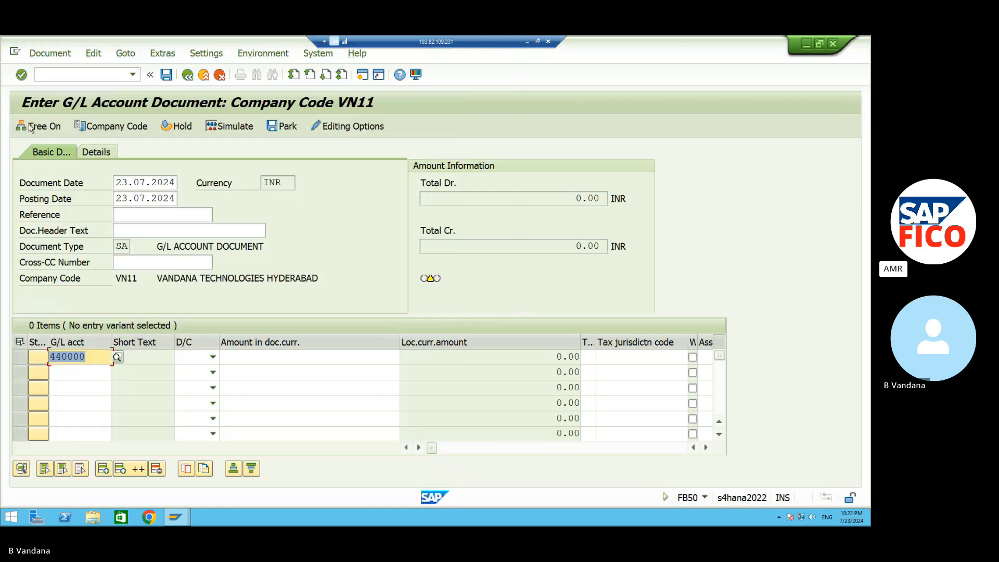
- Make the first line item a debit with a document currency amount of 10000
left_click(212, 357)
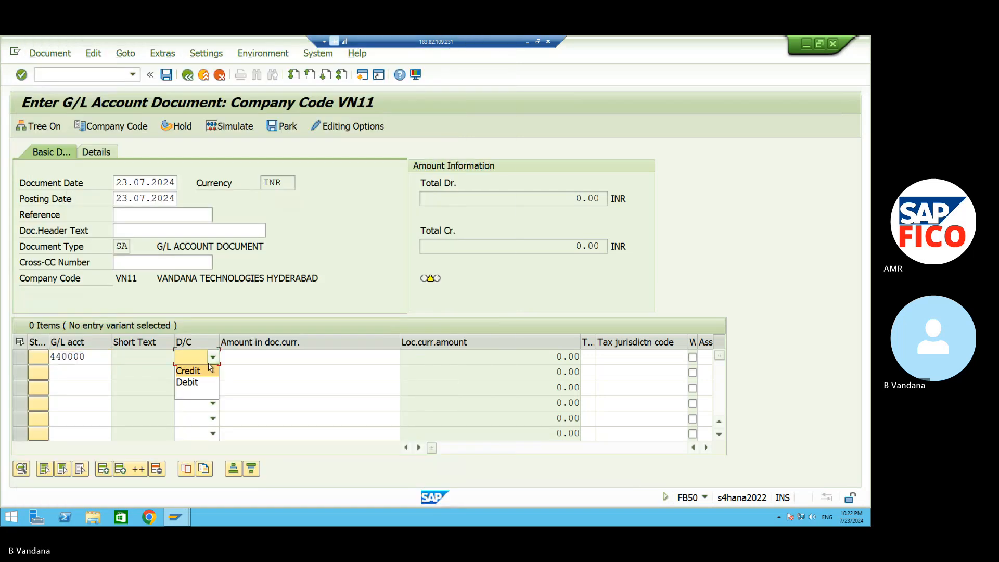
left_click(199, 385)
left_click(256, 359)
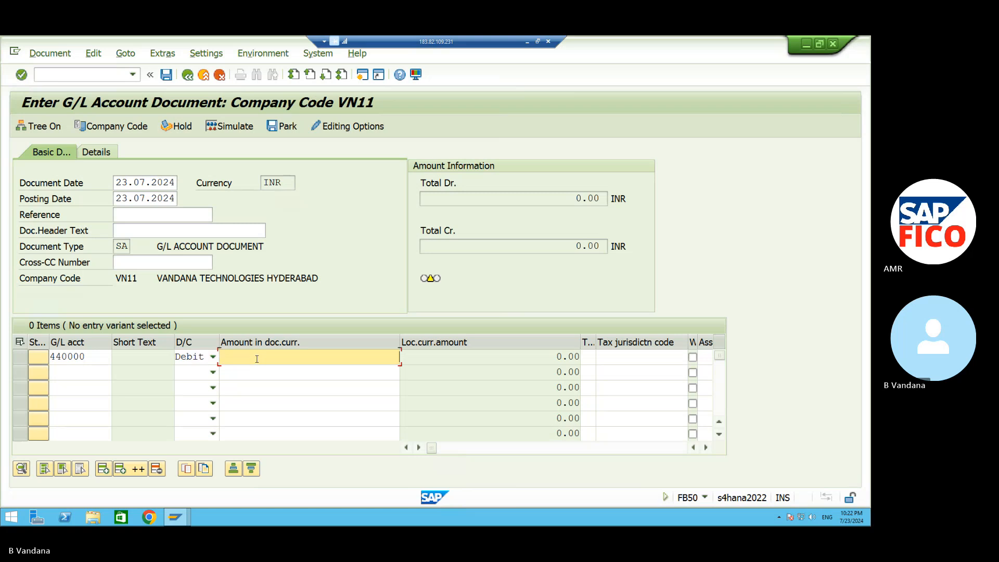
type("10000")
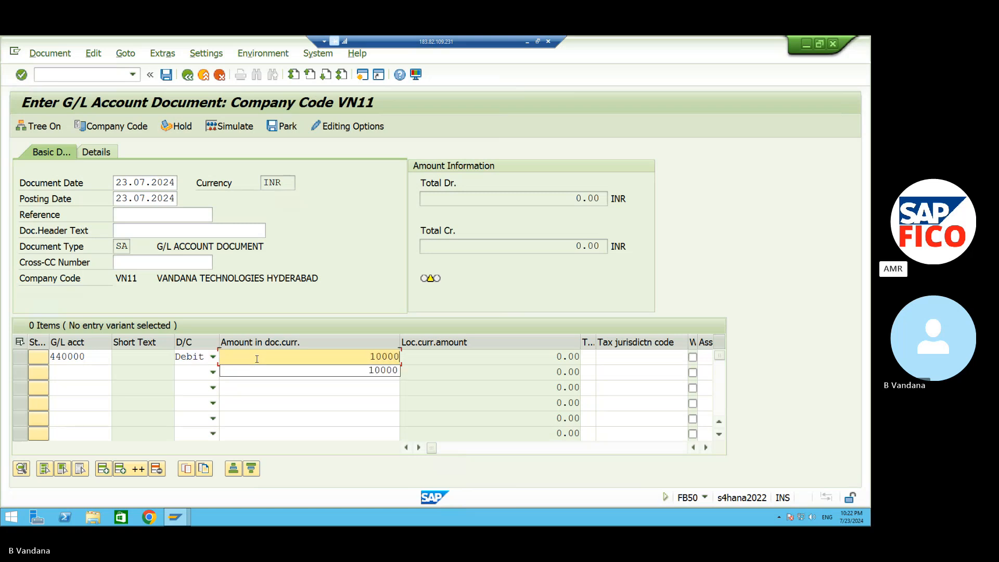
- Complete the first line item's amount as 100000 and choose COMMISSION PAYABLE A/C of company code VN11 for the second line item
type("0")
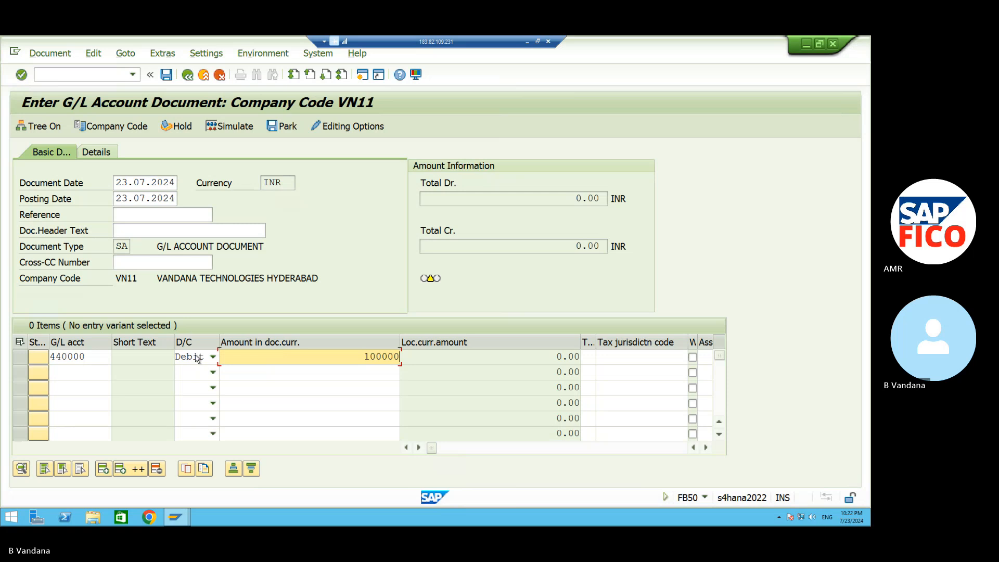
left_click(83, 372)
left_click(117, 373)
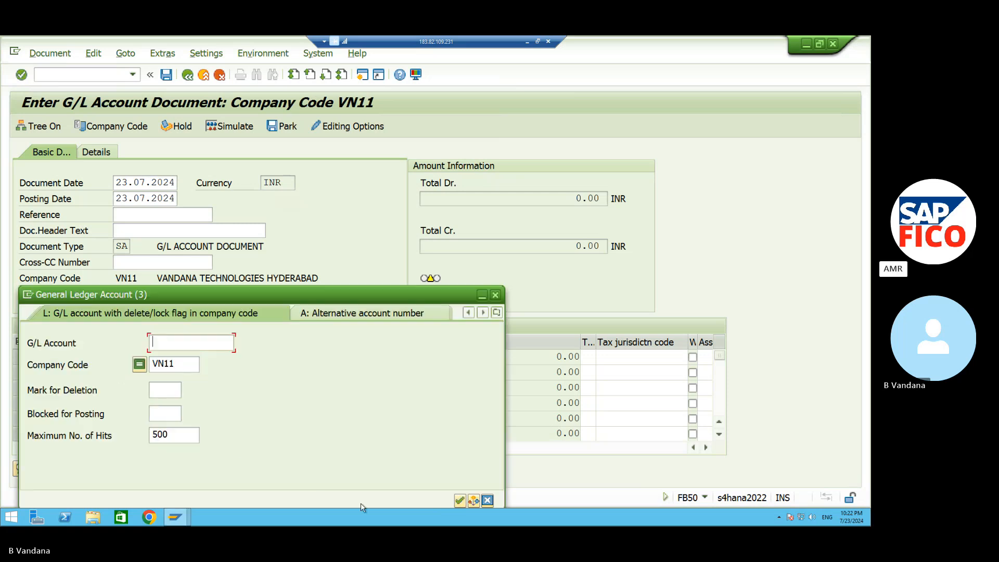
left_click(460, 501)
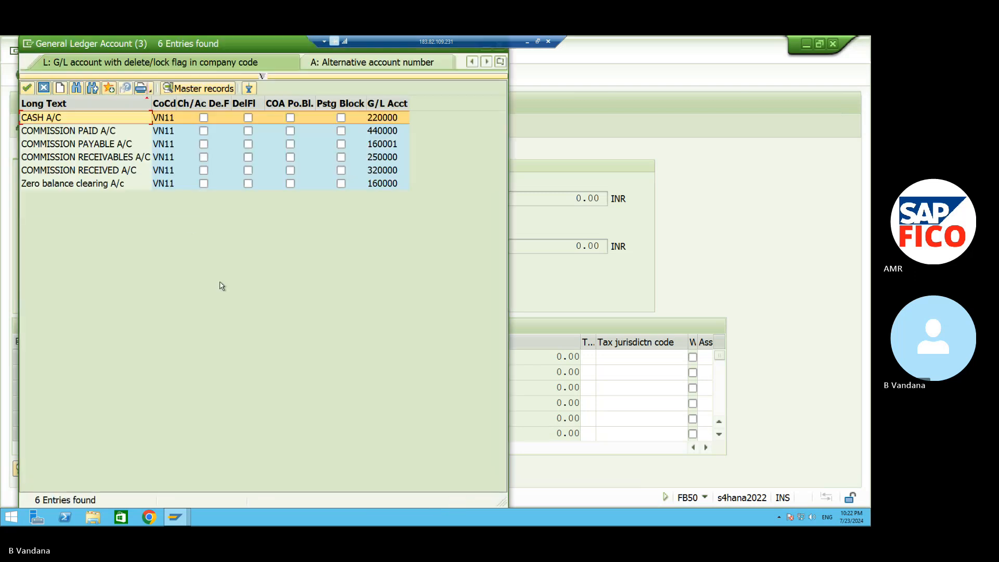
left_click(138, 145)
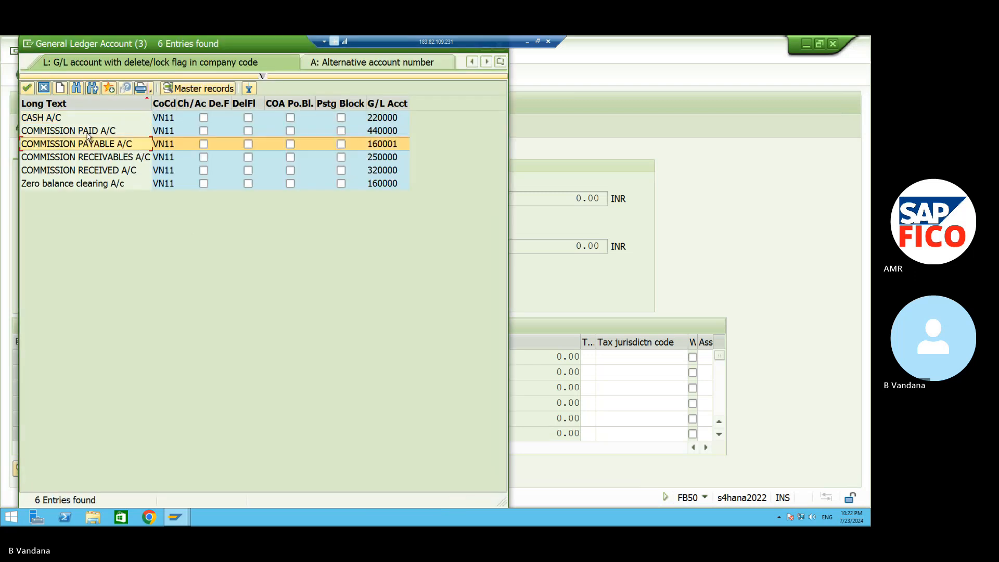
left_click(27, 90)
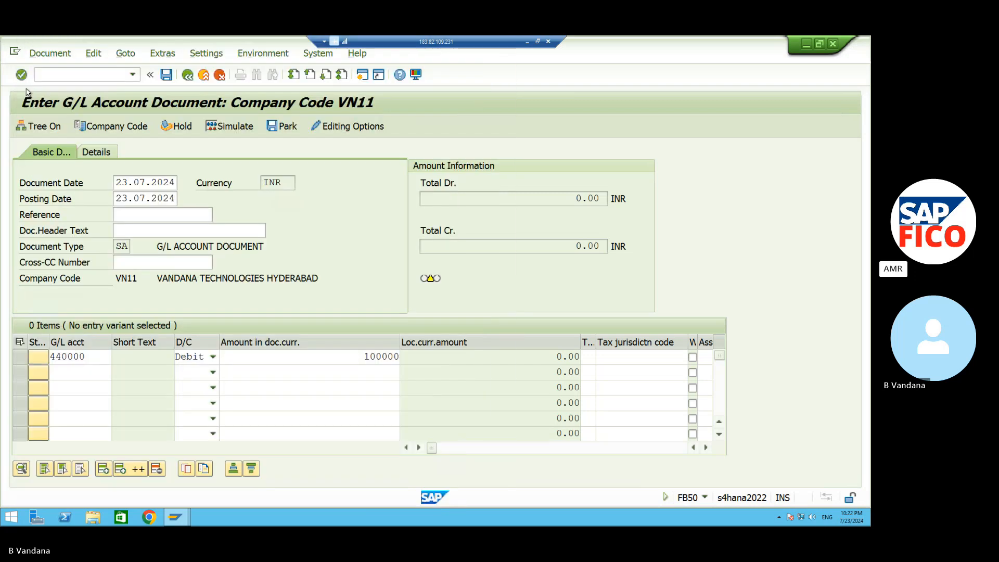
- Make the second line item a credit with a document currency amount of 100000 and validate the entered lines
left_click(213, 373)
left_click(195, 386)
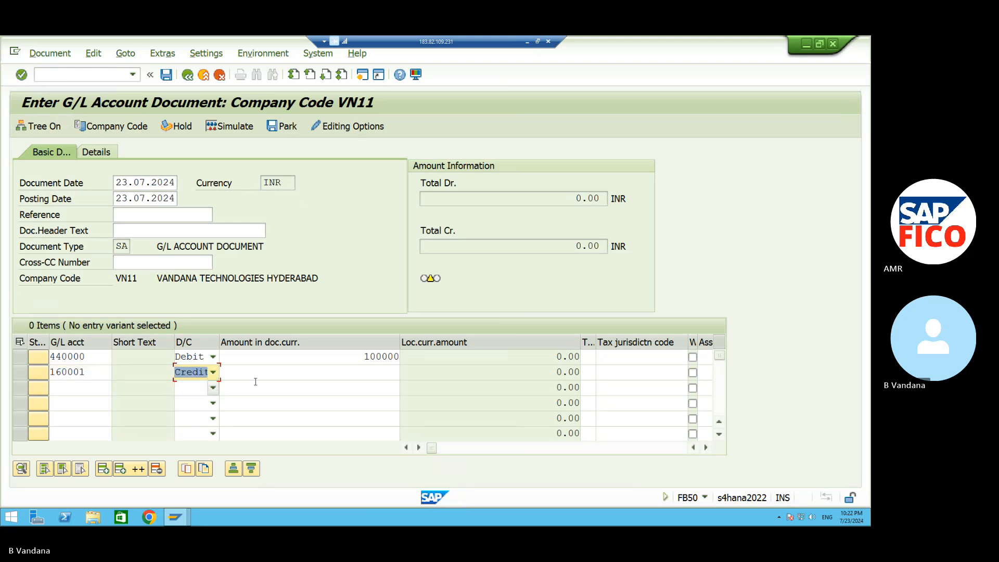
left_click(304, 372)
type("100000")
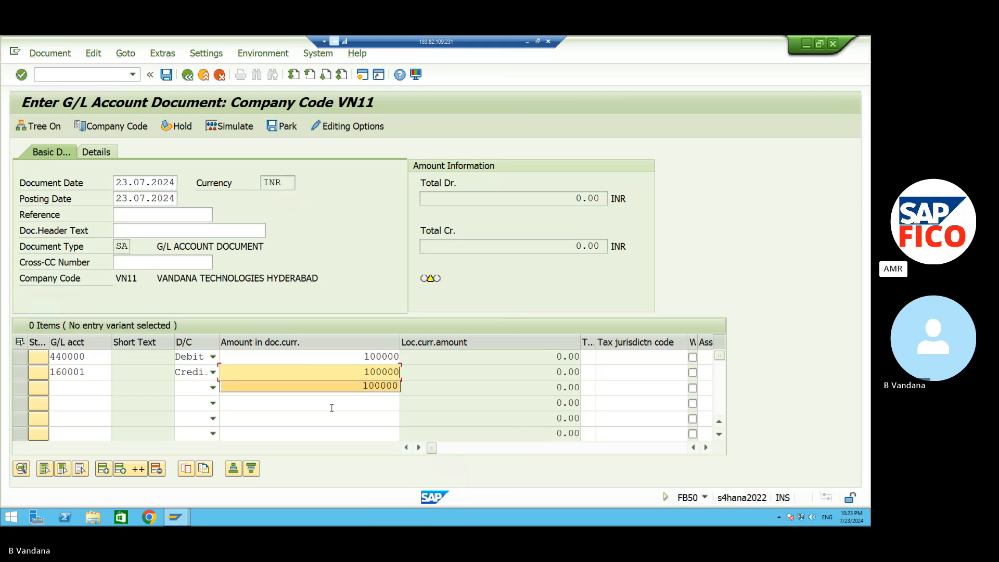
key("Return")
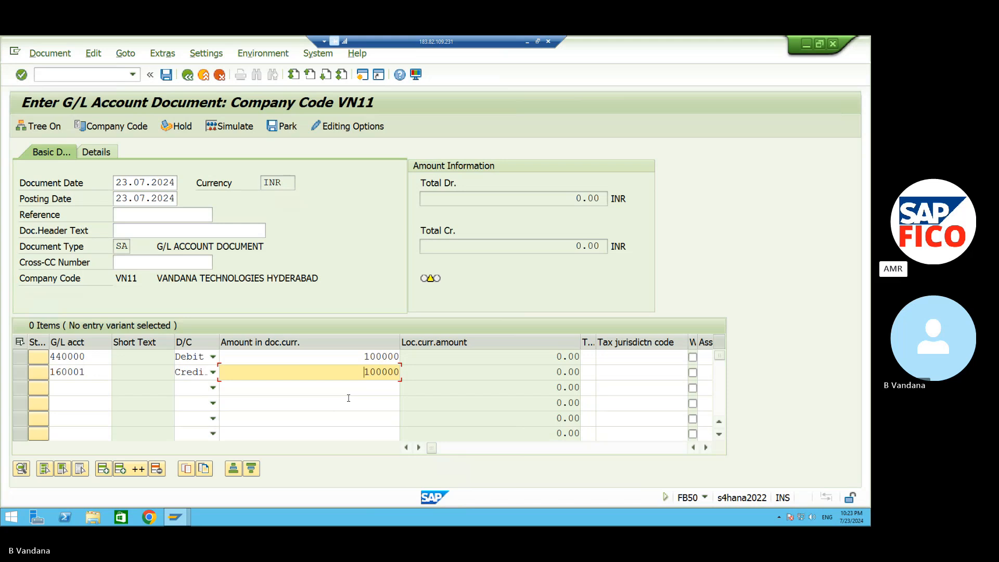
key("Return")
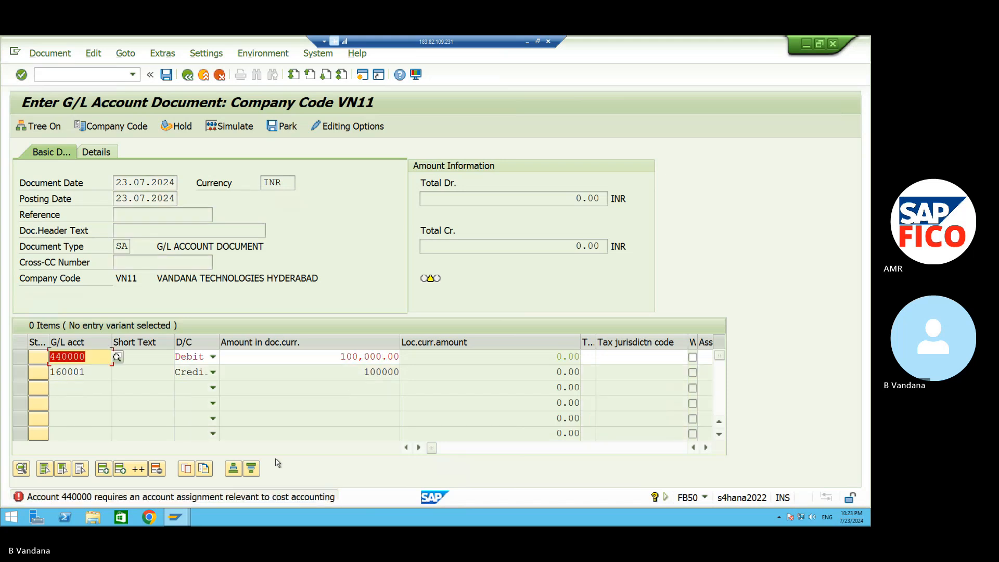
- Assign the Hyderabad business area VAHB to the COMMISSION PAID A/C line item
left_click(418, 447)
left_click(419, 448)
left_click(418, 448)
left_click(418, 448)
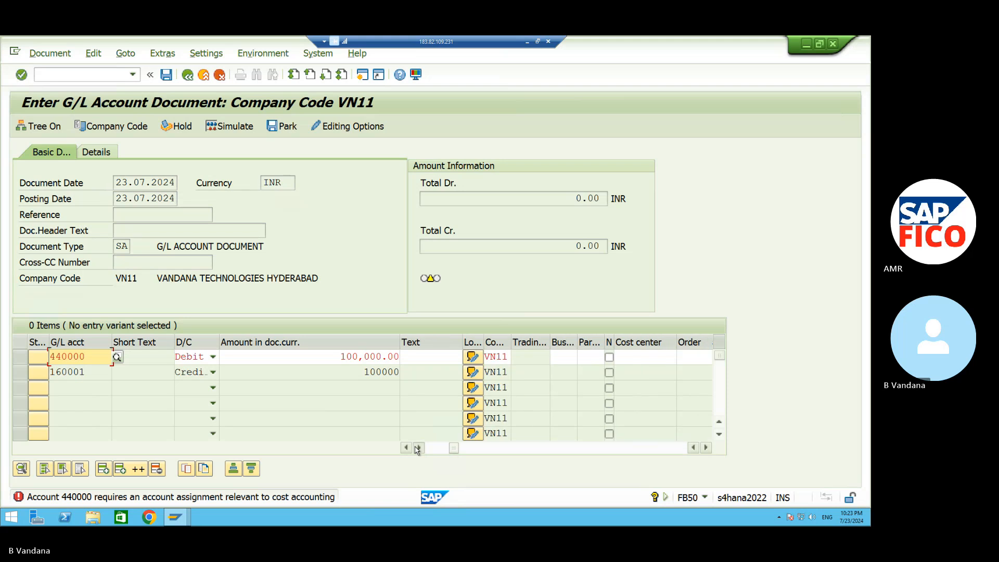
left_click(419, 447)
left_click(419, 448)
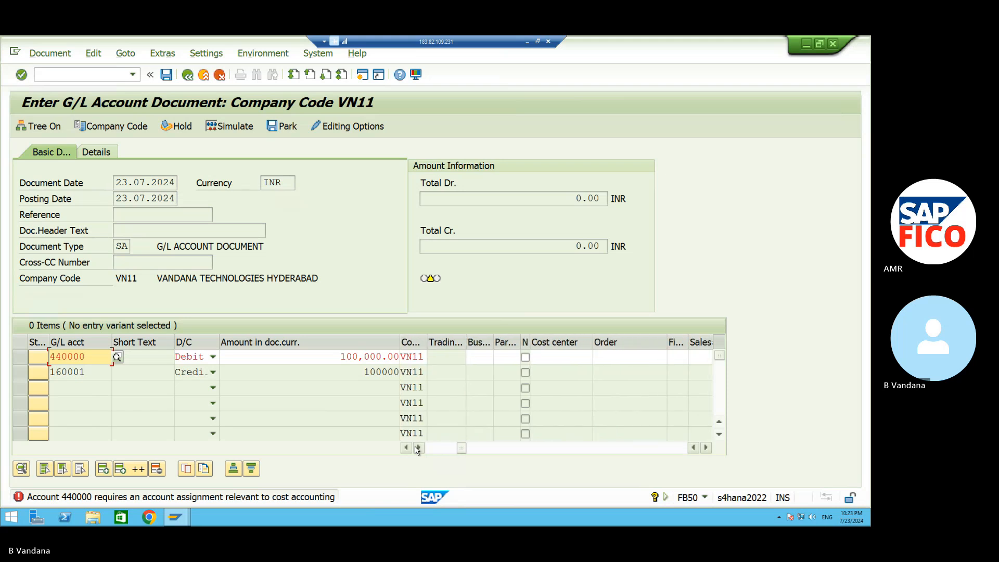
left_click(473, 357)
type("VN")
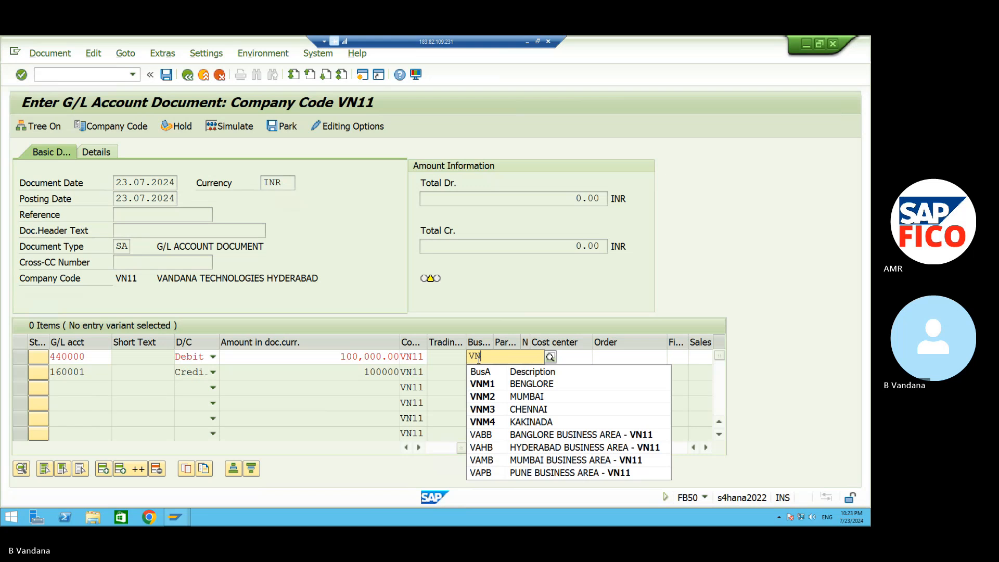
left_click(526, 446)
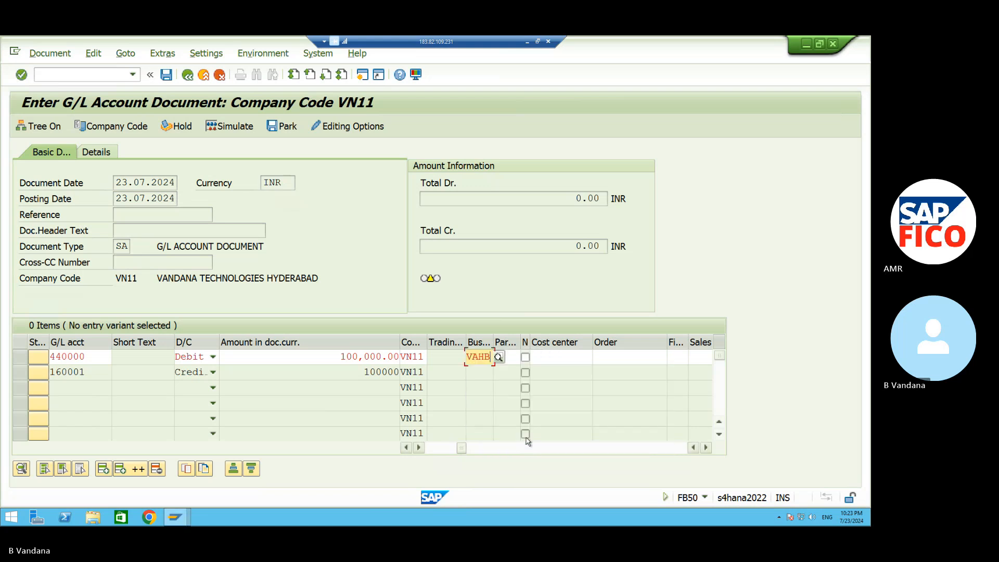
- Enter VN as the first line item's cost center and search the cost centers of company code VN11 in controlling area TTL1
left_click(548, 357)
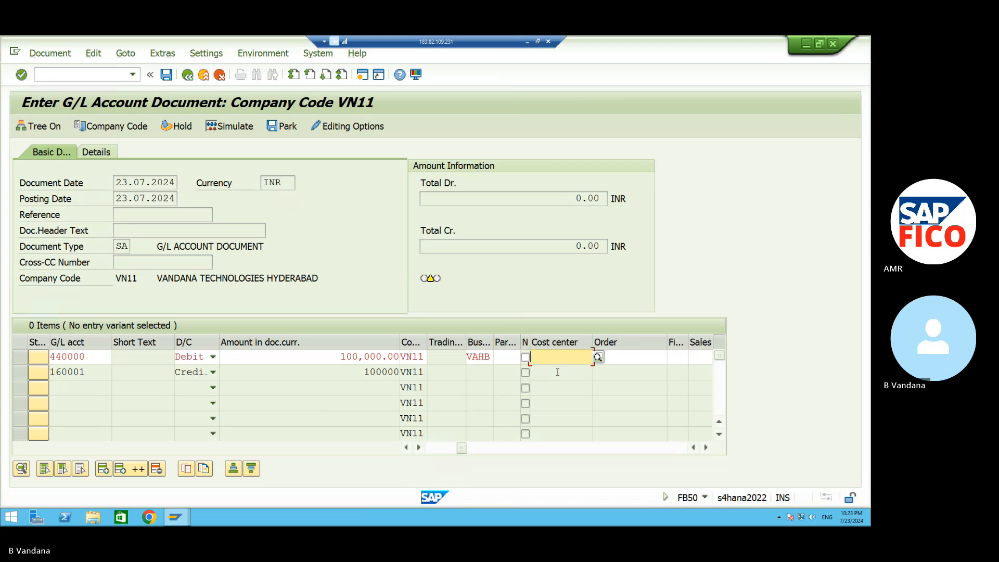
type("V")
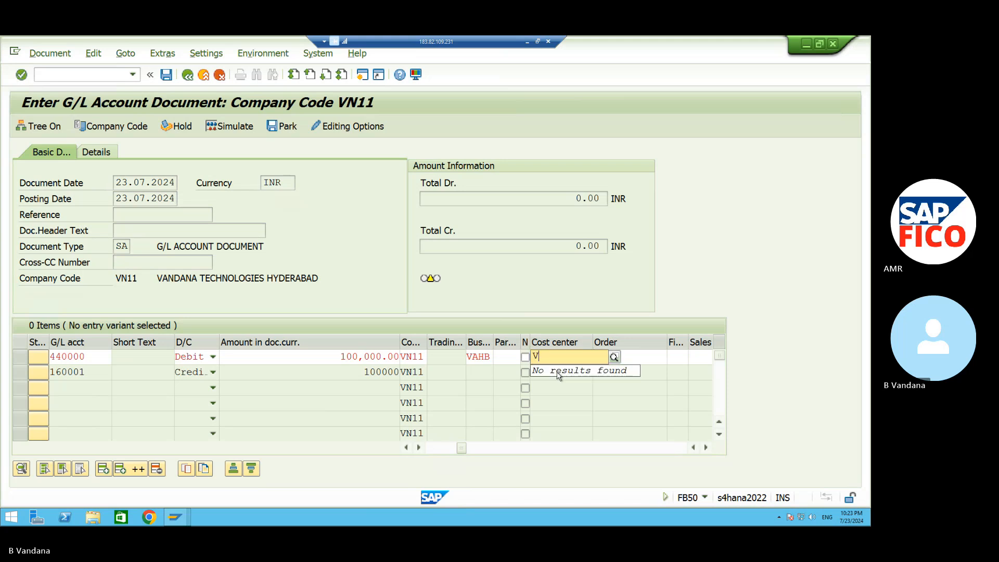
type("N")
left_click(614, 357)
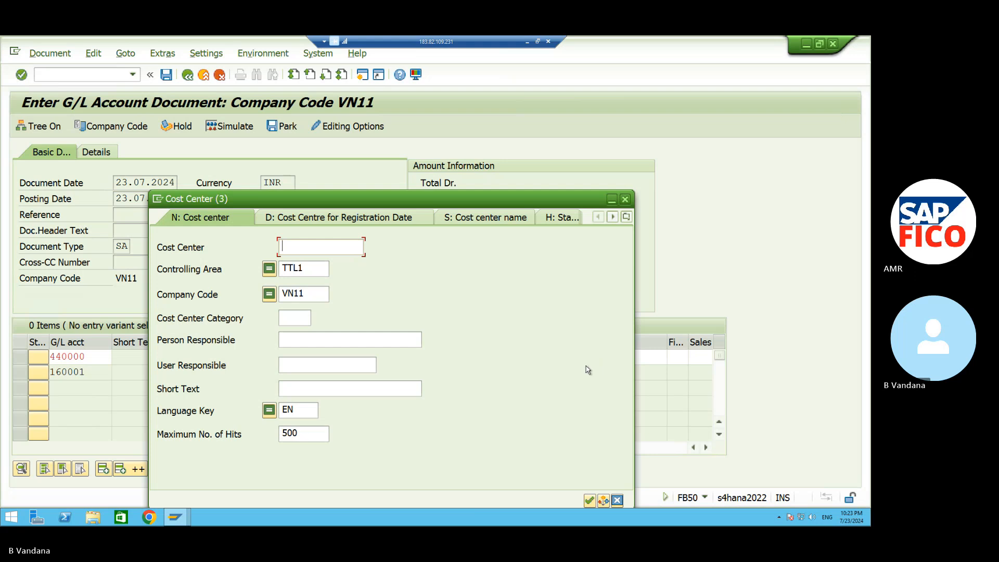
left_click(590, 501)
left_click(587, 503)
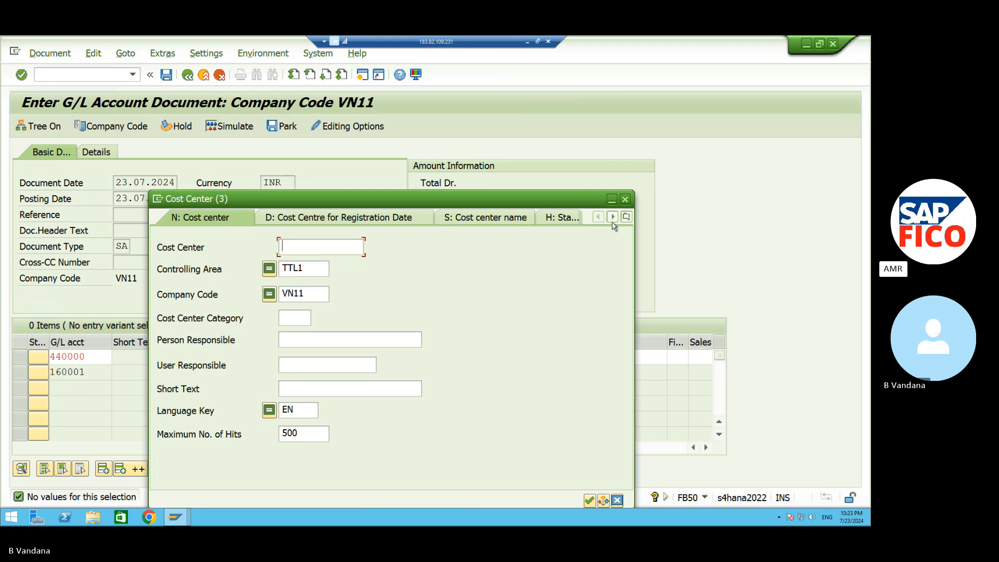
- Set the controlling area of the cost center search to VACA
left_click(314, 271)
key("BackSpace")
key("BackSpace")
type("VACA")
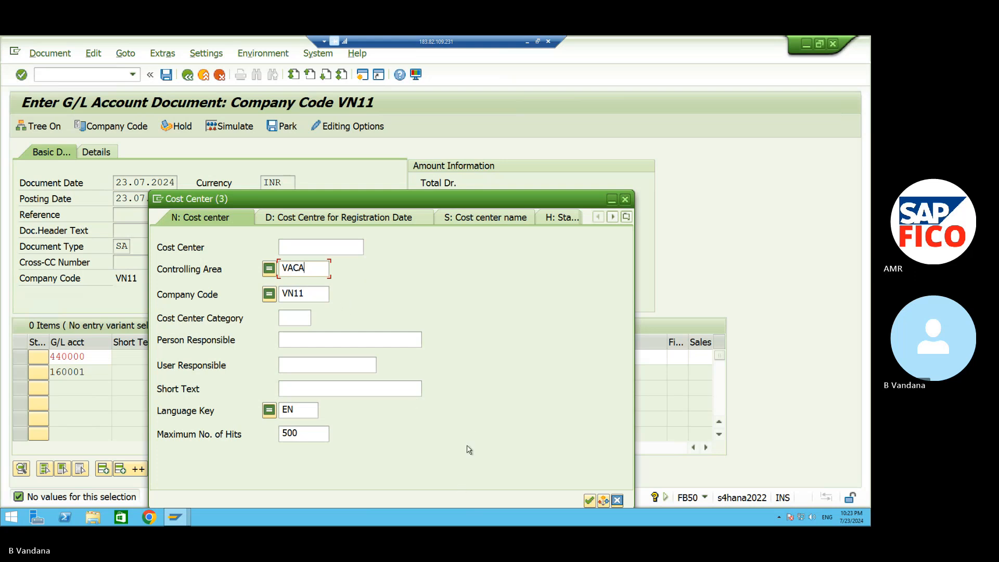
- Switch to the EXCEL TABLE.xlsx workbook, check the codes in its Assignments and Chart of Accounts sections, and return to SAP
left_click(527, 41)
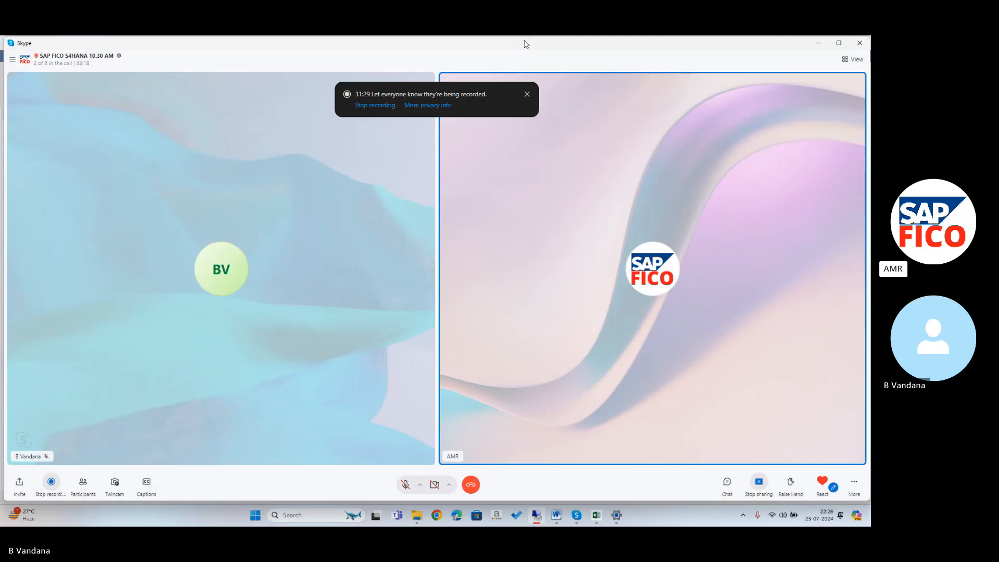
left_click(596, 516)
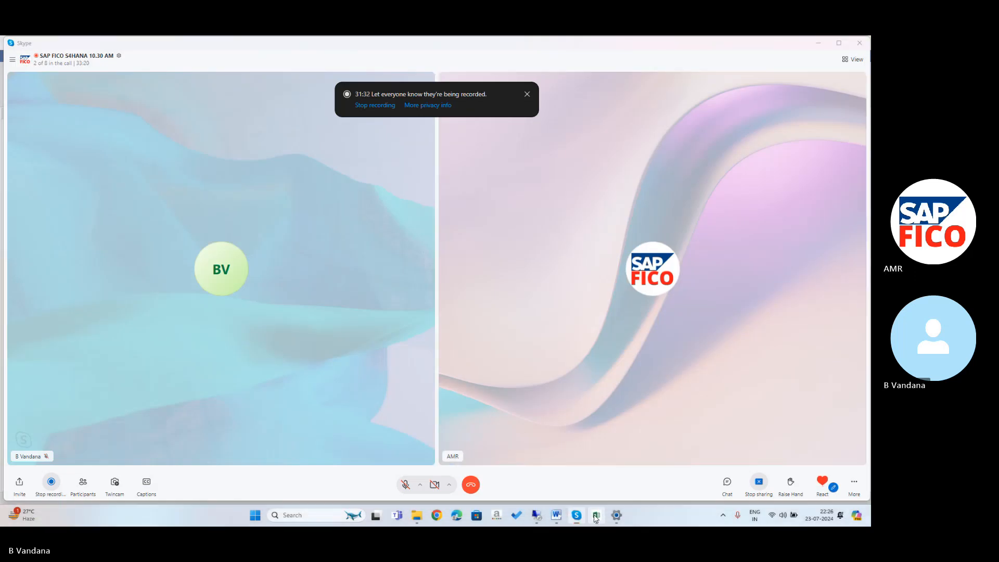
scroll(484, 388, "down", 6)
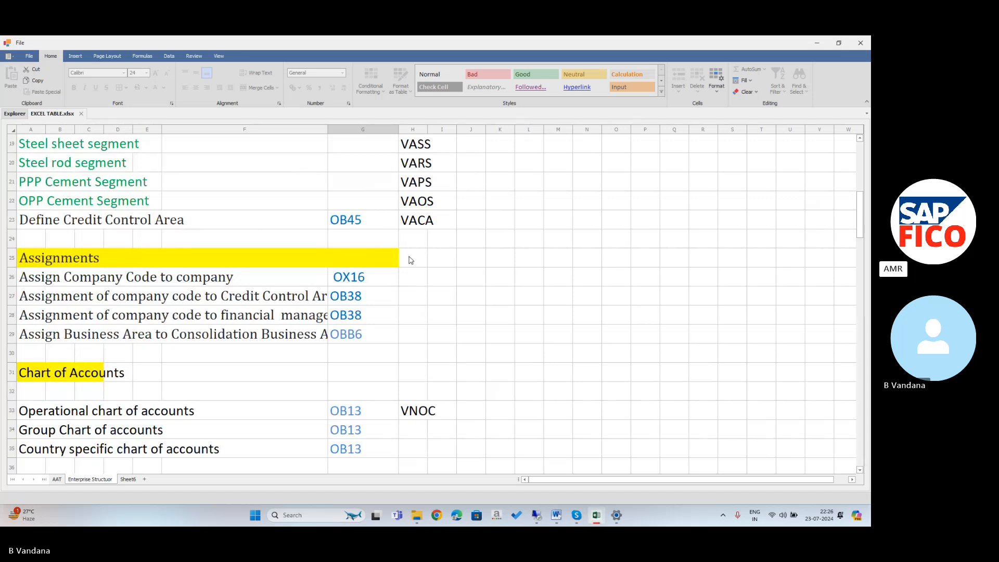
scroll(417, 287, "down", 4)
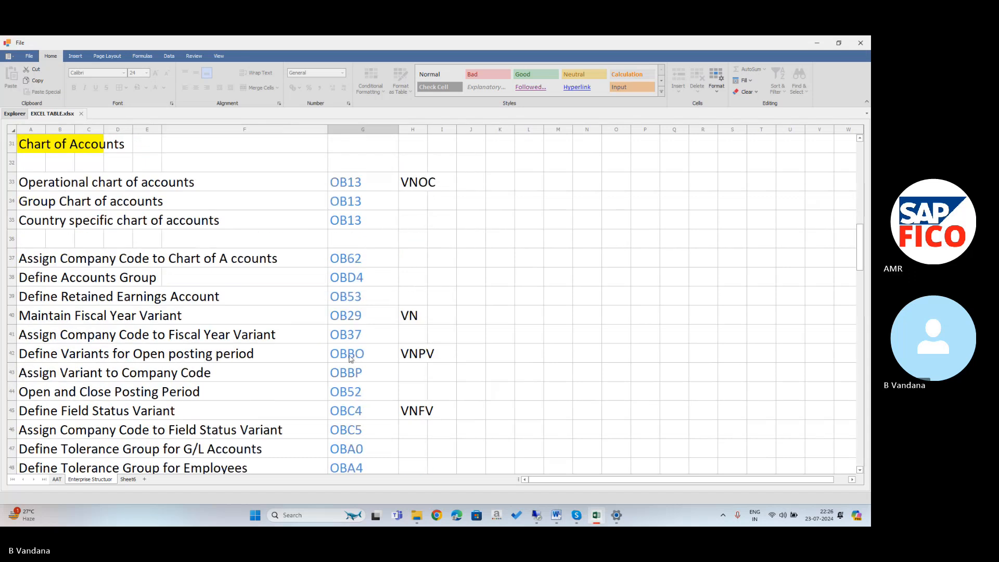
left_click(537, 516)
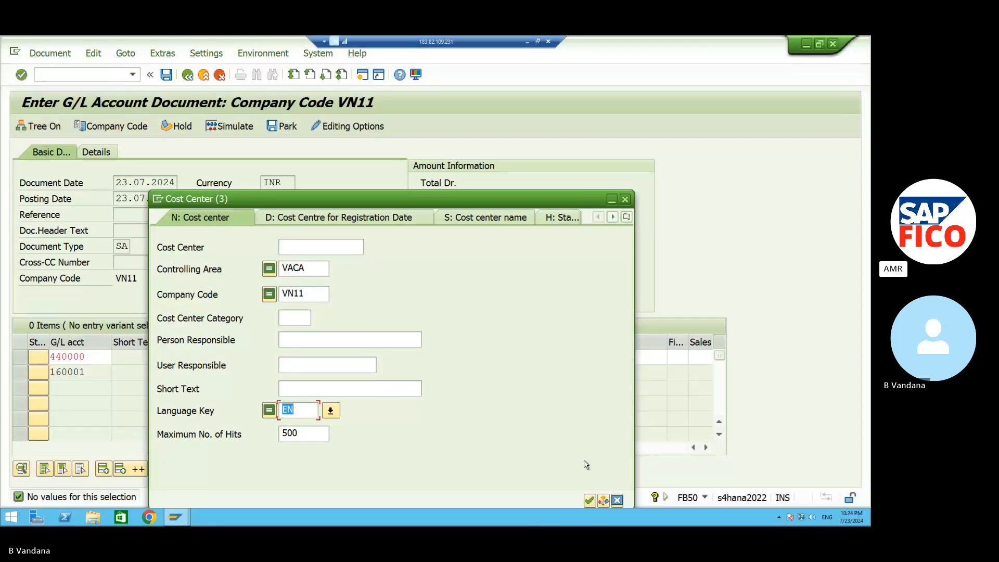
- Search for cost centers of company code VN11 in controlling area VACA
left_click(587, 504)
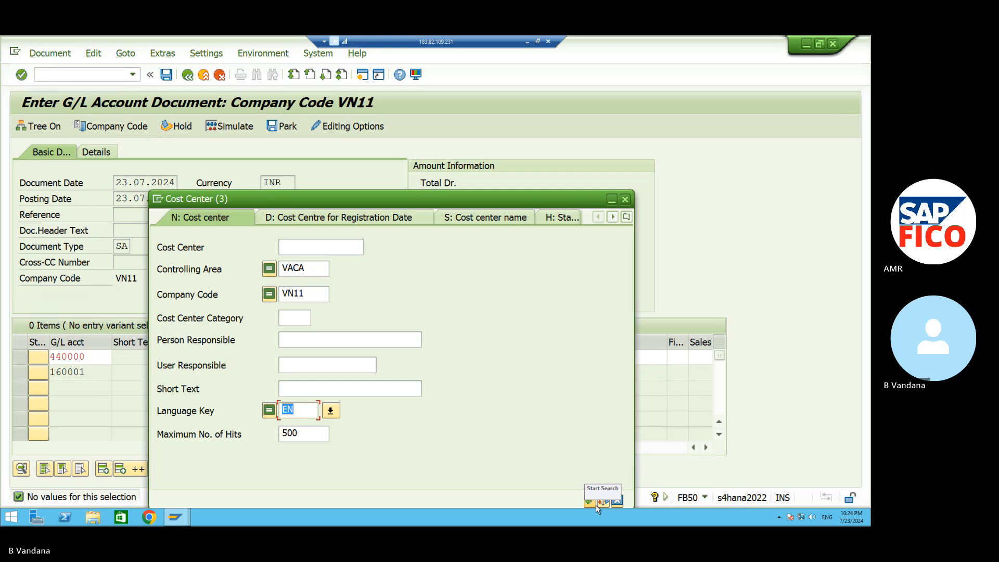
left_click(588, 502)
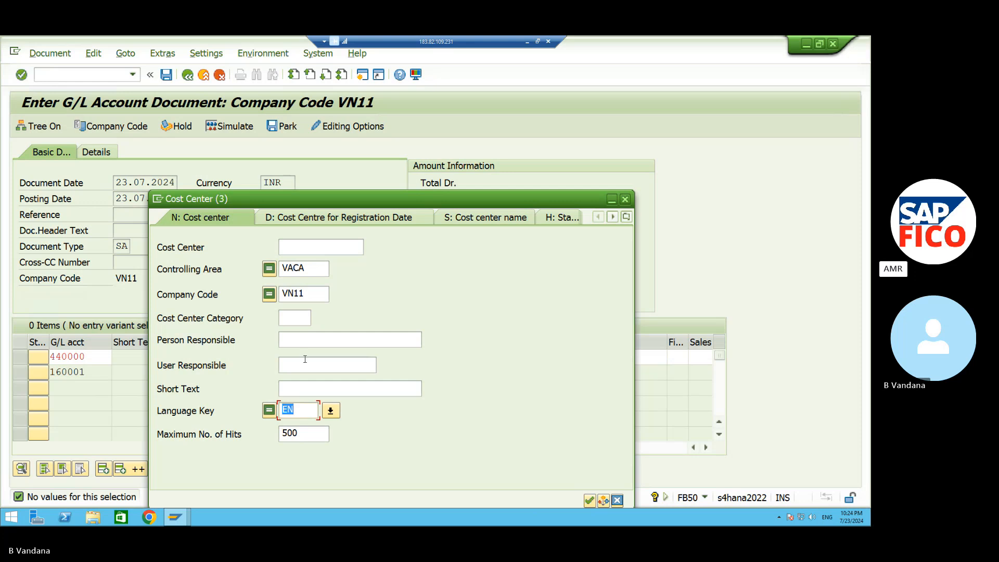
double_click(315, 269)
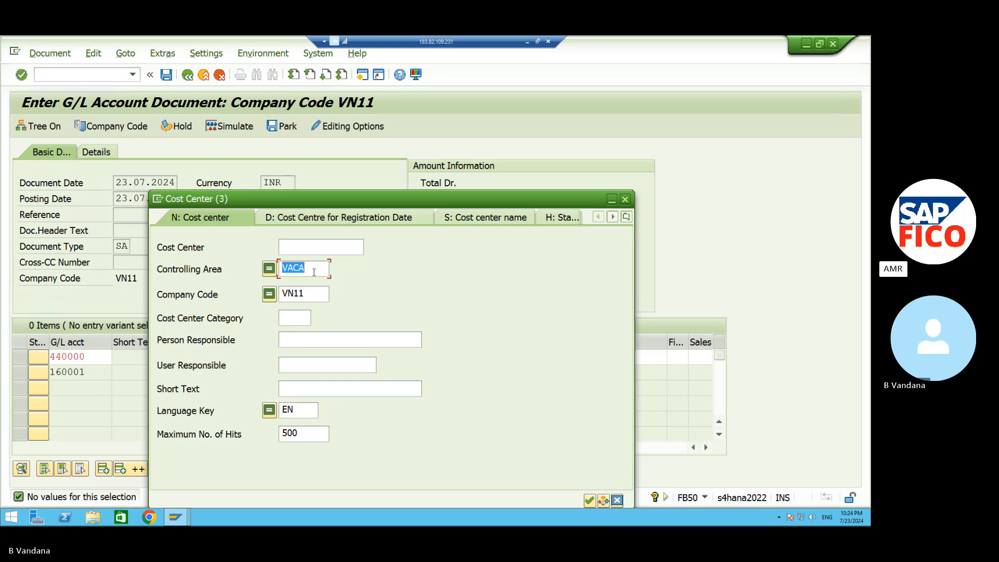
left_click(586, 501)
- Switch to the EXCEL TABLE.xlsx workbook, check the Controlling section for the controlling area code, and return to SAP
left_click(526, 42)
scroll(467, 328, "down", 2)
scroll(467, 328, "down", 4)
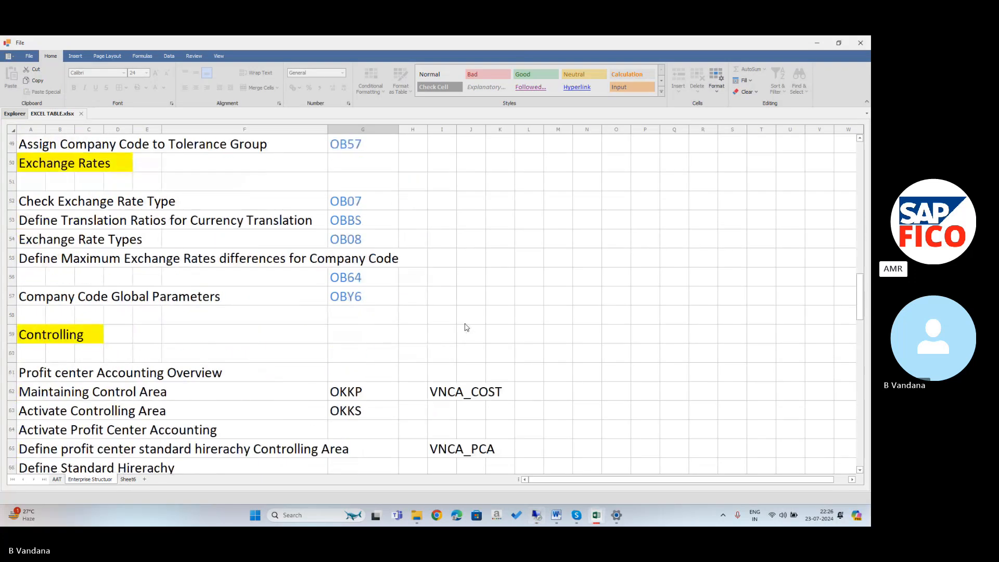
scroll(467, 328, "down", 4)
scroll(467, 328, "up", 6)
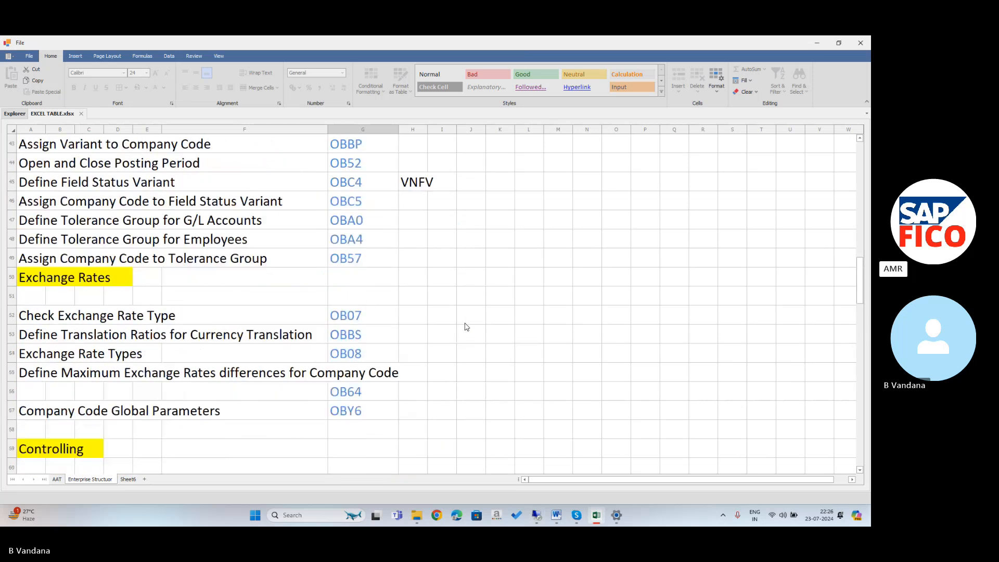
left_click(540, 515)
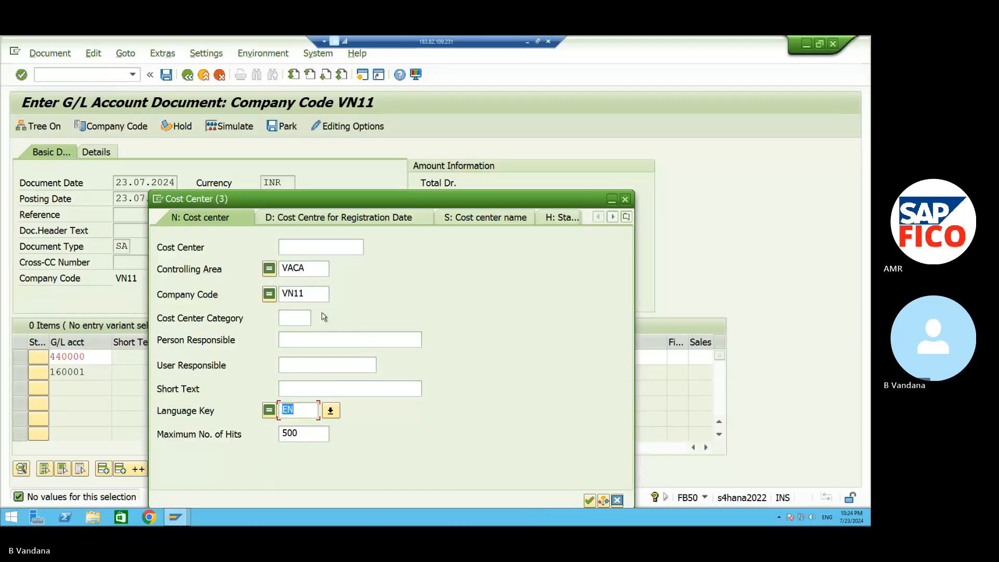
- Close the cost center search and try VNCA as the cost center of the COMMISSION PAID A/C line item
left_click(292, 319)
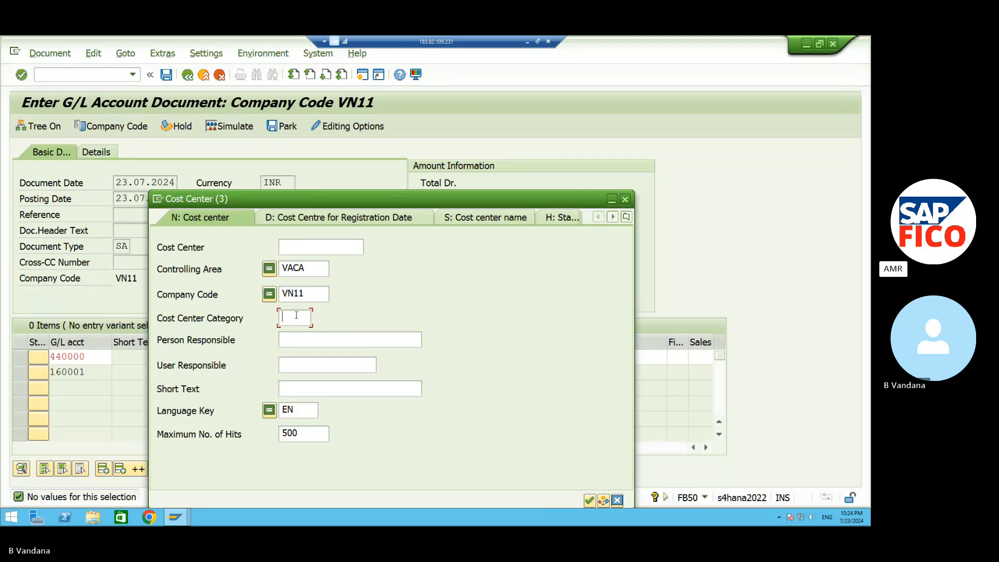
left_click(625, 201)
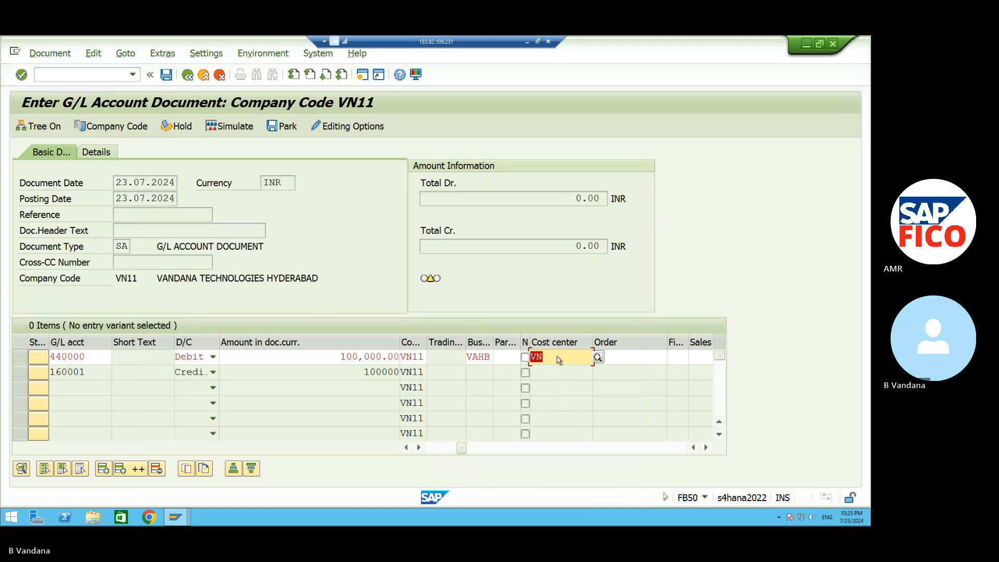
left_click(560, 357)
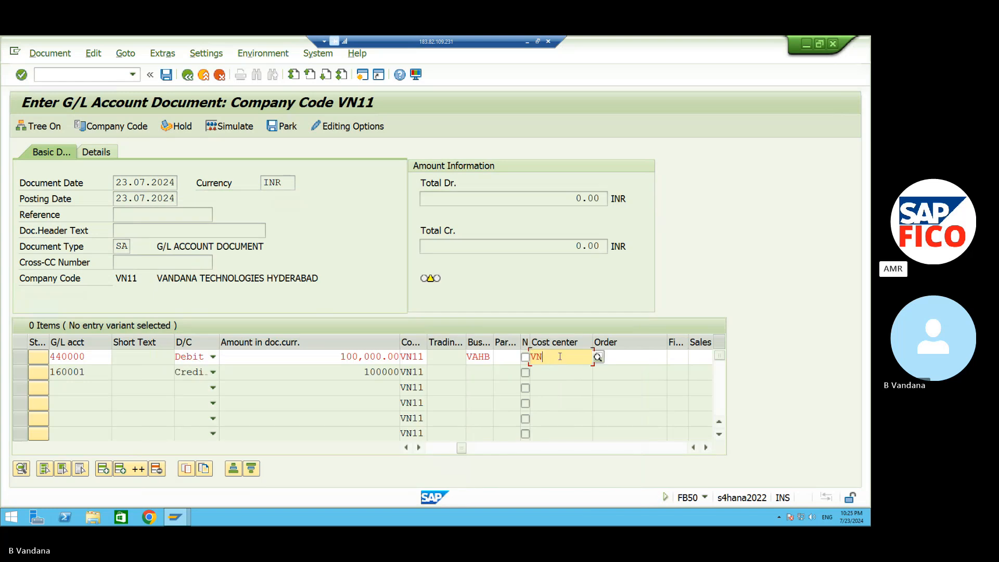
type("CA")
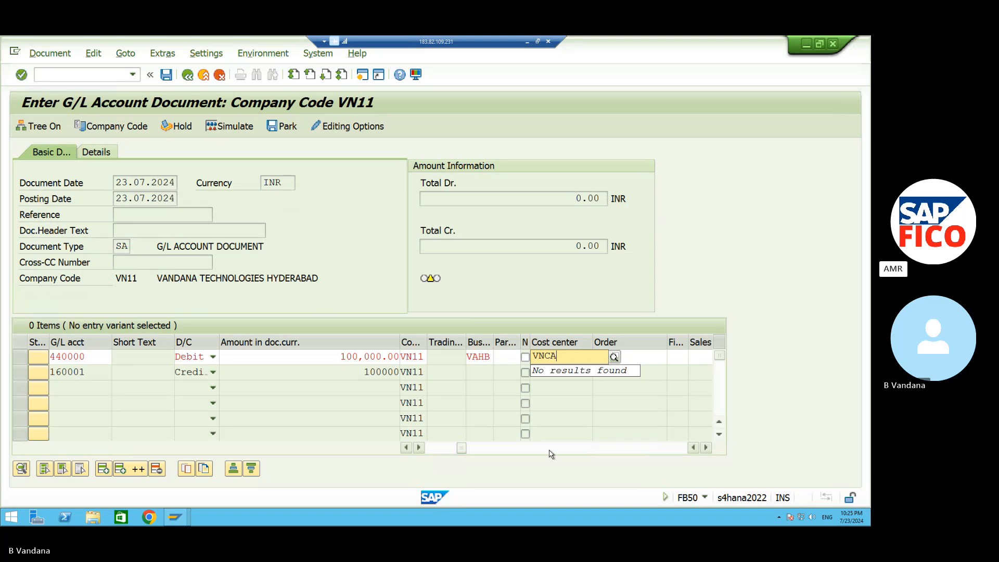
key("Return")
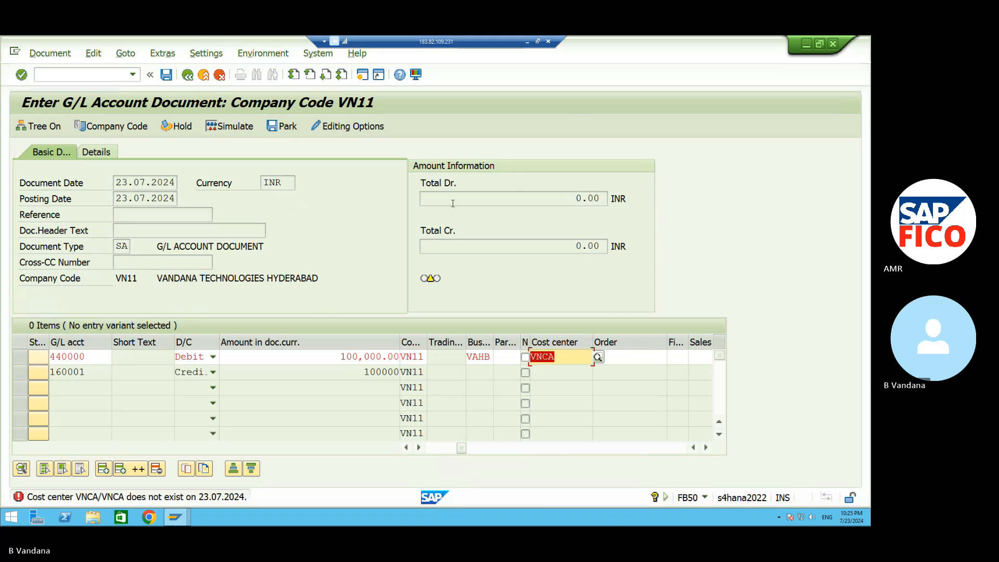
left_click(564, 356)
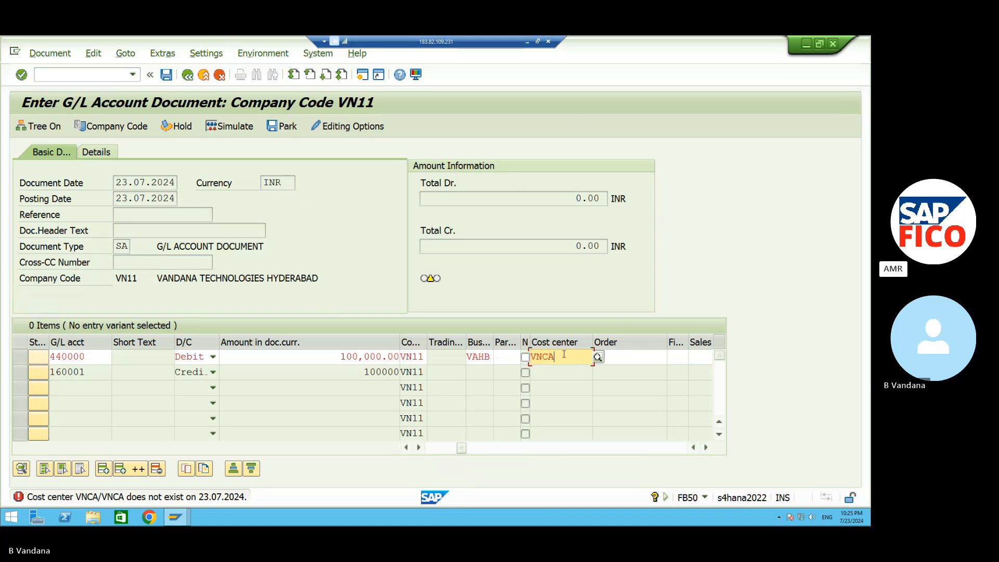
- Set the cost center of the COMMISSION PAID A/C debit line item to VNFC
key("BackSpace")
key("BackSpace")
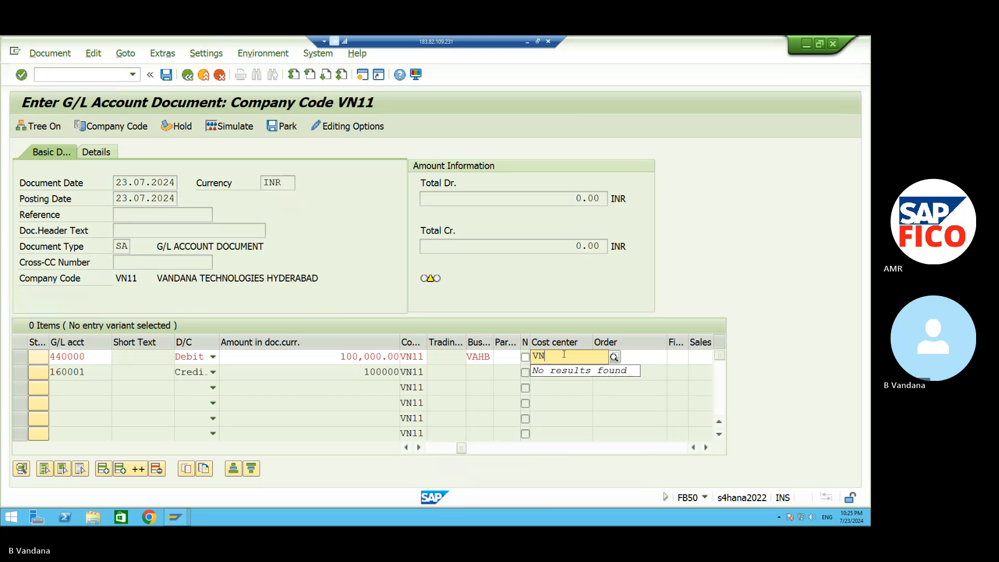
type("FC")
key("Return")
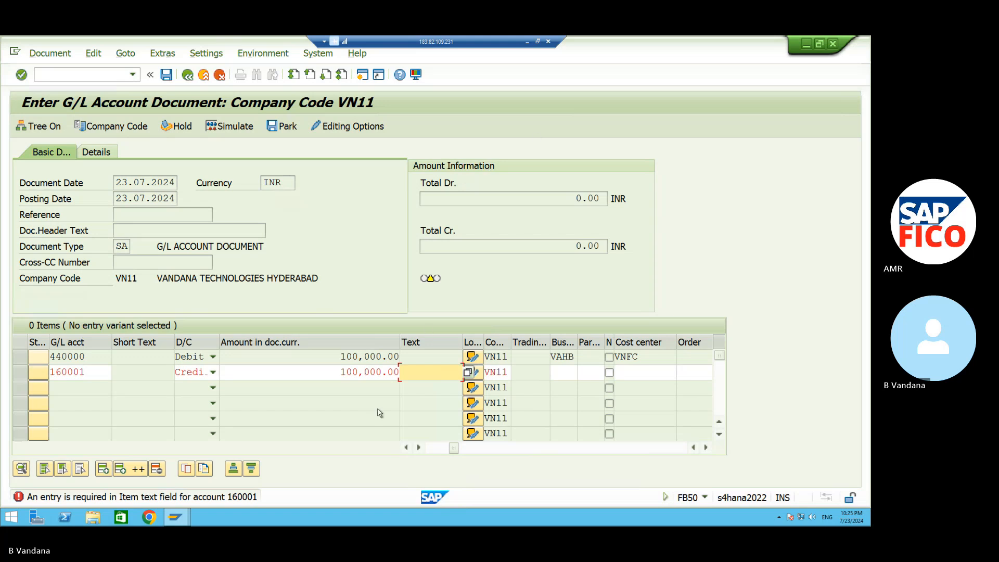
- Enter TEXT as the item text and VAHB as the business area of the 160001 credit line item
type("XT")
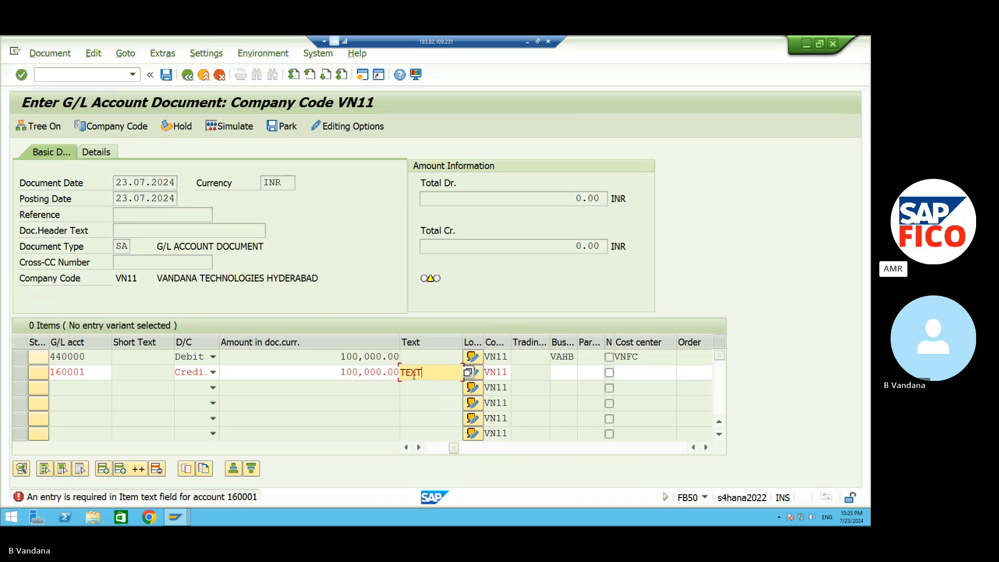
left_click(553, 375)
type("VAHB")
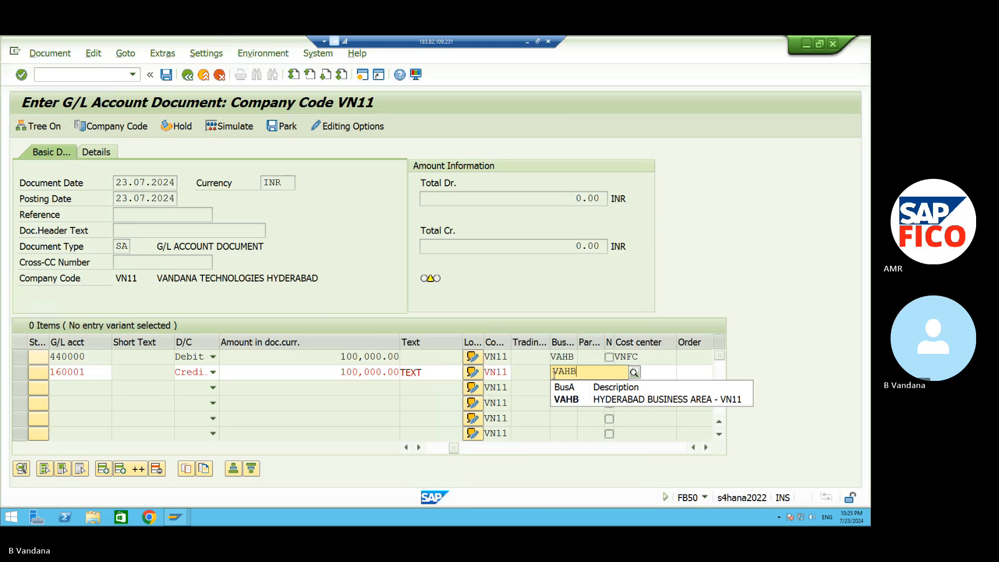
key("Return")
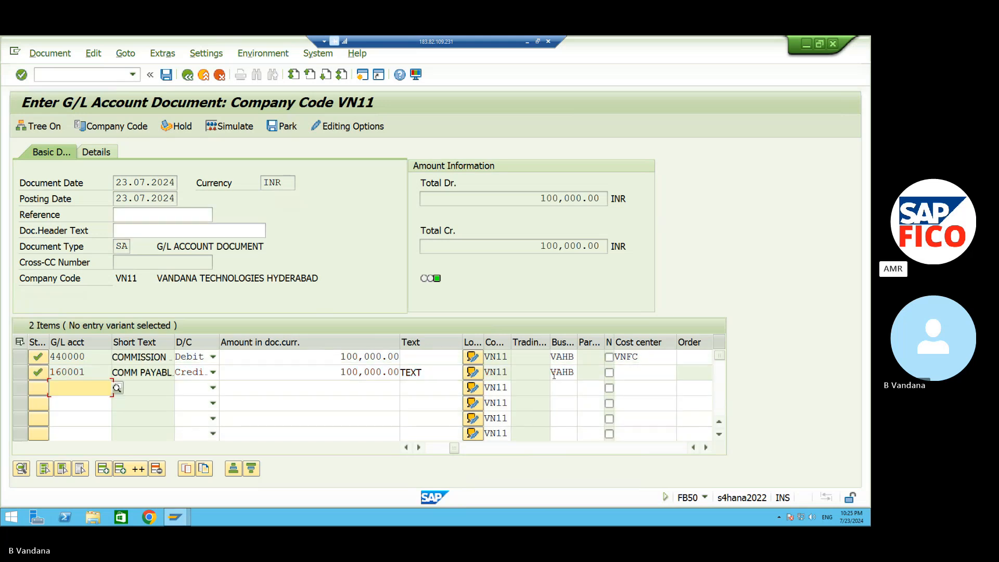
- Simulate and post the G/L account document, and open the posted document for display
left_click(231, 133)
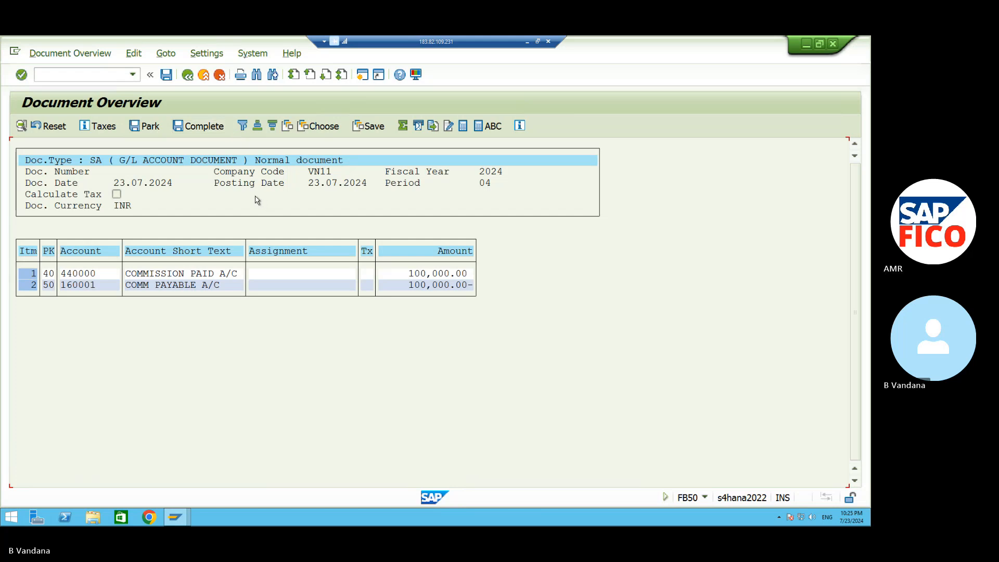
left_click(165, 75)
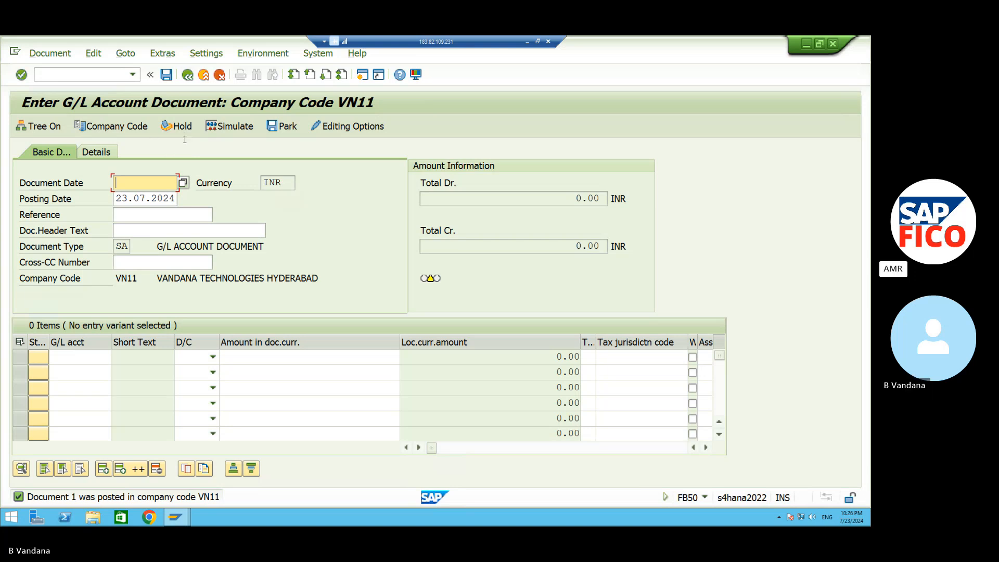
left_click(48, 53)
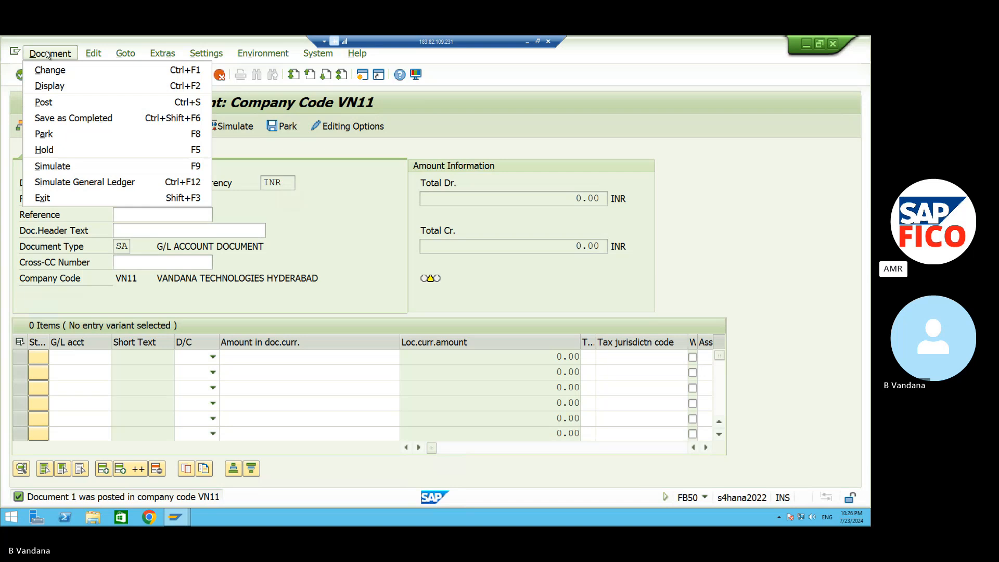
left_click(60, 87)
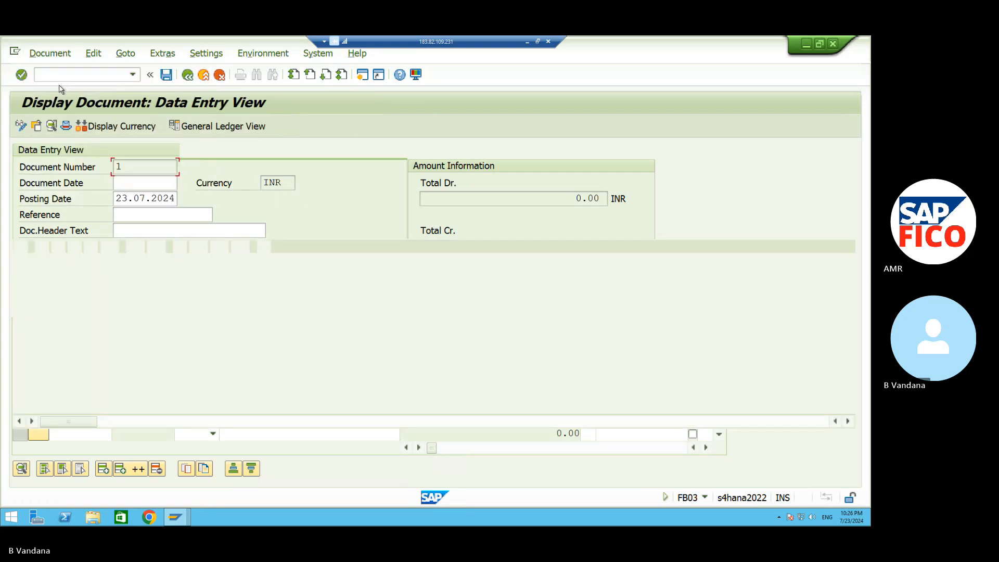